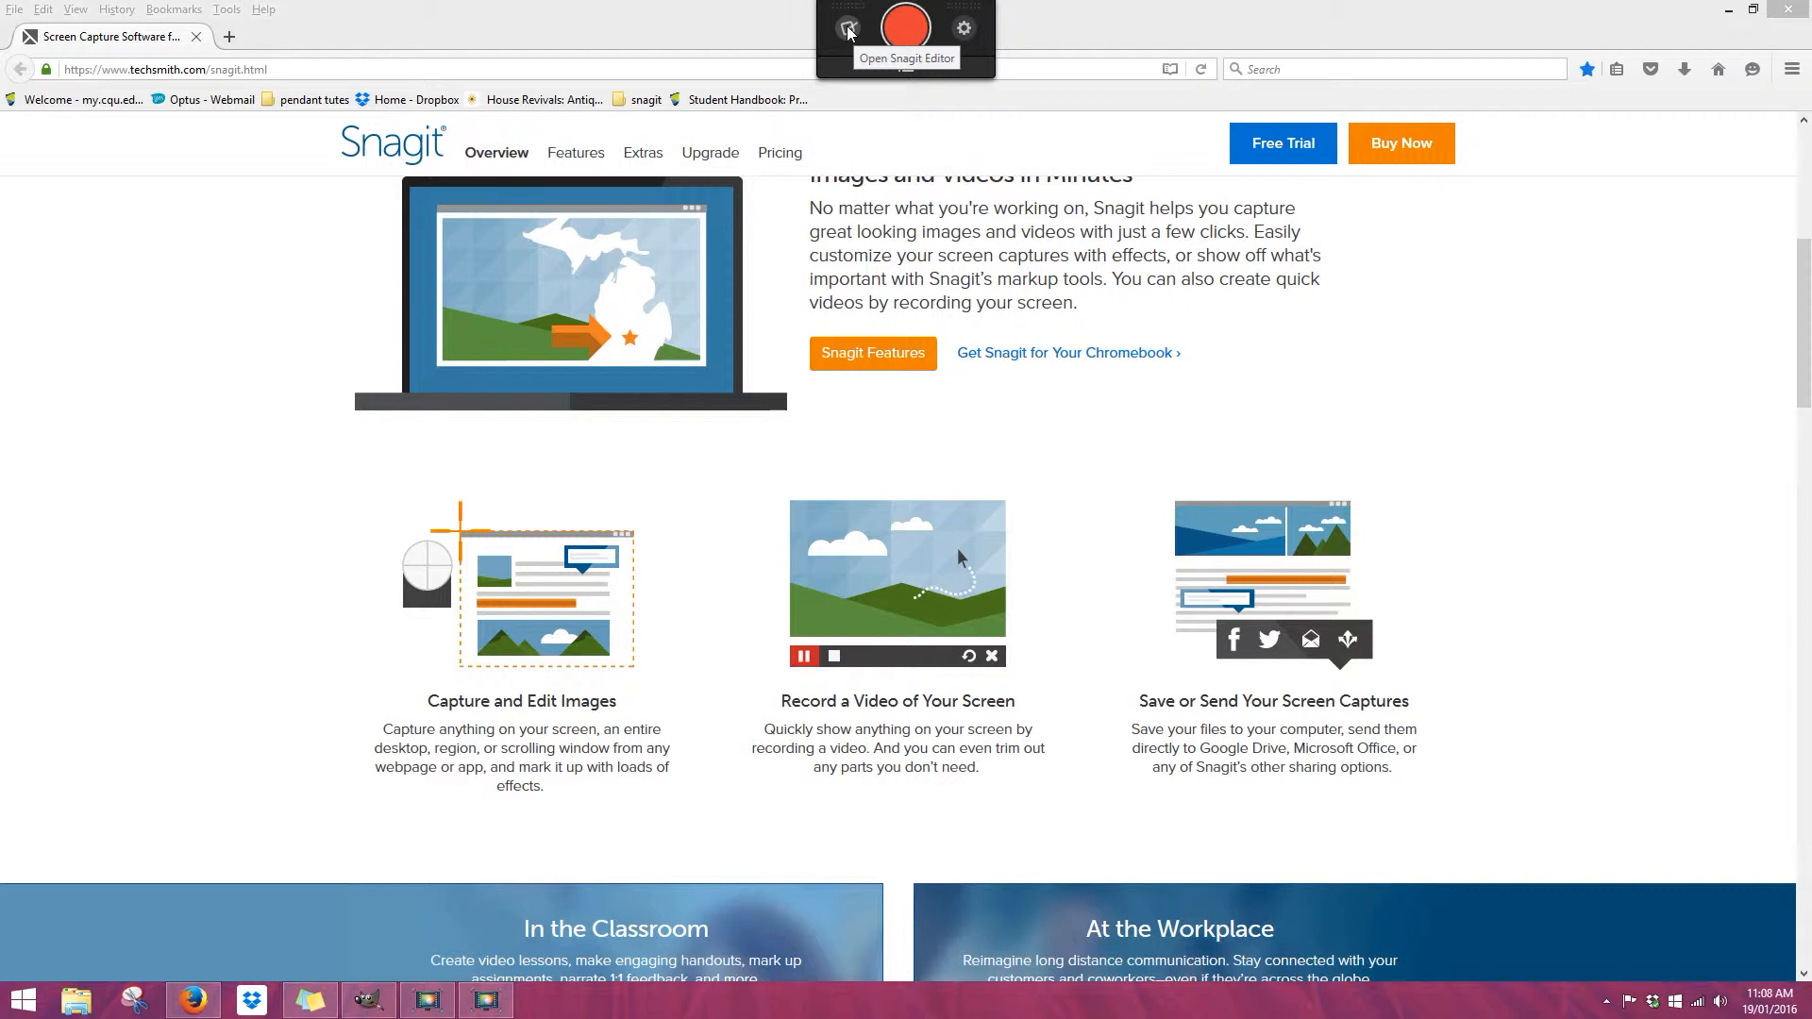
Review the Snagit help options and the General preferences, and close the preferences with OK.
{"action": "left_click", "coordinate": [964, 30]}
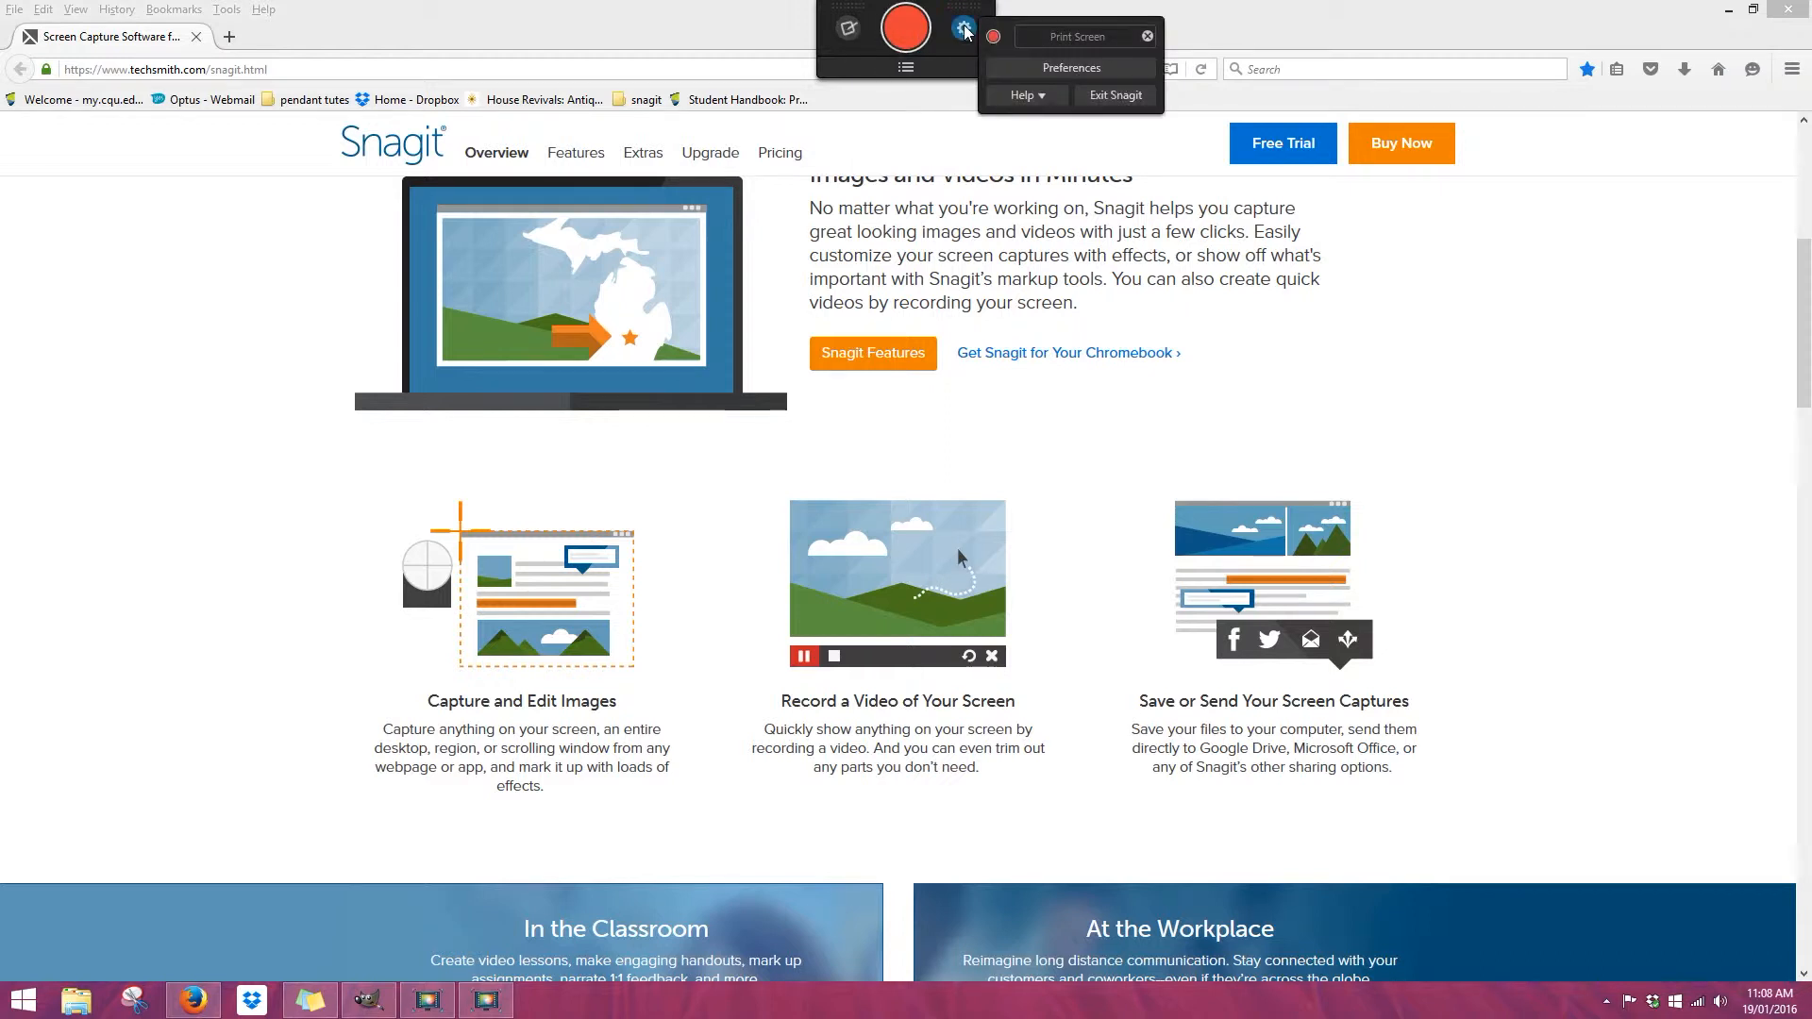
{"action": "left_click", "coordinate": [1024, 96]}
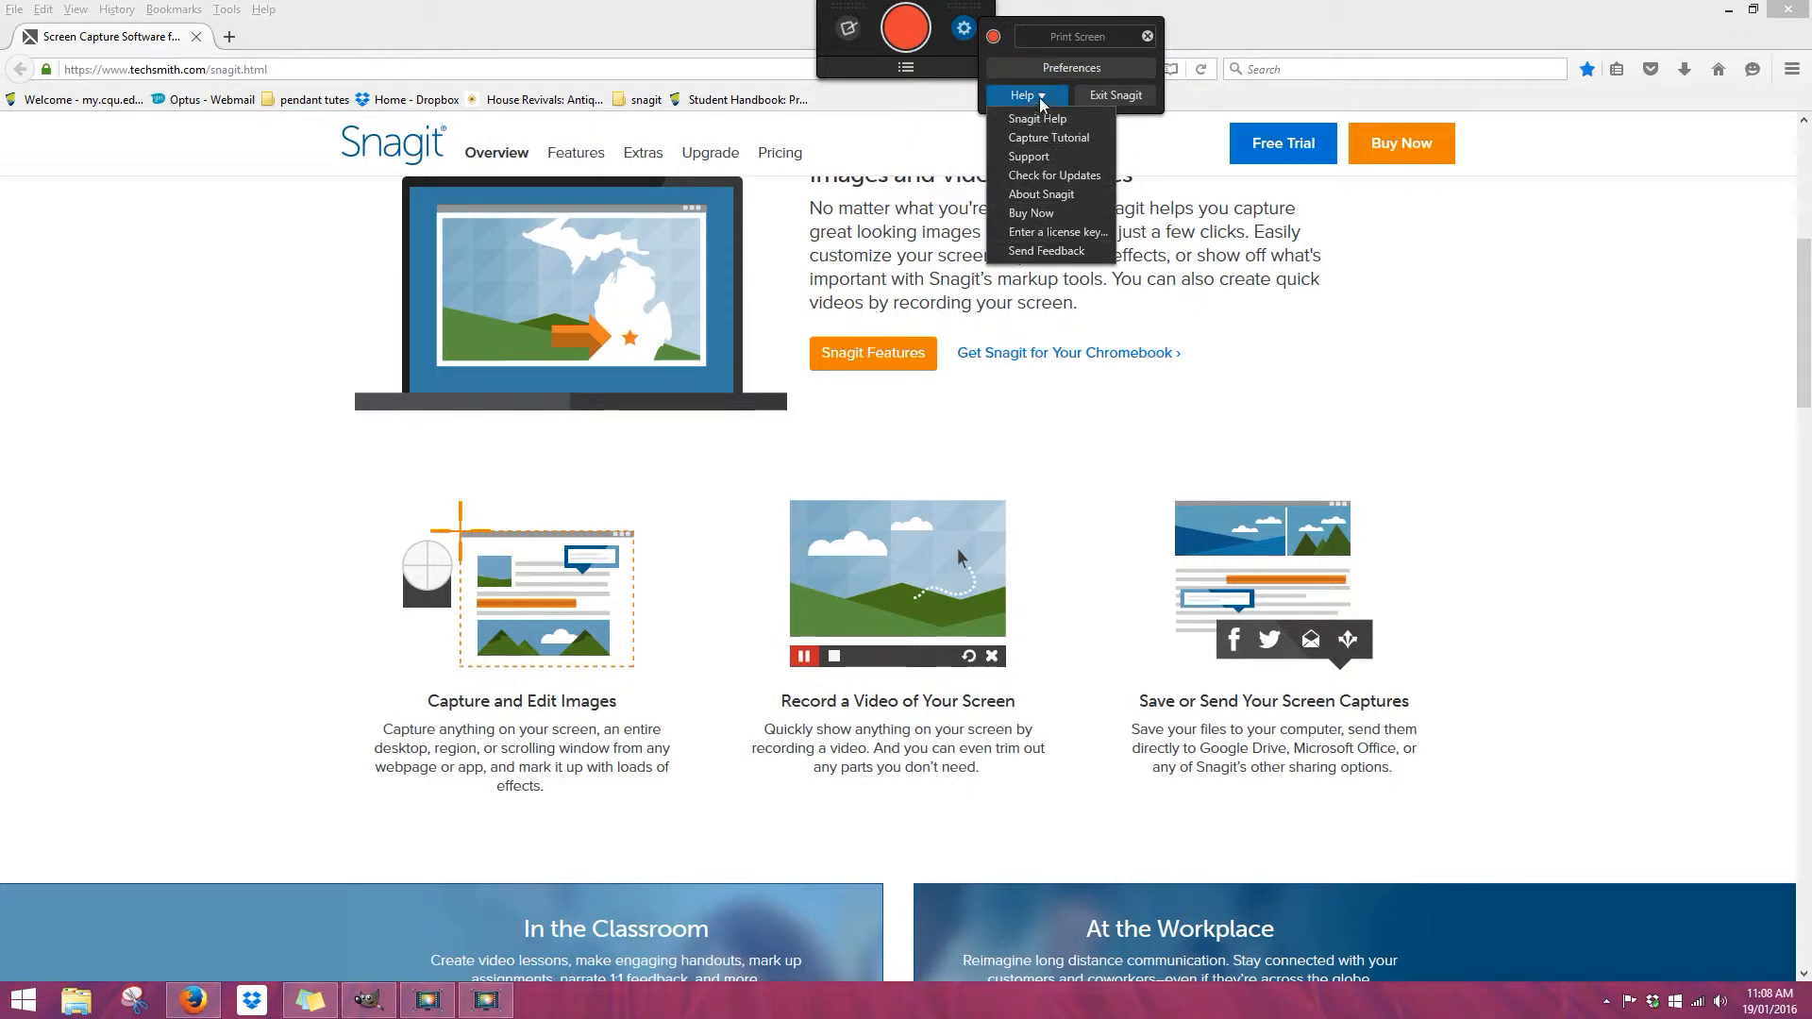
{"action": "left_click", "coordinate": [1072, 67]}
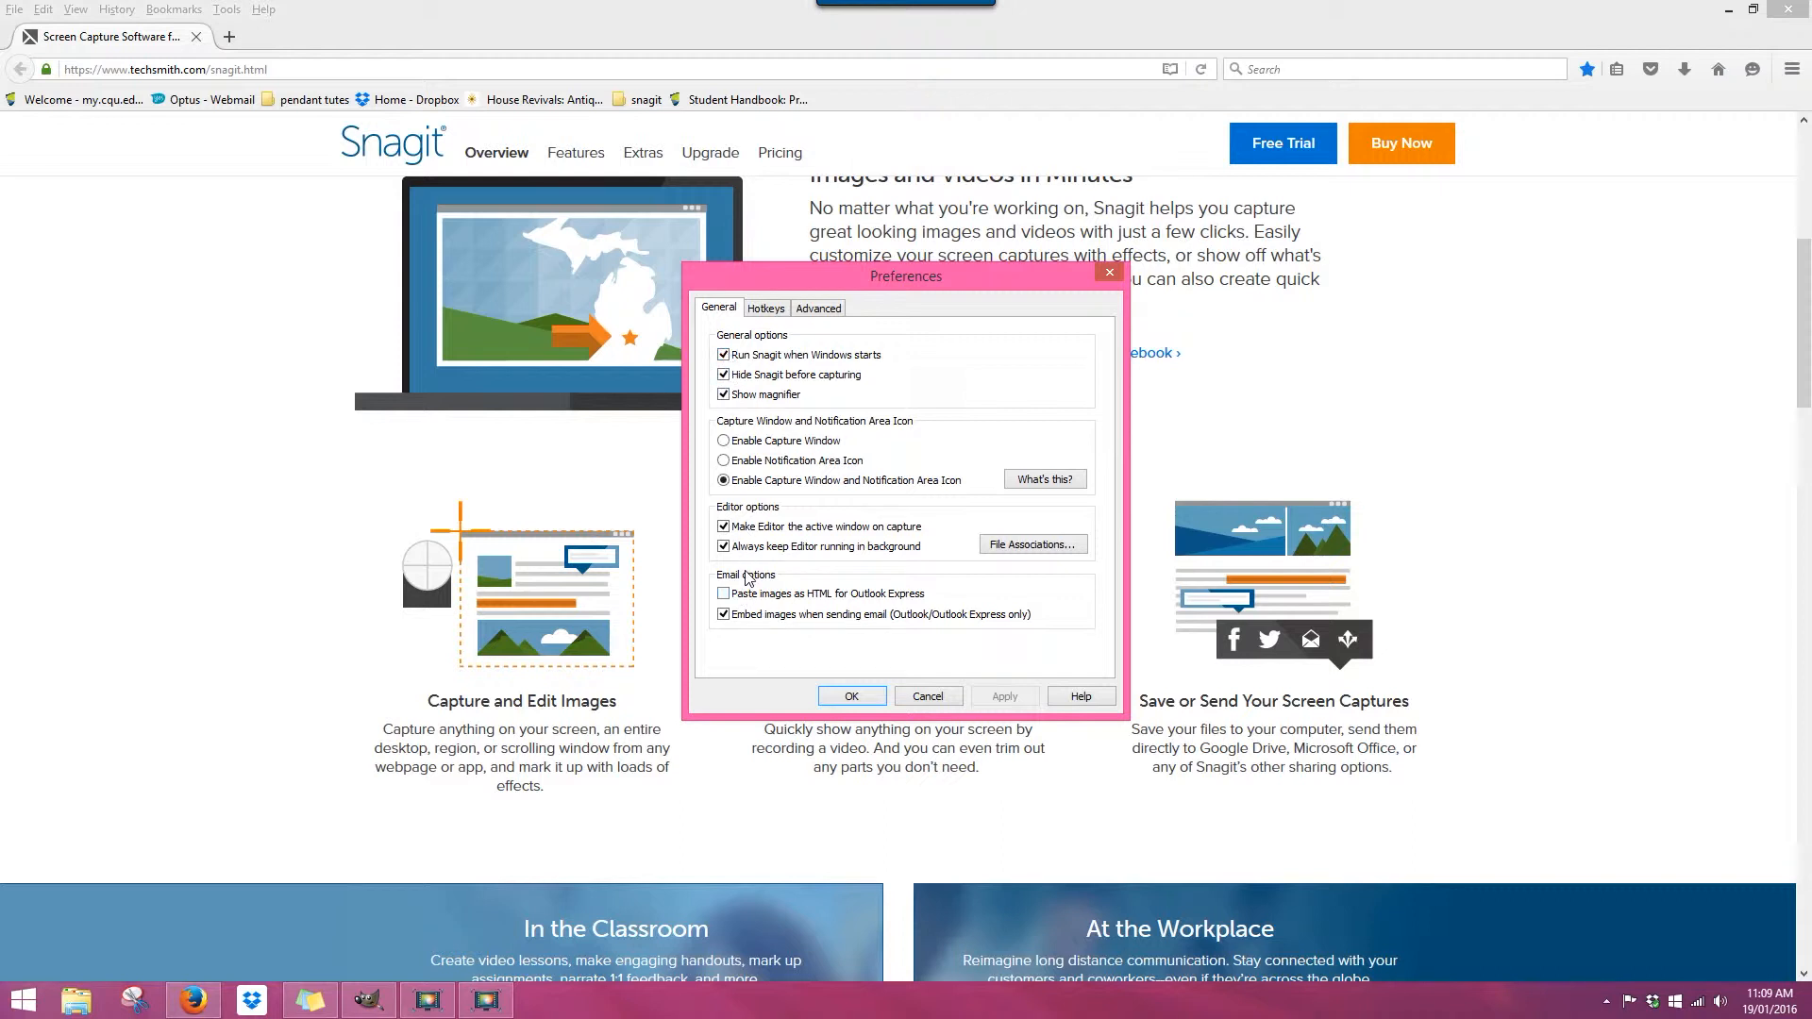
{"action": "left_click", "coordinate": [857, 698]}
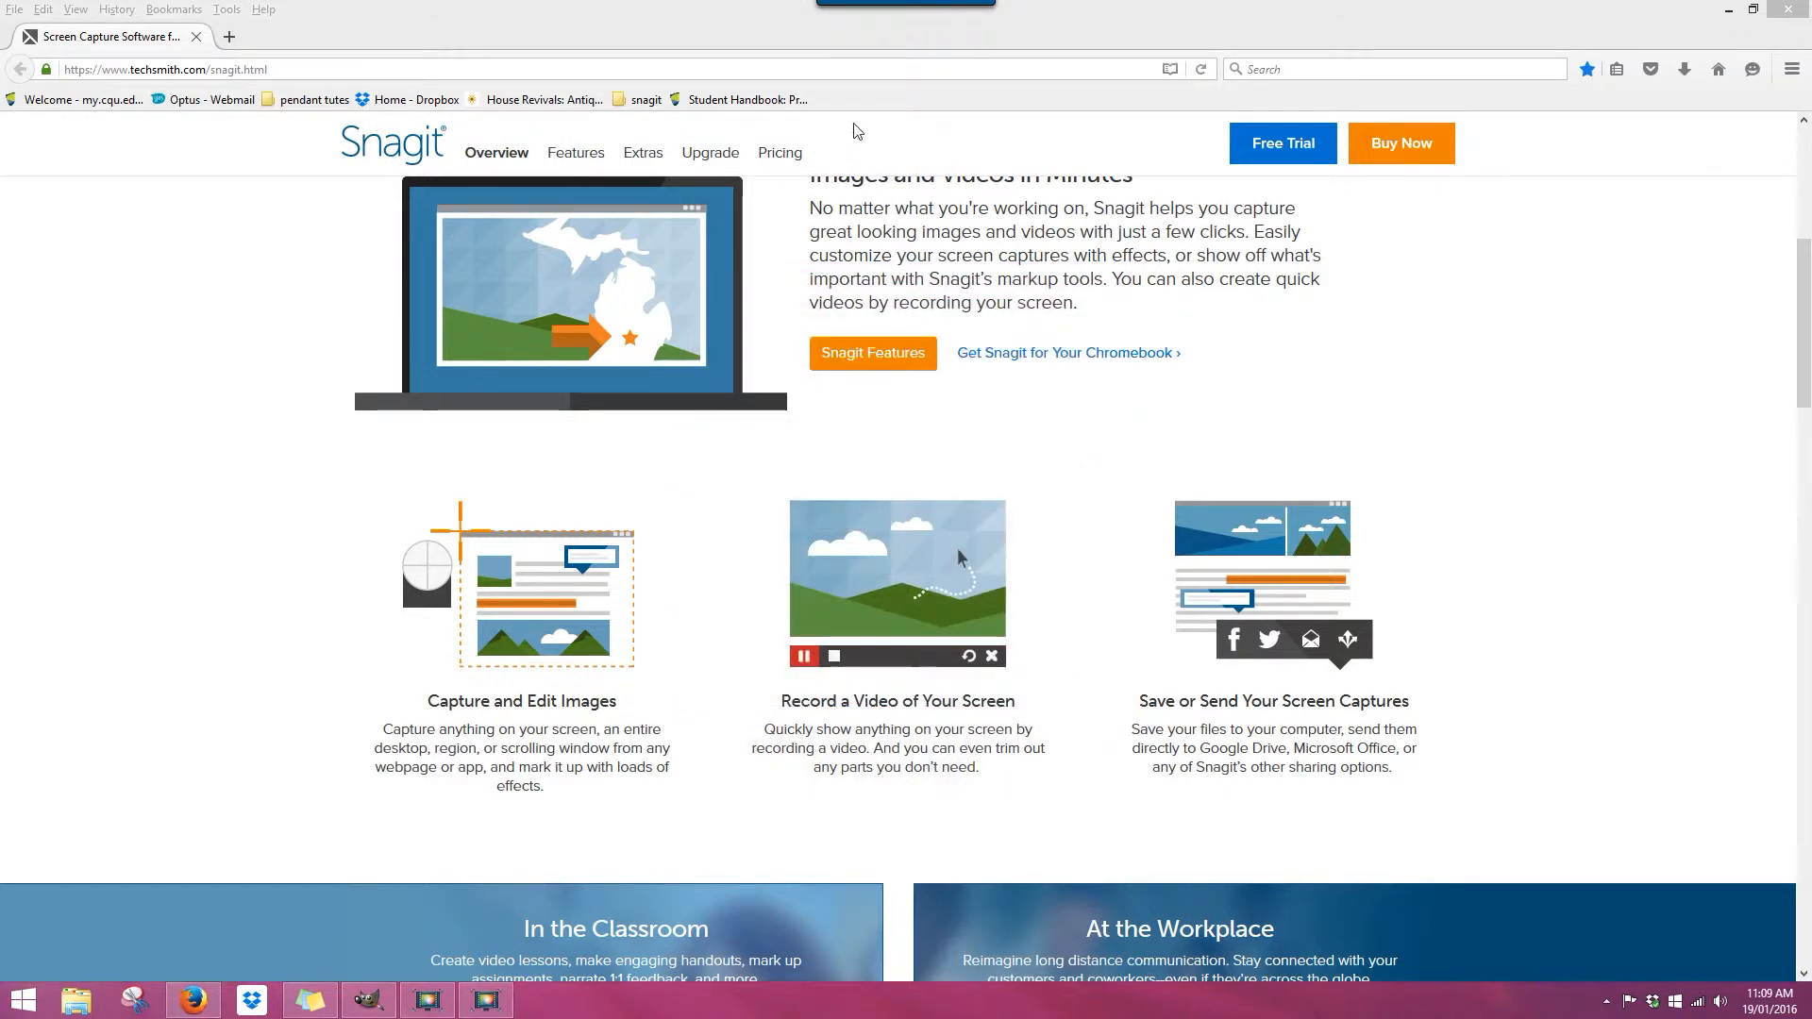
Capture the "Capture and Edit Images" section of the web page as an image of 457 x 392 pixels.
{"action": "mouse_move", "coordinate": [941, 8]}
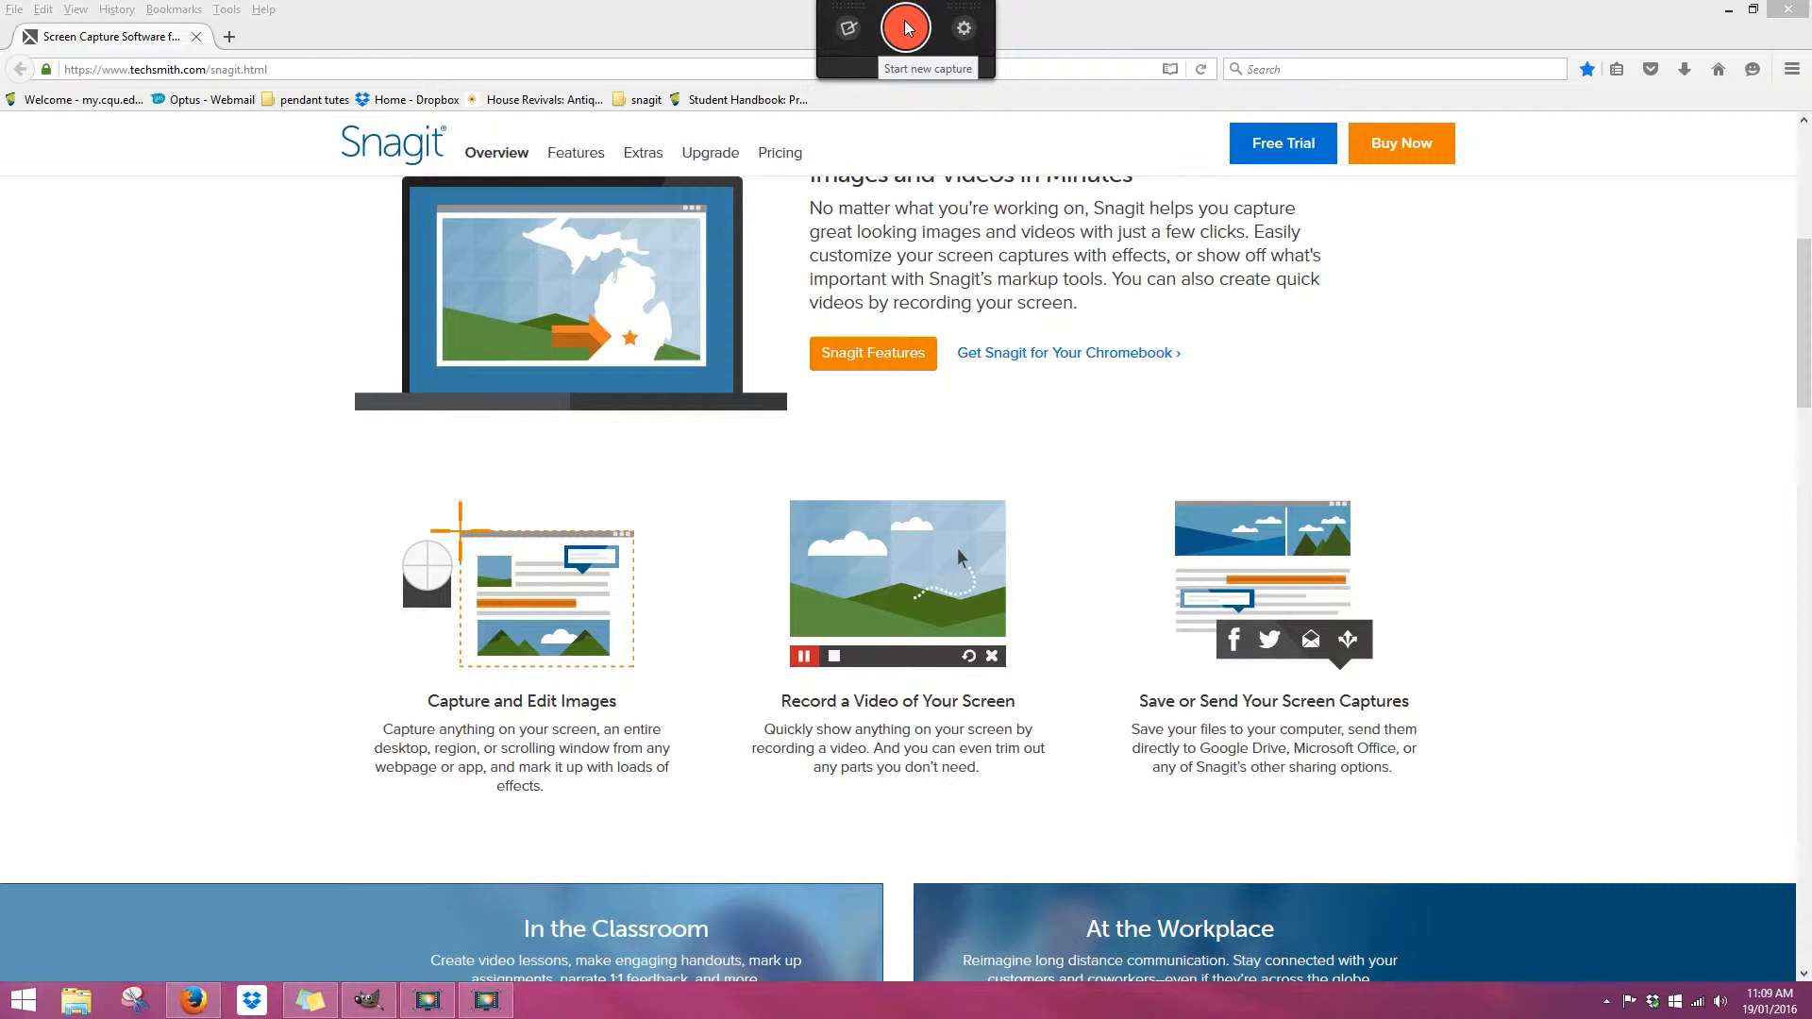
{"action": "left_click", "coordinate": [904, 27]}
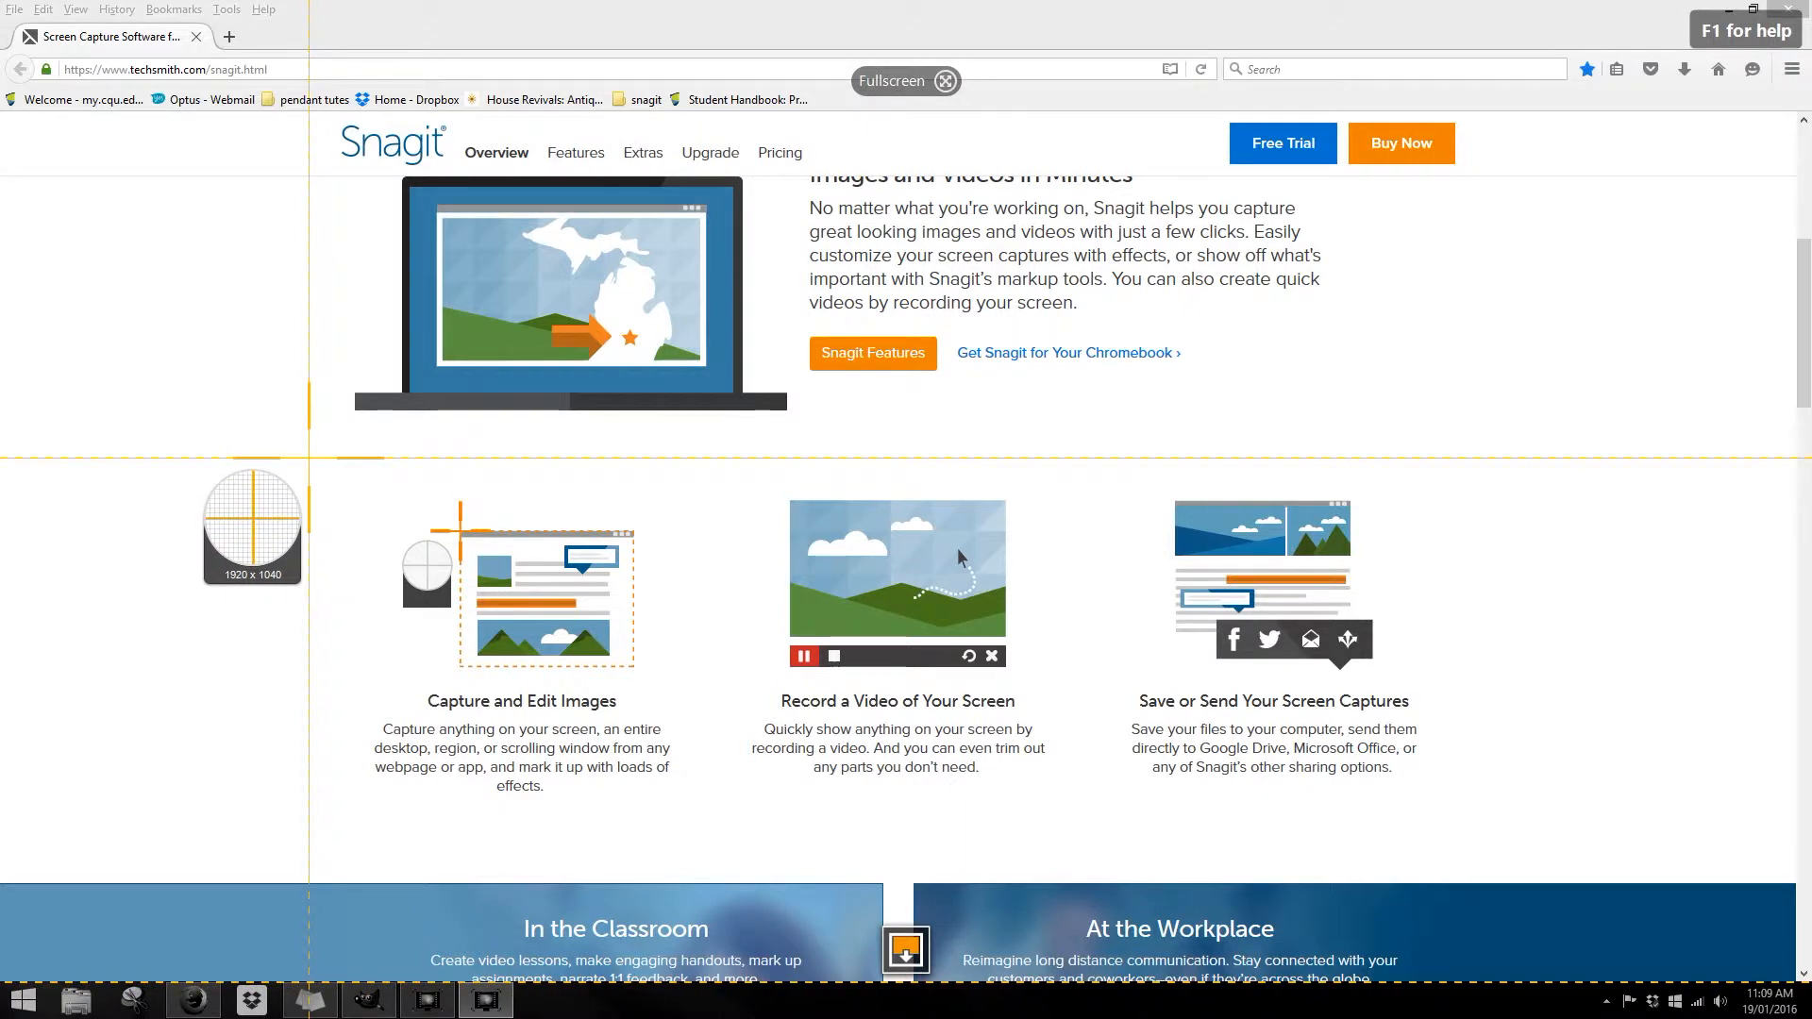
{"action": "left_click_drag", "start_coordinate": [309, 458], "coordinate": [717, 848]}
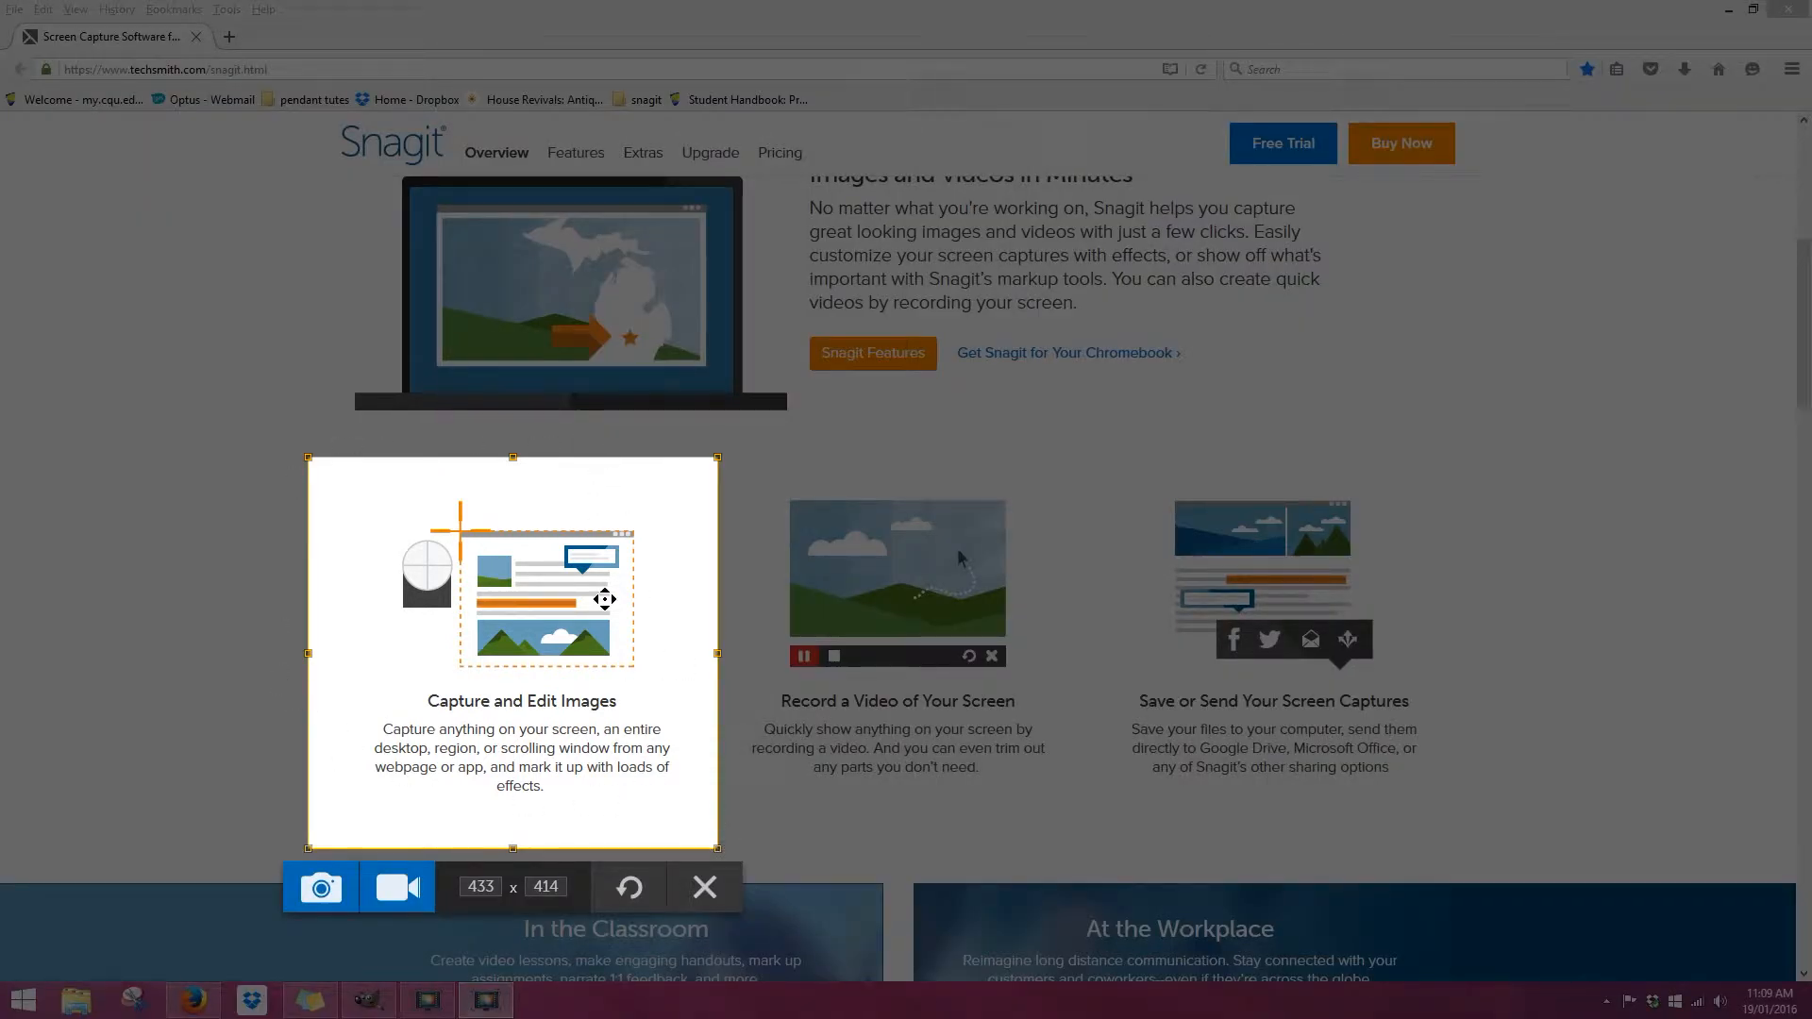
{"action": "left_click", "coordinate": [631, 889]}
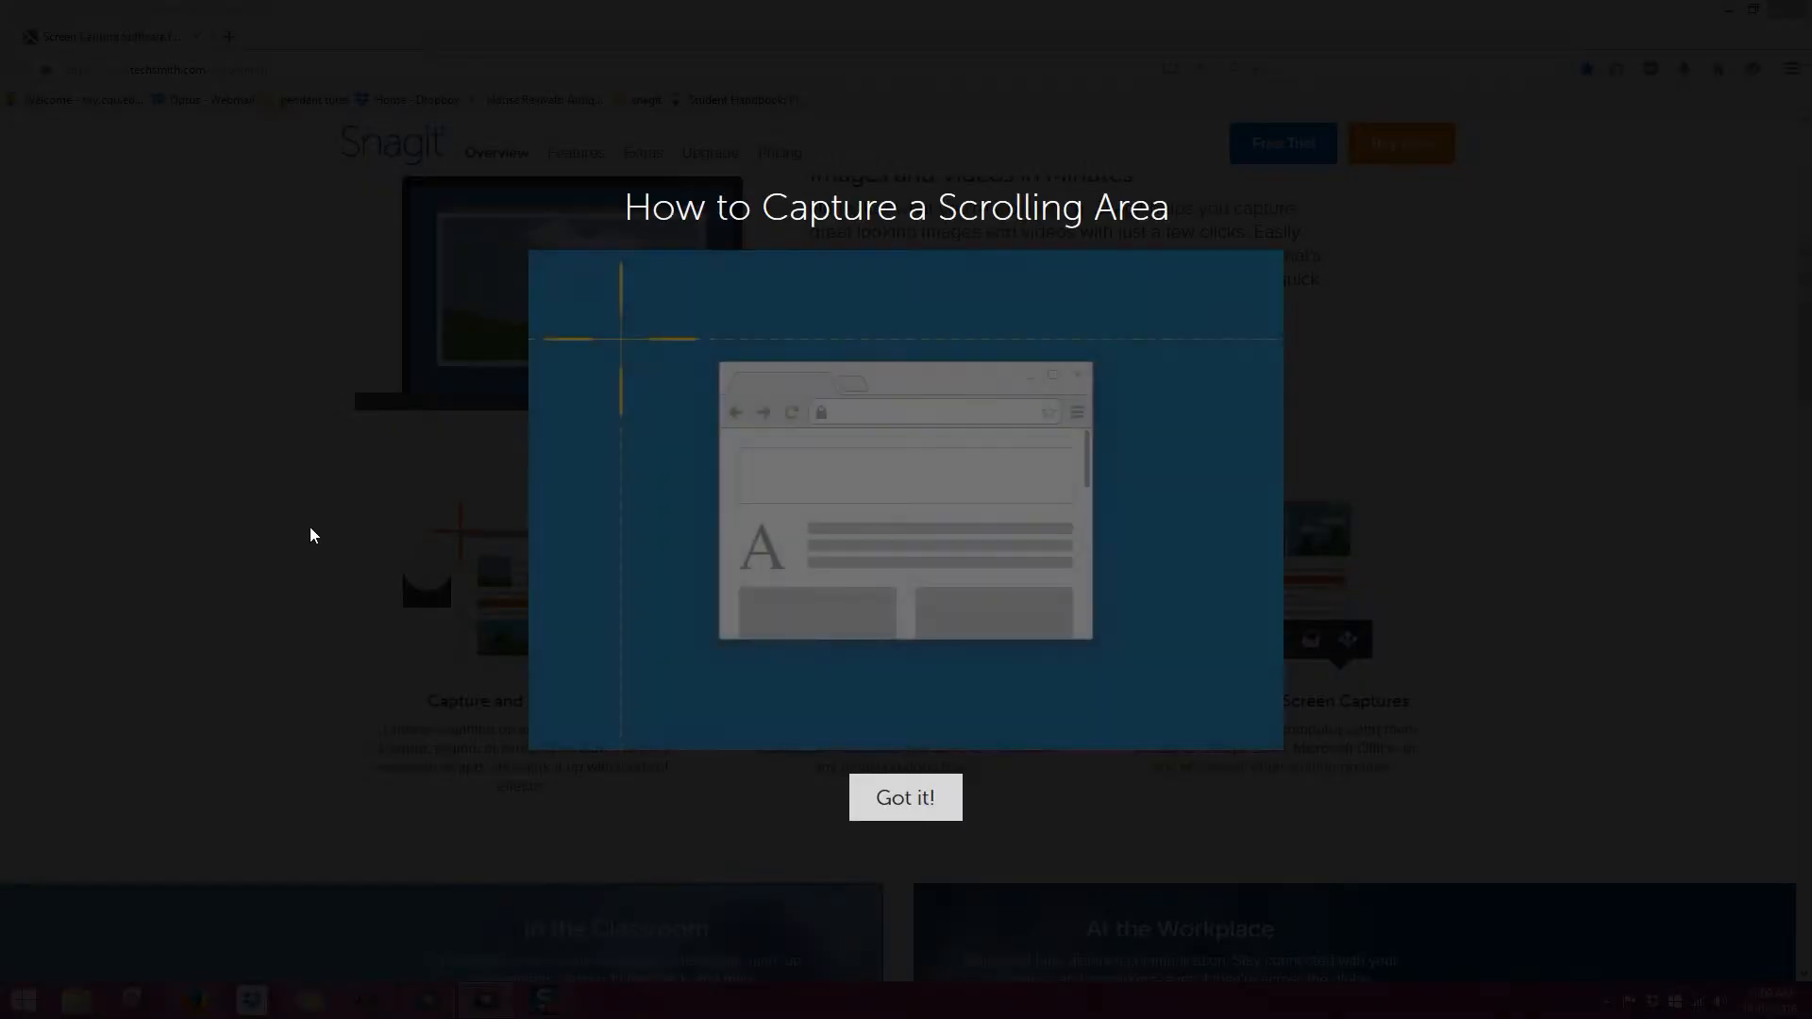
{"action": "left_click", "coordinate": [864, 798]}
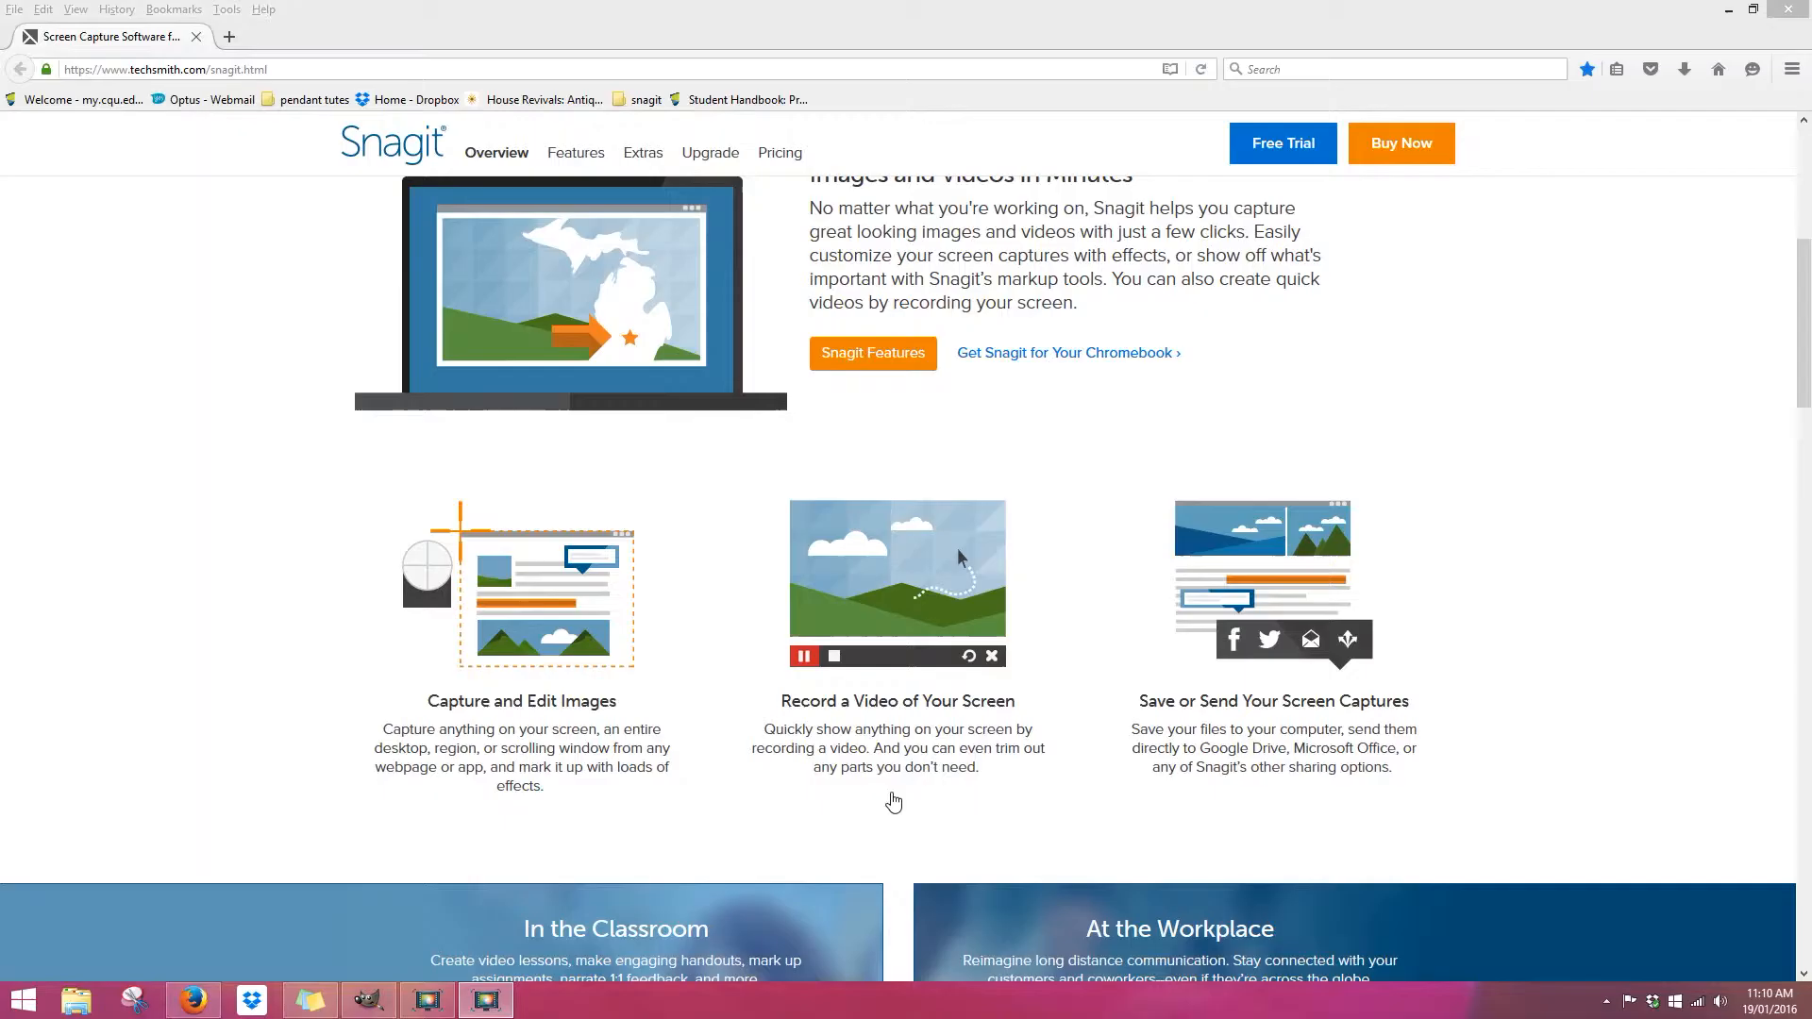
{"action": "left_click_drag", "start_coordinate": [294, 467], "coordinate": [725, 837]}
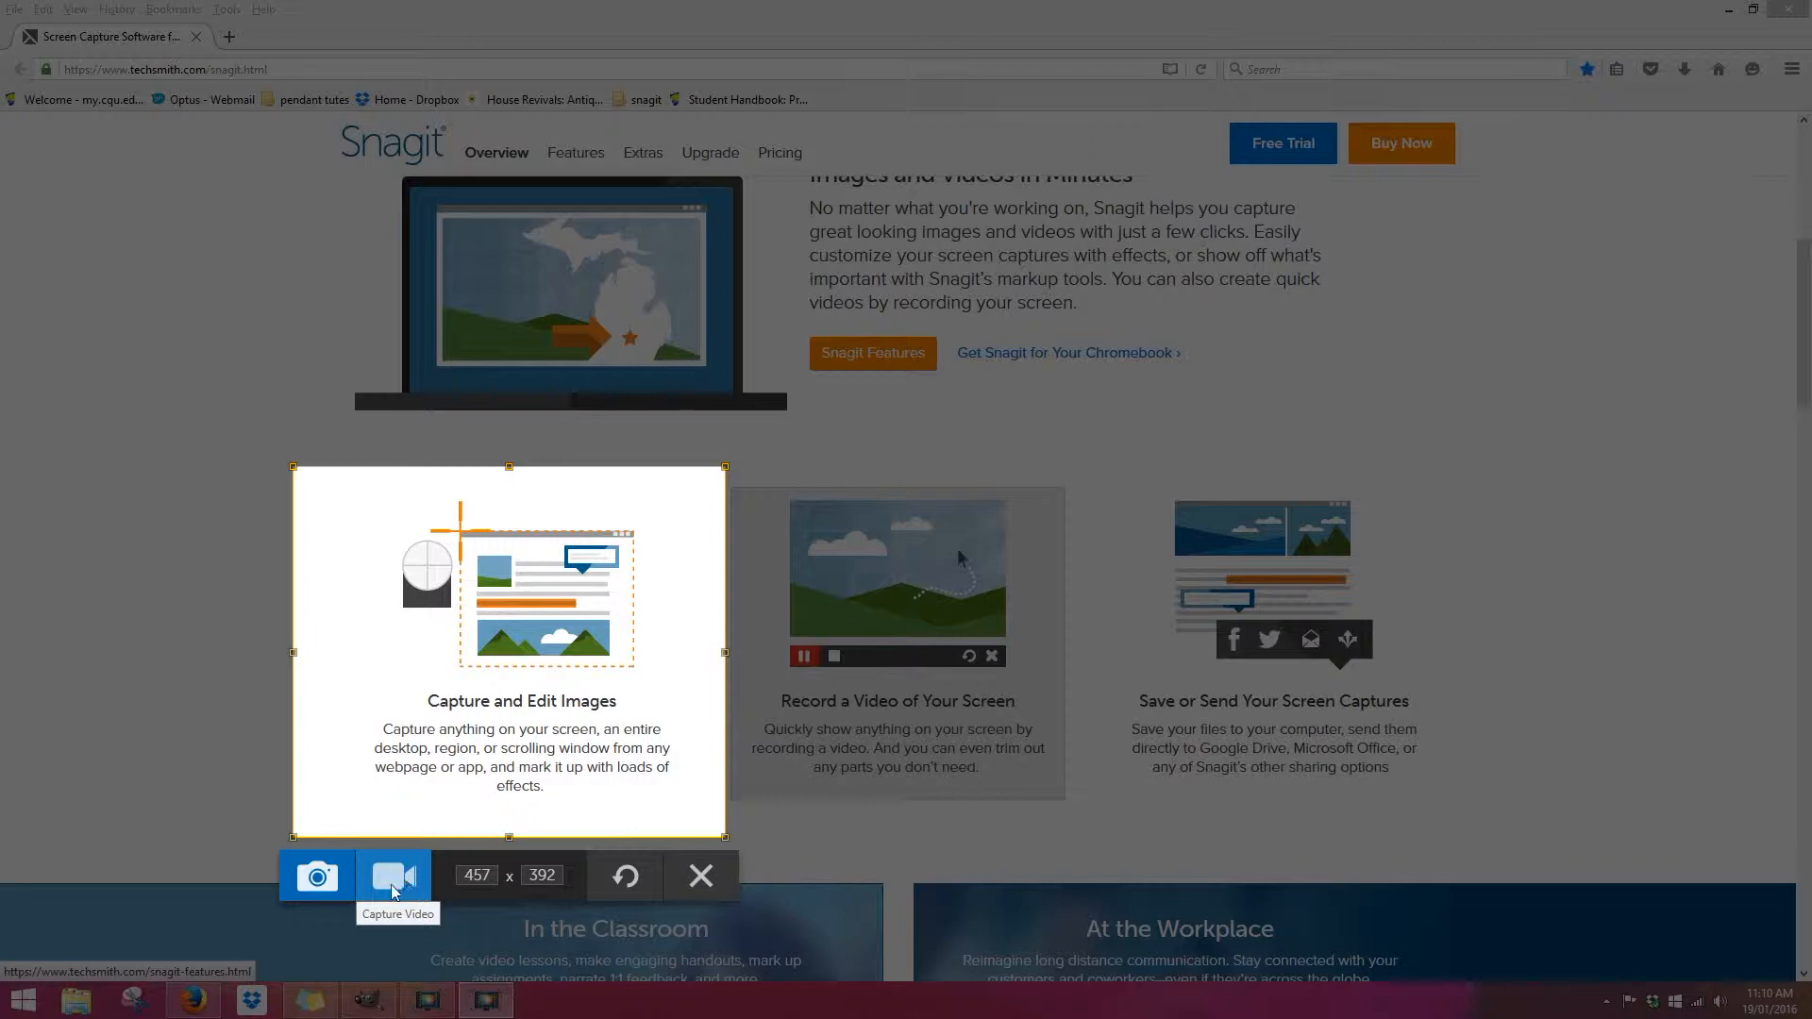
{"action": "left_click", "coordinate": [319, 878]}
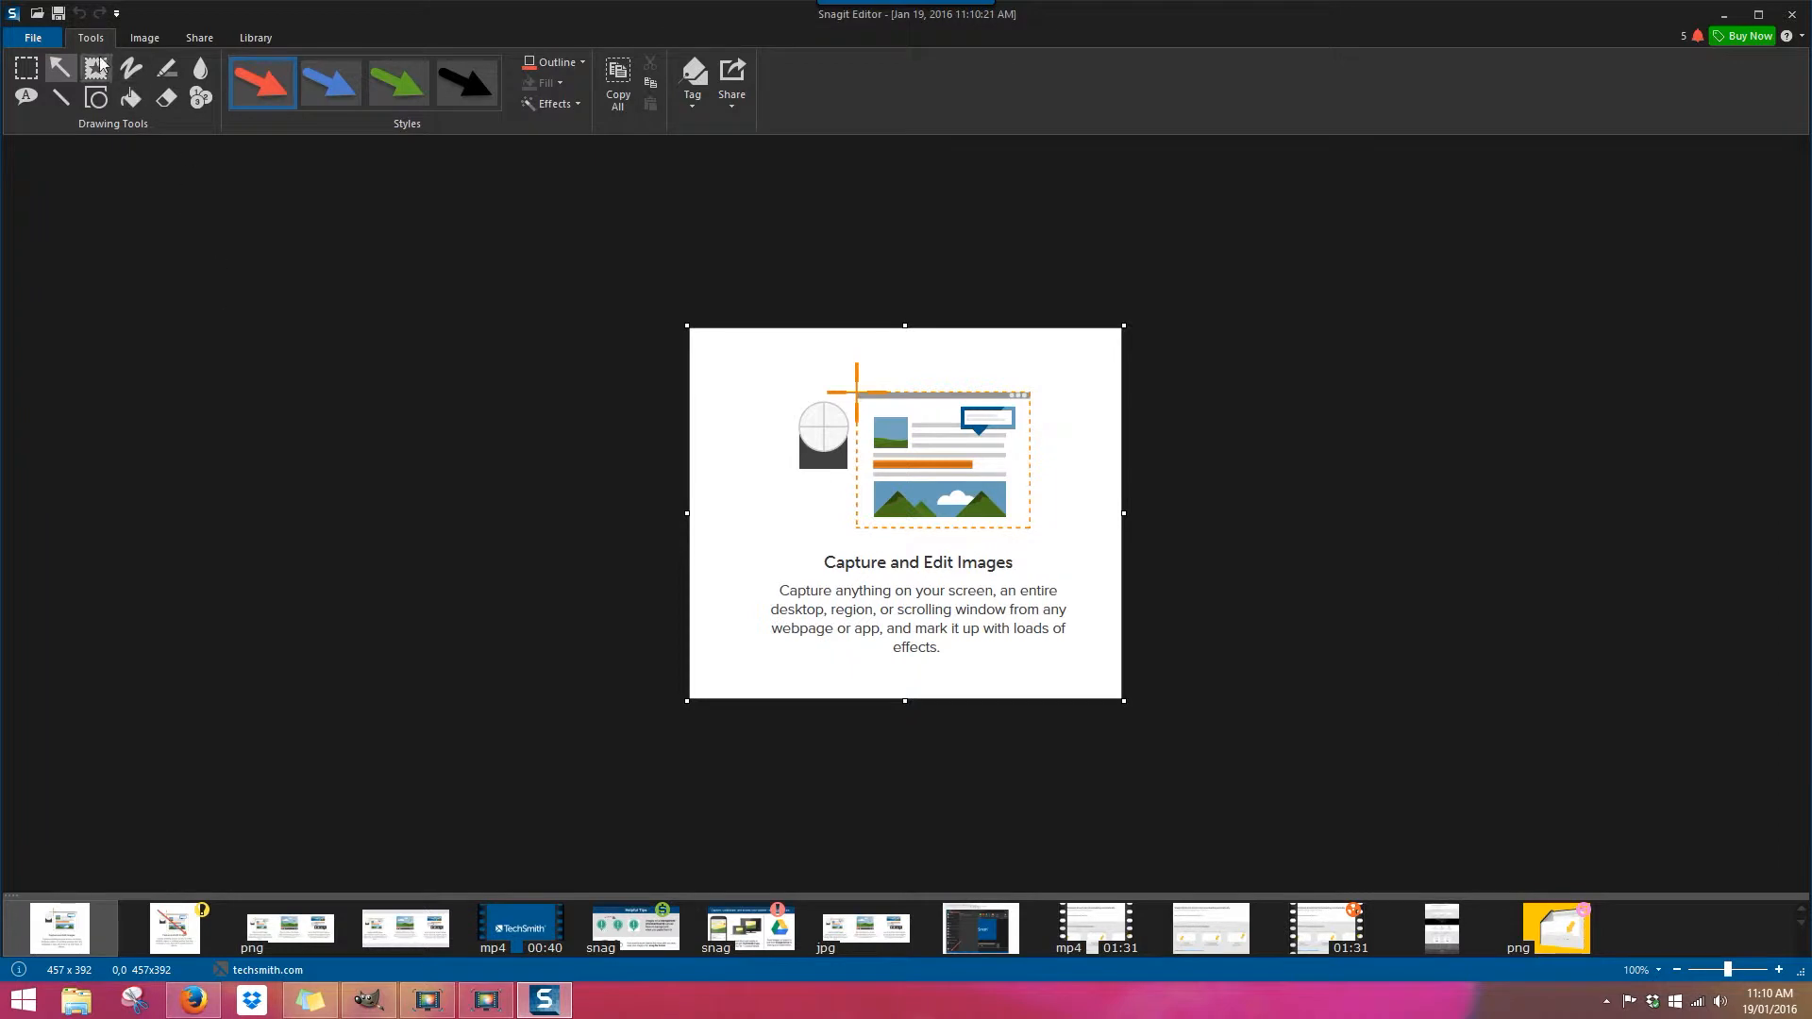
Examine the file formats offered for saving a copy of the capture.
{"action": "left_click", "coordinate": [28, 37]}
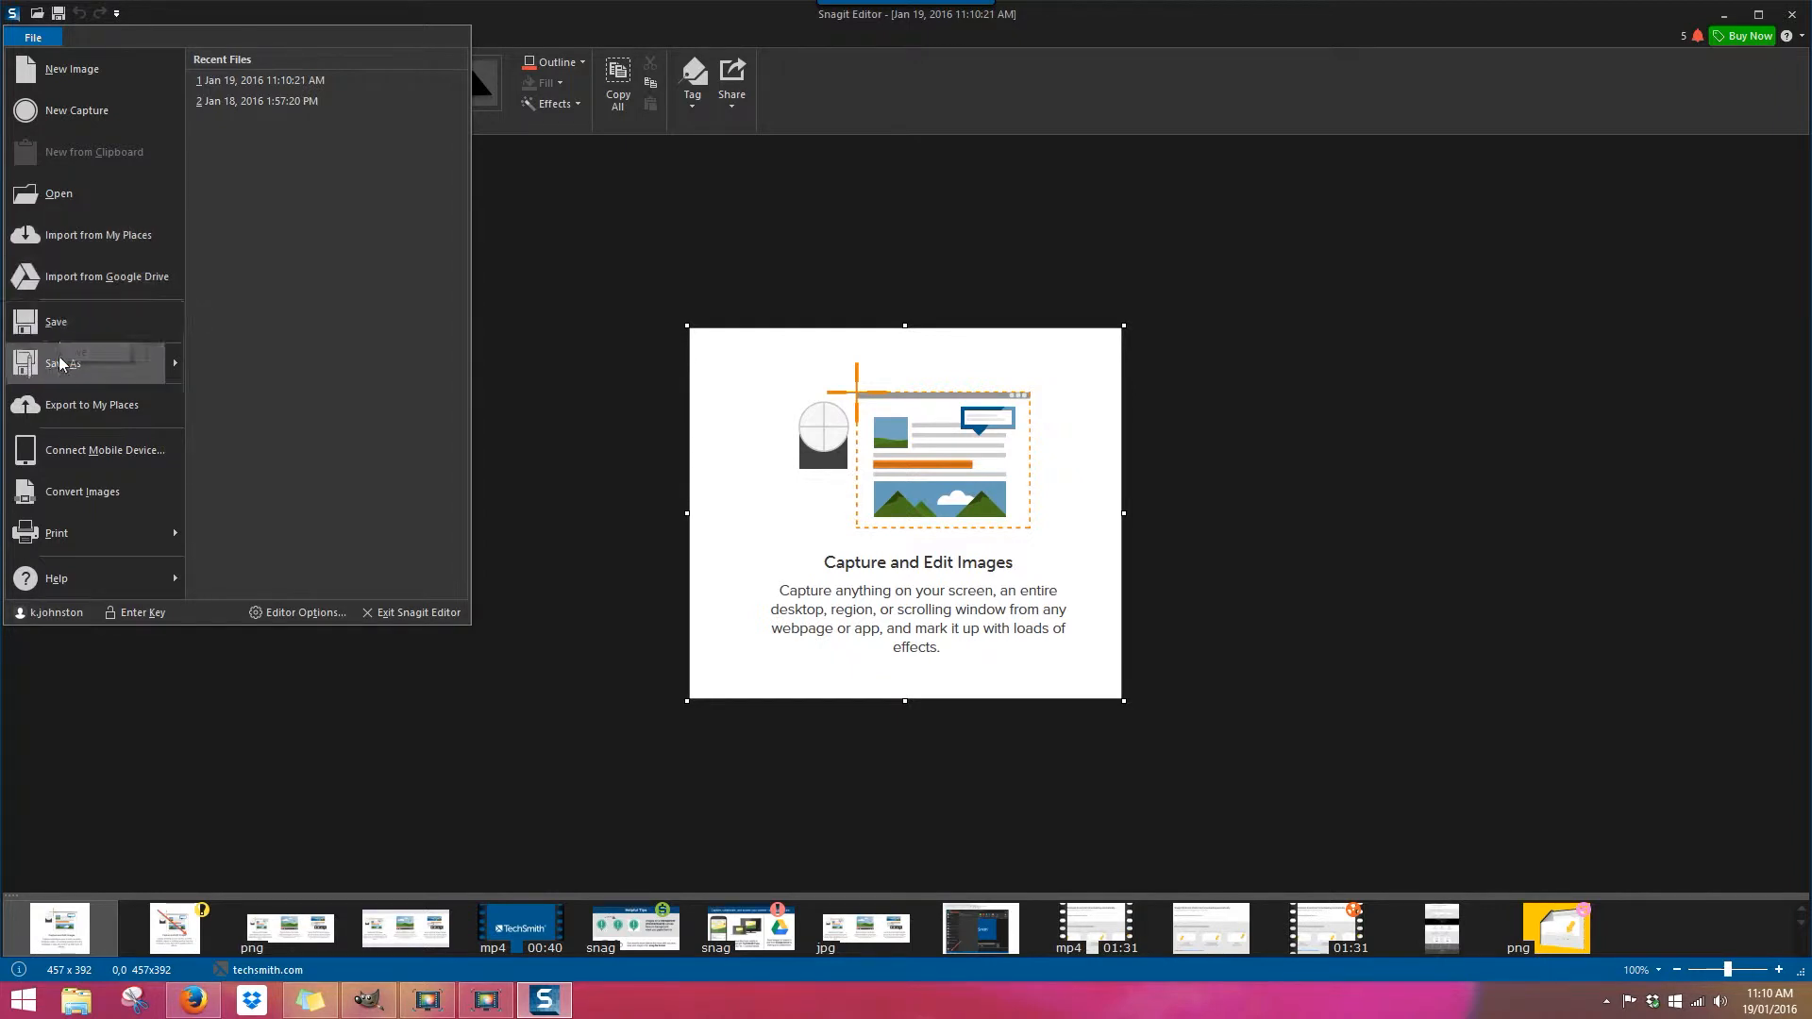
{"action": "mouse_move", "coordinate": [53, 368]}
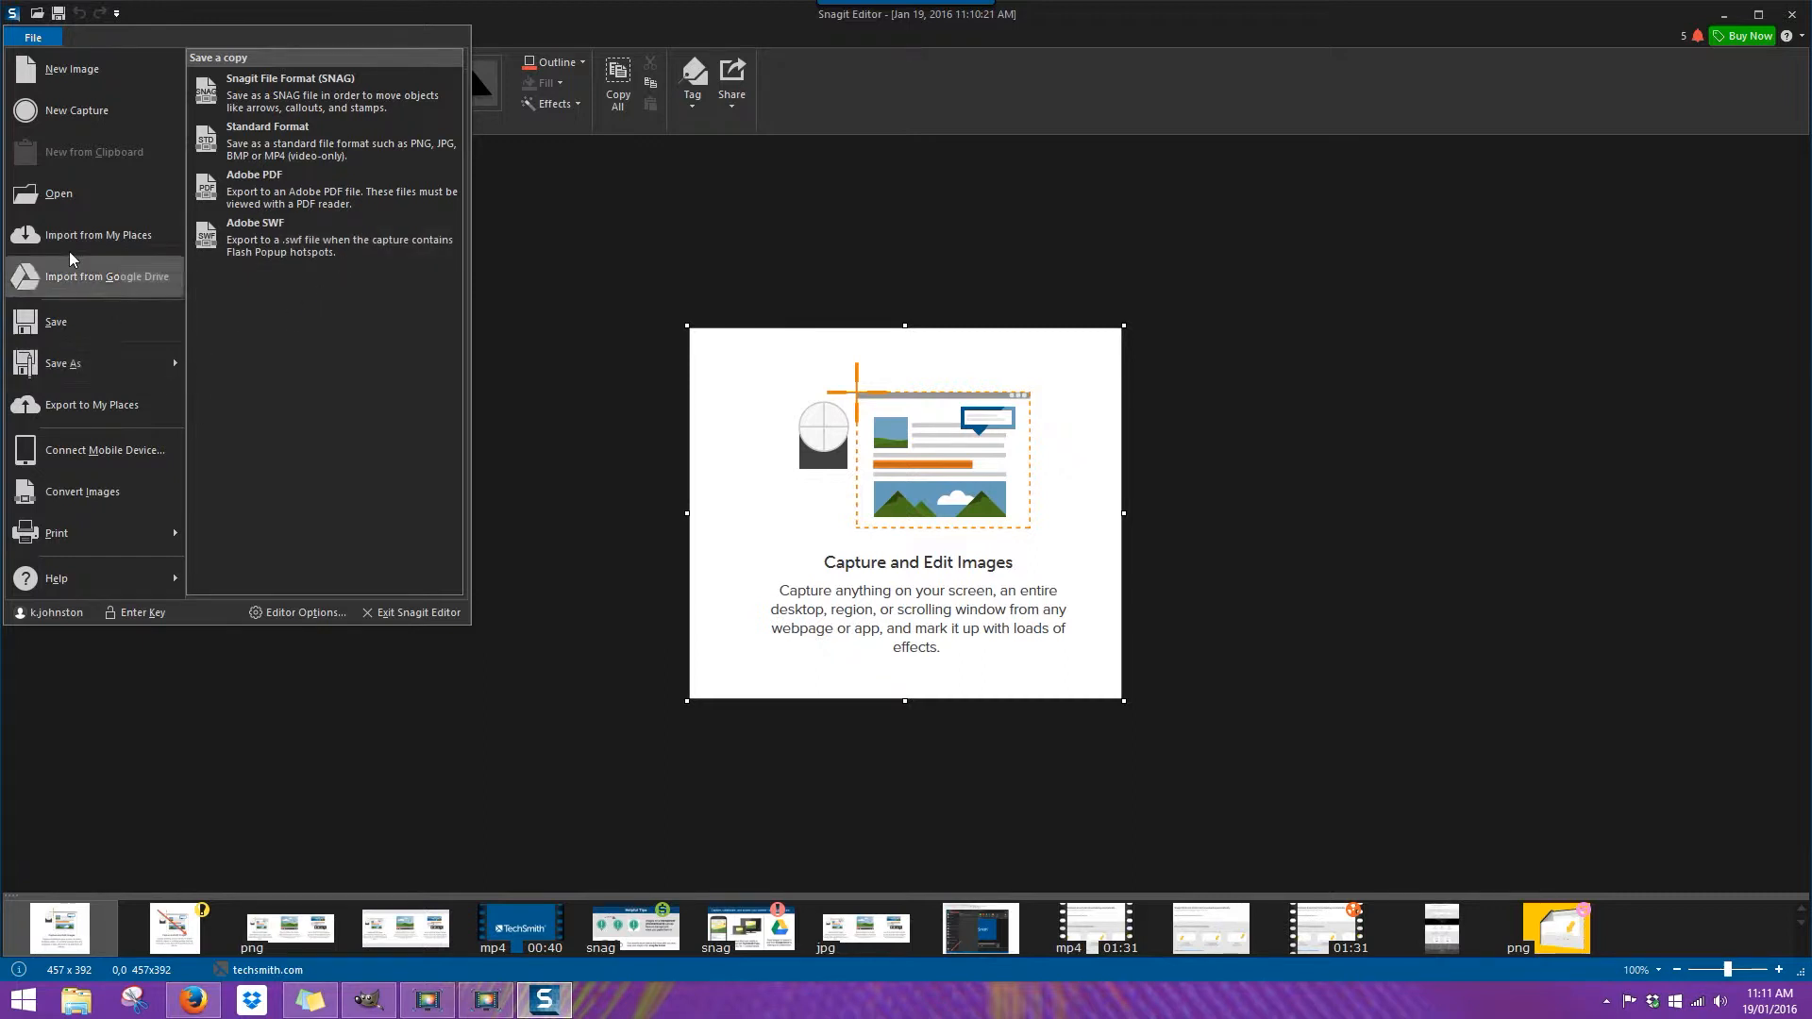
{"action": "left_click", "coordinate": [34, 40]}
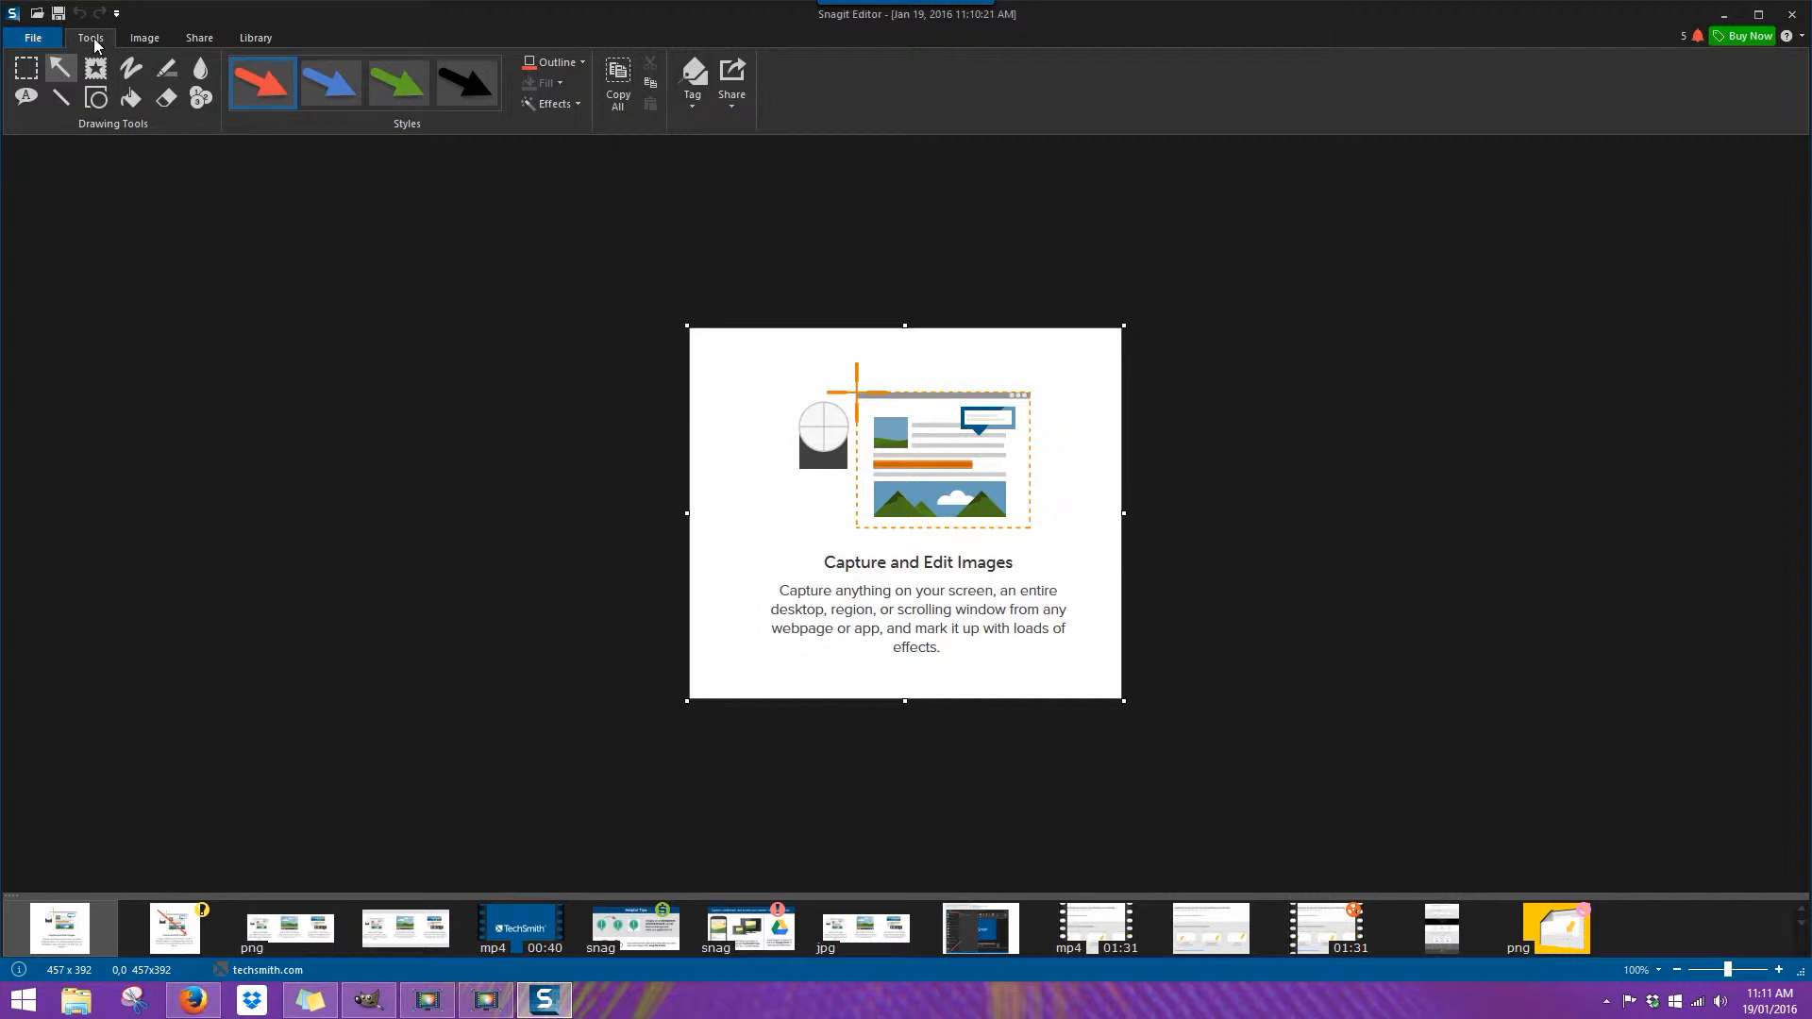
Apply the image style with perspective -25, 0 and a 5 px SE shadow to the capture.
{"action": "left_click", "coordinate": [157, 41]}
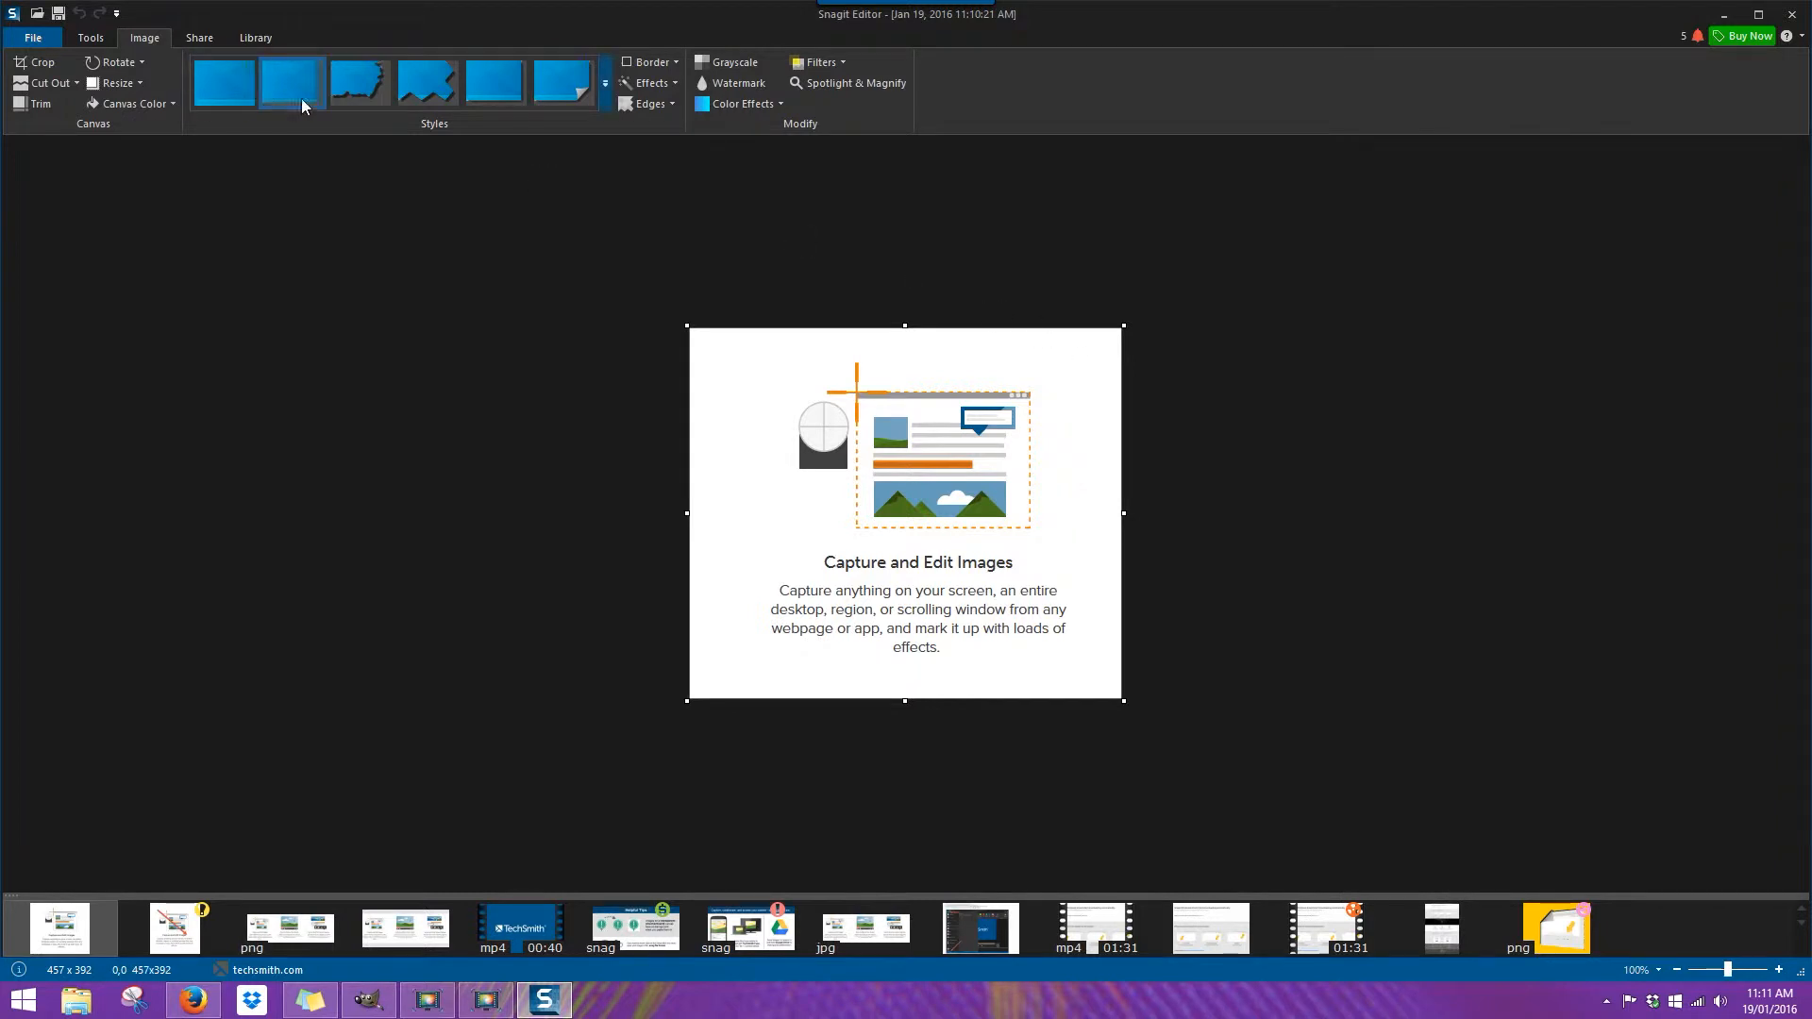
{"action": "left_click", "coordinate": [367, 85]}
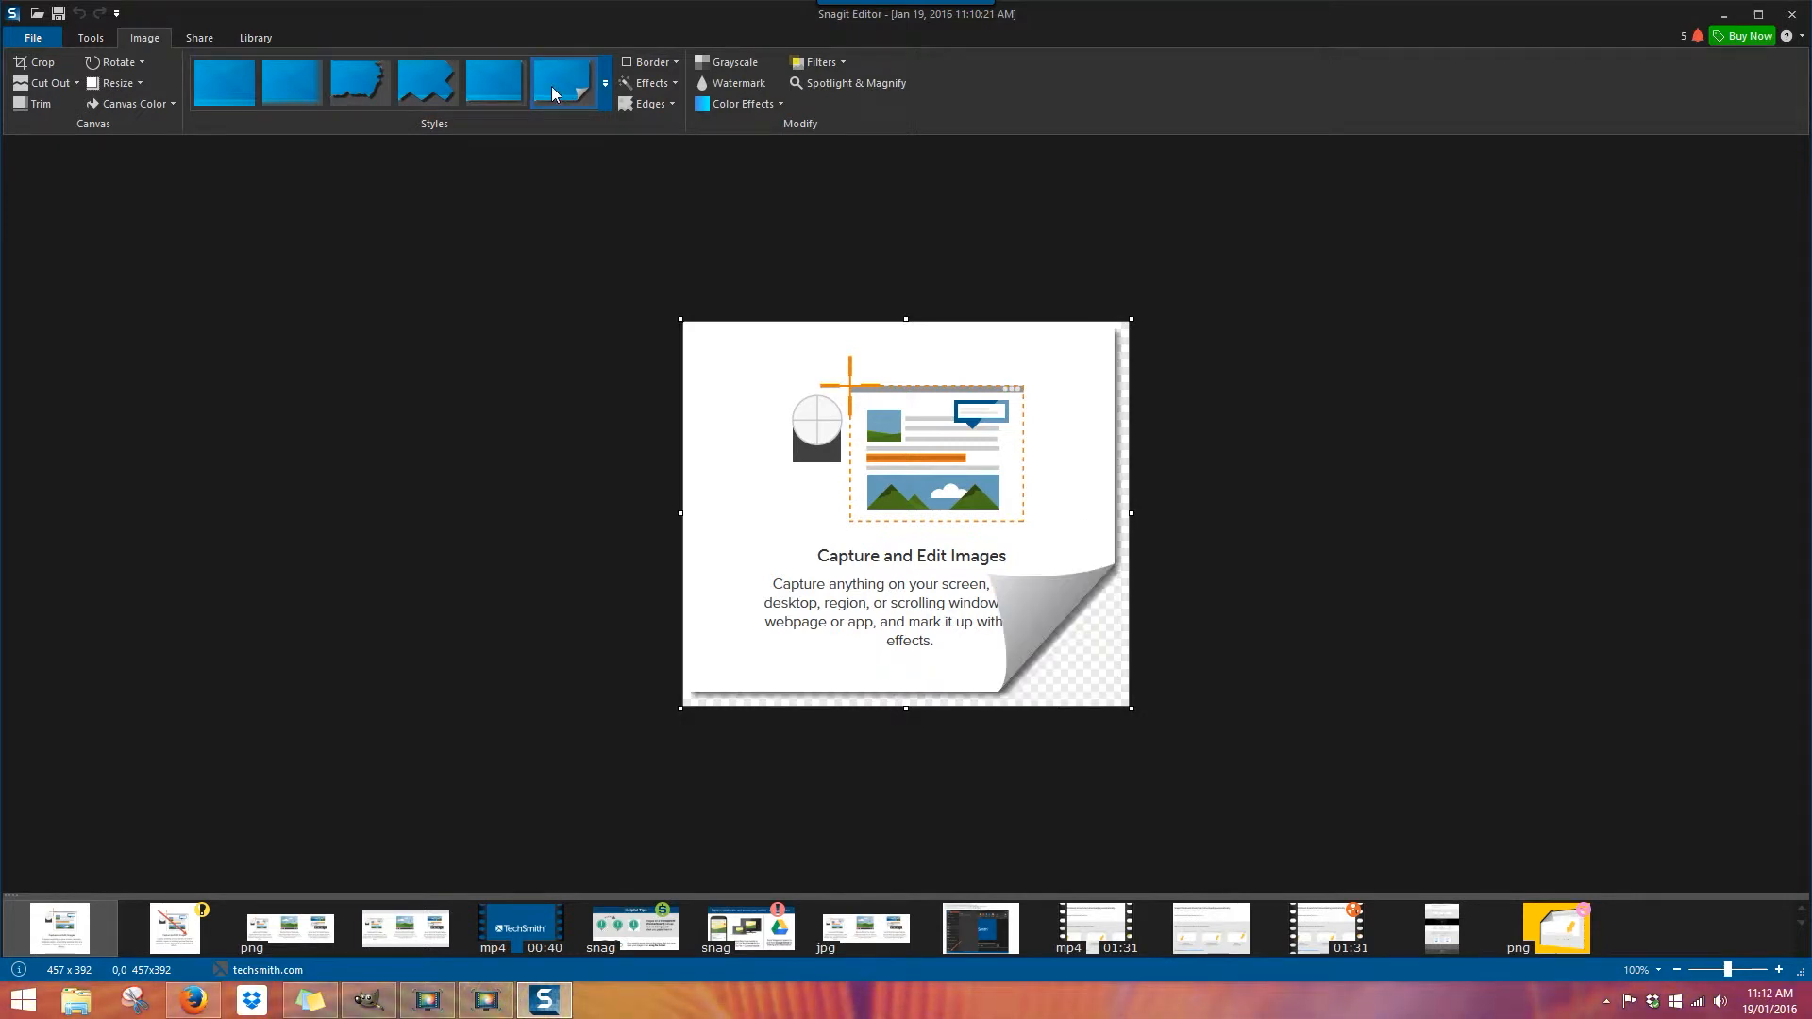
{"action": "left_click", "coordinate": [605, 92]}
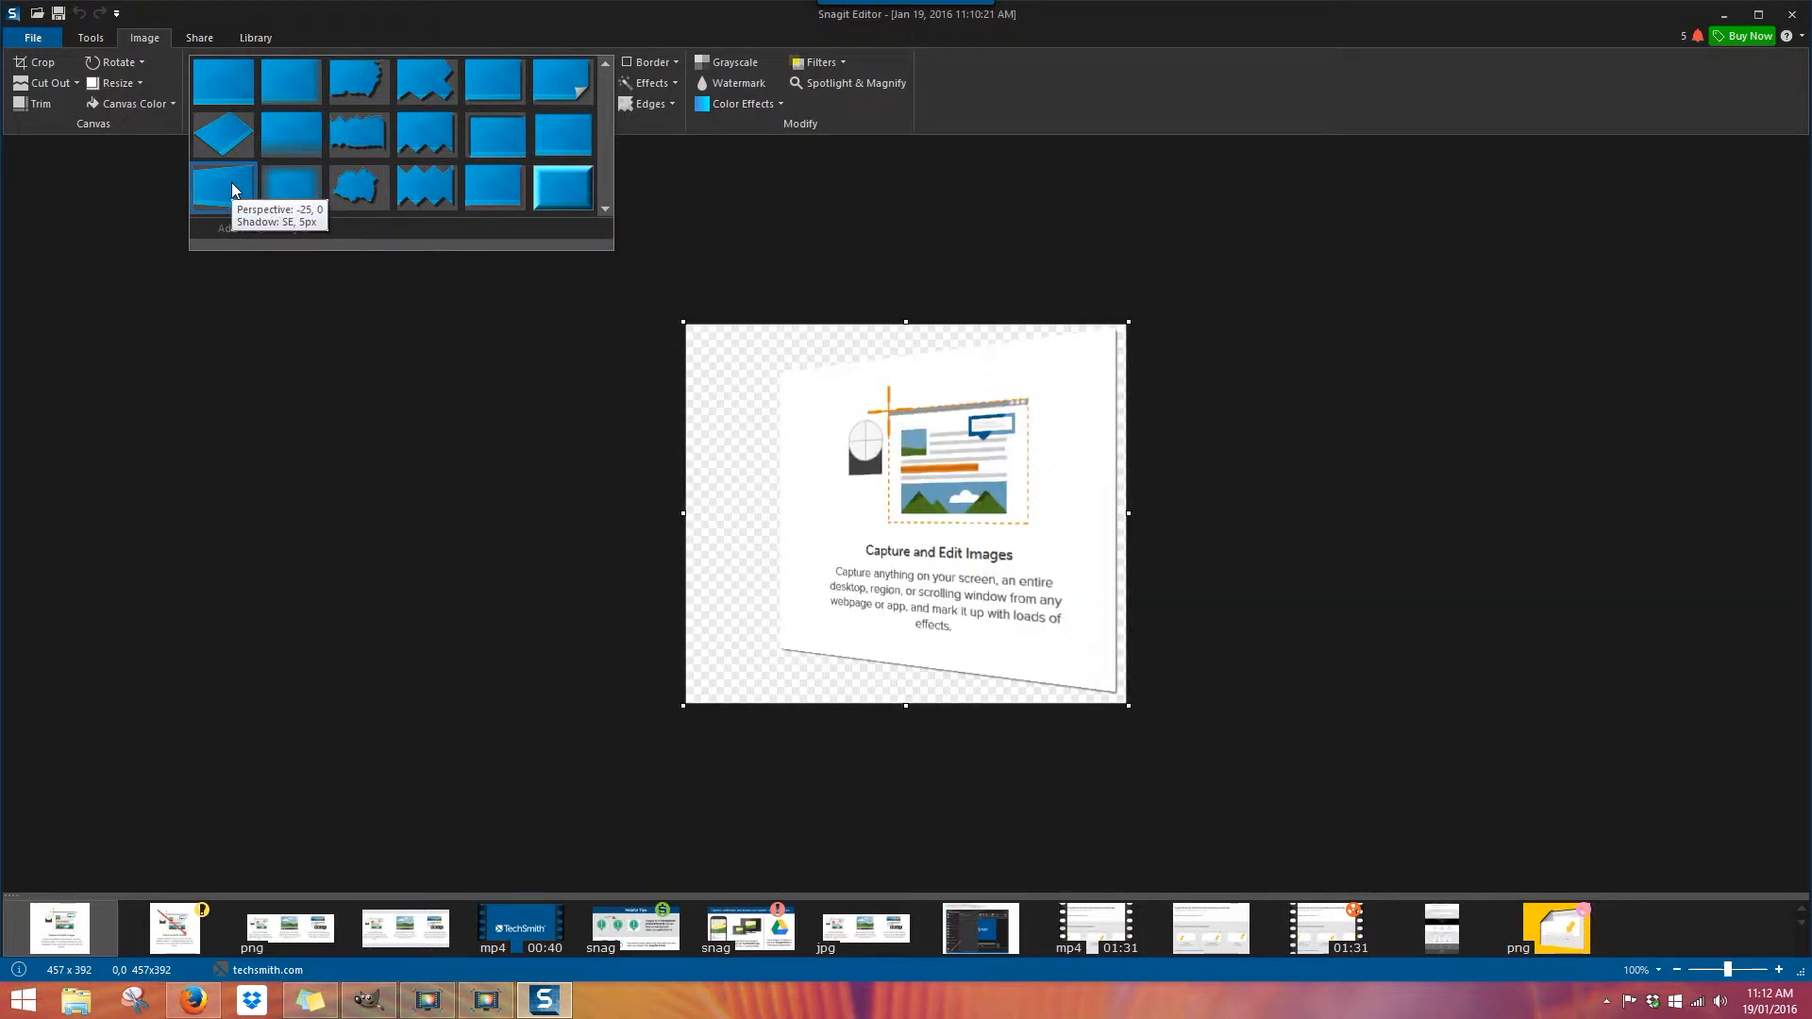
{"action": "left_click", "coordinate": [232, 186]}
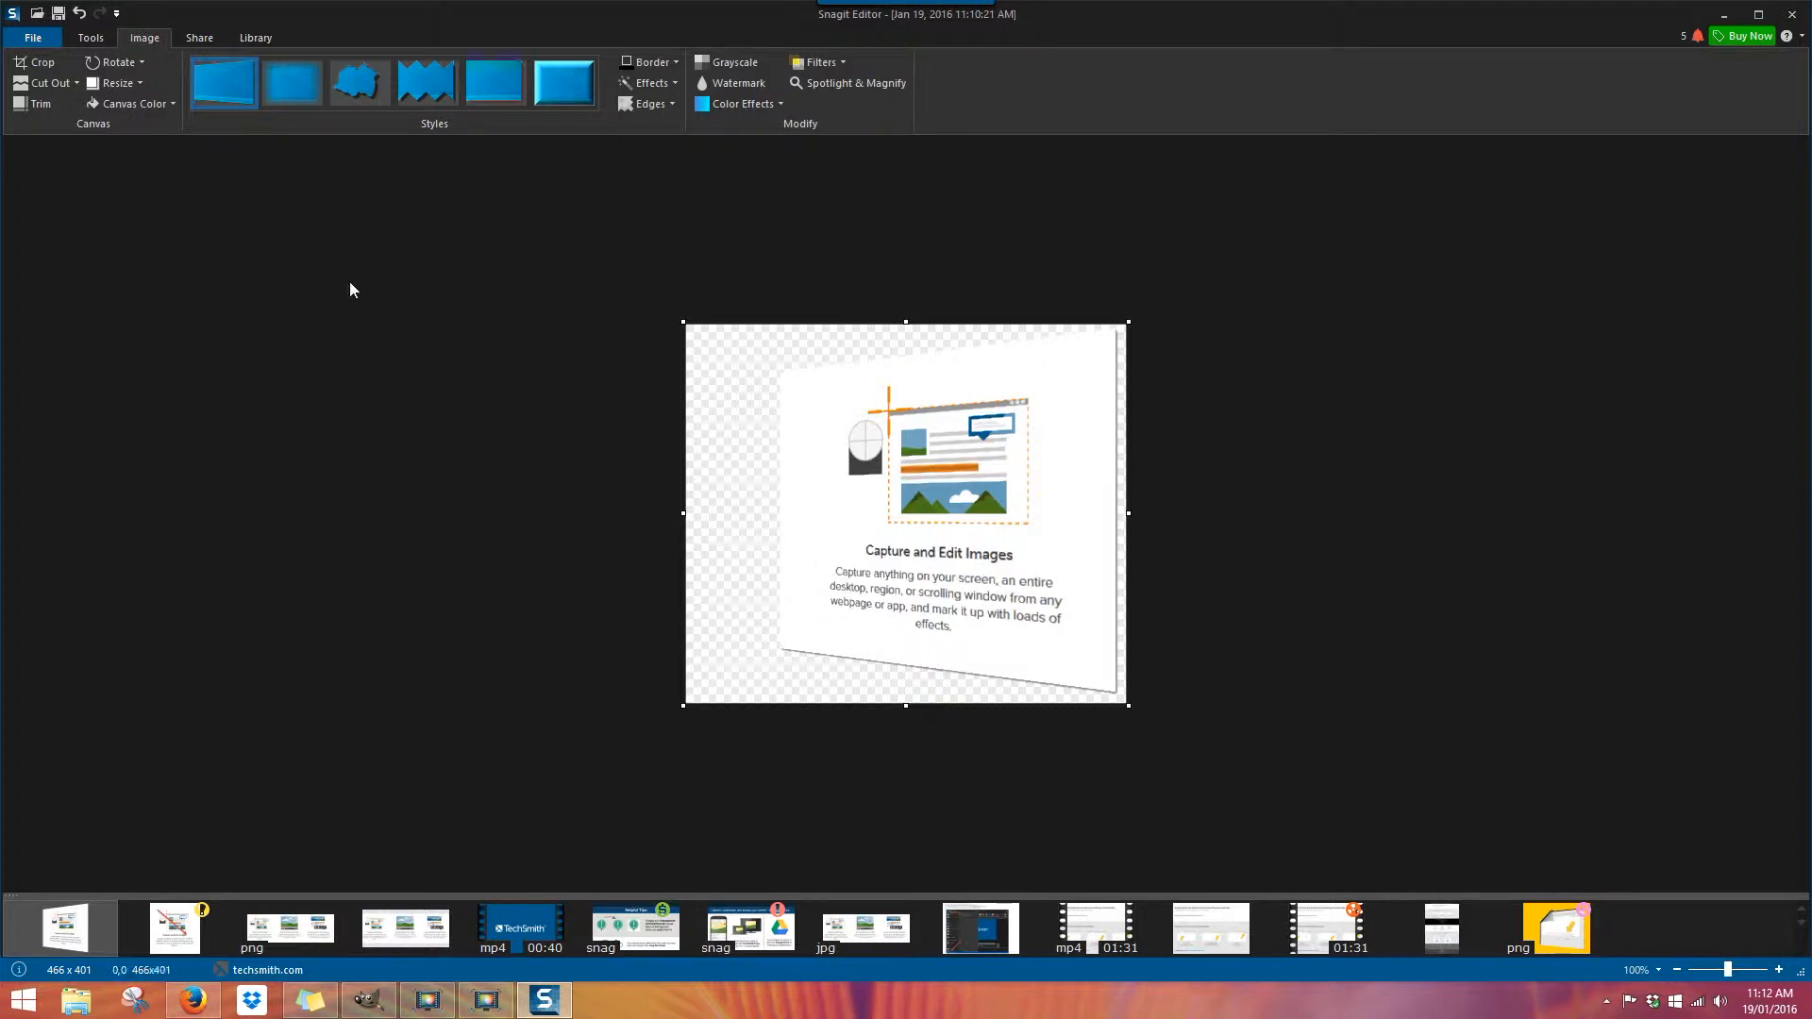
Fill the canvas behind the tilted image with dark orange and choose no border.
{"action": "left_click", "coordinate": [172, 104]}
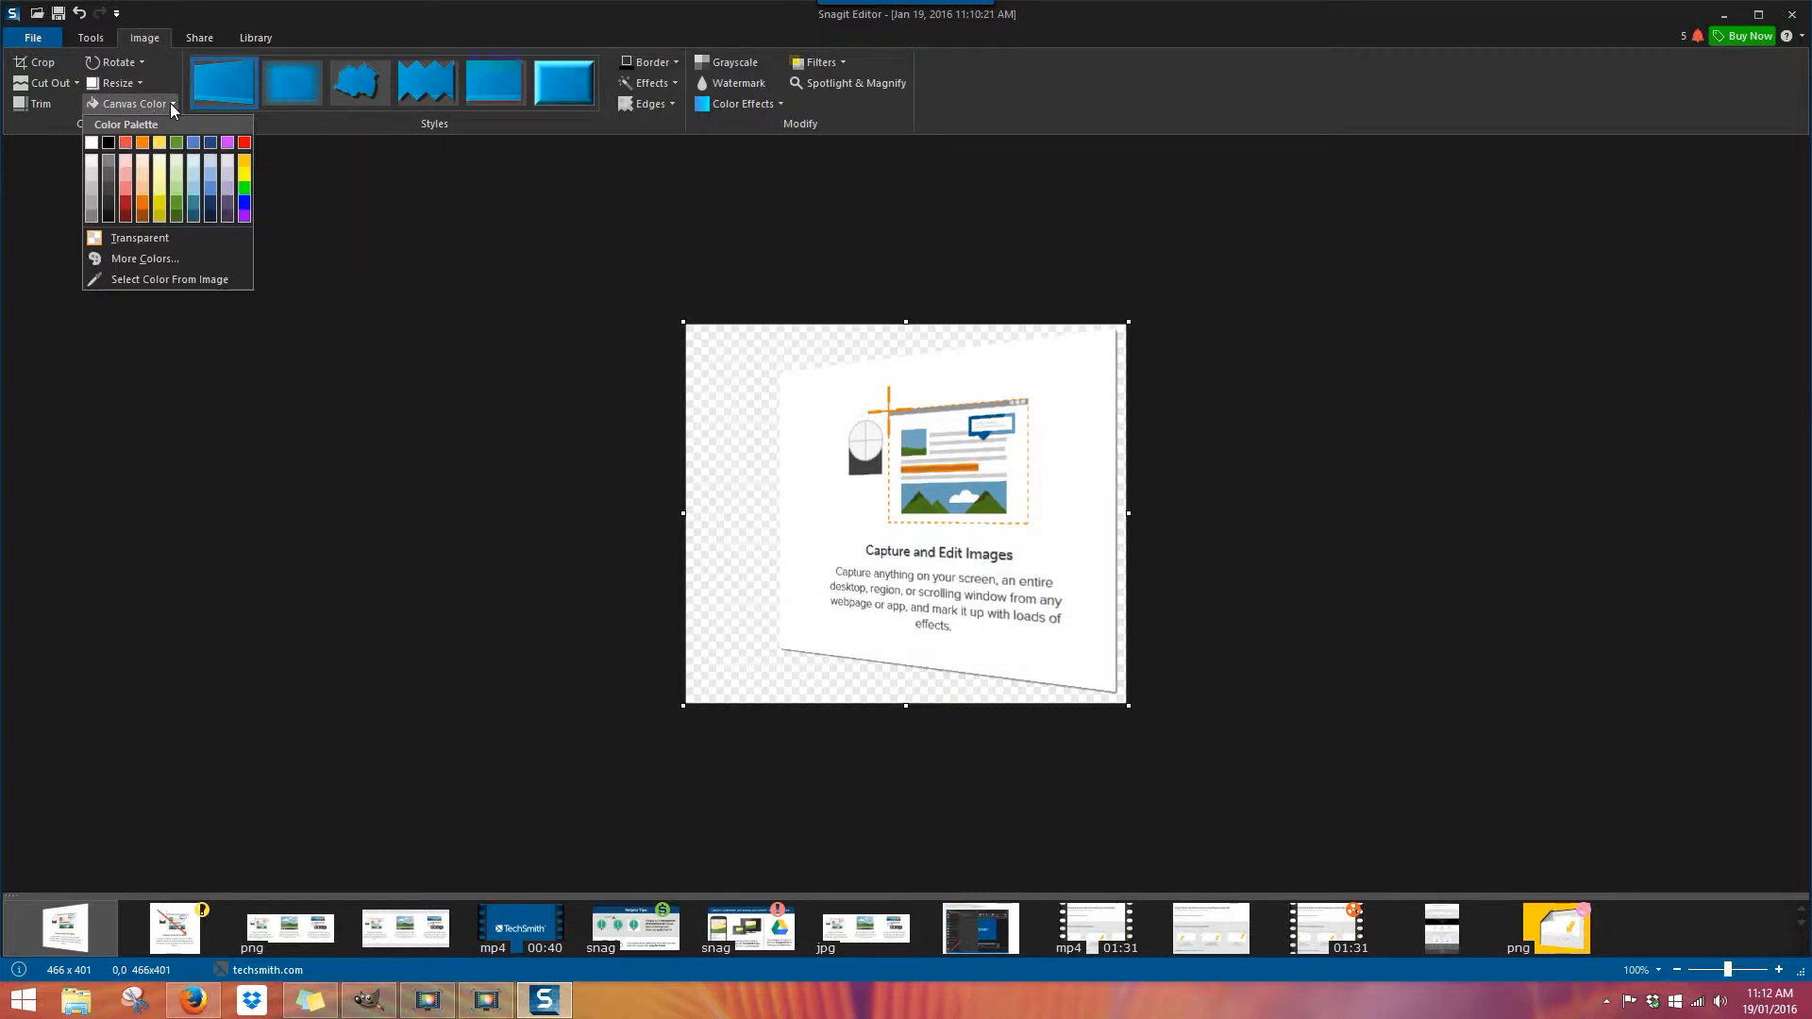
{"action": "left_click", "coordinate": [143, 203]}
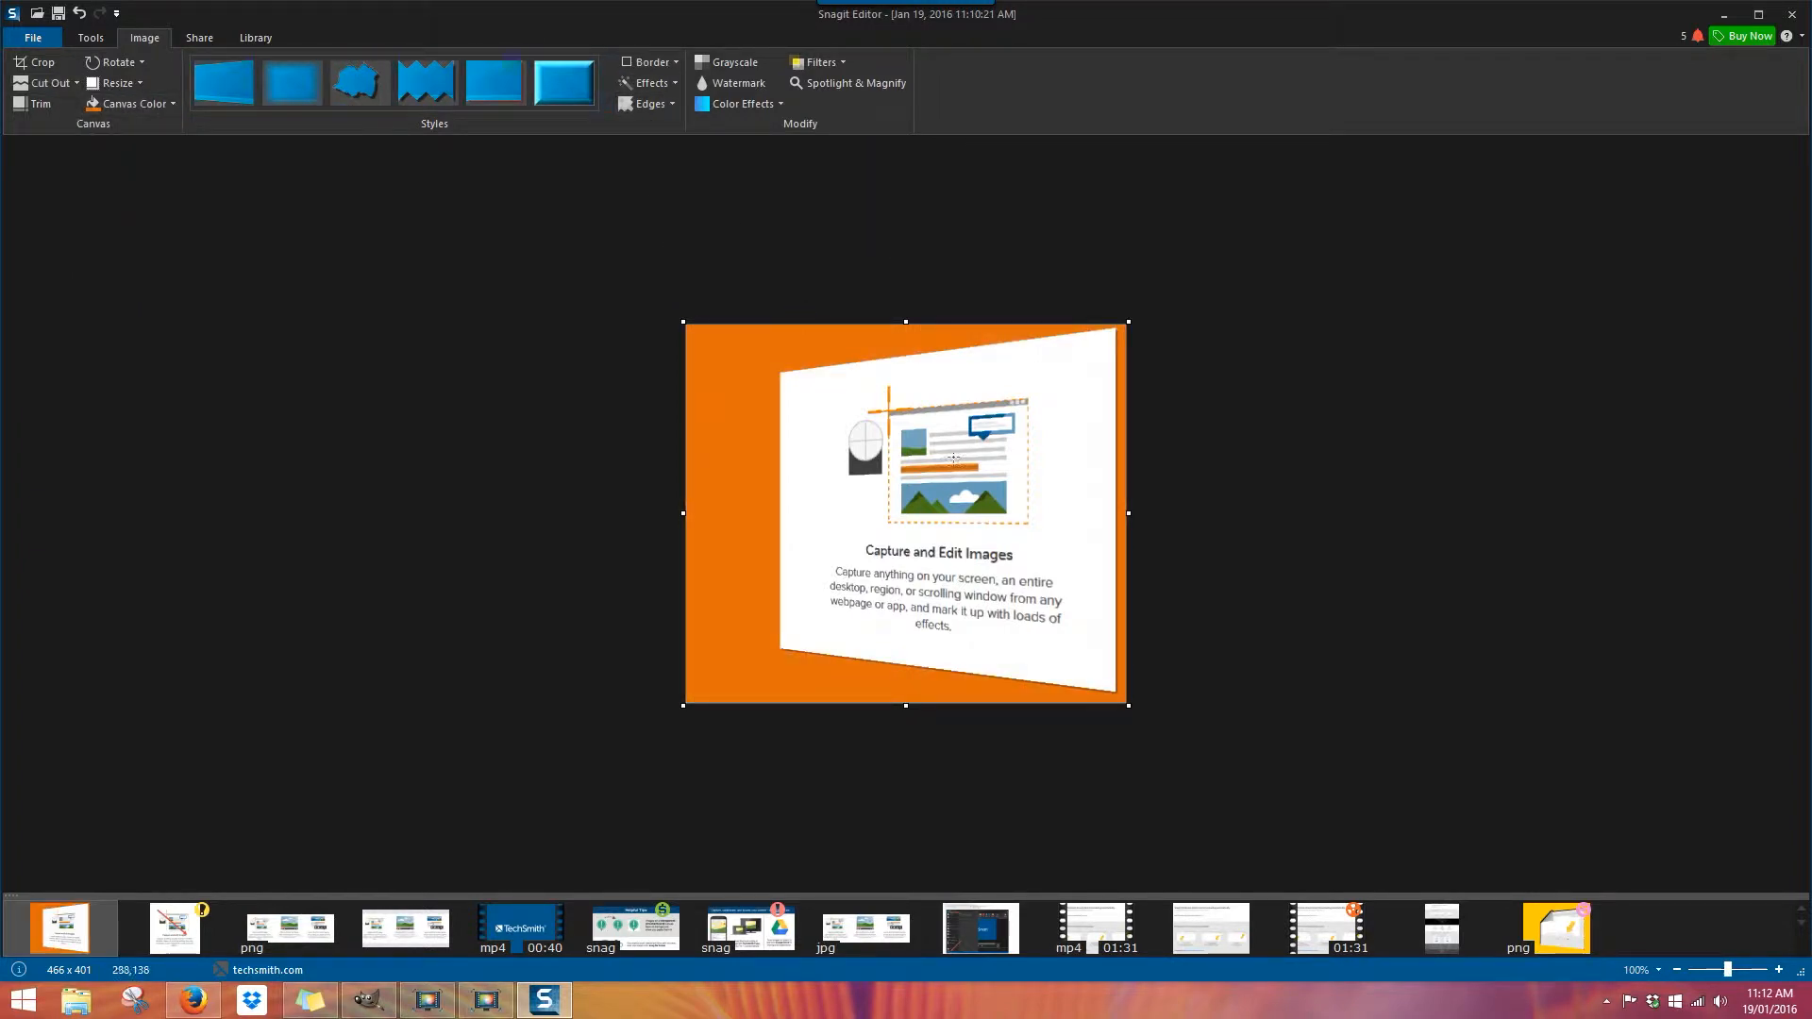
{"action": "left_click", "coordinate": [670, 62]}
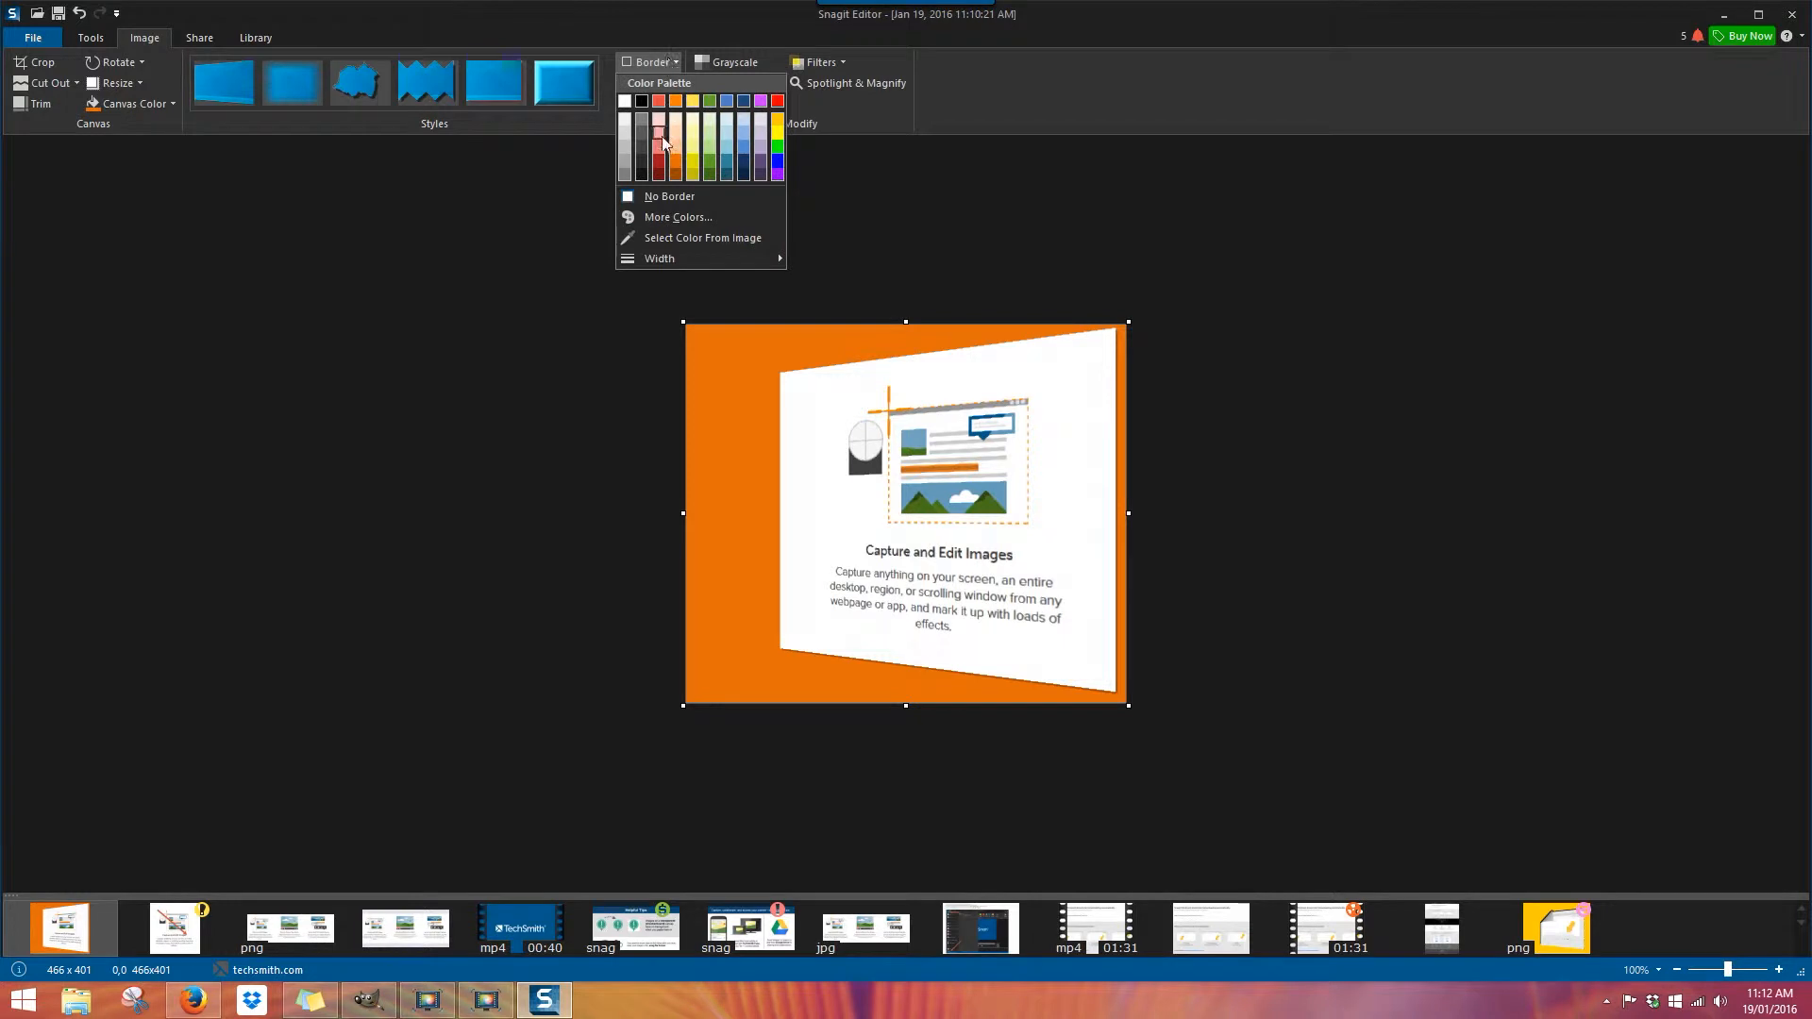
{"action": "left_click", "coordinate": [646, 196]}
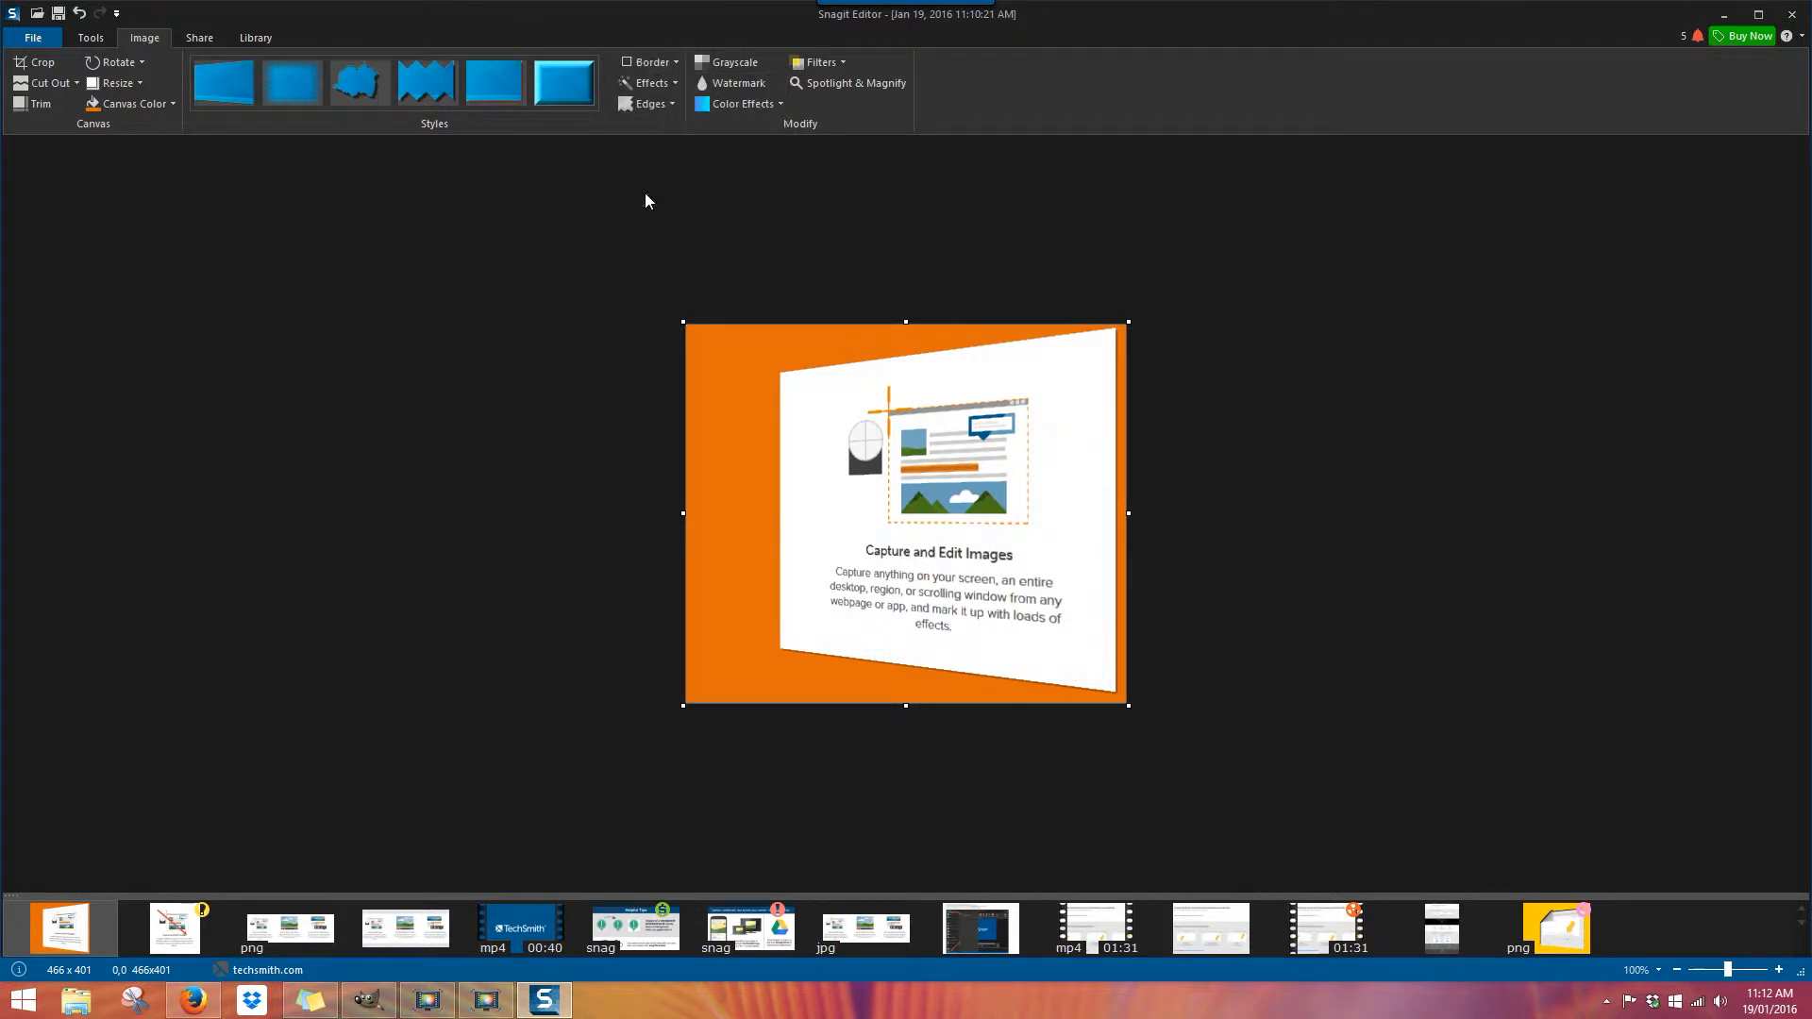
Apply the style with torn edges all around and a shadow to the image, with no border.
{"action": "left_click", "coordinate": [370, 92]}
{"action": "left_click", "coordinate": [670, 60]}
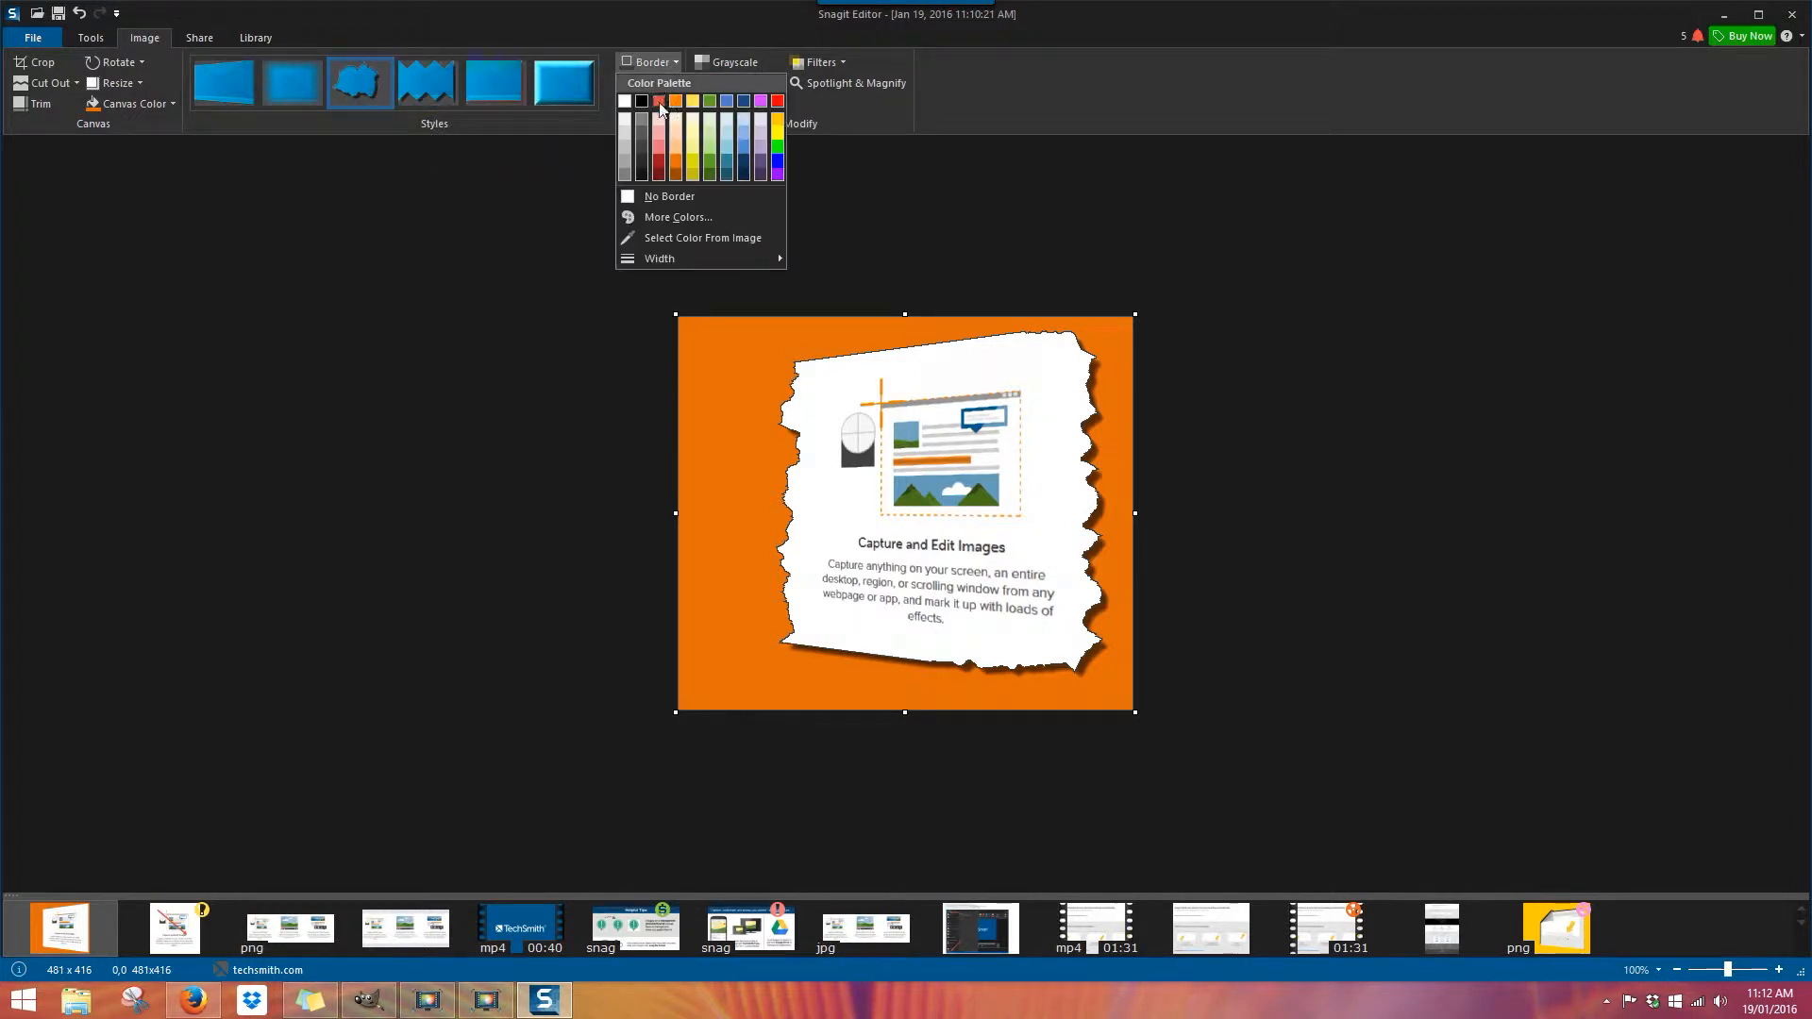
{"action": "left_click", "coordinate": [629, 195]}
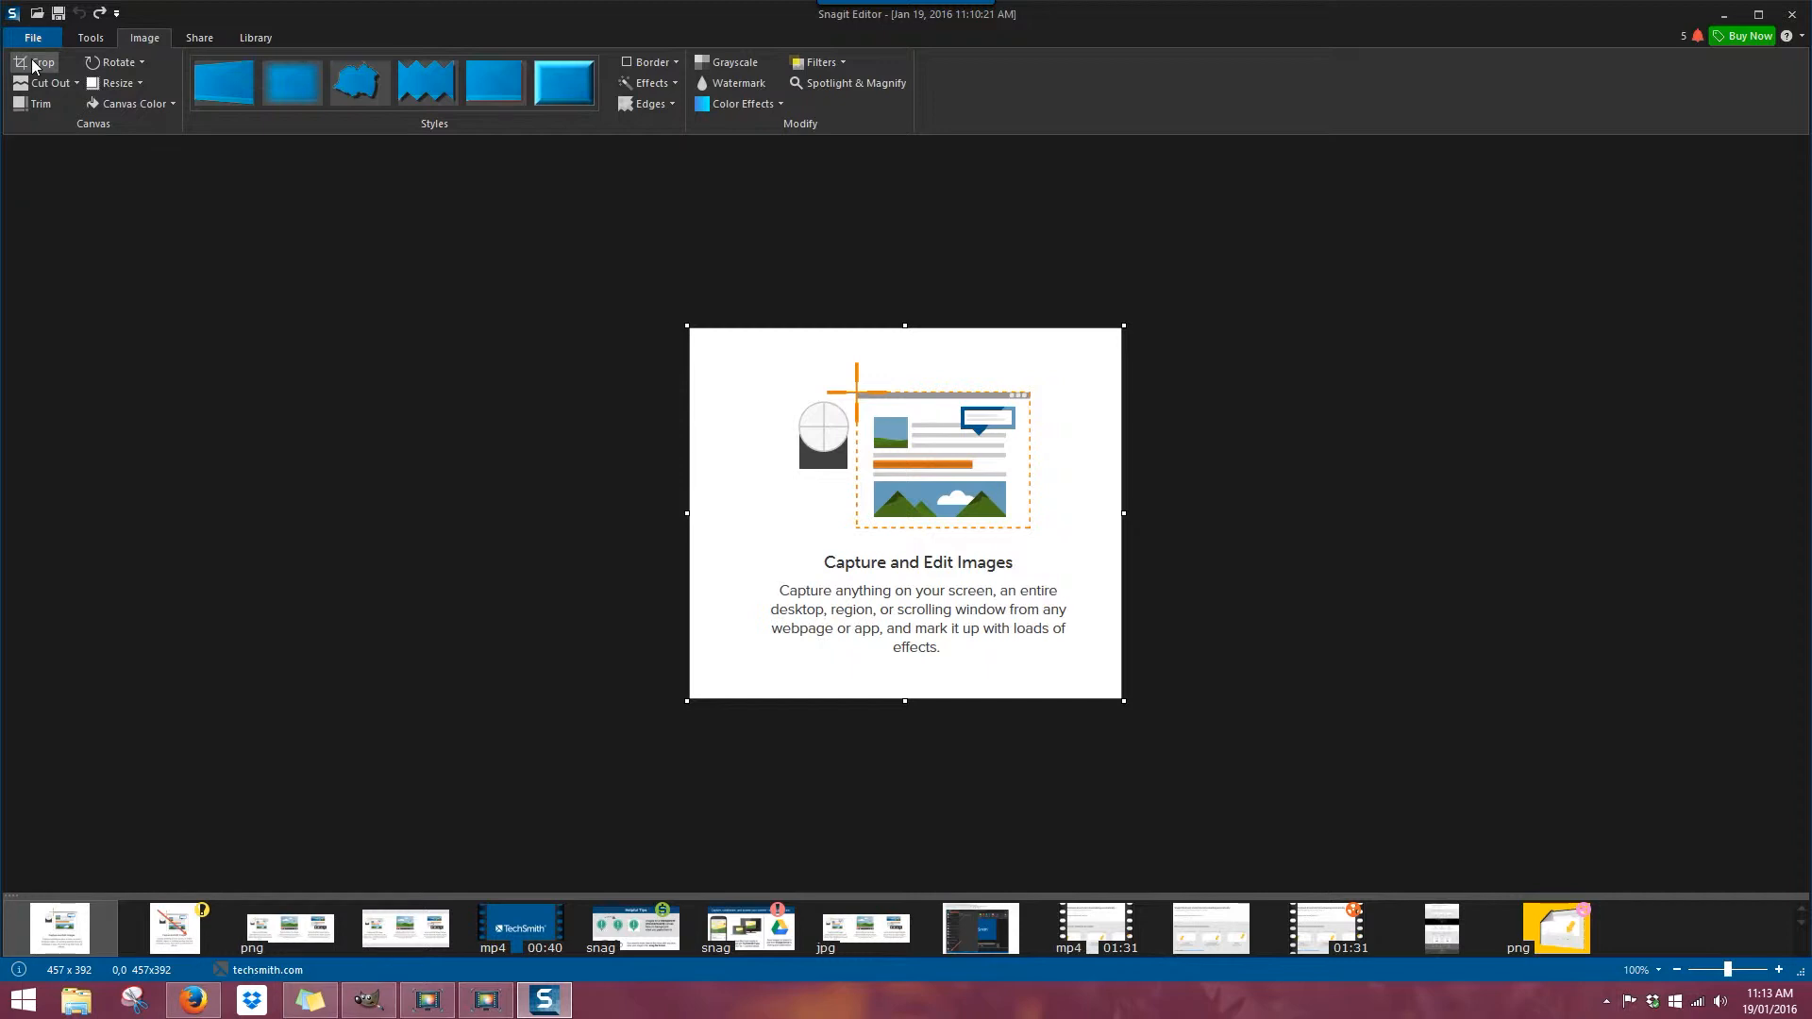
Try to crop the image inward from its upper-left corner.
{"action": "left_click", "coordinate": [31, 59]}
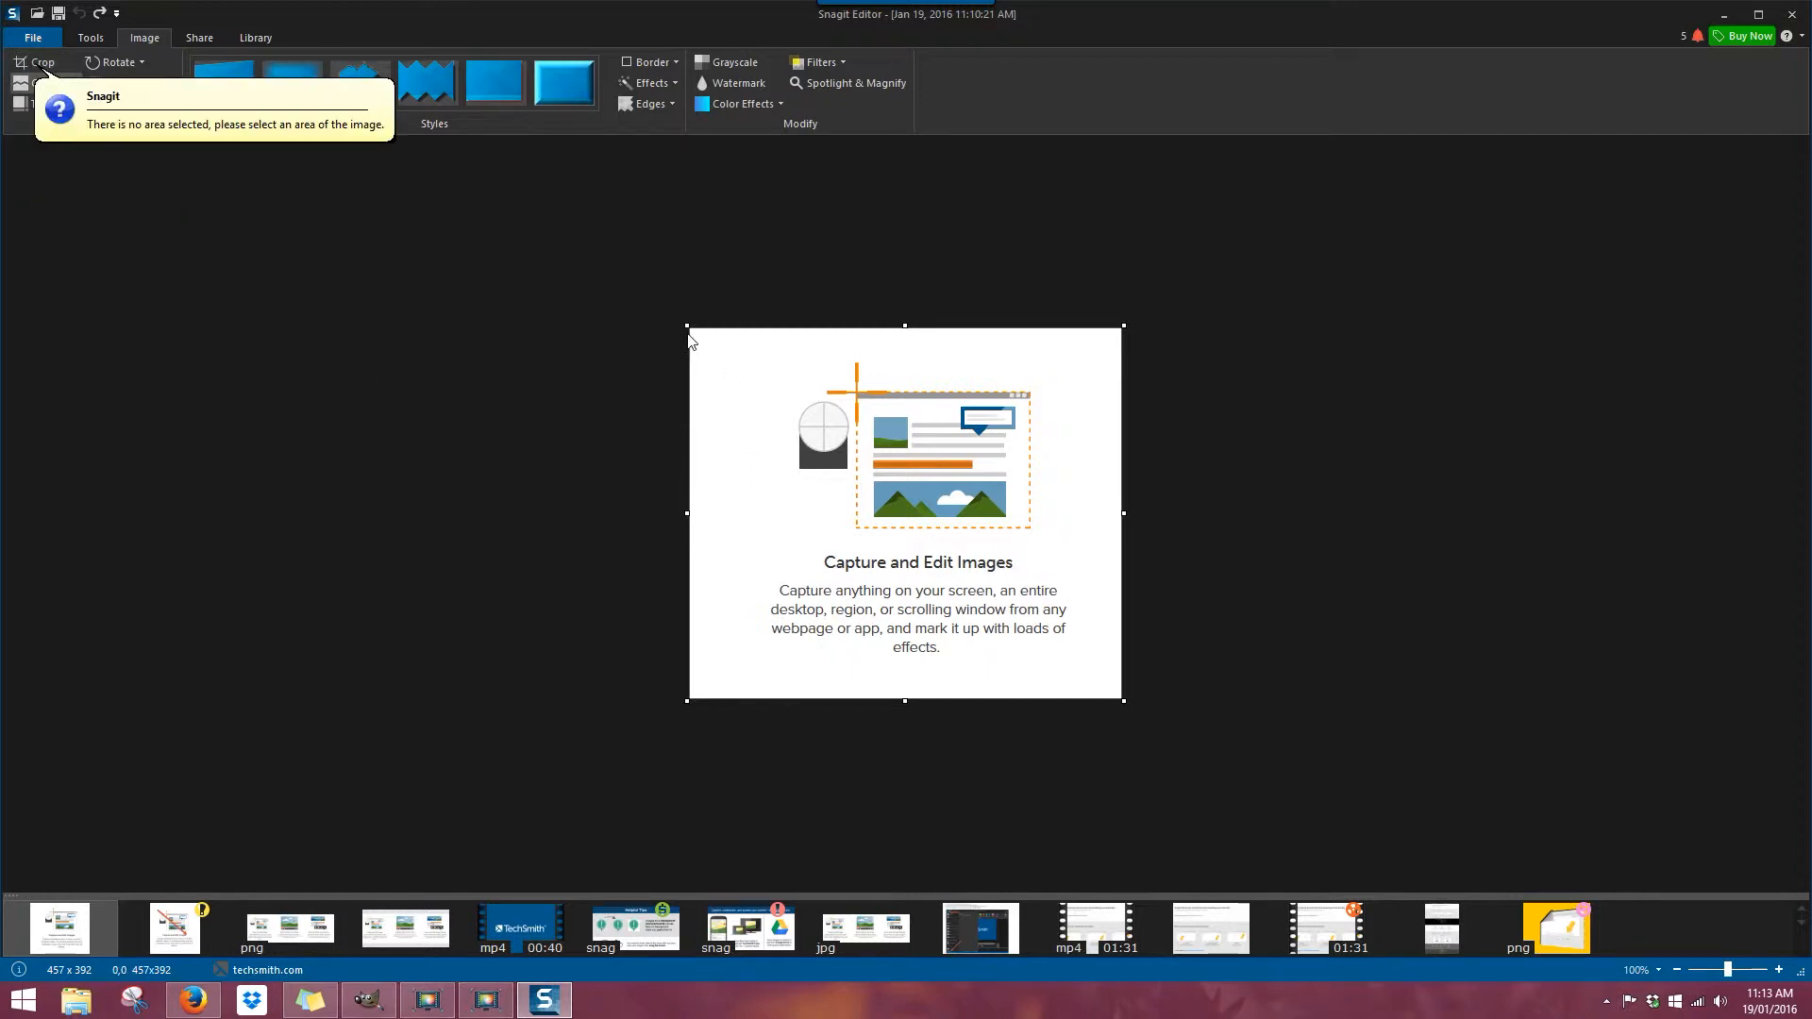
{"action": "left_click_drag", "start_coordinate": [689, 325], "coordinate": [758, 334]}
{"action": "left_click", "coordinate": [80, 13]}
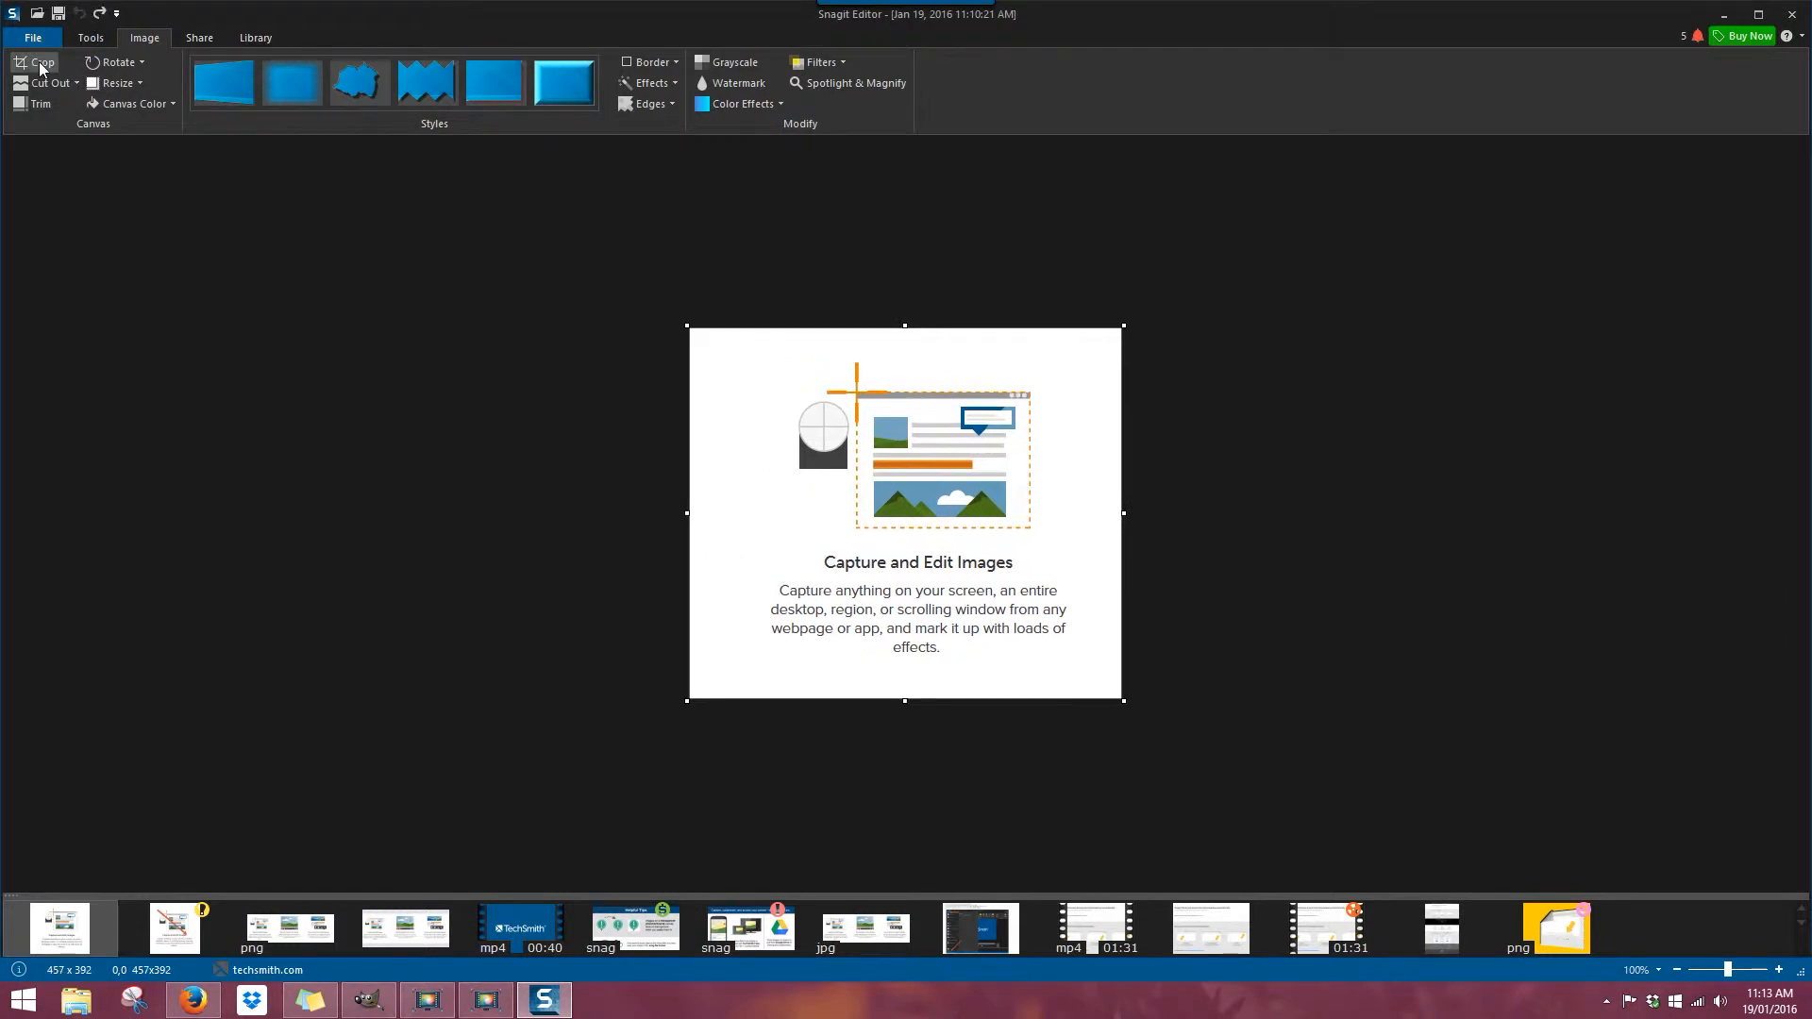
Cut out the horizontal band holding the "Capture and Edit Images" heading with the straight-edge style, and undo the cut.
{"action": "left_click", "coordinate": [26, 81]}
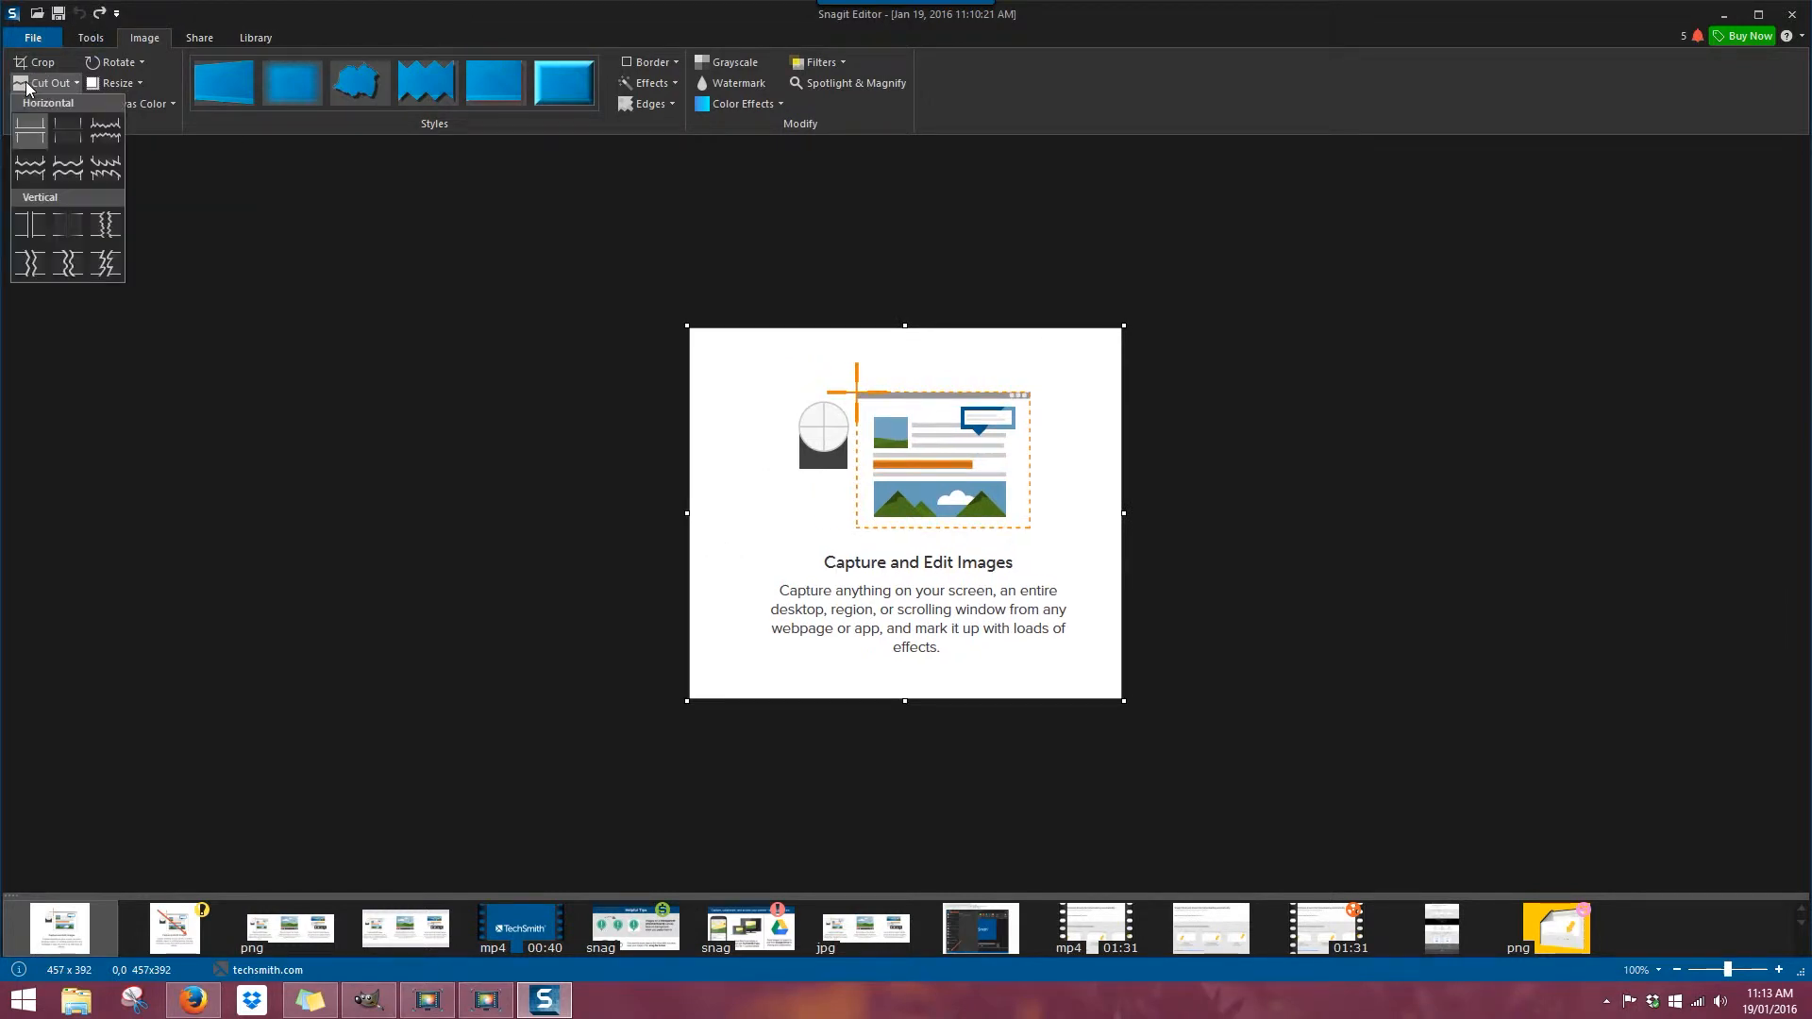
{"action": "left_click", "coordinate": [27, 141]}
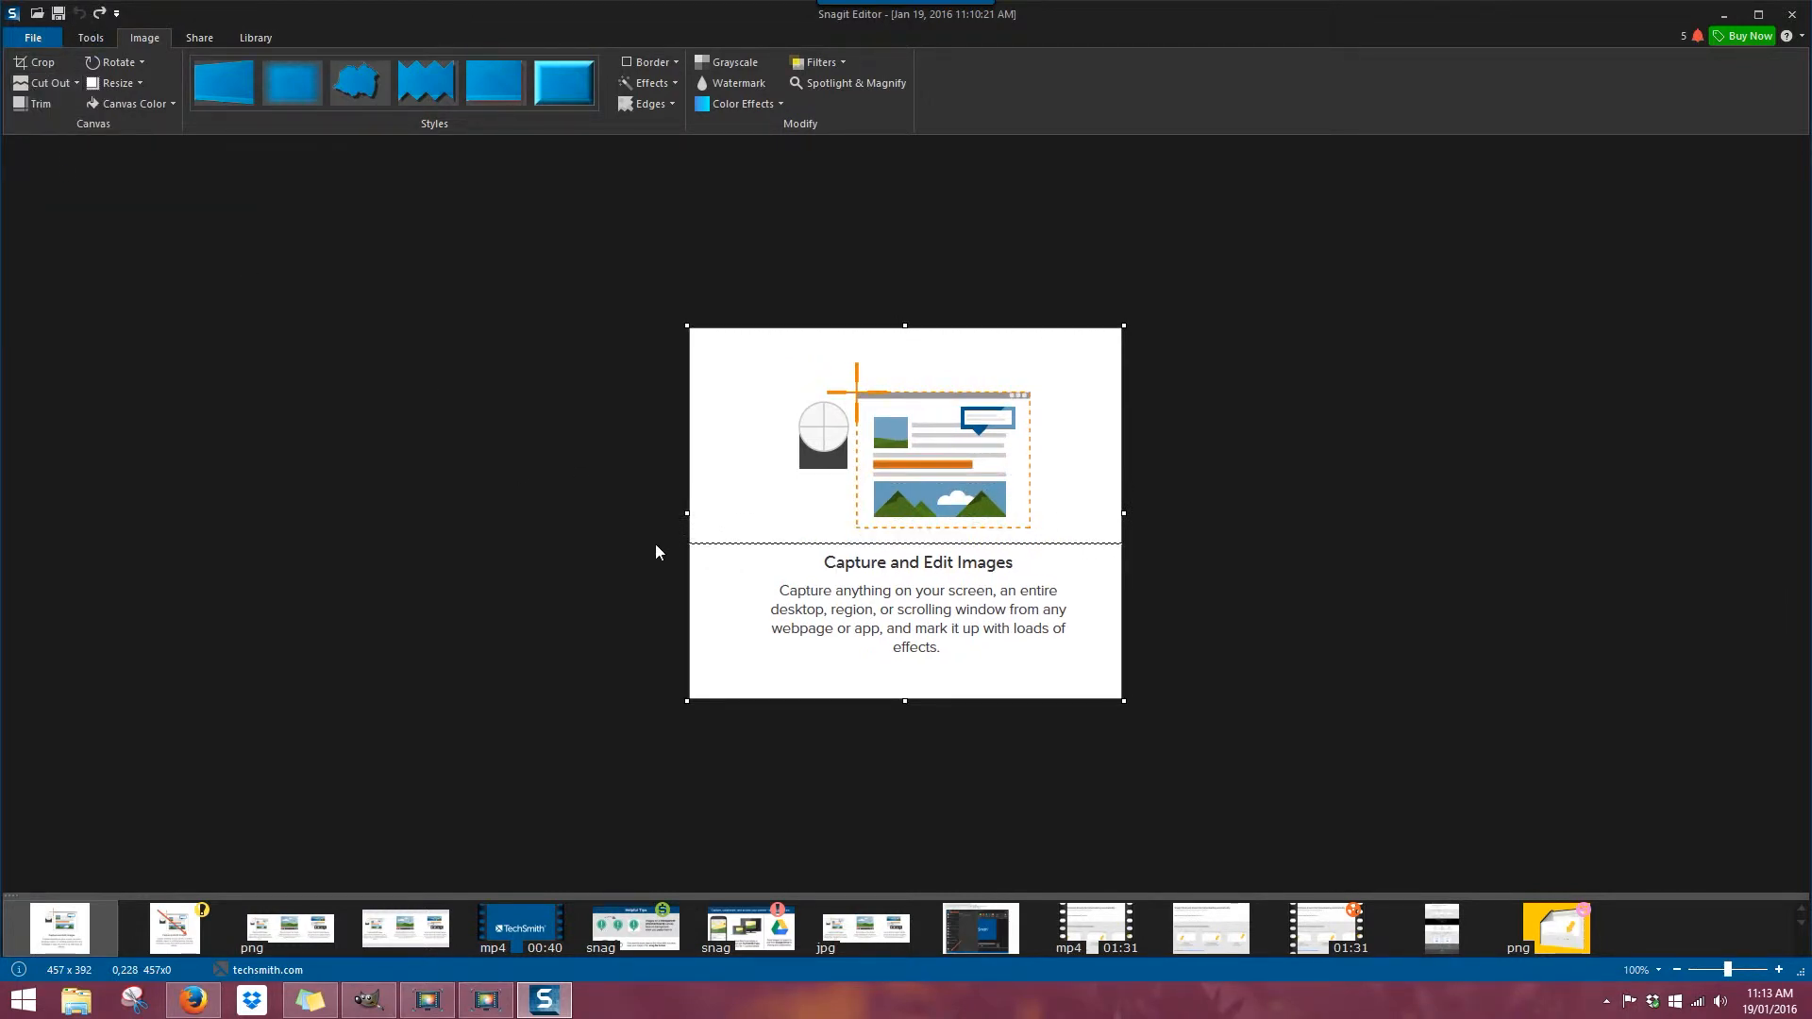
{"action": "mouse_move", "coordinate": [658, 538]}
{"action": "left_mouse_down"}
{"action": "mouse_move", "coordinate": [1203, 570]}
{"action": "mouse_move", "coordinate": [1167, 579]}
{"action": "left_mouse_up"}
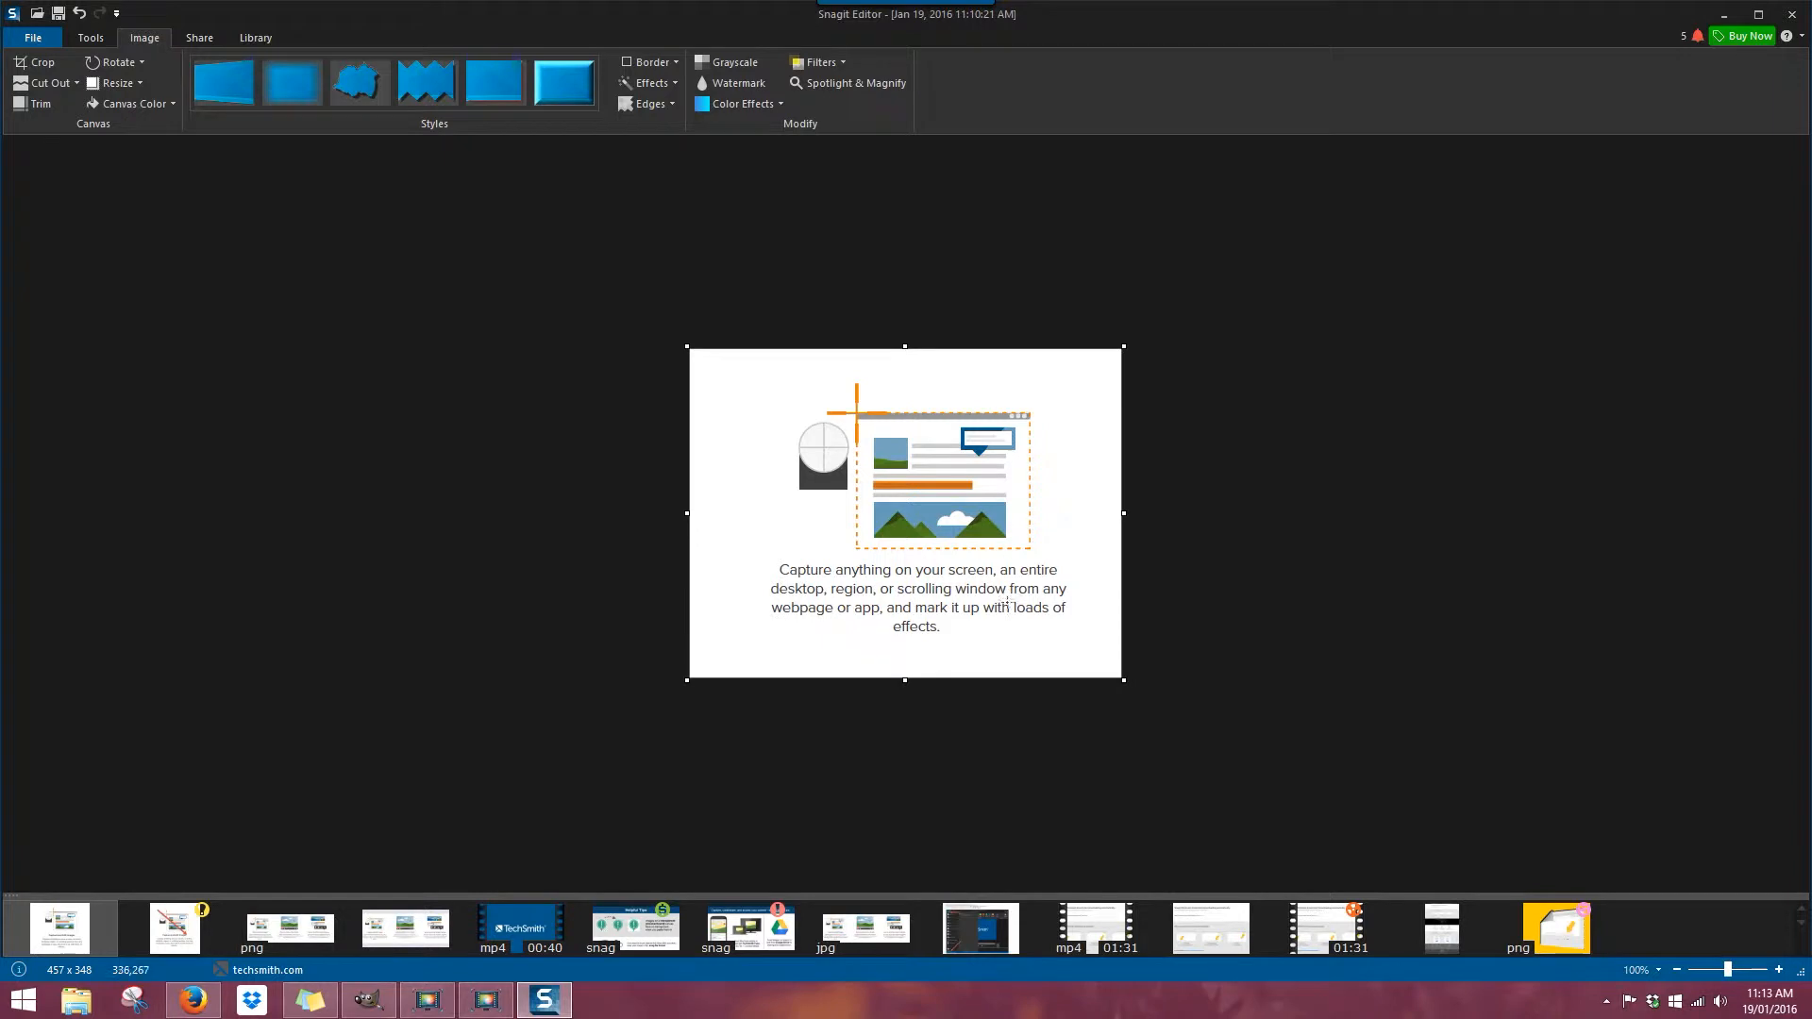
{"action": "left_click", "coordinate": [79, 13]}
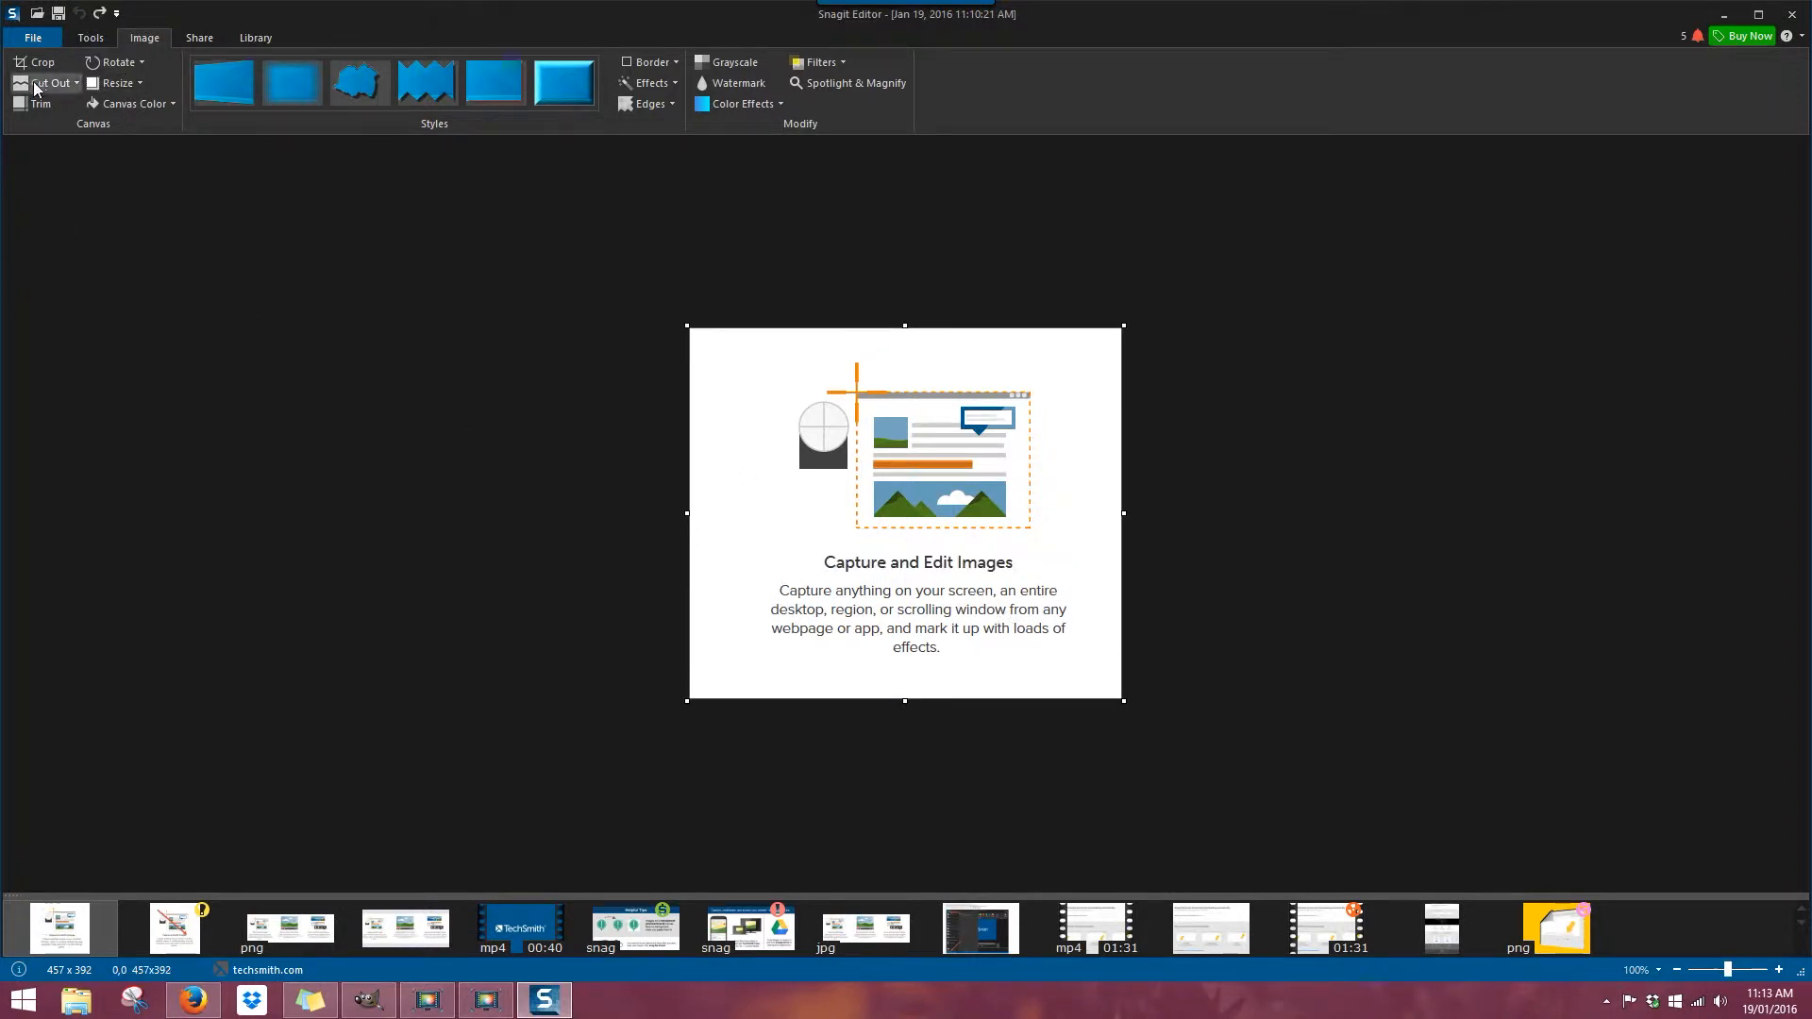
Cut out the horizontal band with the "Capture and Edit Images" heading using the torn-edge style that leaves a gap.
{"action": "left_click", "coordinate": [44, 79]}
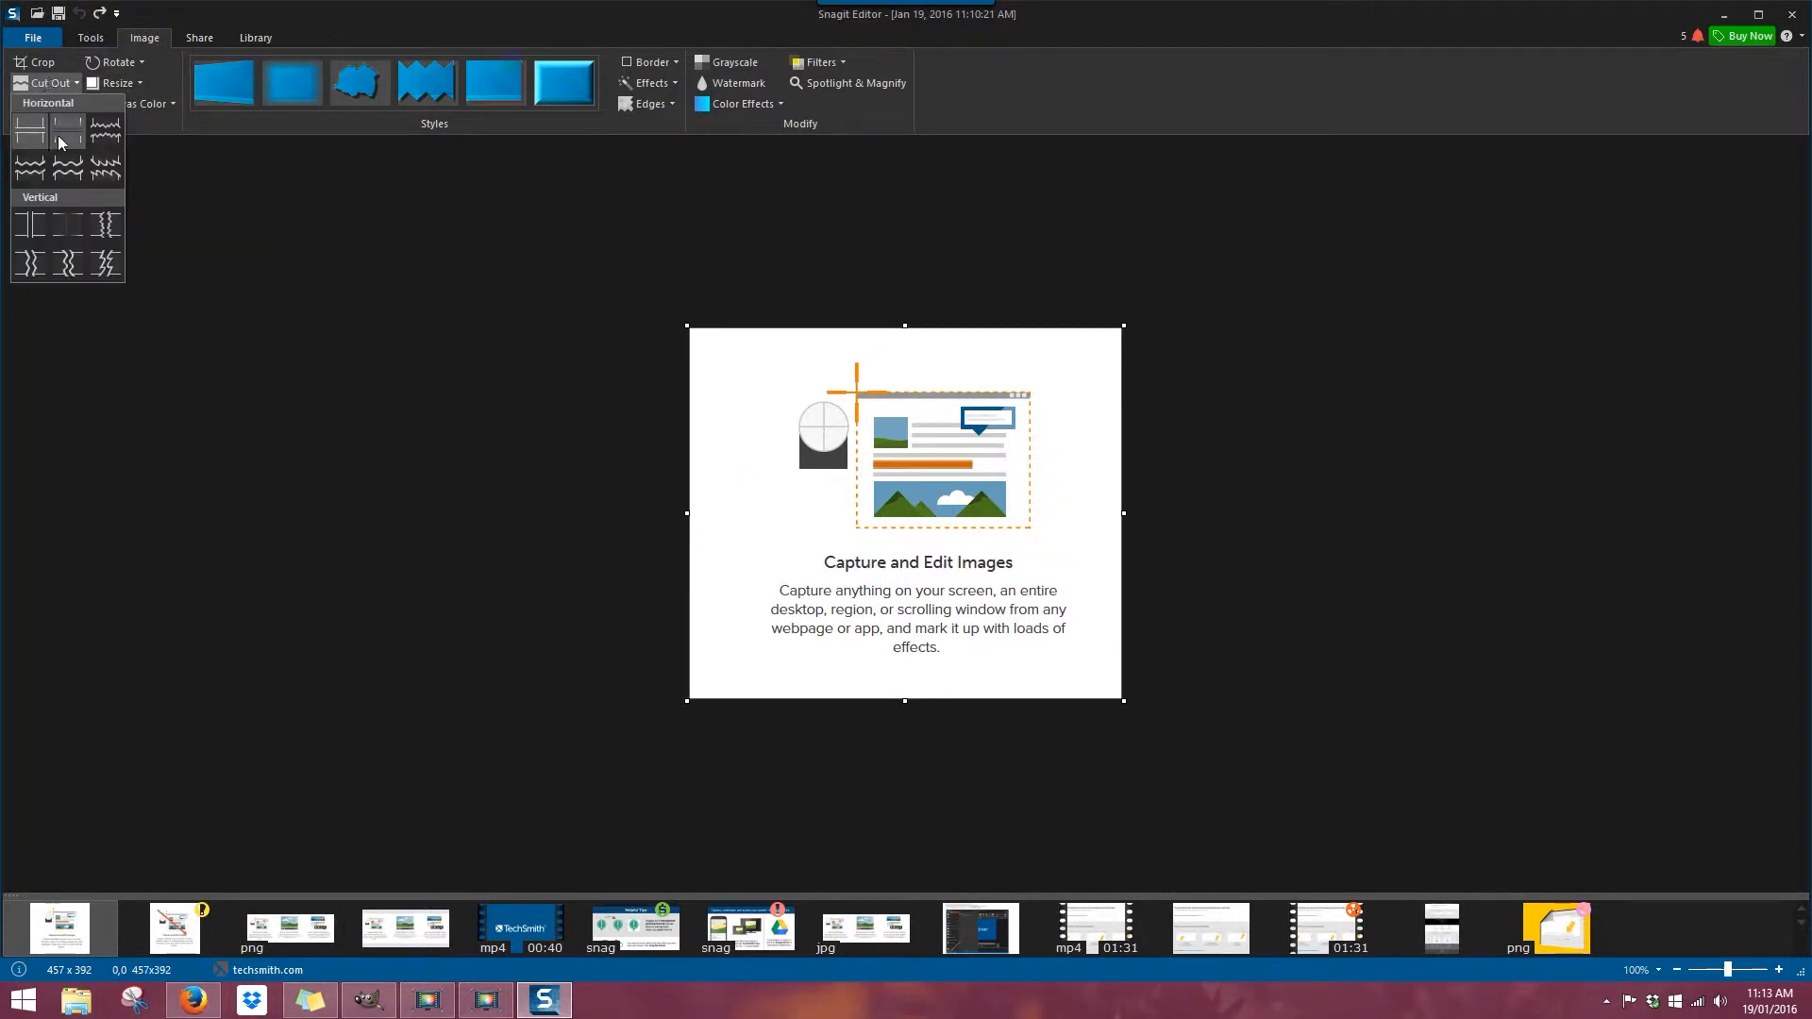
{"action": "left_click", "coordinate": [101, 125]}
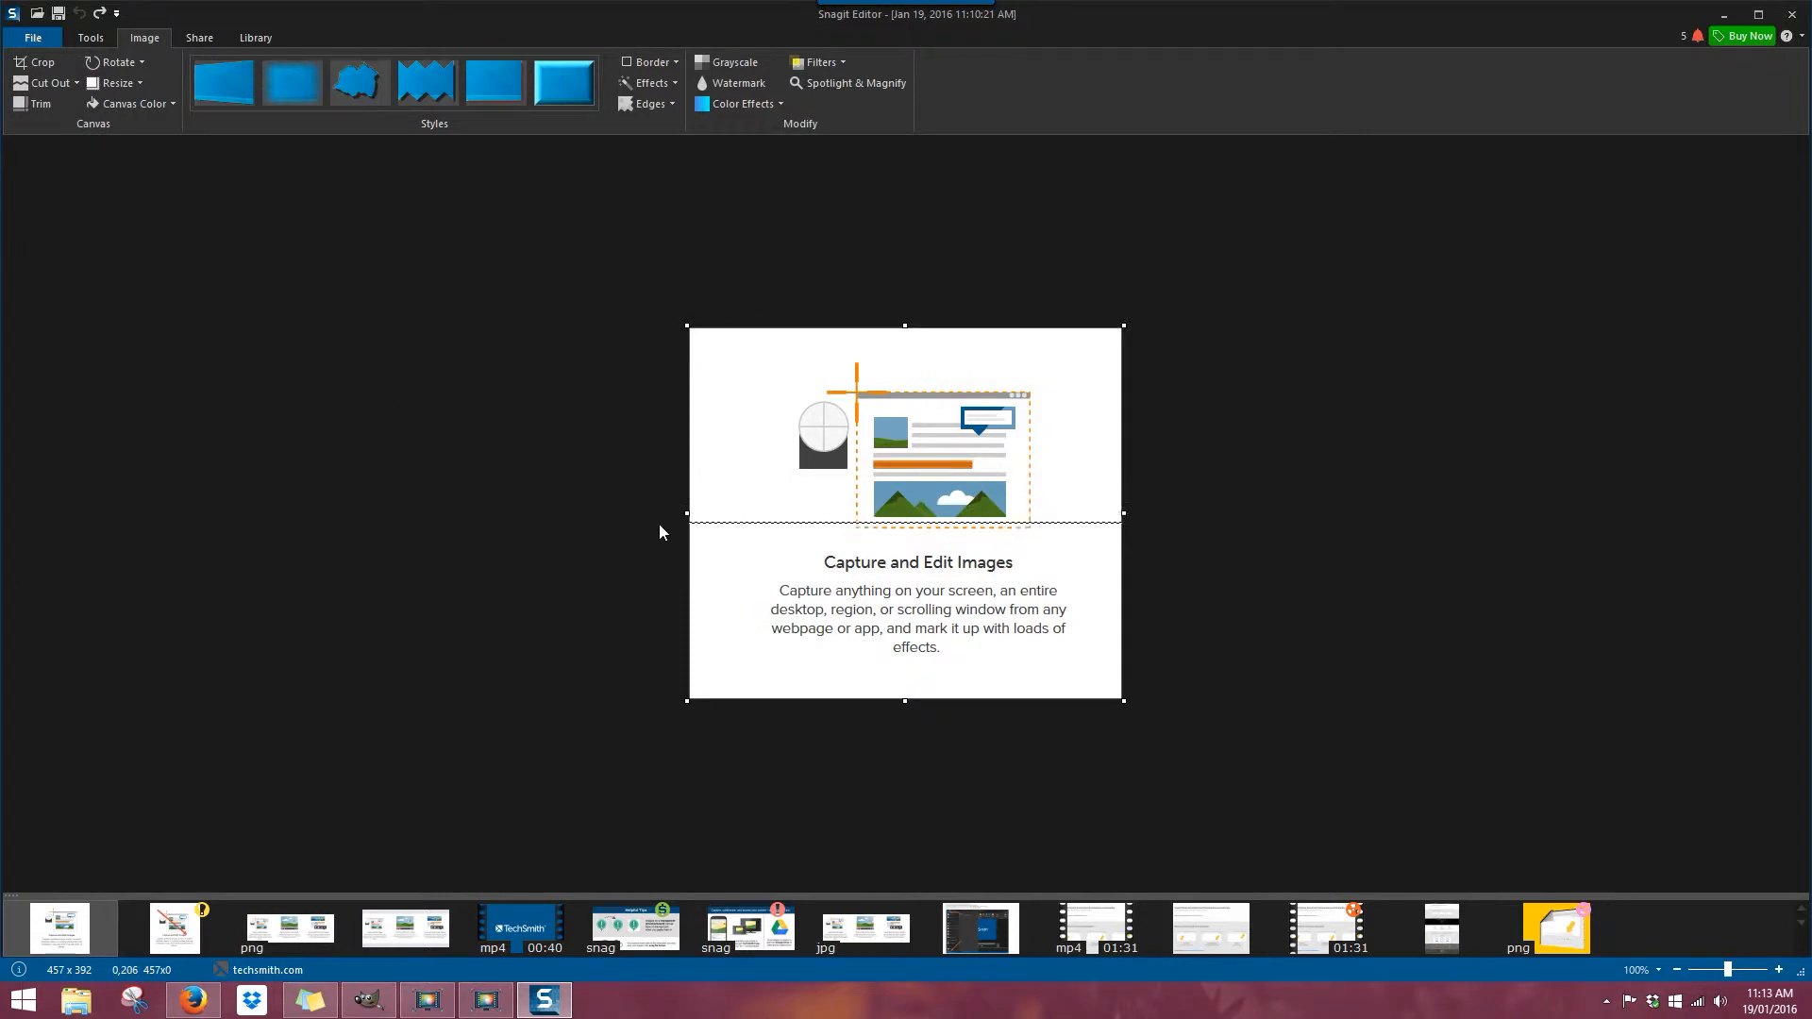
{"action": "left_click_drag", "start_coordinate": [659, 535], "coordinate": [1212, 579]}
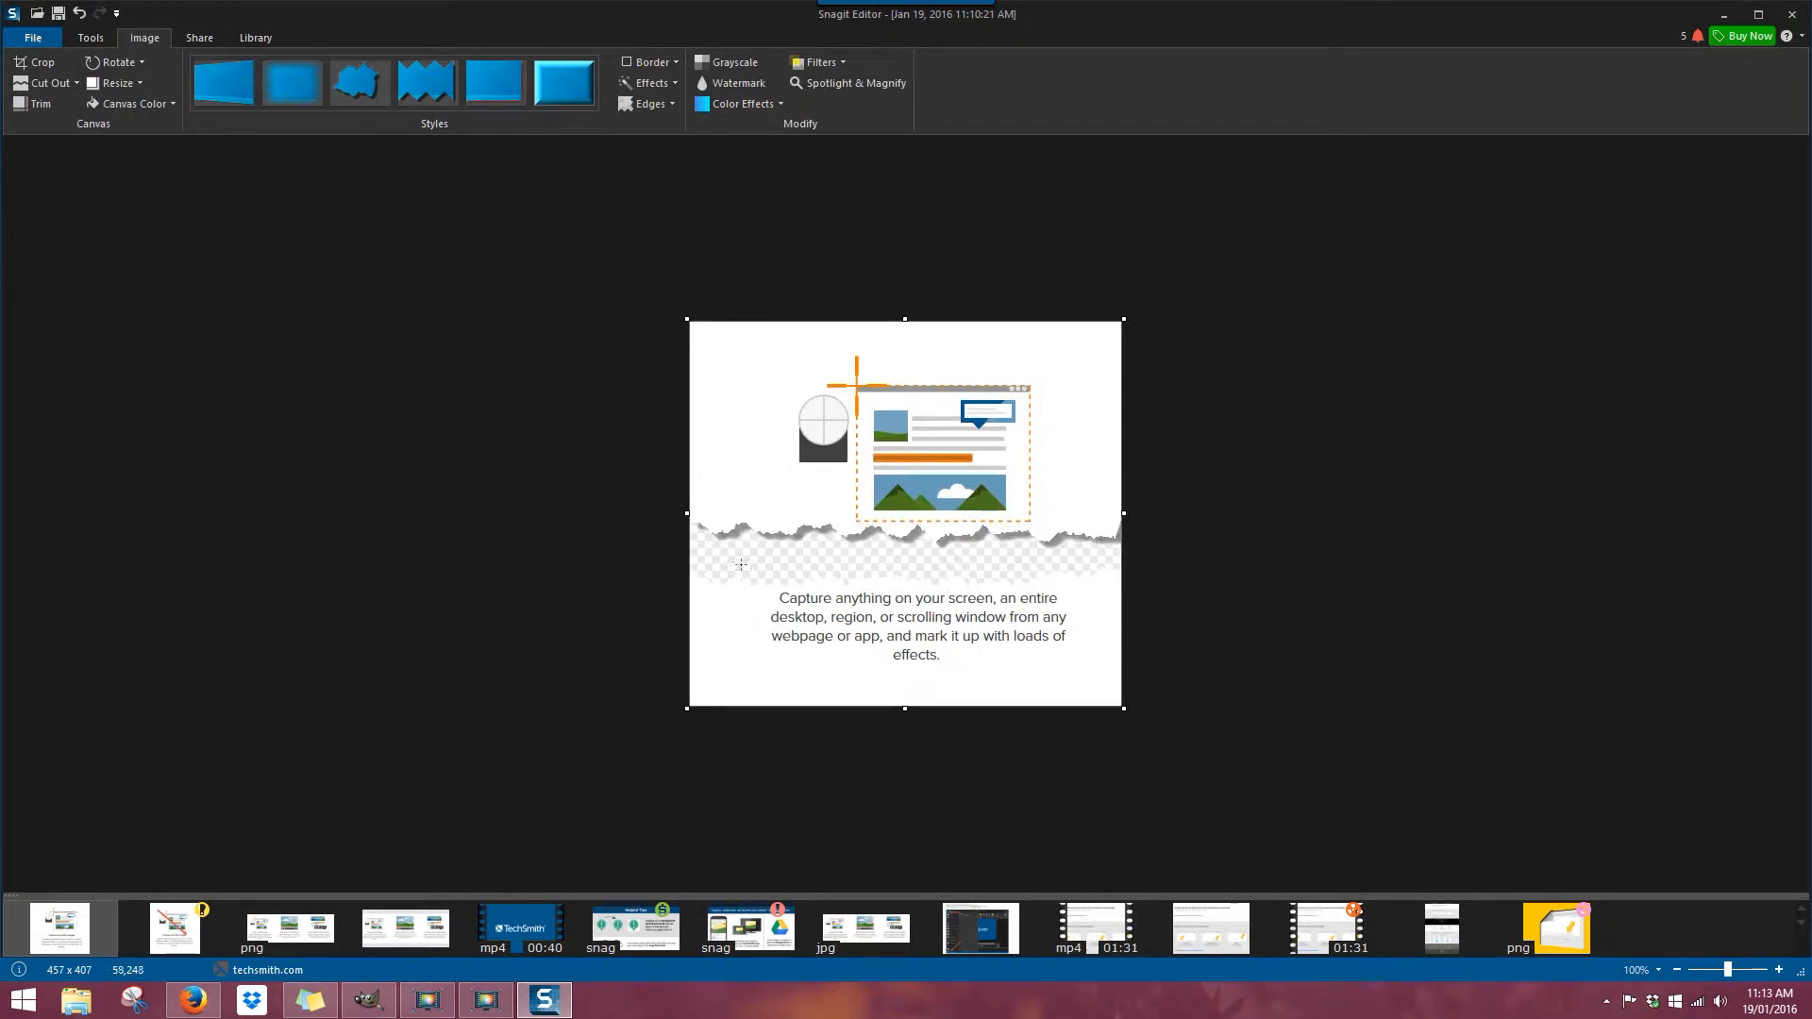
Cut out a vertical band through the illustration with the torn-edge style that leaves a gap, and undo both the vertical and horizontal cuts.
{"action": "left_click", "coordinate": [62, 89]}
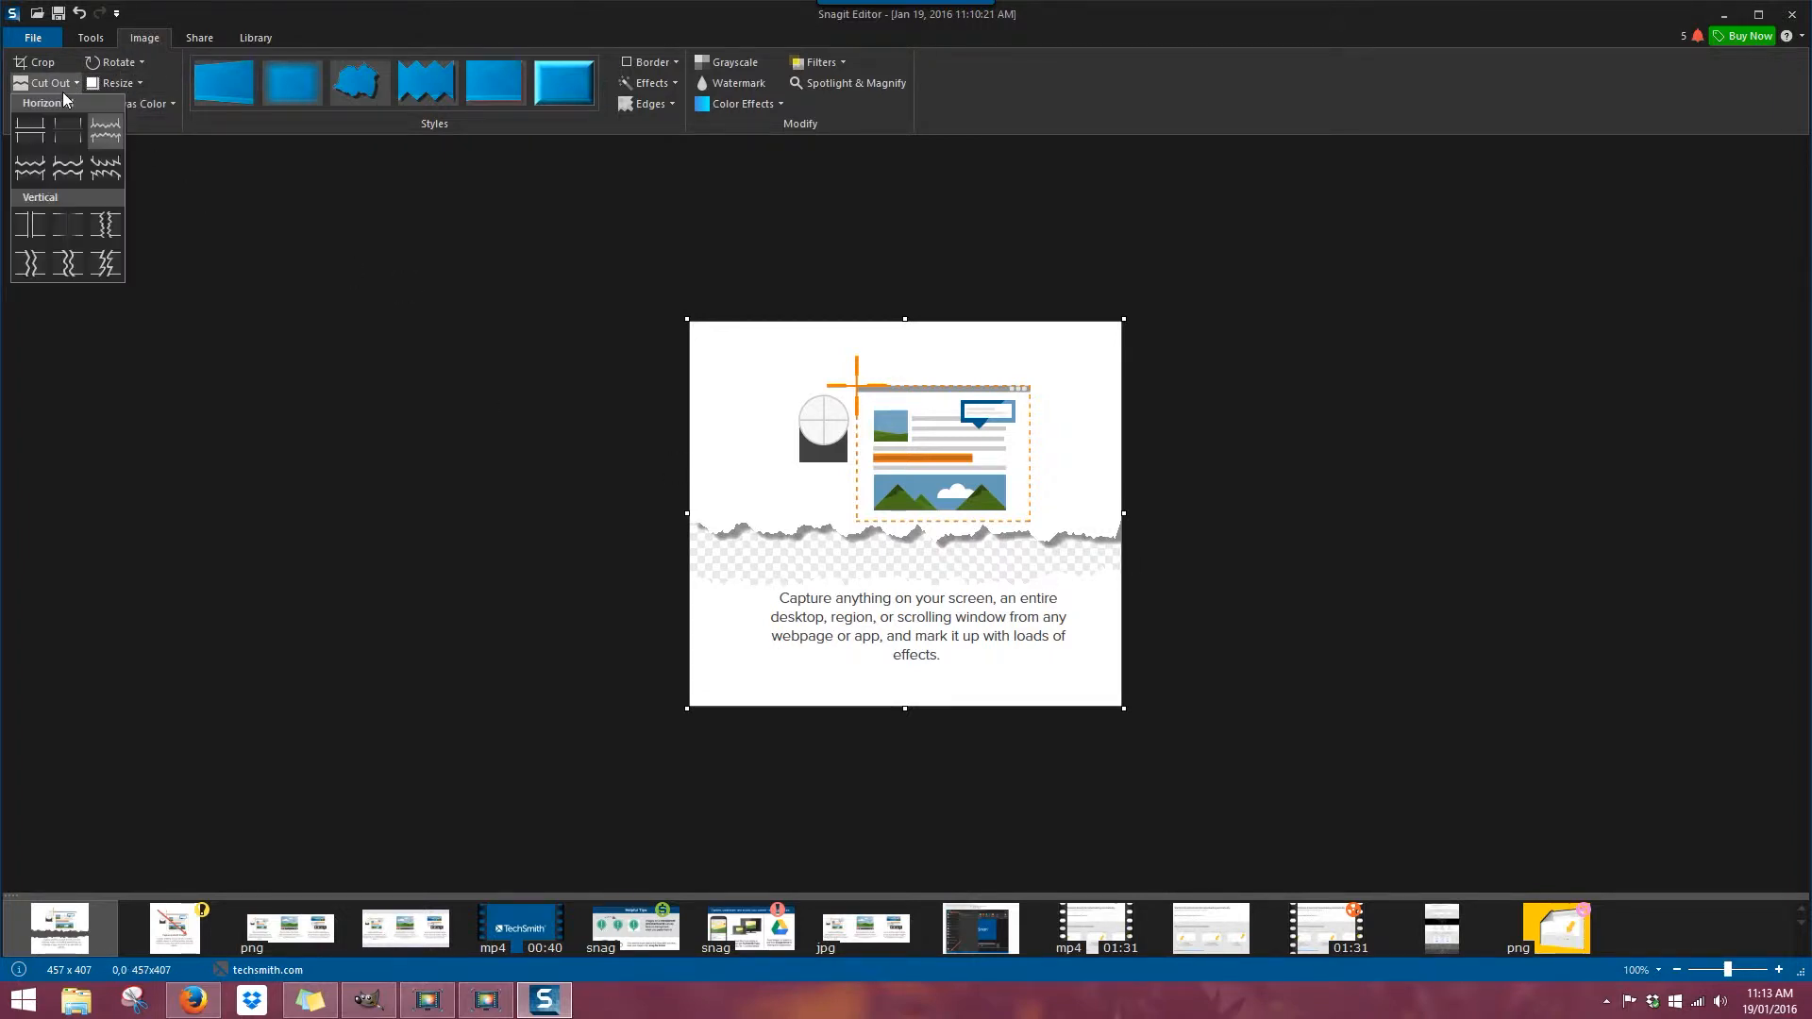
{"action": "left_click", "coordinate": [108, 231]}
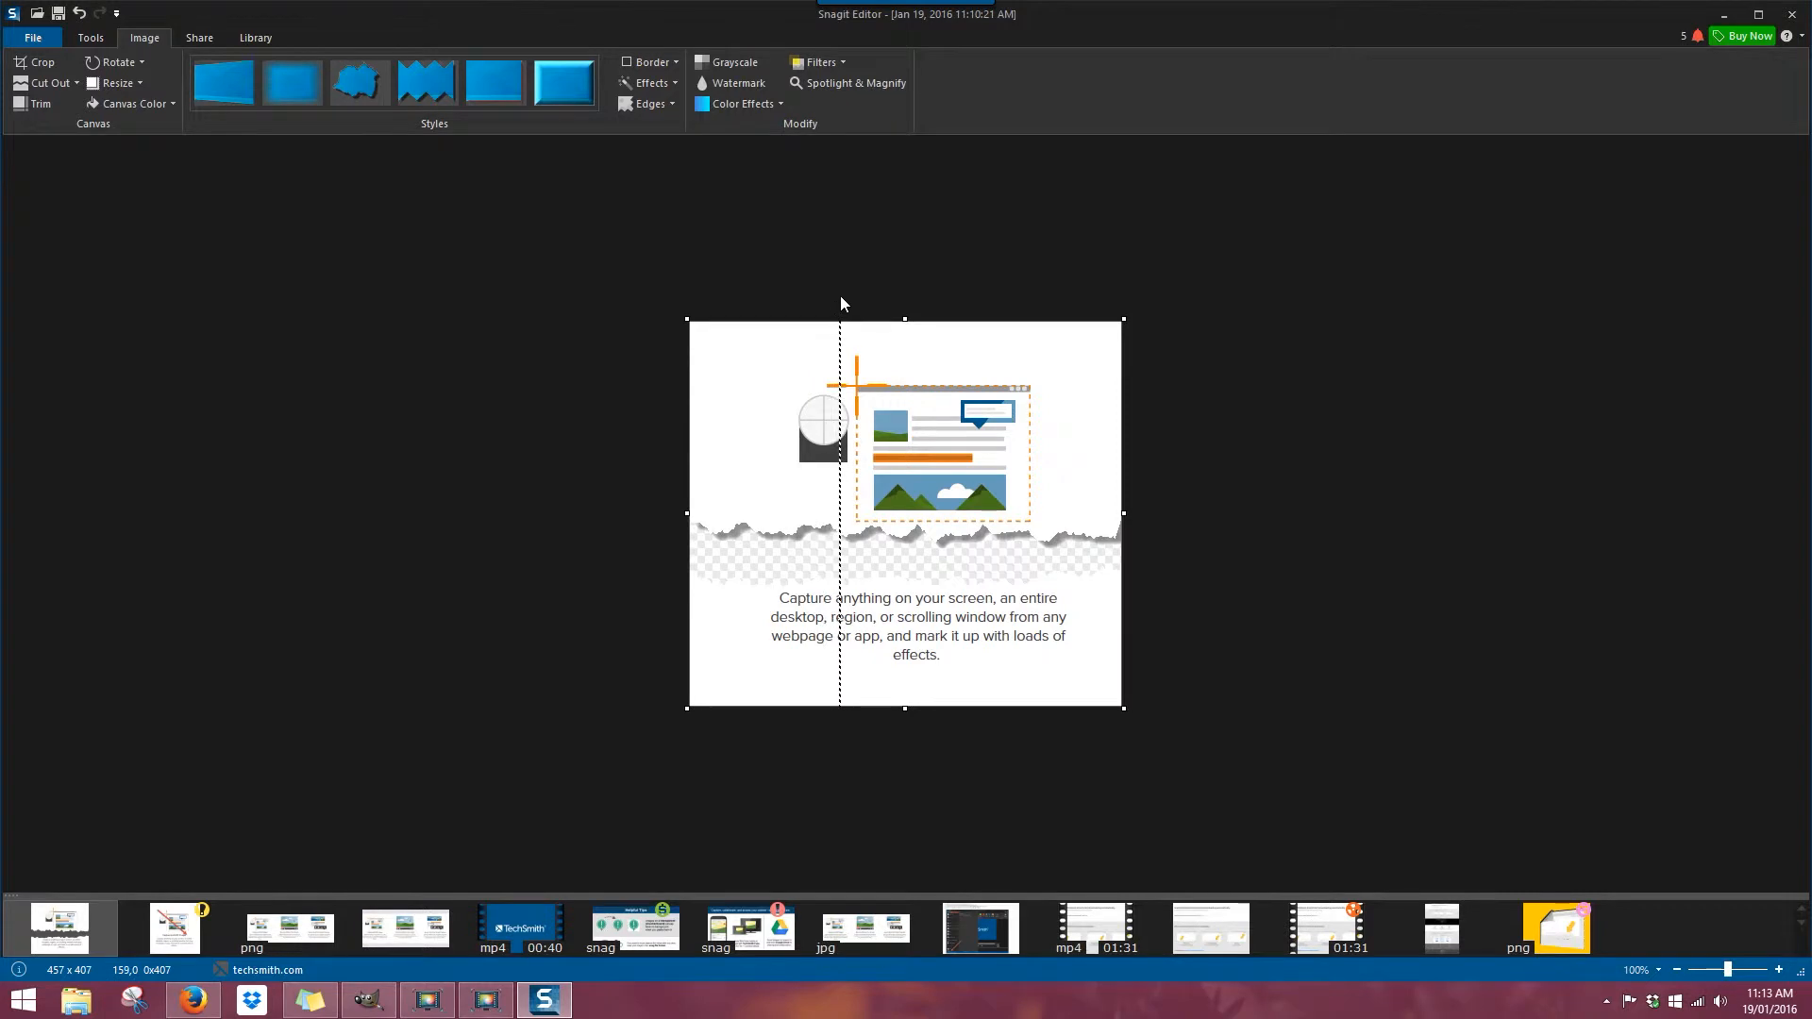
{"action": "mouse_move", "coordinate": [840, 296]}
{"action": "left_mouse_down"}
{"action": "mouse_move", "coordinate": [951, 638]}
{"action": "mouse_move", "coordinate": [972, 649]}
{"action": "left_mouse_up"}
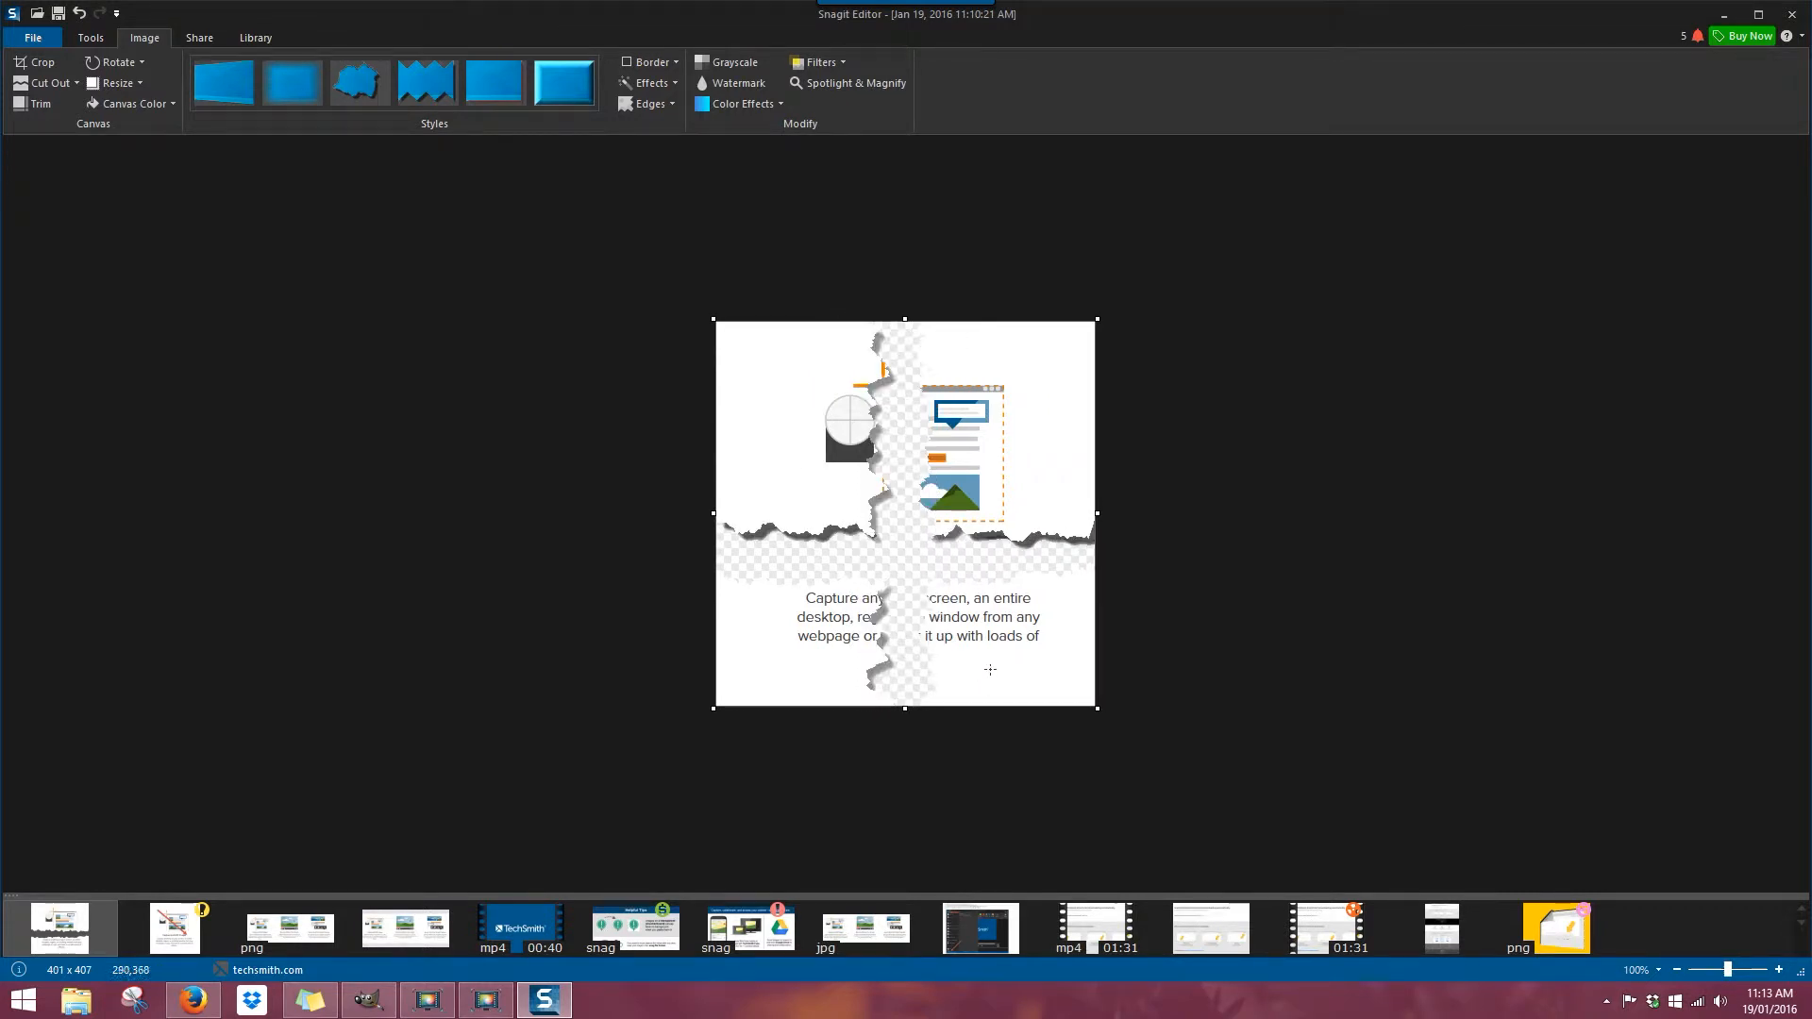
{"action": "left_click", "coordinate": [80, 13]}
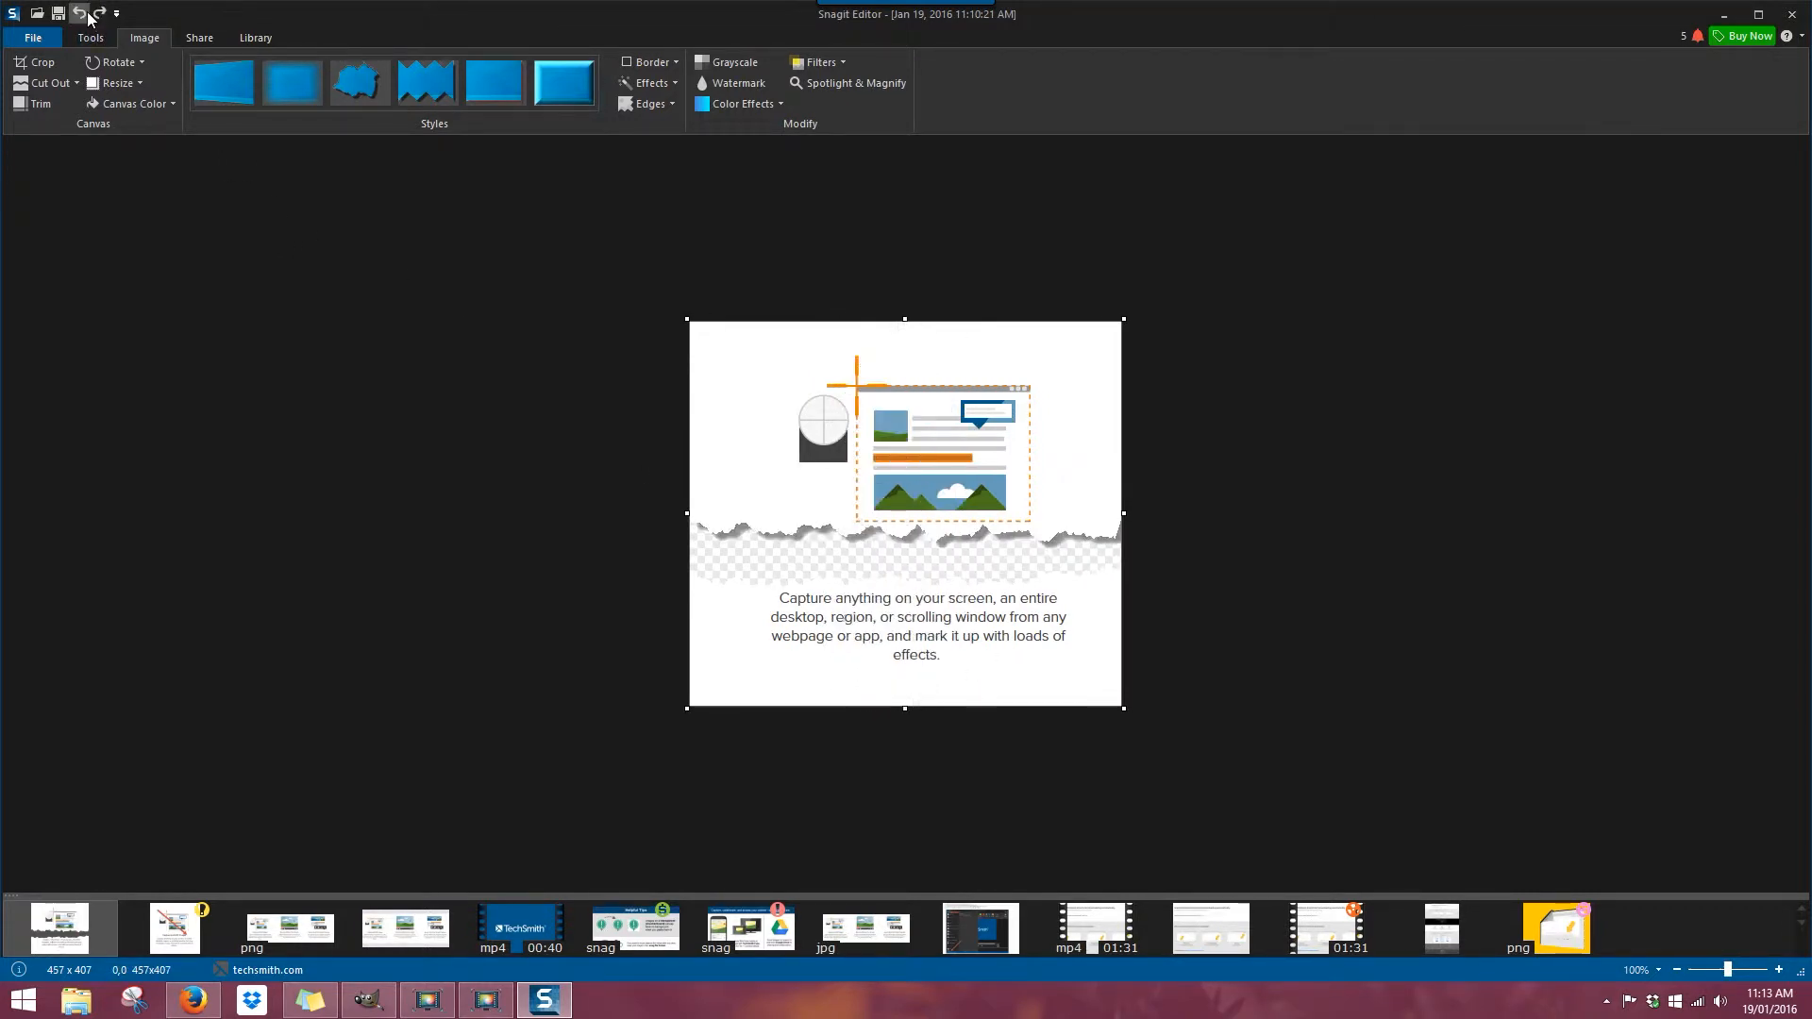
{"action": "left_click", "coordinate": [80, 14]}
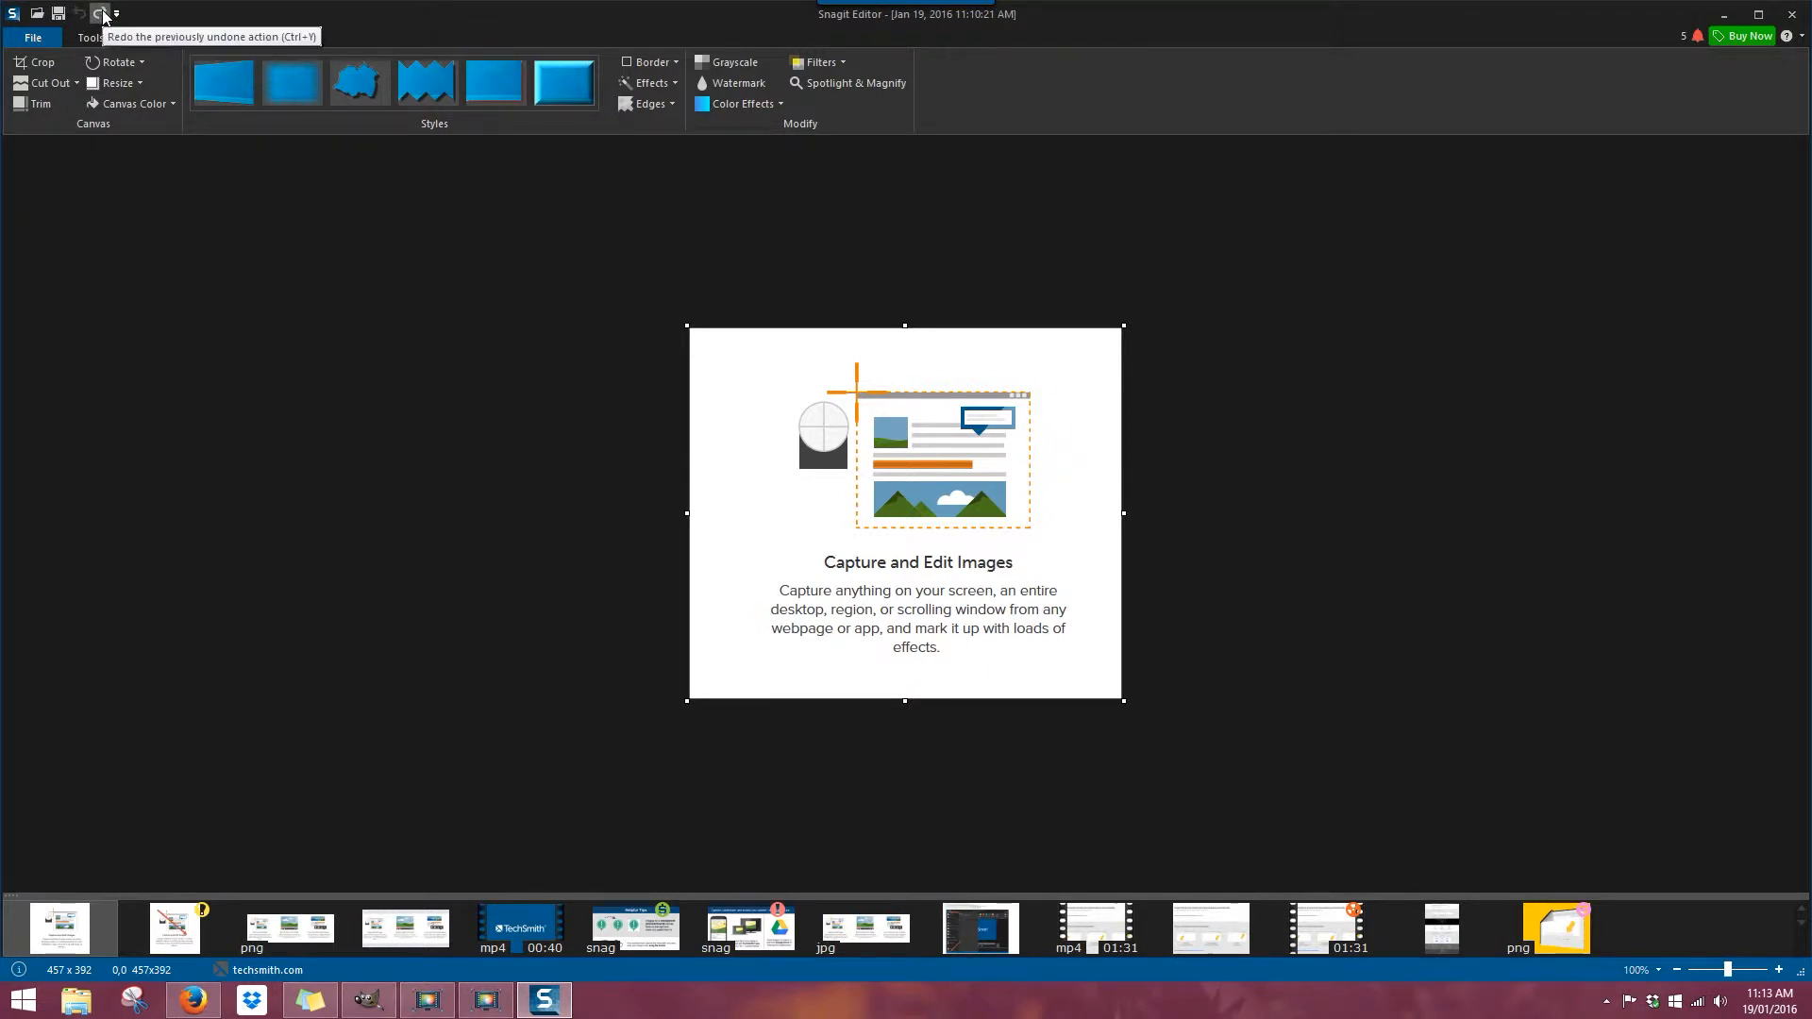
Preview trimming the solid-colour edges and flipping the image vertically, without applying either change.
{"action": "left_click", "coordinate": [35, 104]}
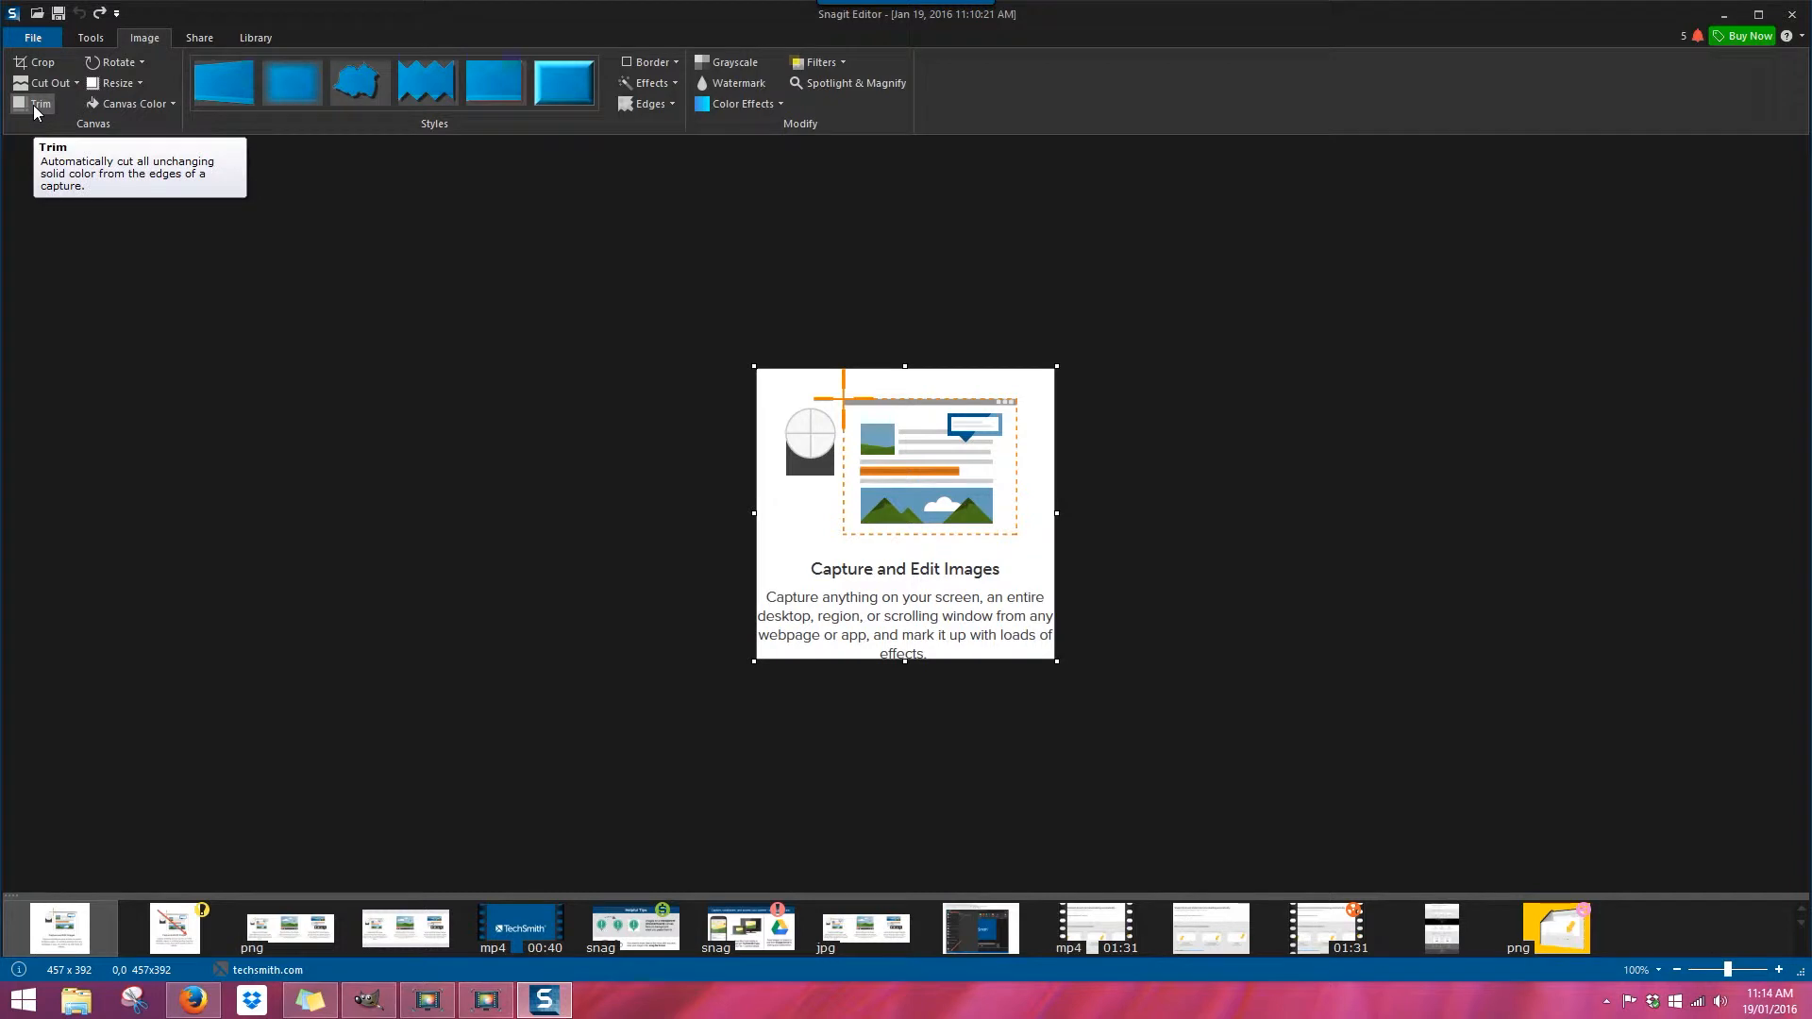
{"action": "left_click", "coordinate": [128, 61]}
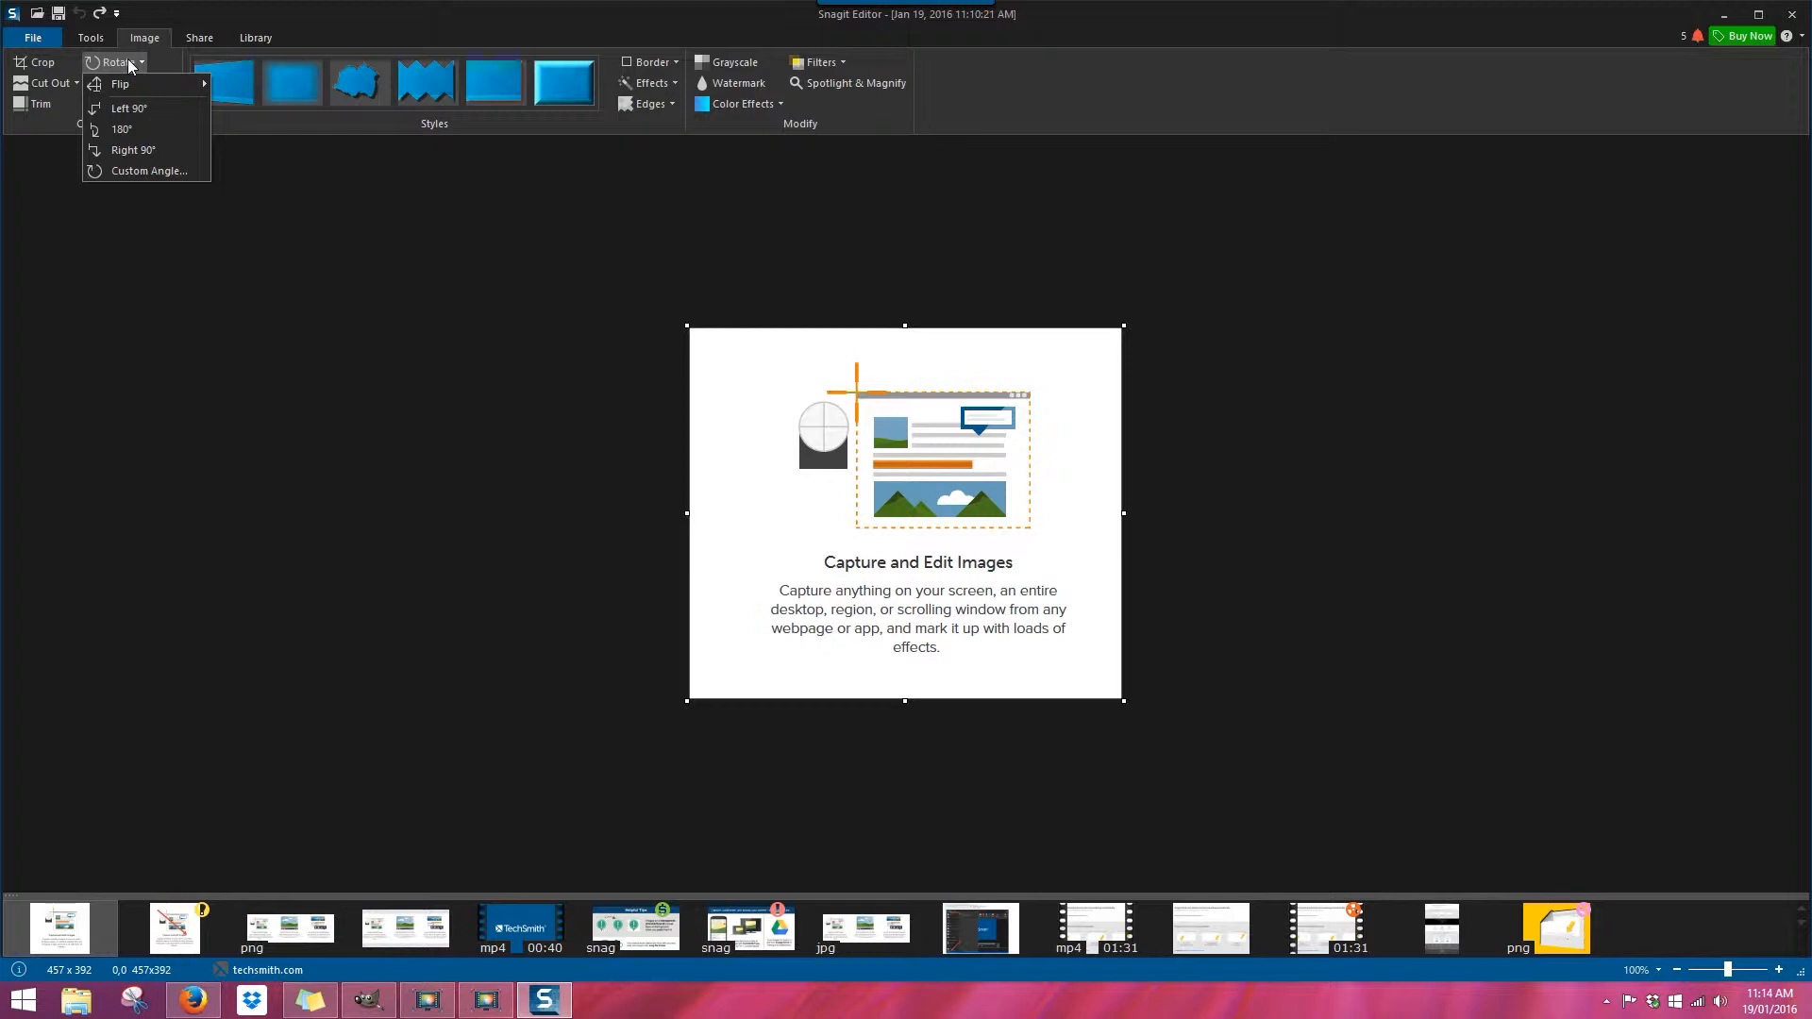
{"action": "mouse_move", "coordinate": [127, 85]}
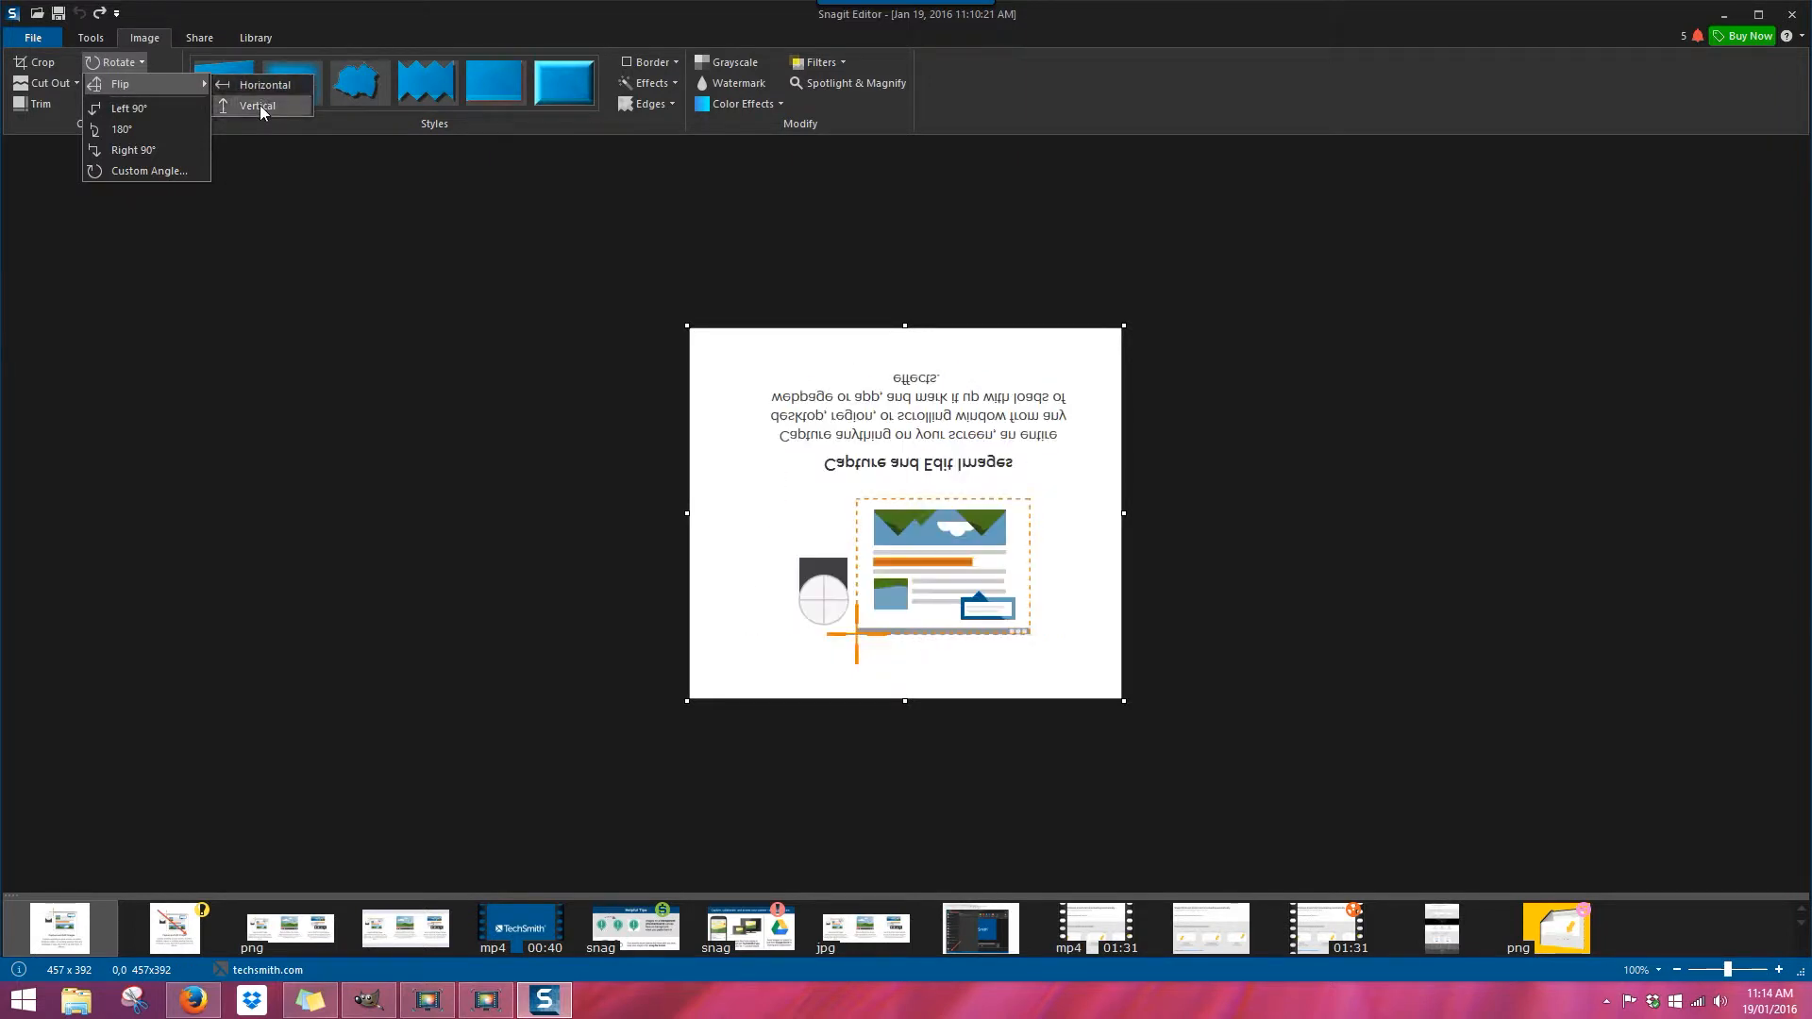
{"action": "left_click", "coordinate": [291, 257]}
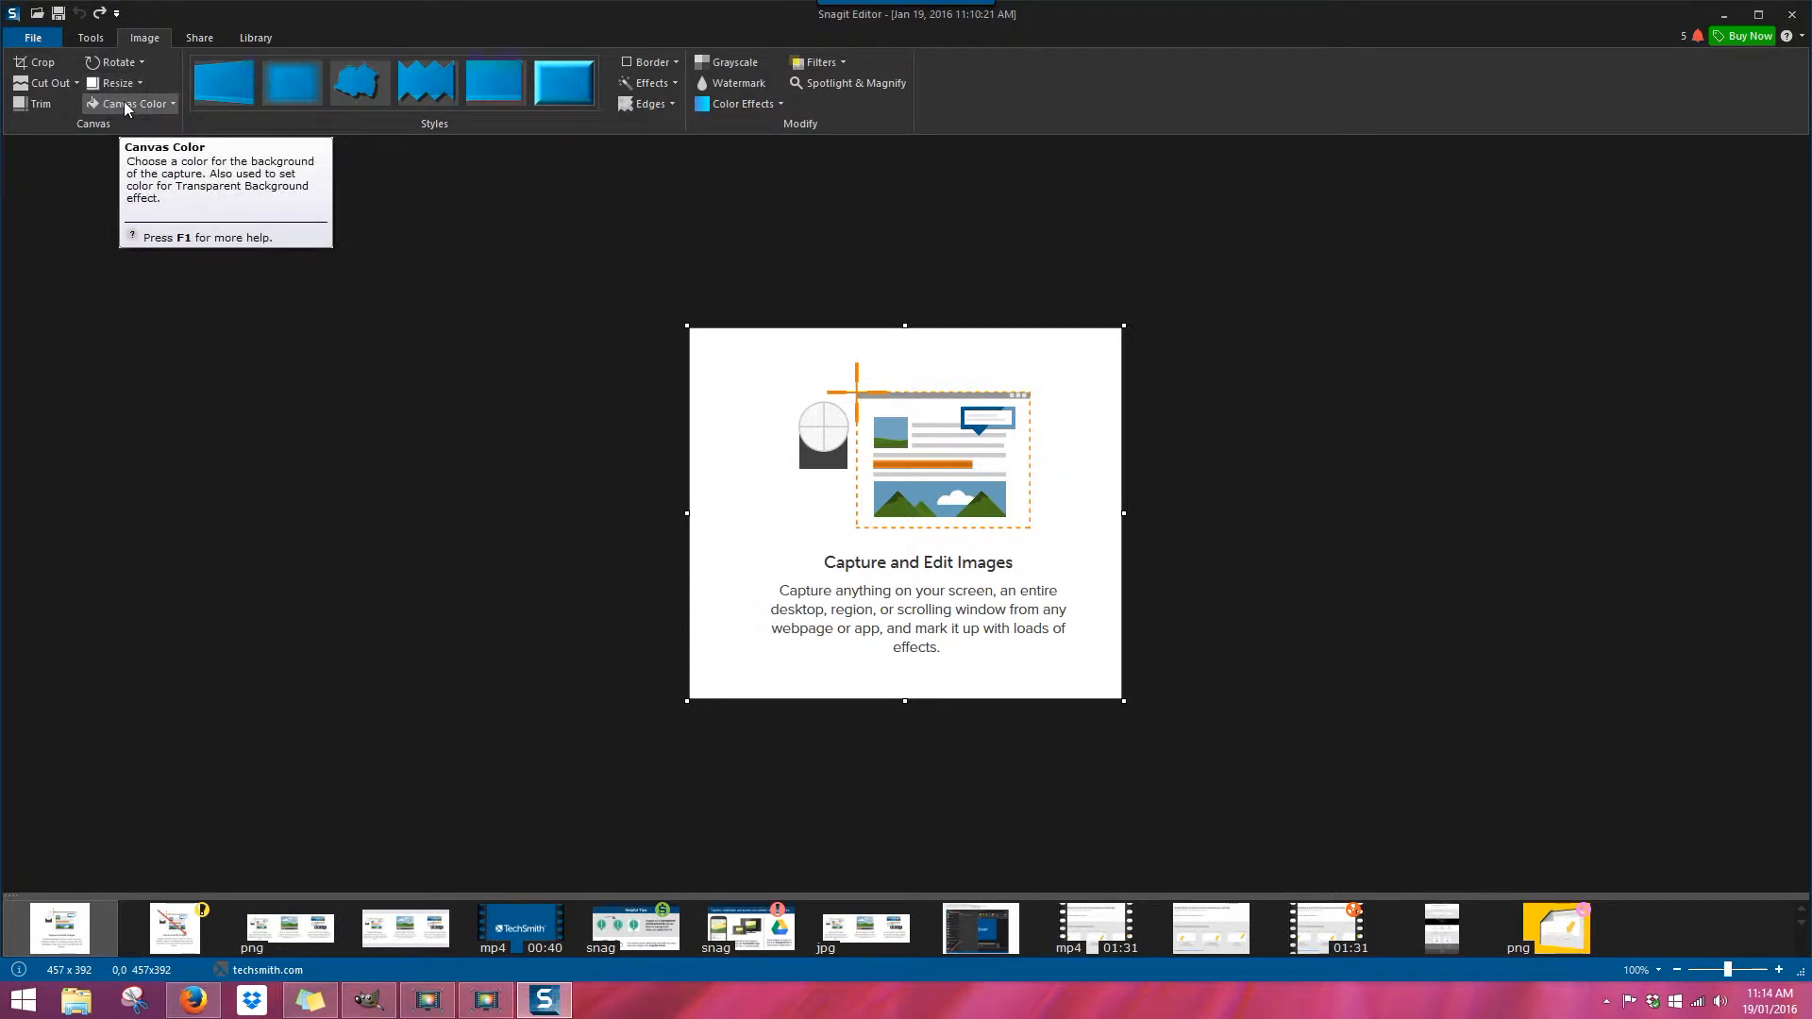
Convert the image to grayscale and undo the conversion.
{"action": "left_click", "coordinate": [738, 66]}
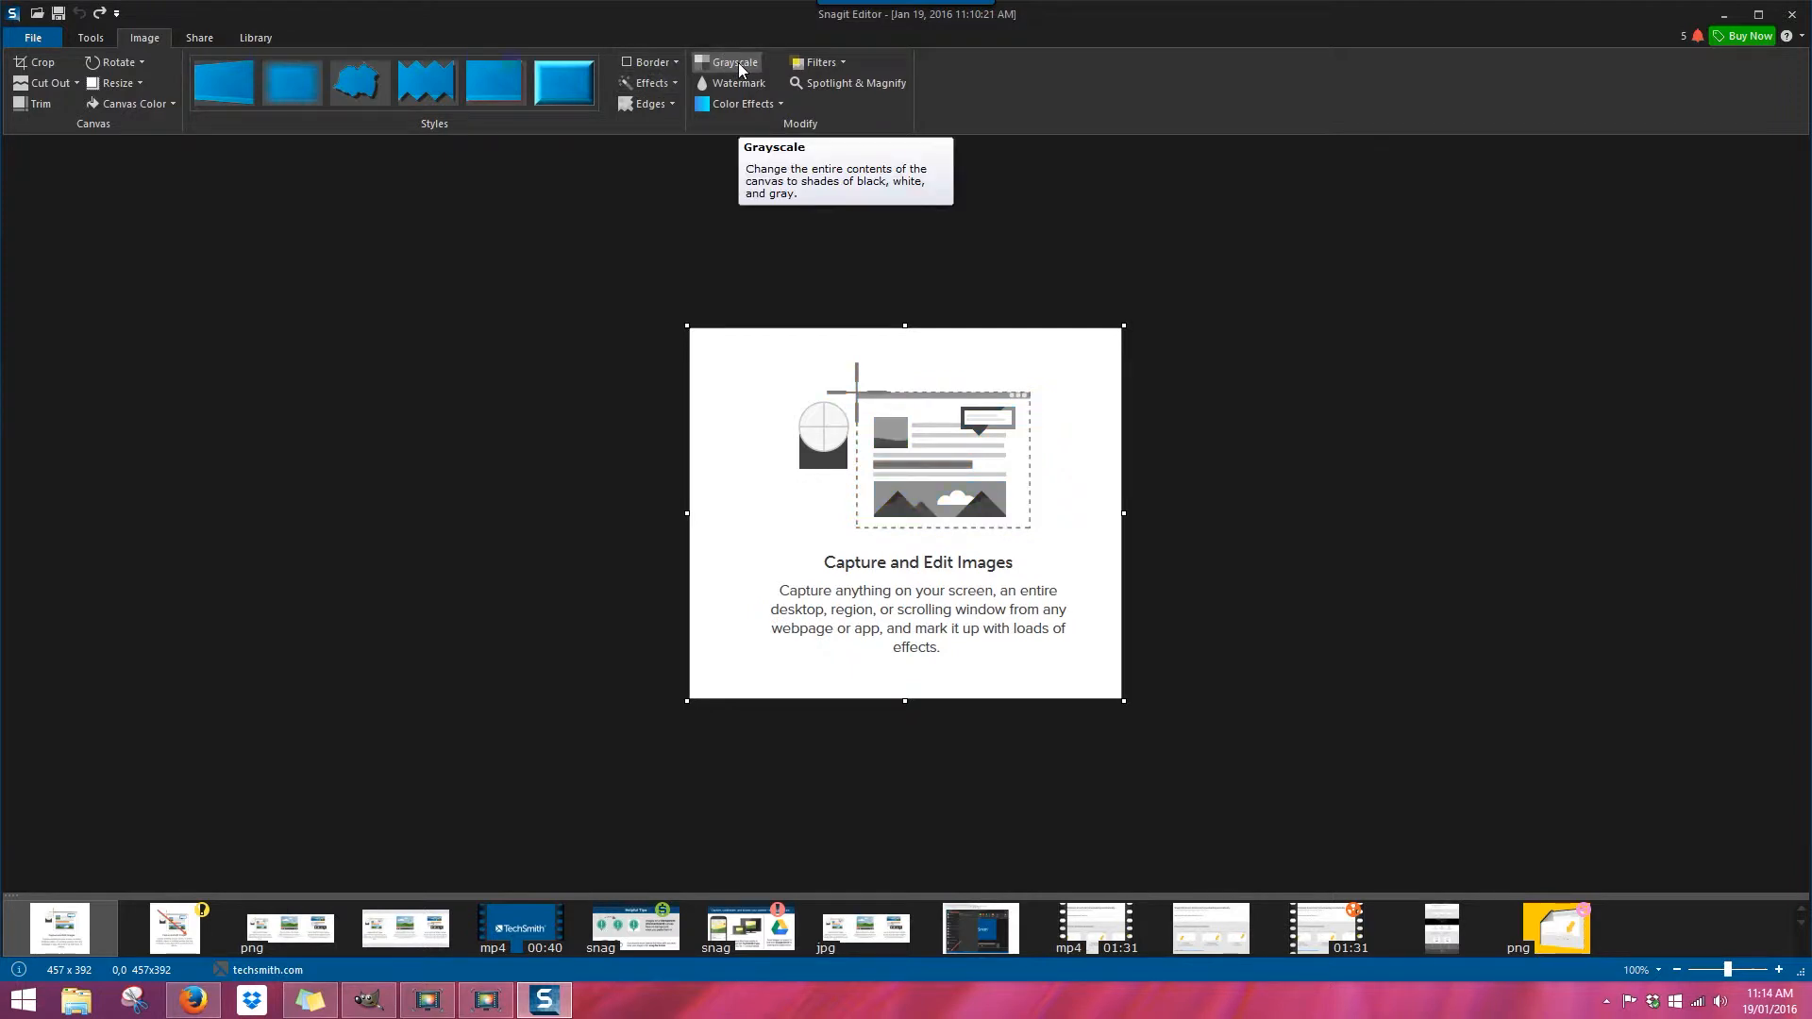
{"action": "key", "text": "ctrl+z"}
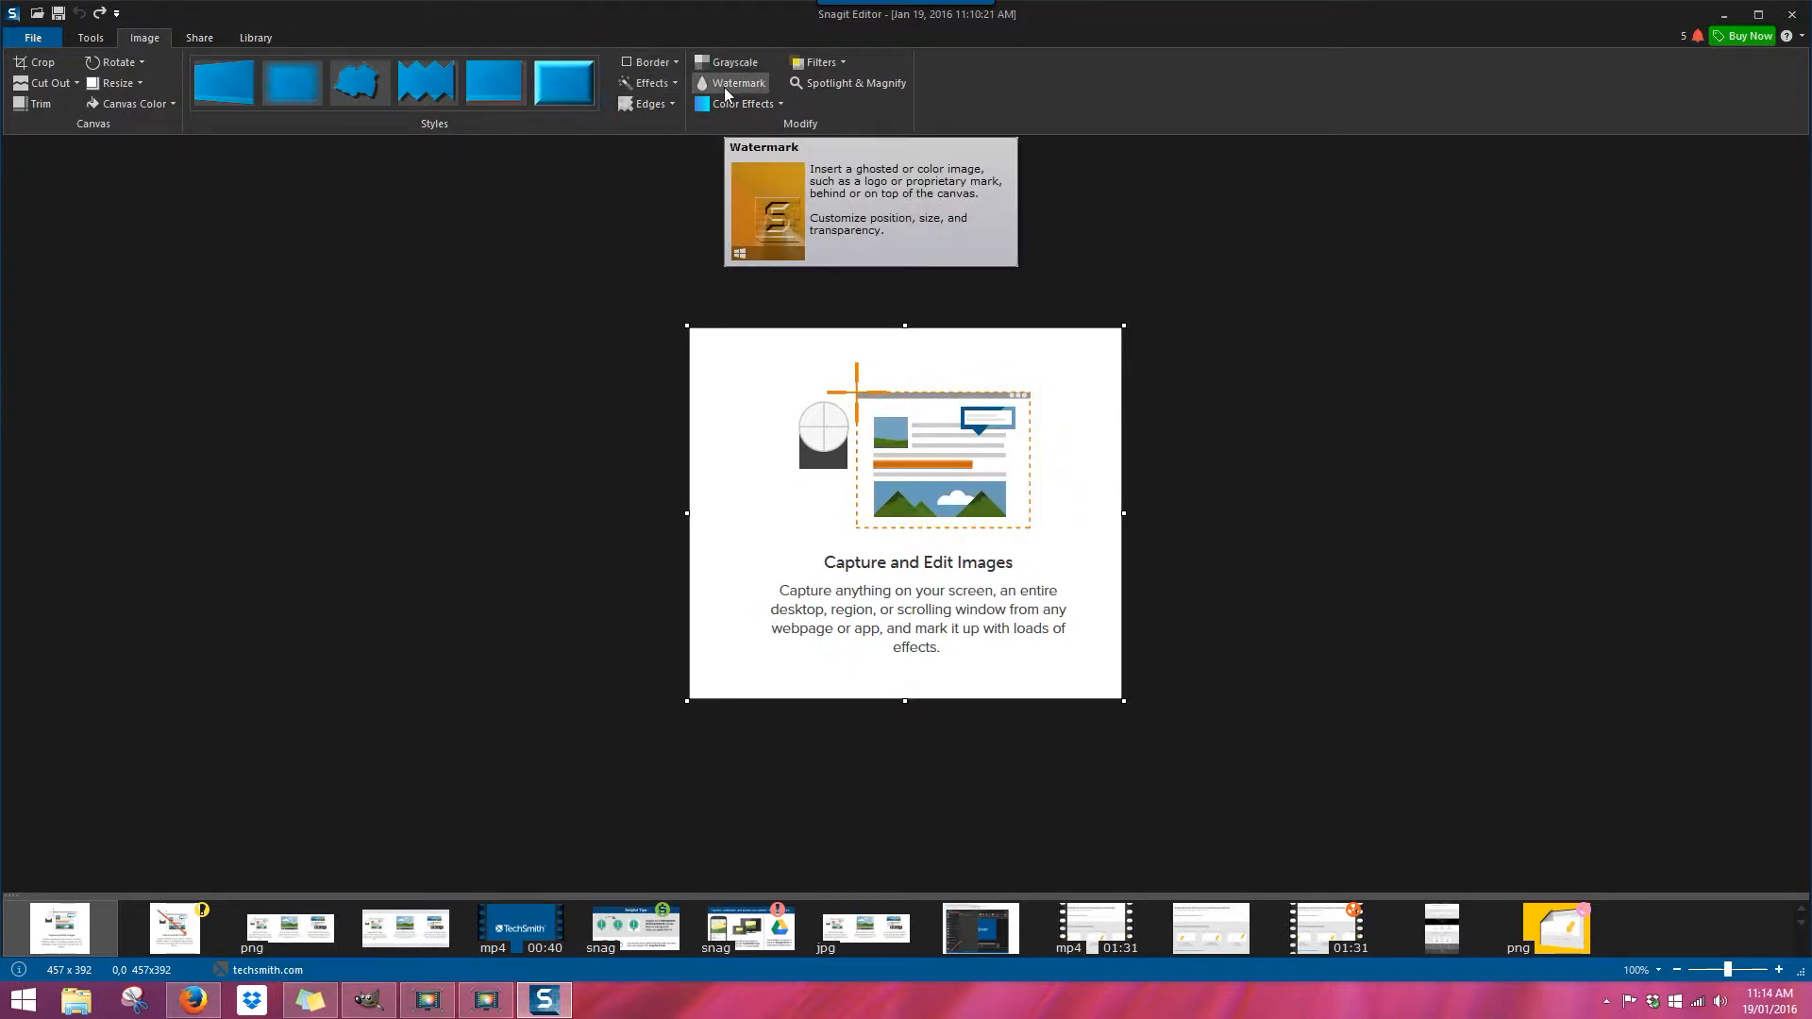
{"action": "left_click", "coordinate": [772, 106]}
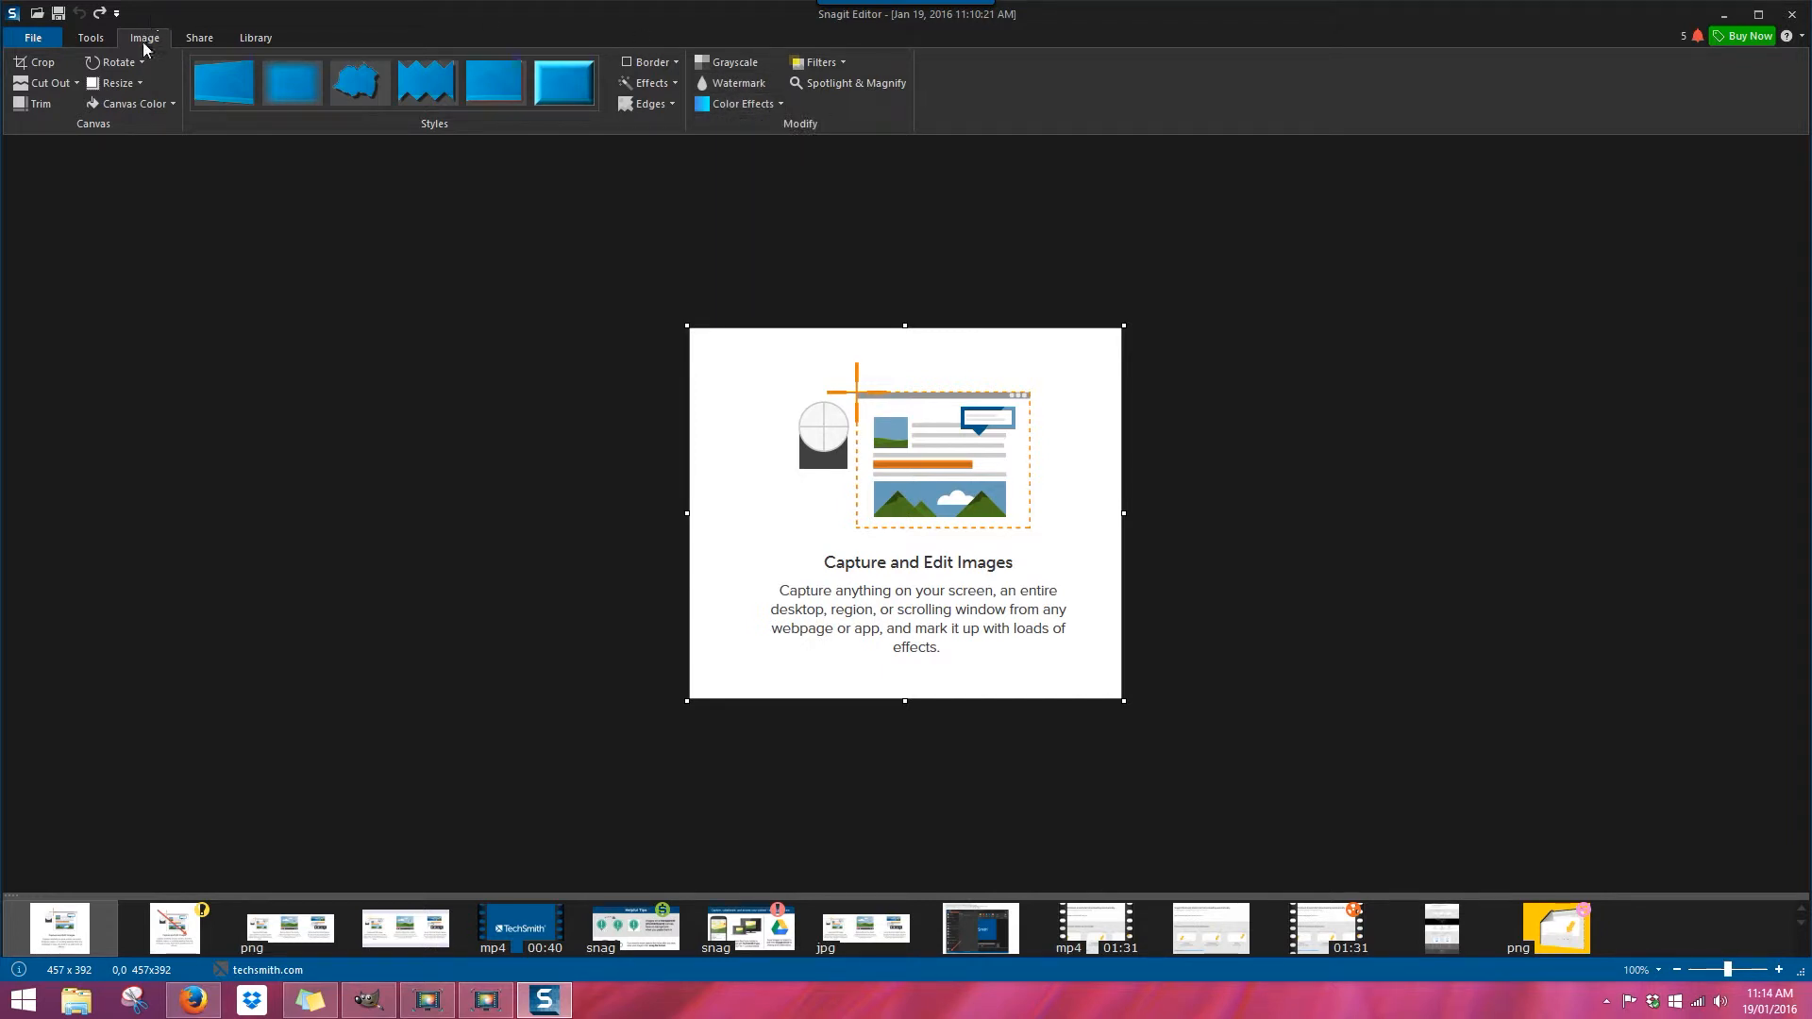
Look over the output destinations available for sharing the image.
{"action": "left_click", "coordinate": [211, 42]}
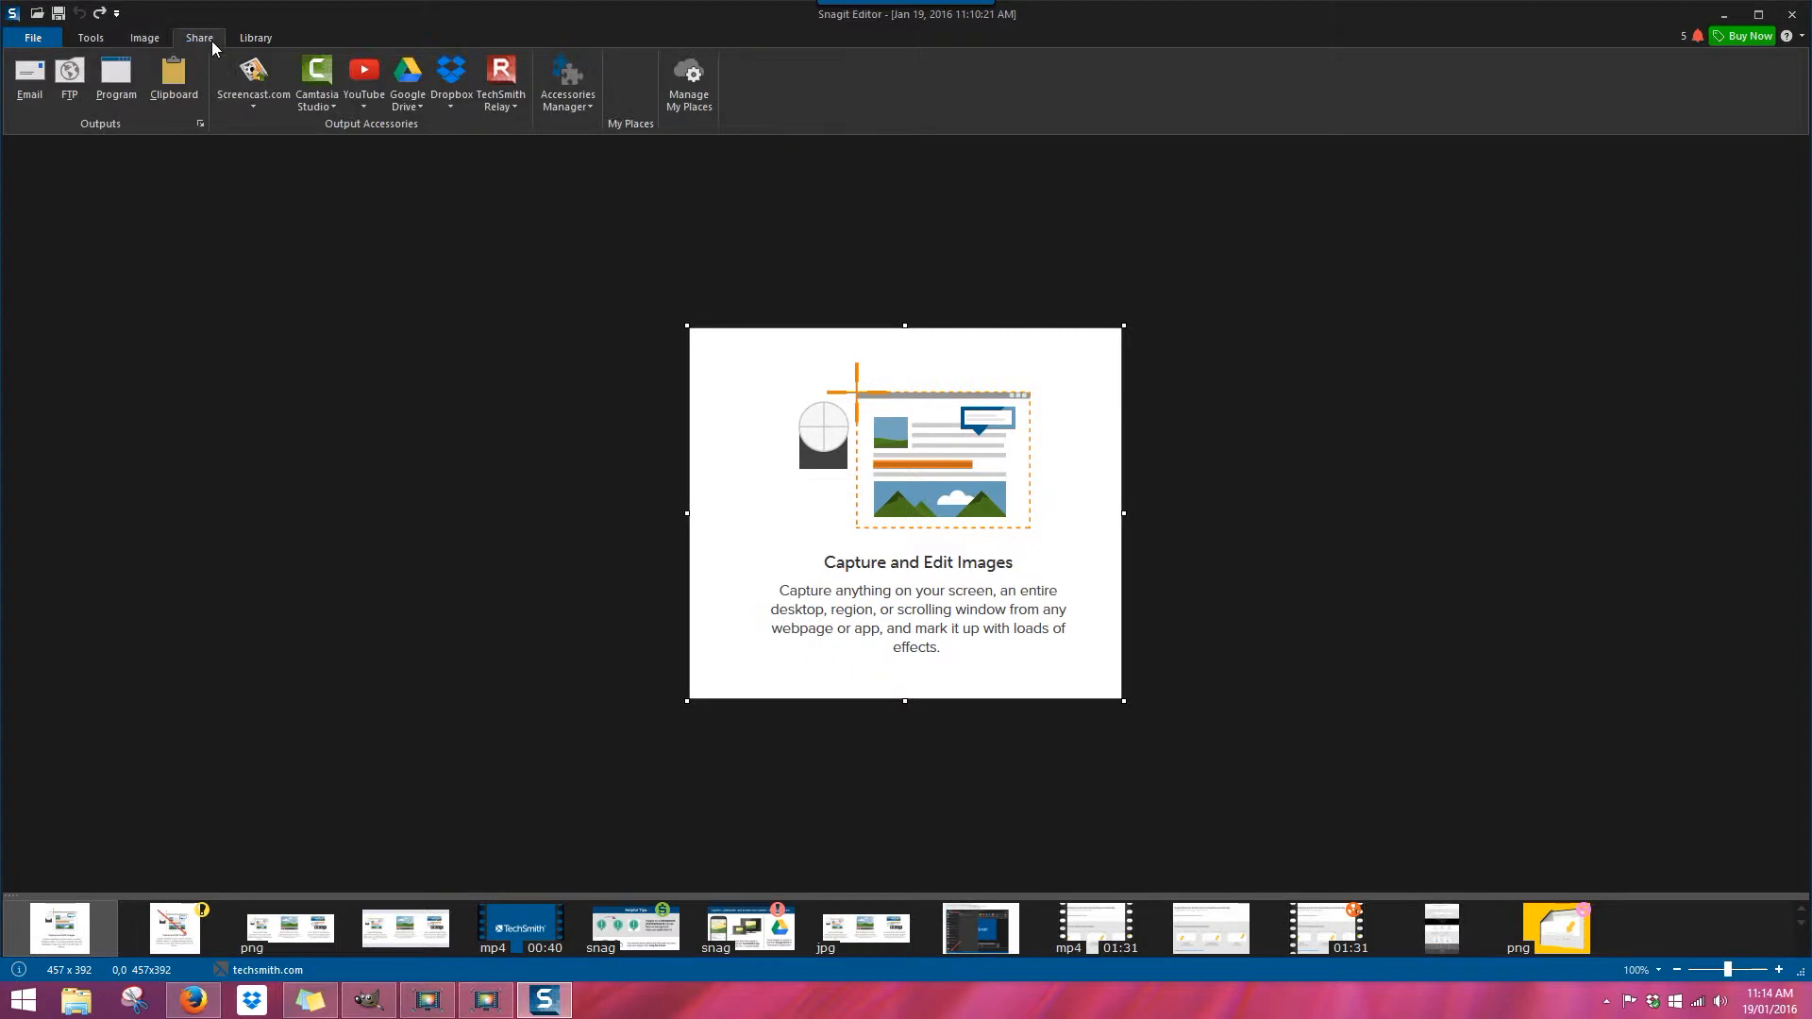
{"action": "left_click", "coordinate": [25, 94]}
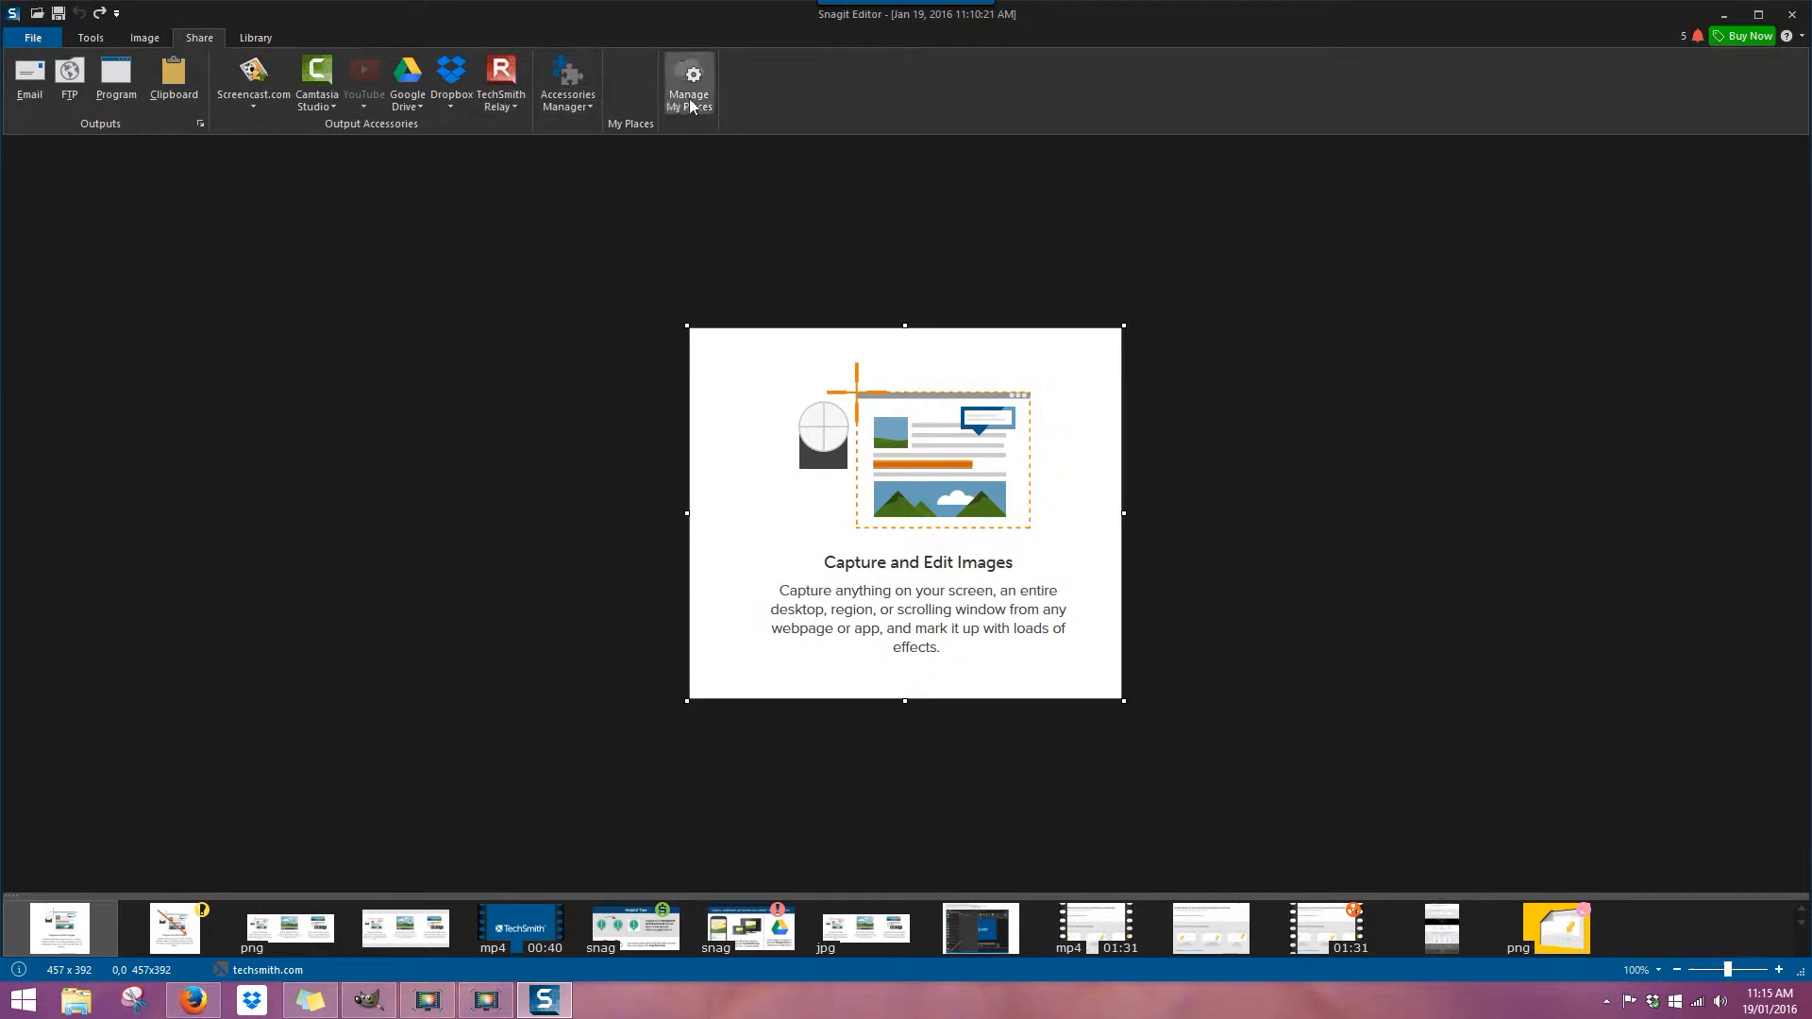
Tag the Jan 19, 2016 capture in the library with SNAGIT IMAGE and flag it as Idea and Sent.
{"action": "left_click", "coordinate": [265, 36]}
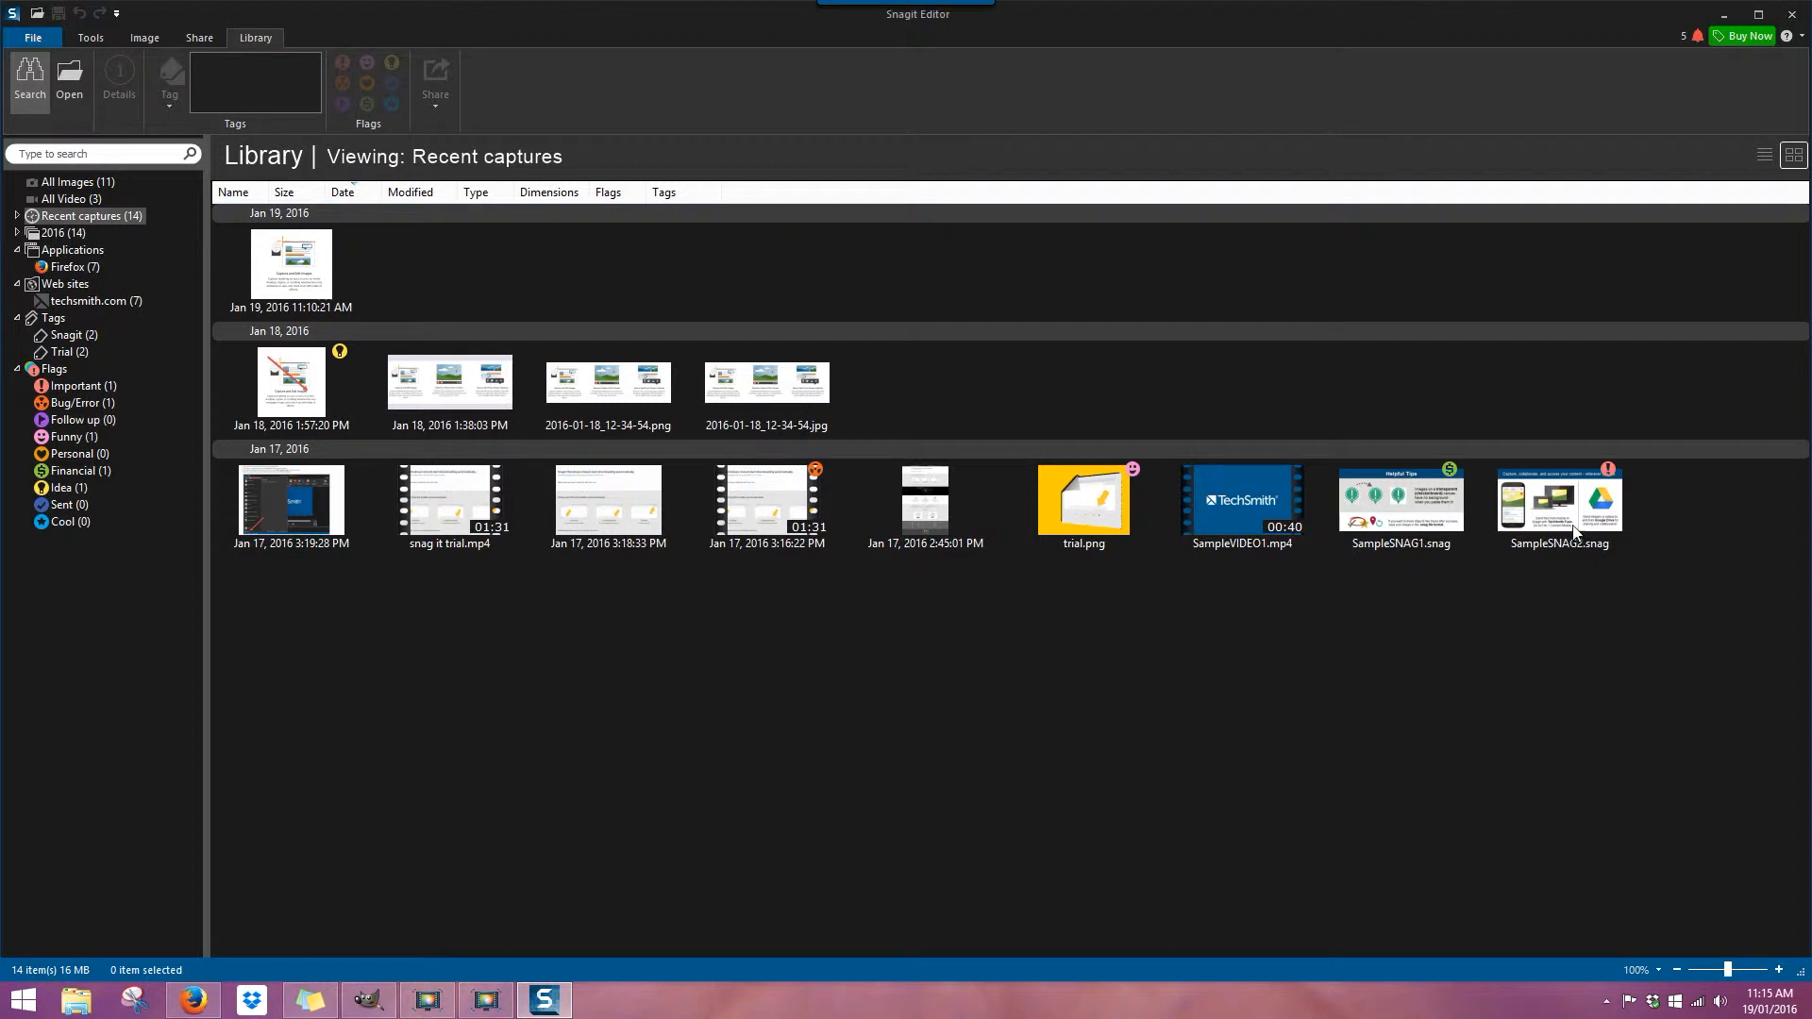
{"action": "left_click", "coordinate": [268, 248]}
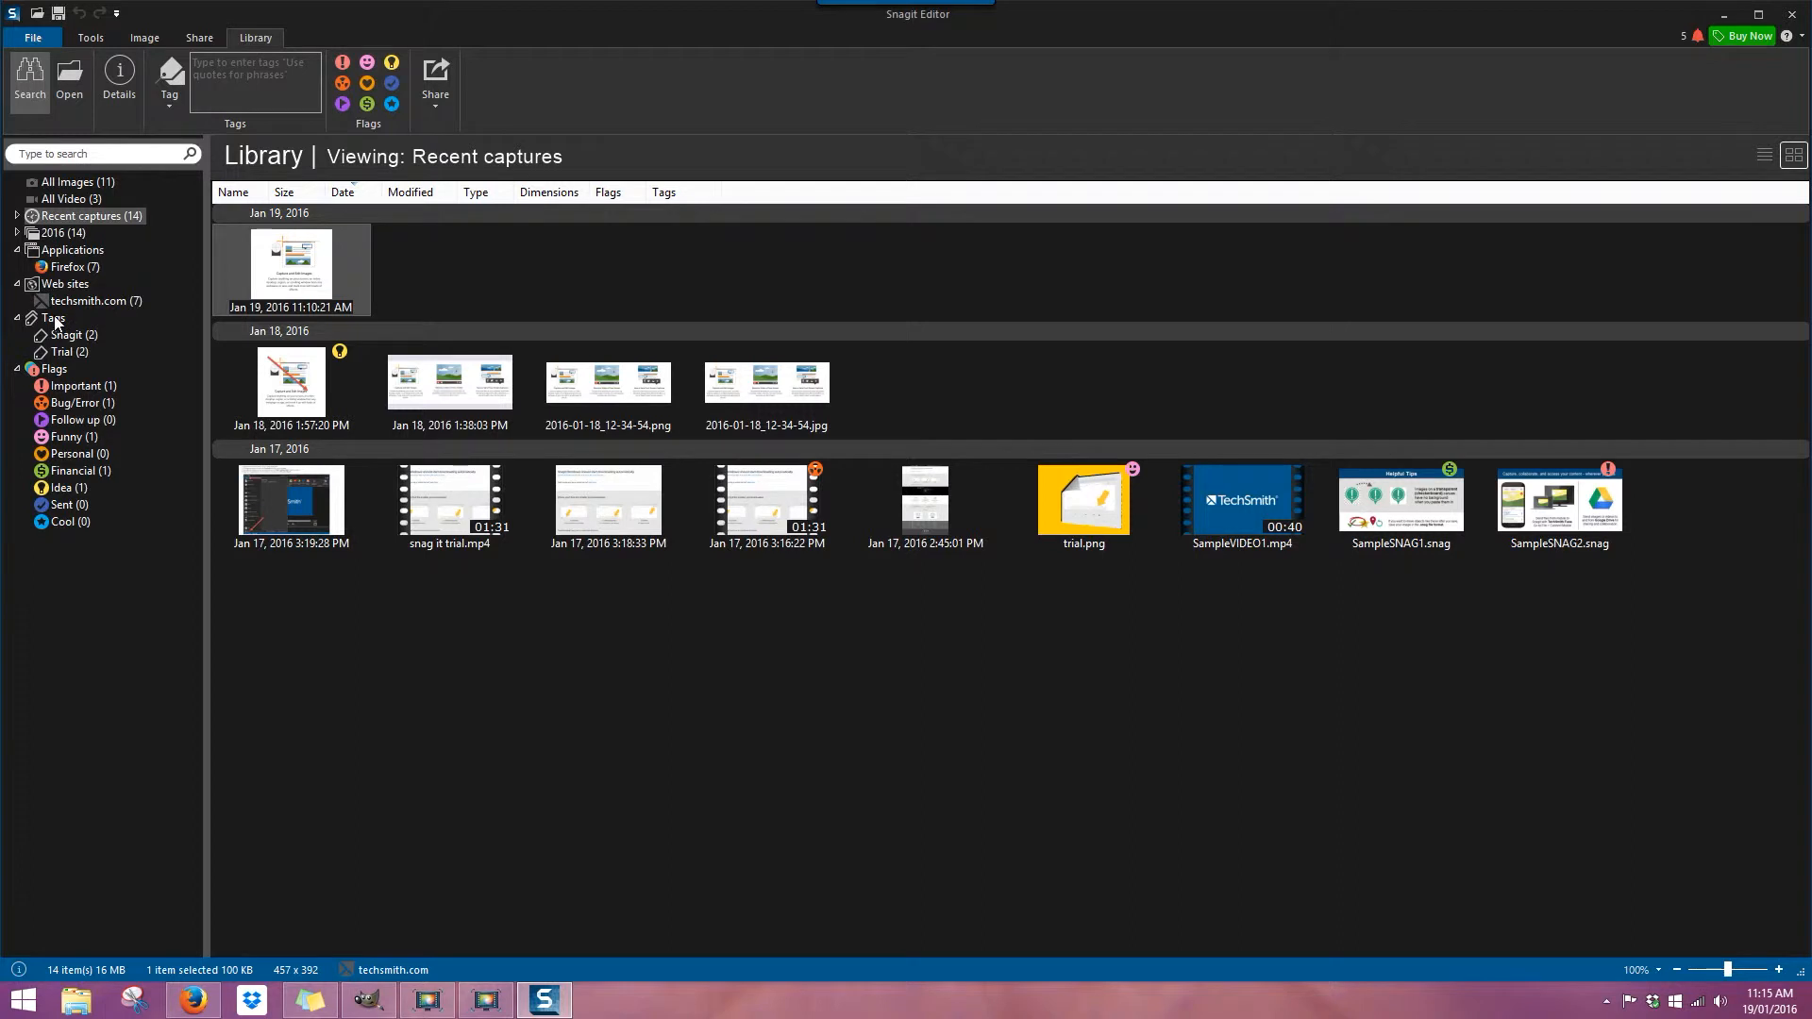
{"action": "left_click", "coordinate": [213, 63]}
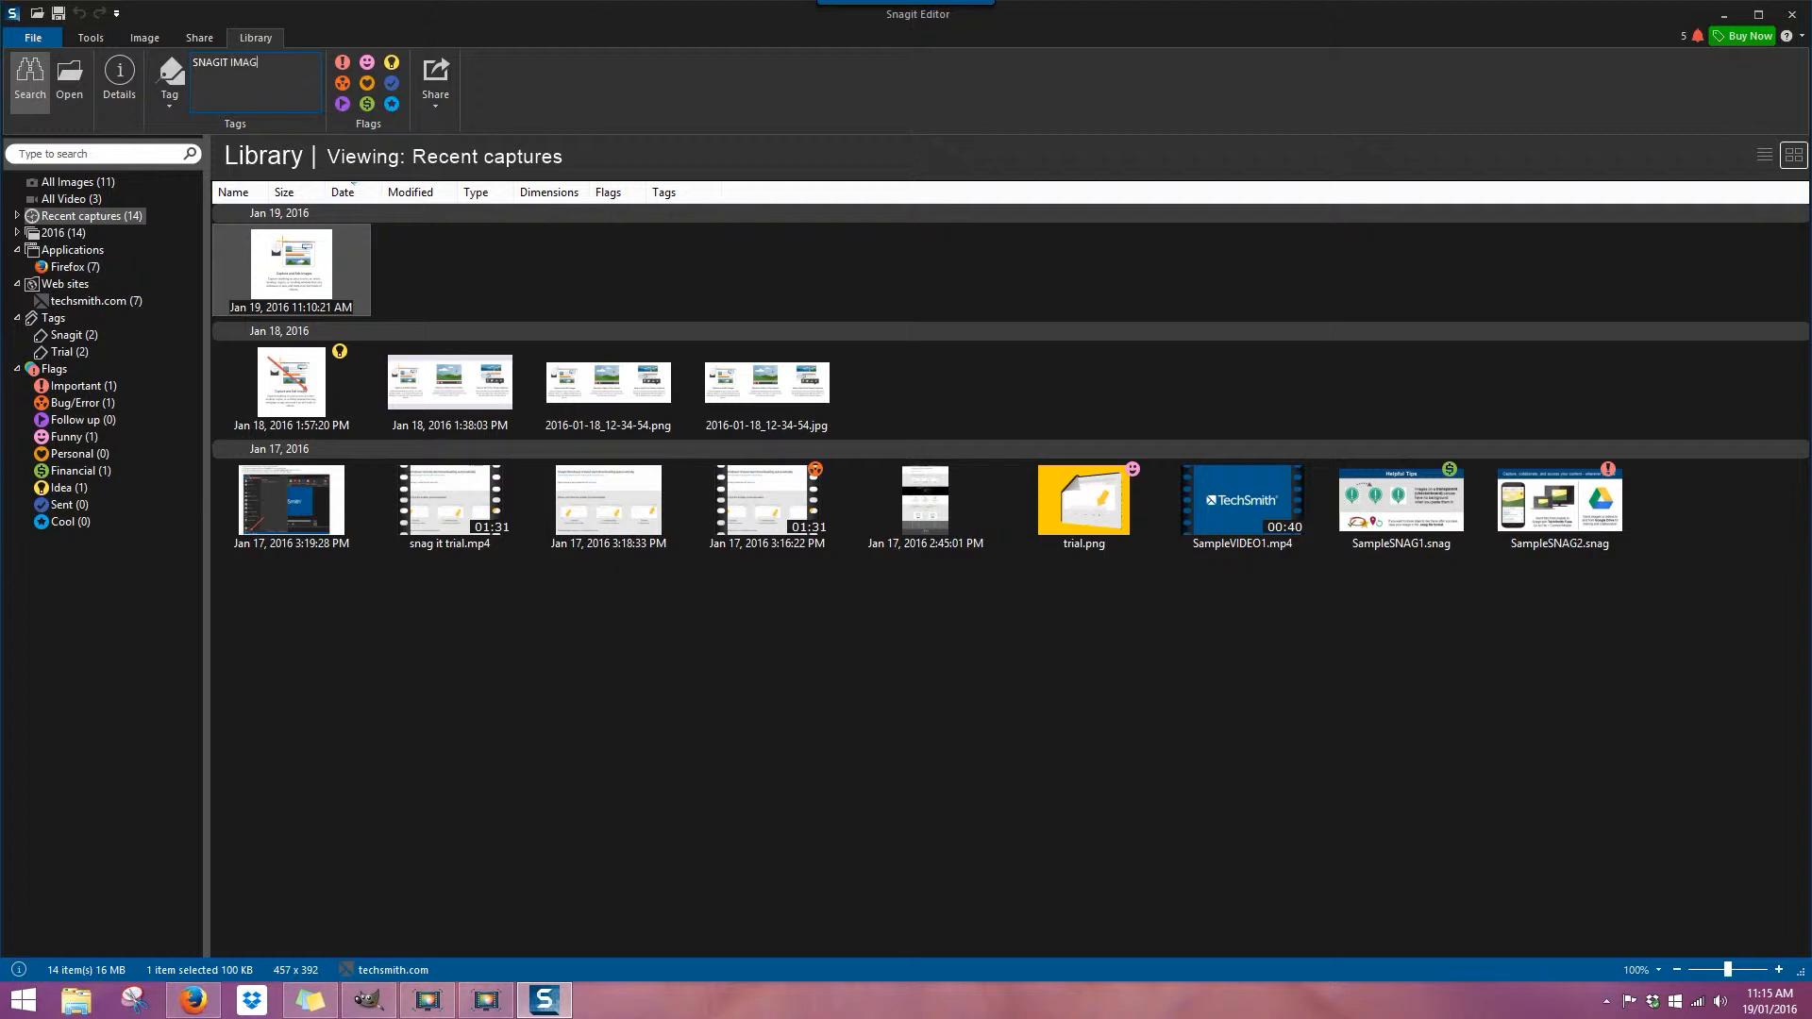
{"action": "left_click", "coordinate": [393, 63]}
{"action": "left_click", "coordinate": [393, 83]}
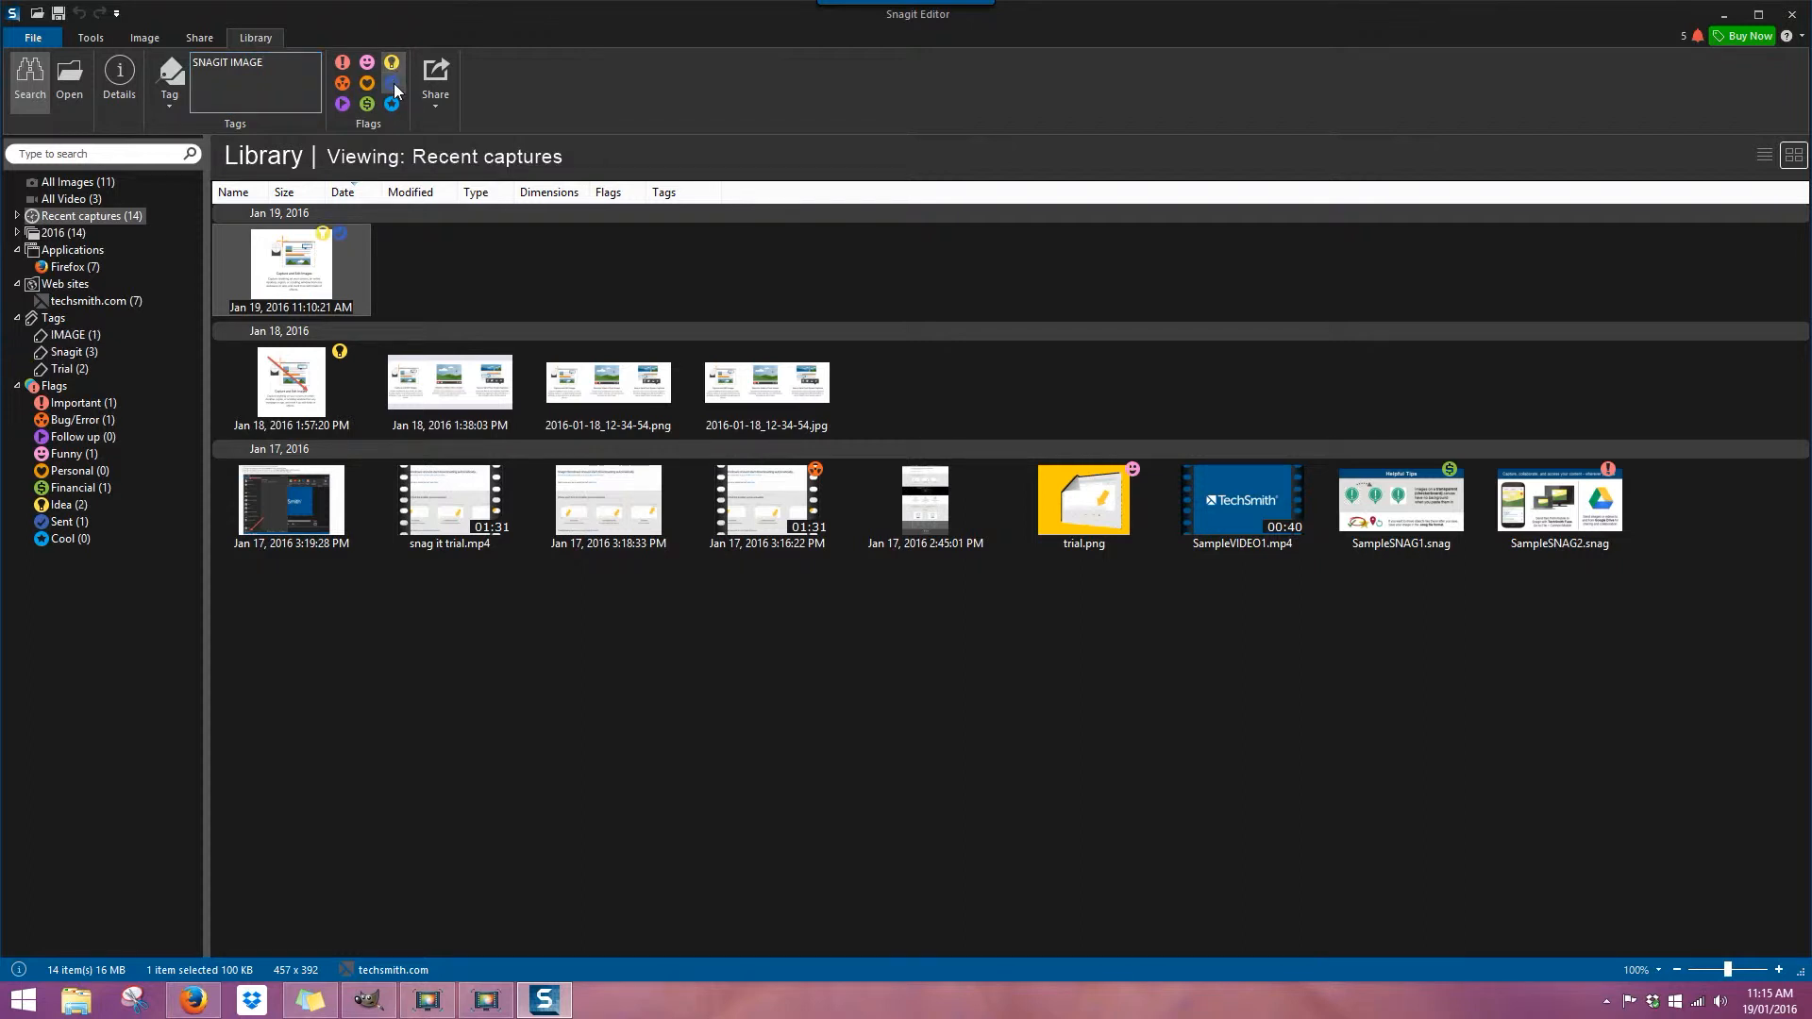
{"action": "left_click", "coordinate": [438, 106]}
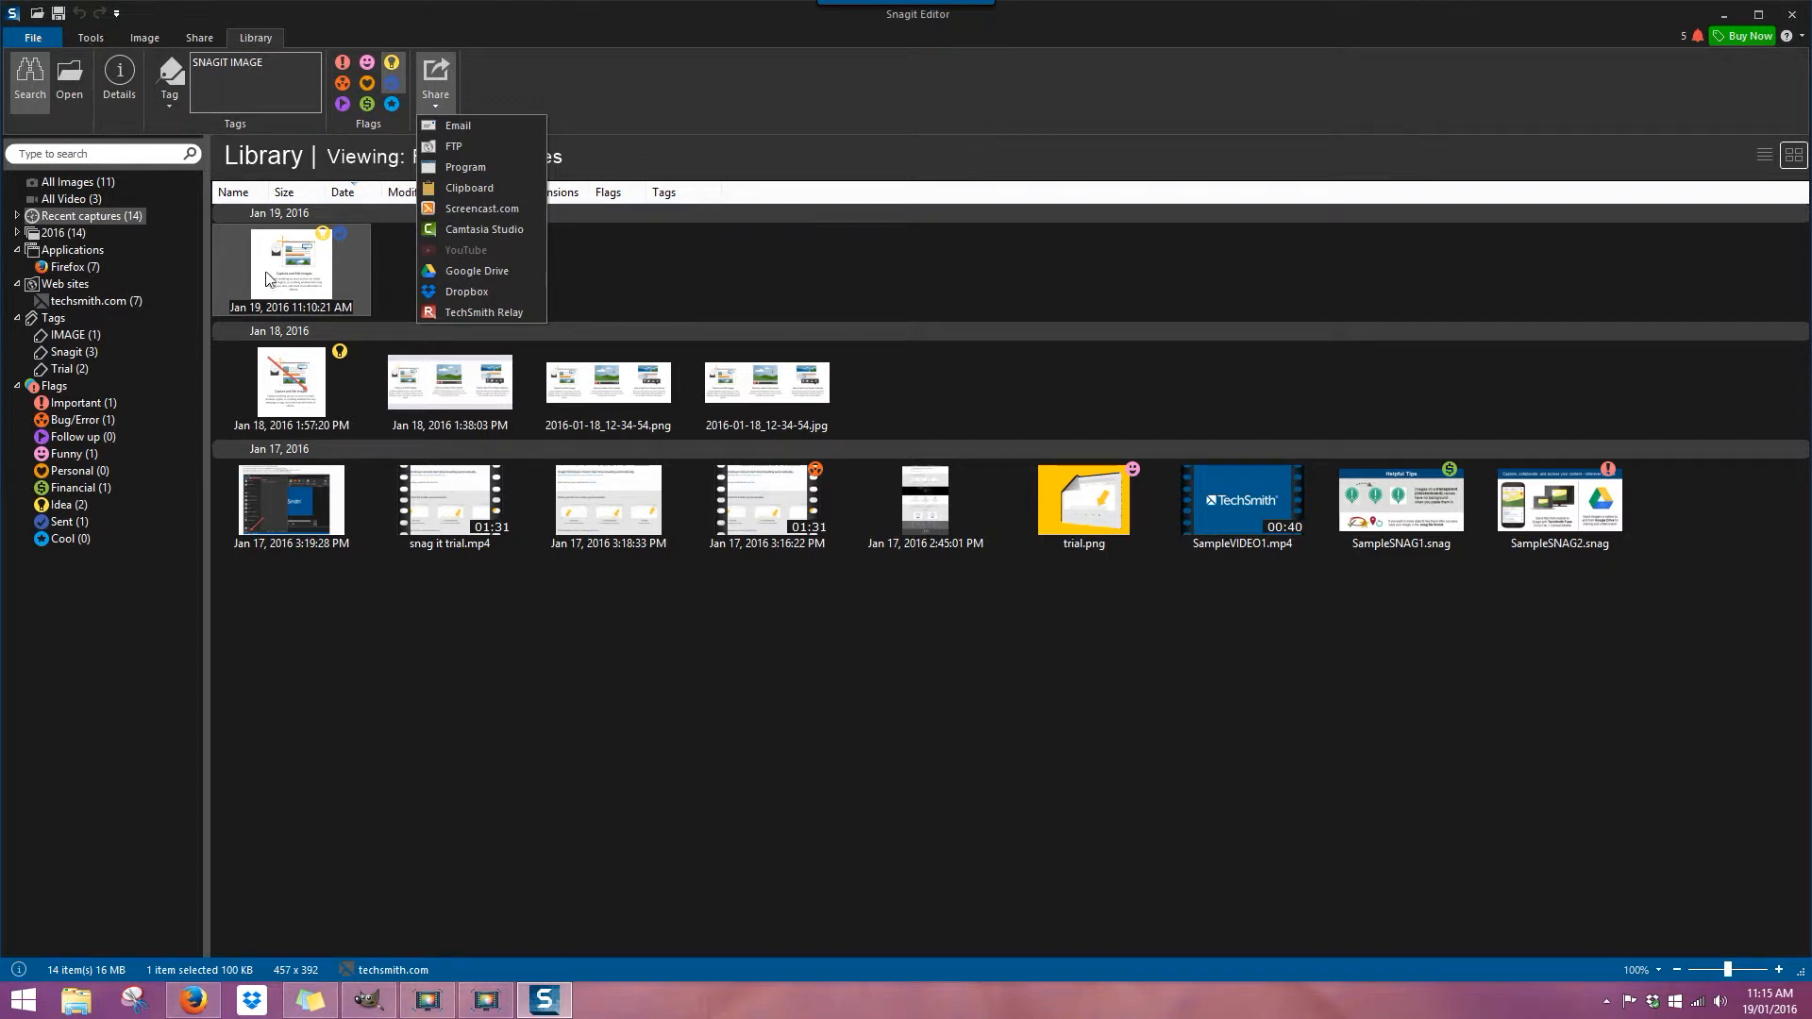
Select a rectangular area around the illustration and its text in the editor, and shift it slightly to the right.
{"action": "left_click", "coordinate": [87, 37]}
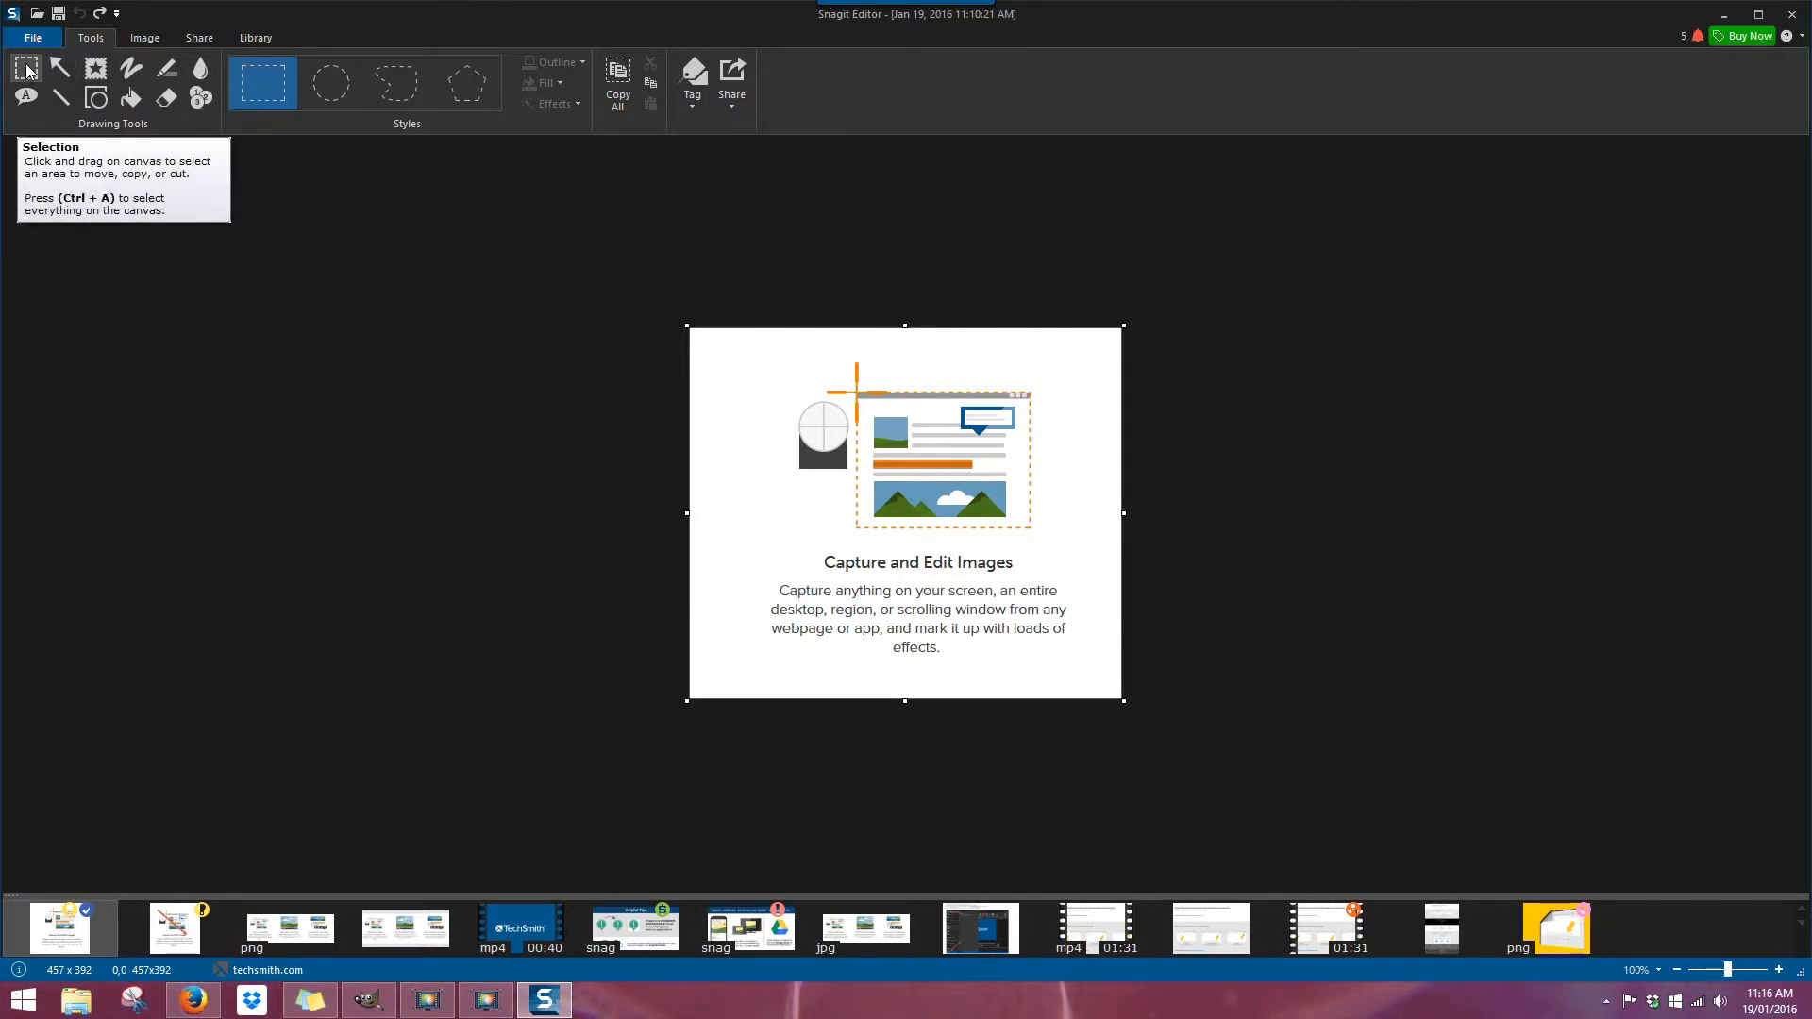
{"action": "left_click_drag", "start_coordinate": [740, 349], "coordinate": [1076, 664]}
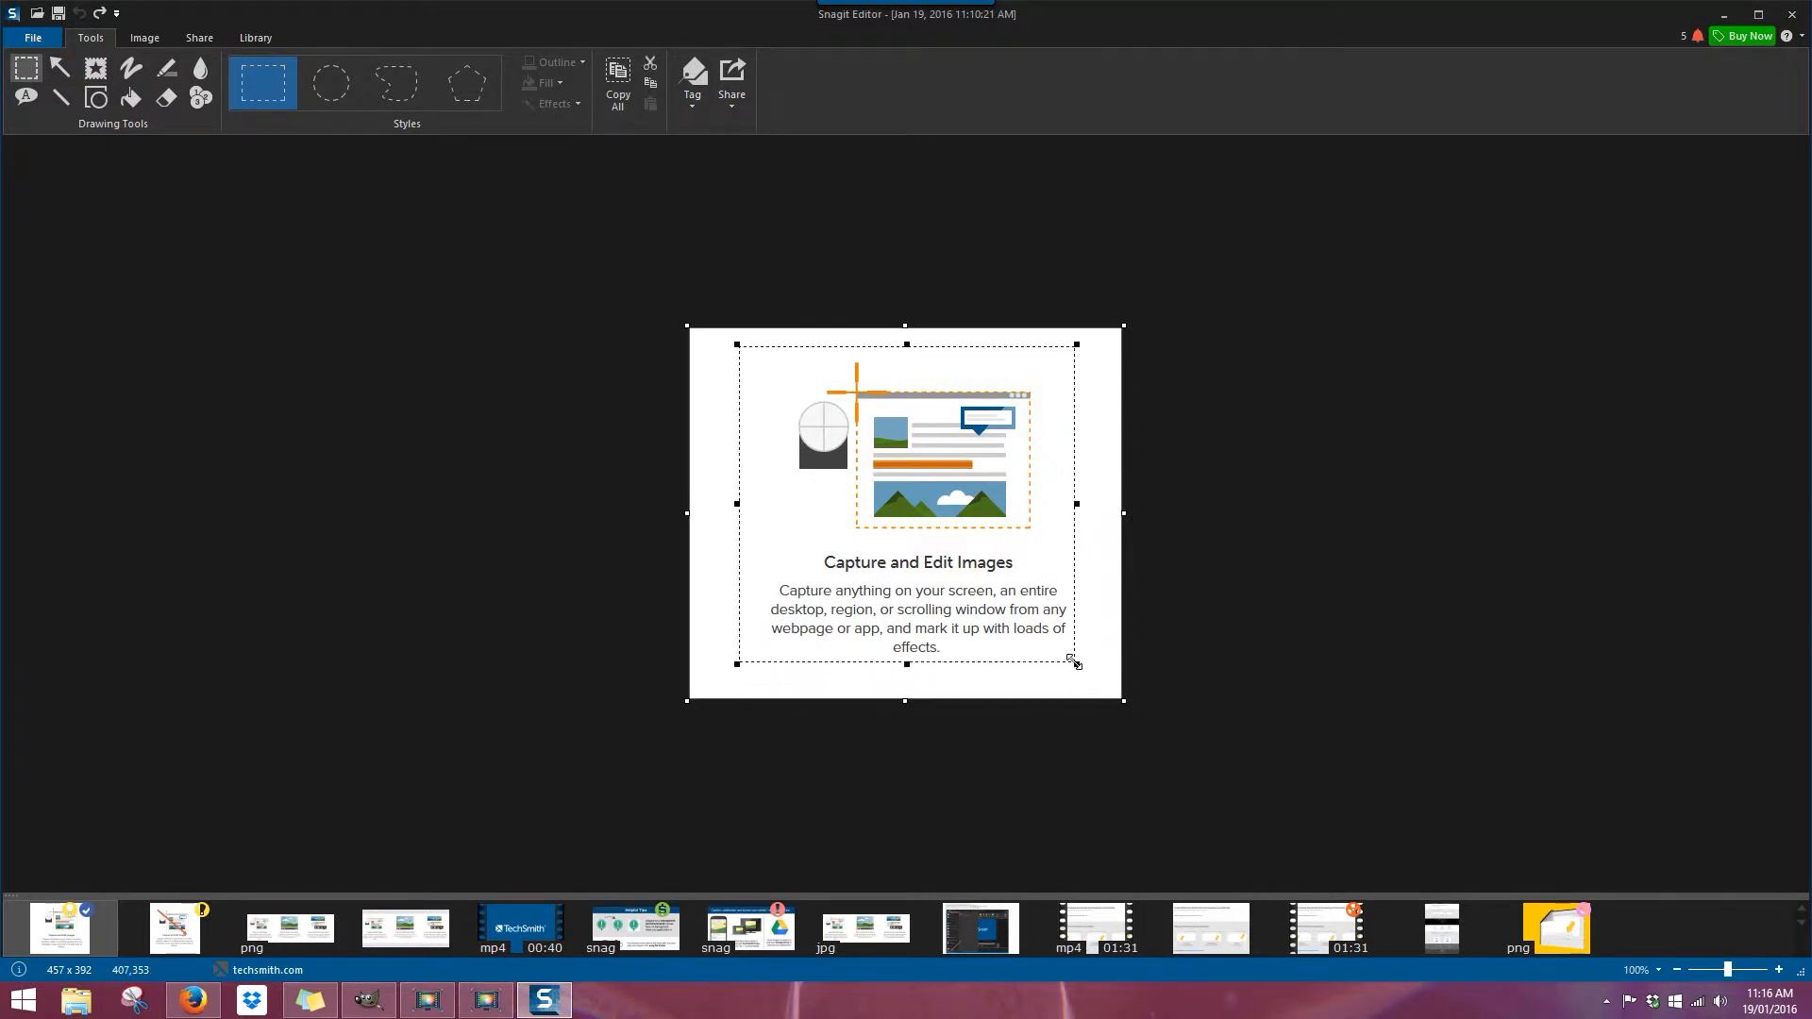
{"action": "mouse_move", "coordinate": [1000, 555]}
{"action": "left_mouse_down"}
{"action": "mouse_move", "coordinate": [920, 563]}
{"action": "mouse_move", "coordinate": [1024, 551]}
{"action": "mouse_move", "coordinate": [1009, 558]}
{"action": "left_mouse_up"}
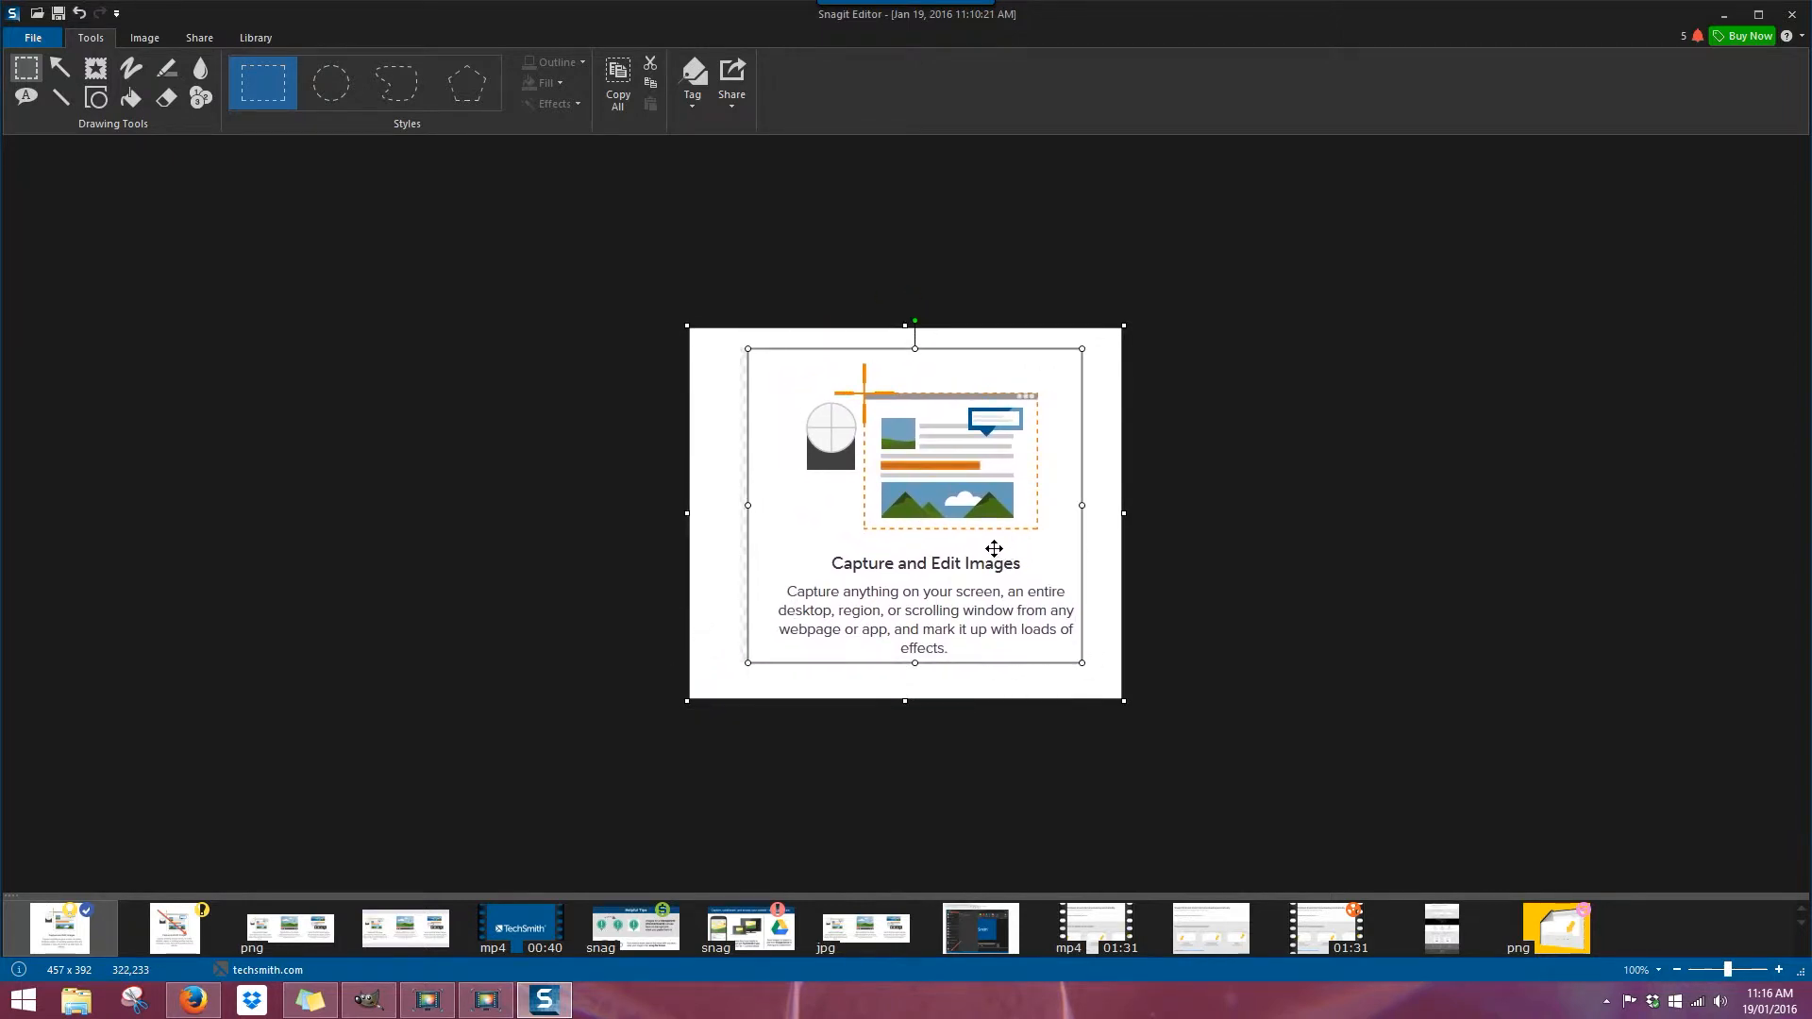
Delete the selected area, undo the deletion, and nudge the area slightly back to the left.
{"action": "key", "text": "Delete"}
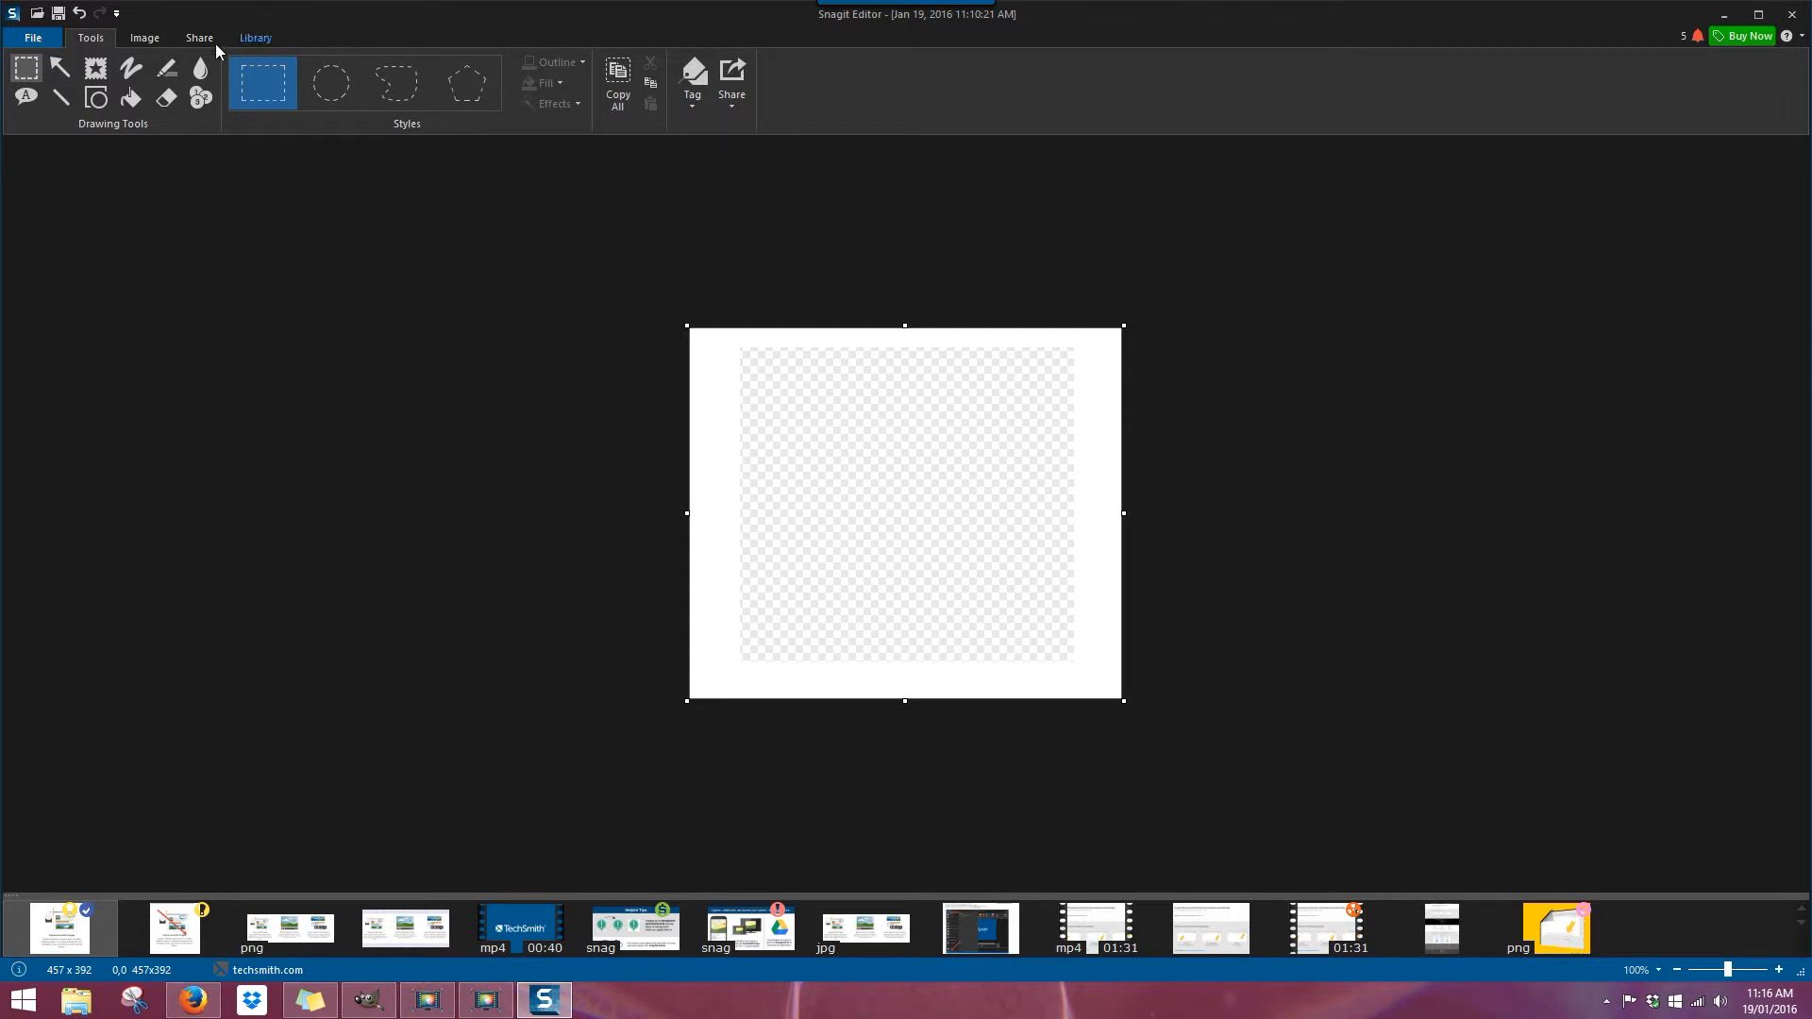
{"action": "key", "text": "ctrl+z"}
{"action": "left_click_drag", "start_coordinate": [930, 497], "coordinate": [920, 499]}
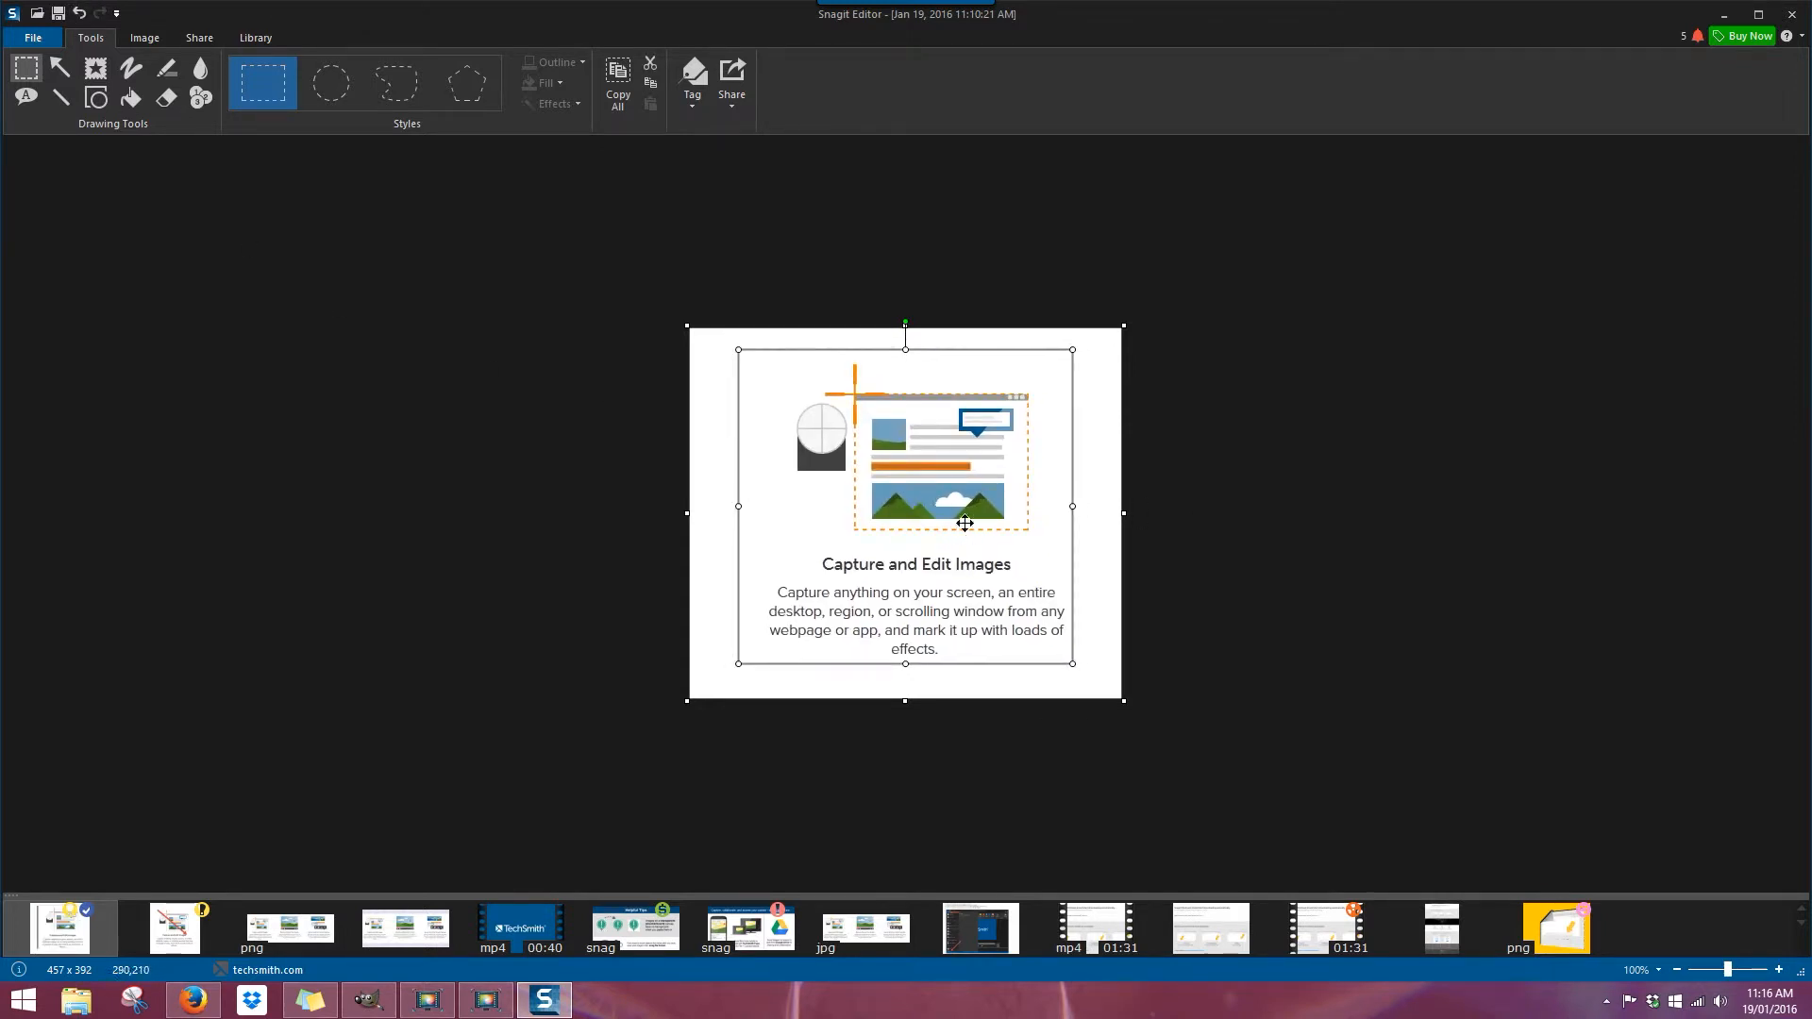
Flip the selected area horizontally and look at its alignment options.
{"action": "right_click", "coordinate": [964, 512]}
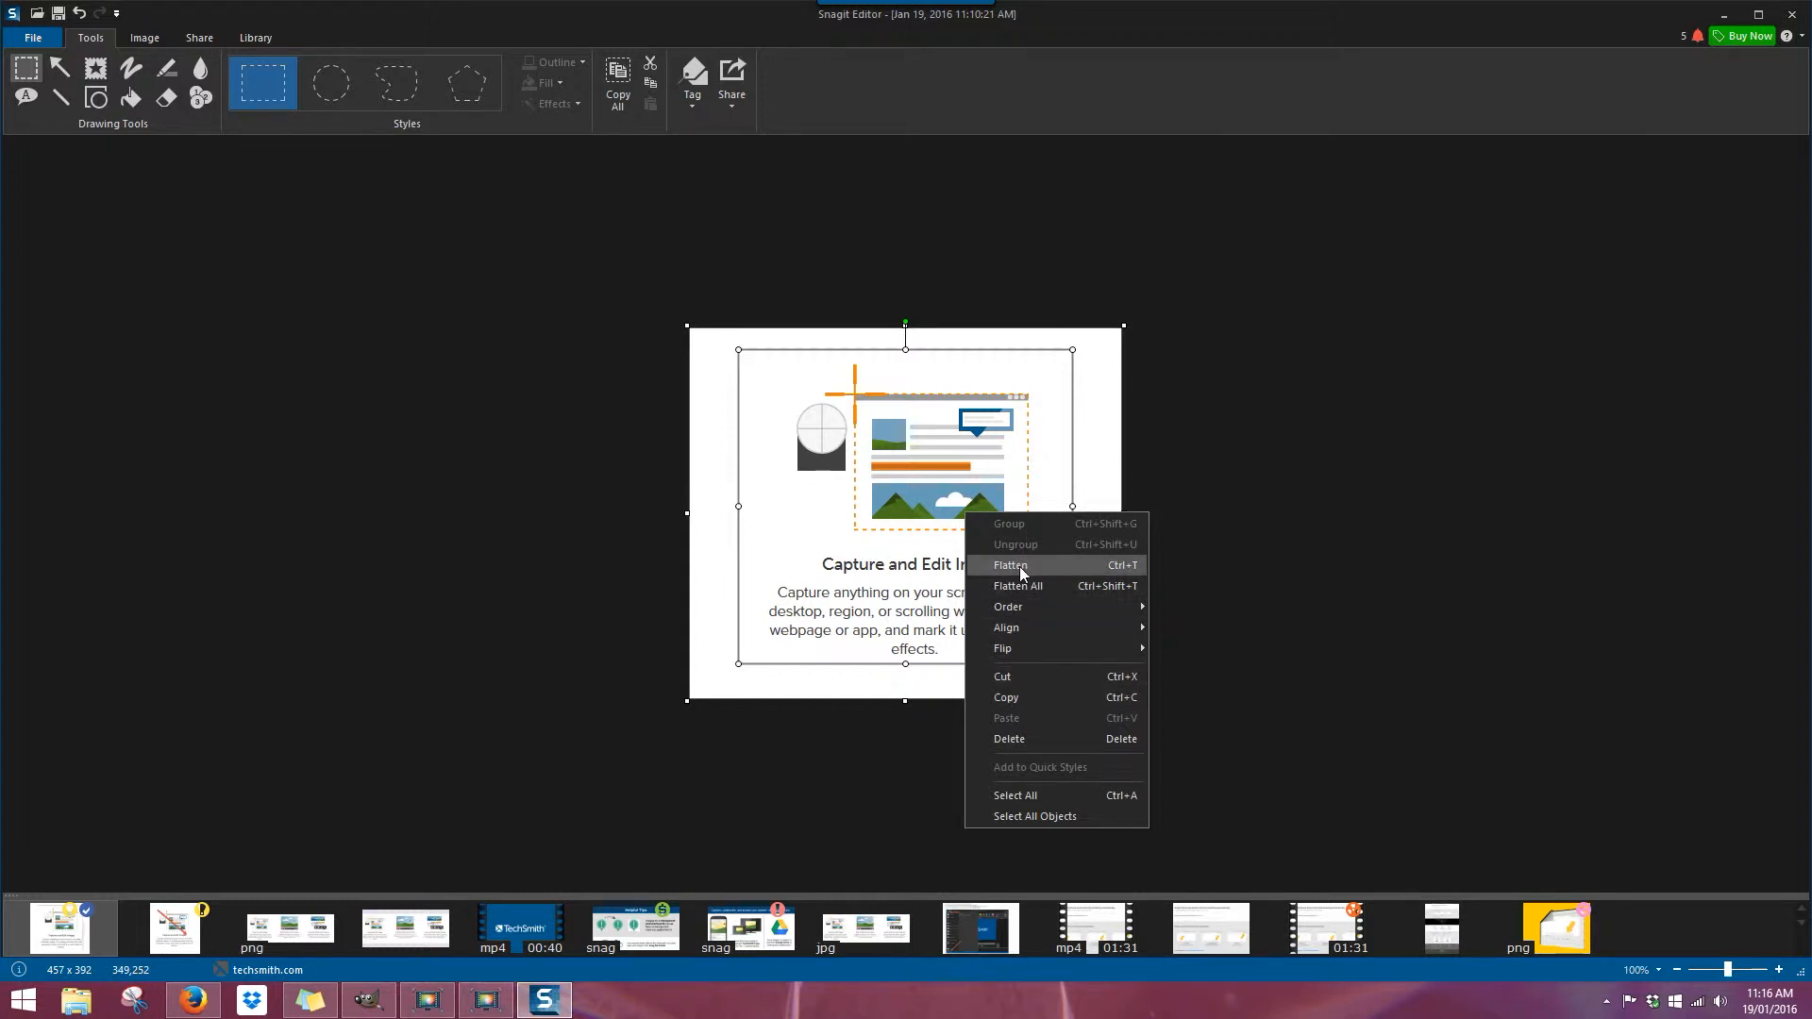
{"action": "mouse_move", "coordinate": [1021, 647]}
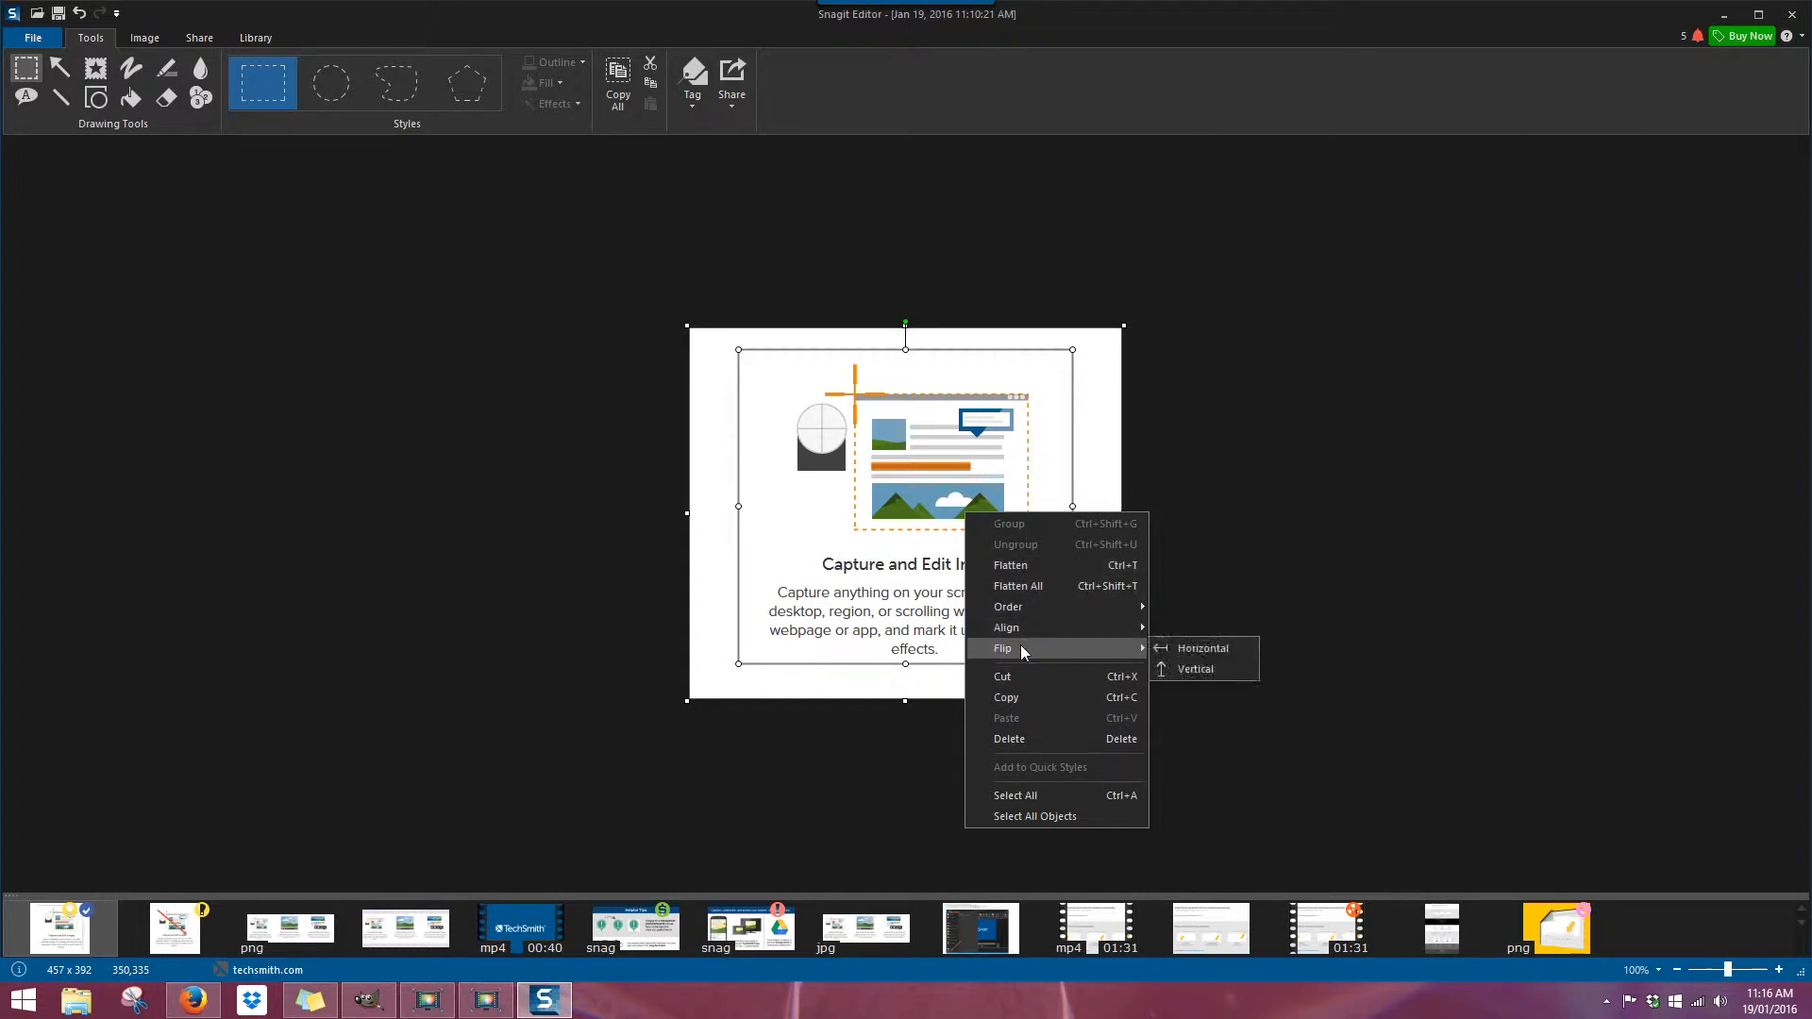
{"action": "left_click", "coordinate": [1248, 649]}
{"action": "right_click", "coordinate": [934, 535]}
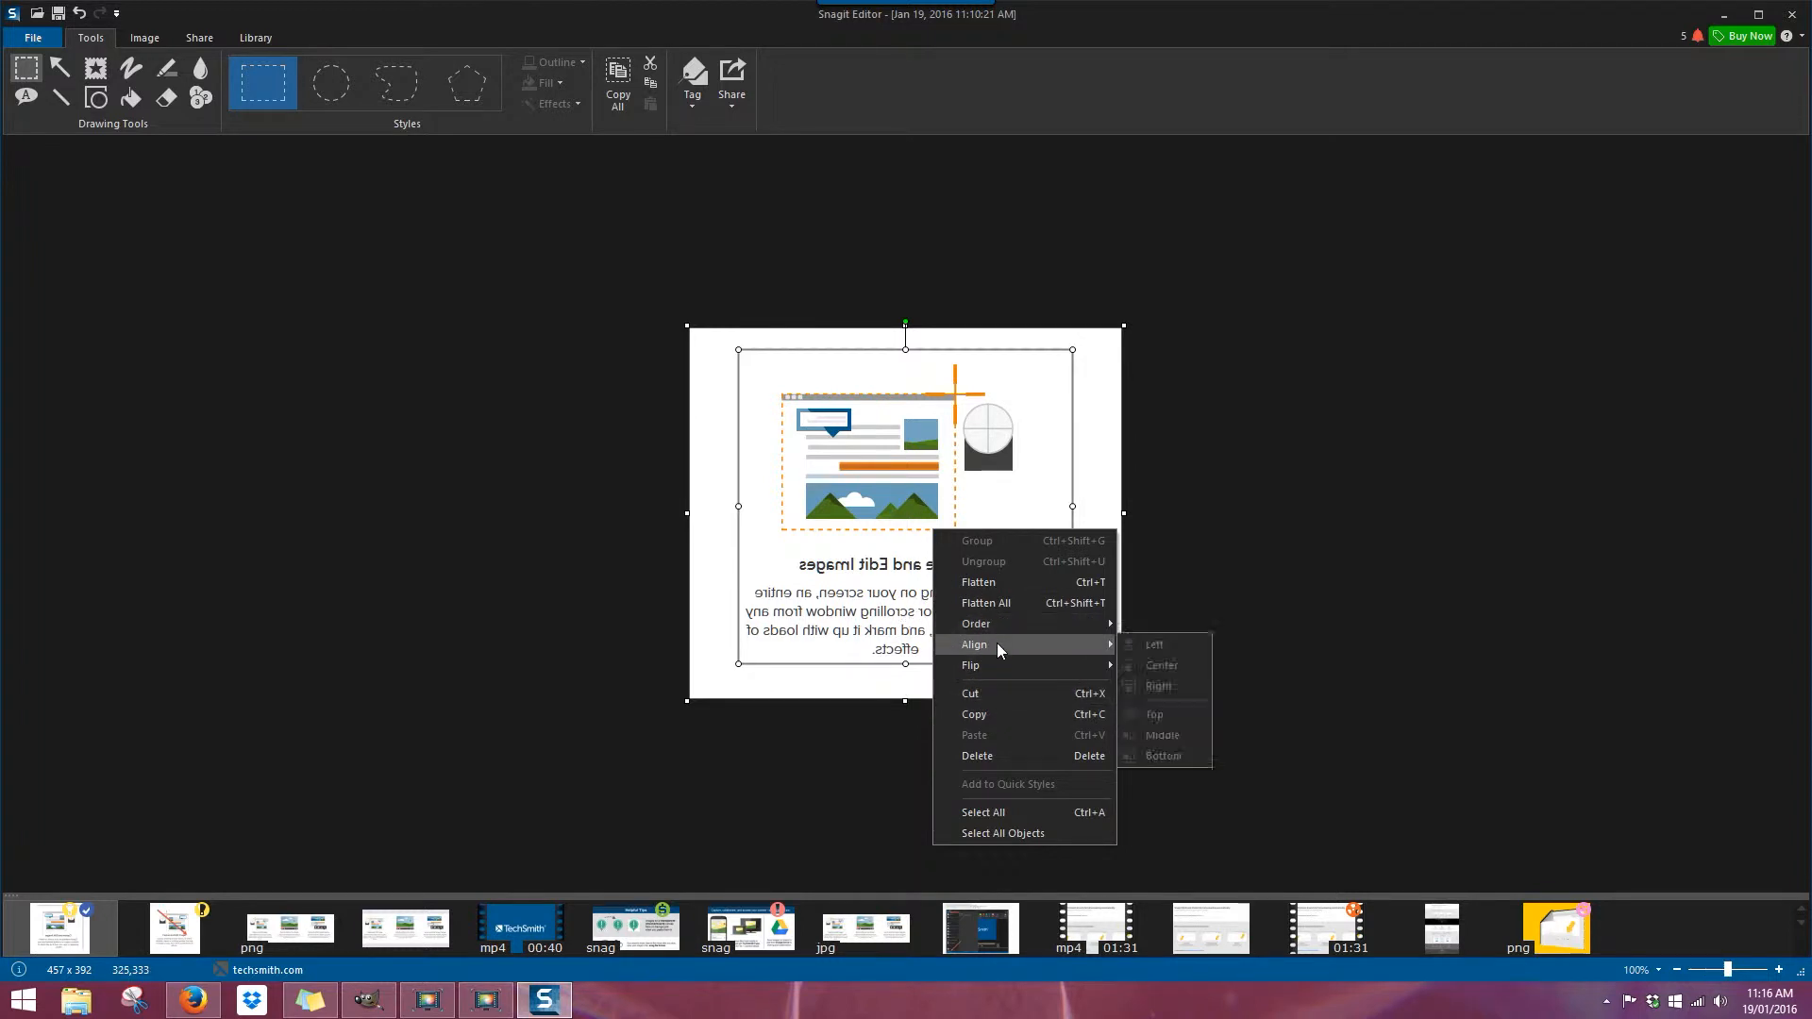
{"action": "left_click", "coordinate": [837, 386]}
Undo the flip and the moves of the selected area to restore the original image.
{"action": "left_click", "coordinate": [81, 13]}
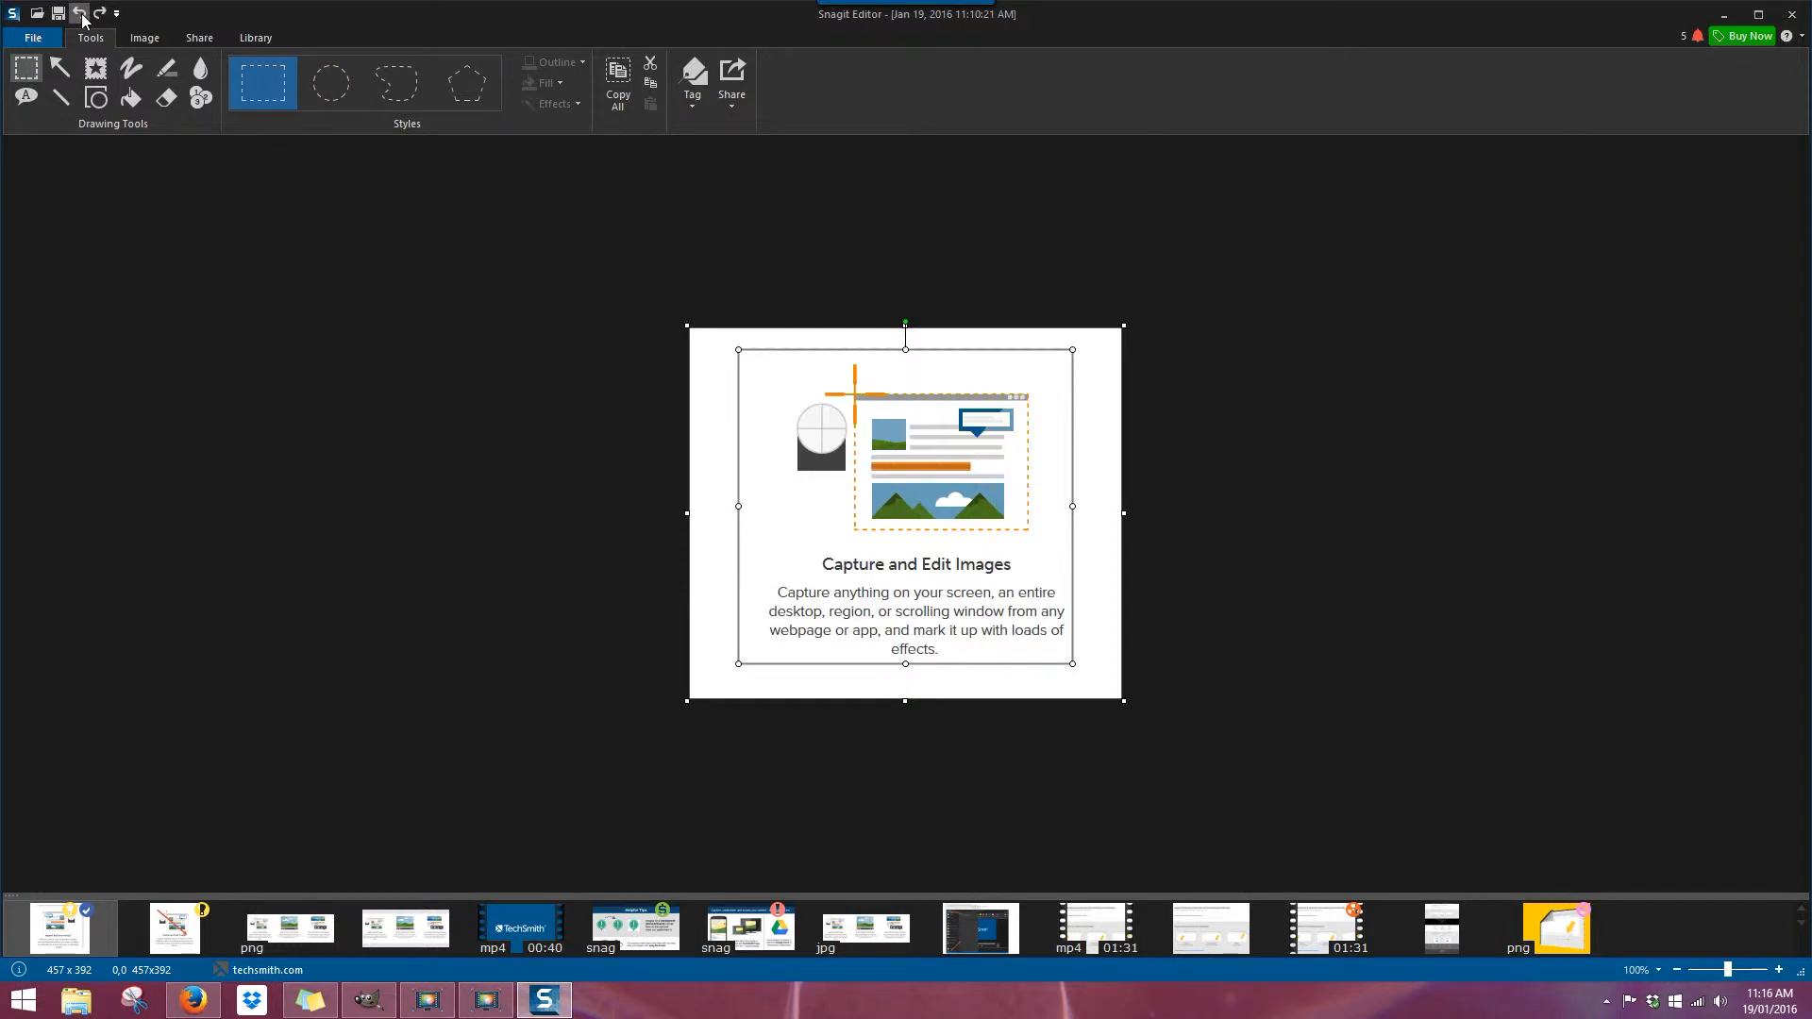
{"action": "left_click", "coordinate": [82, 16]}
{"action": "left_click", "coordinate": [83, 16]}
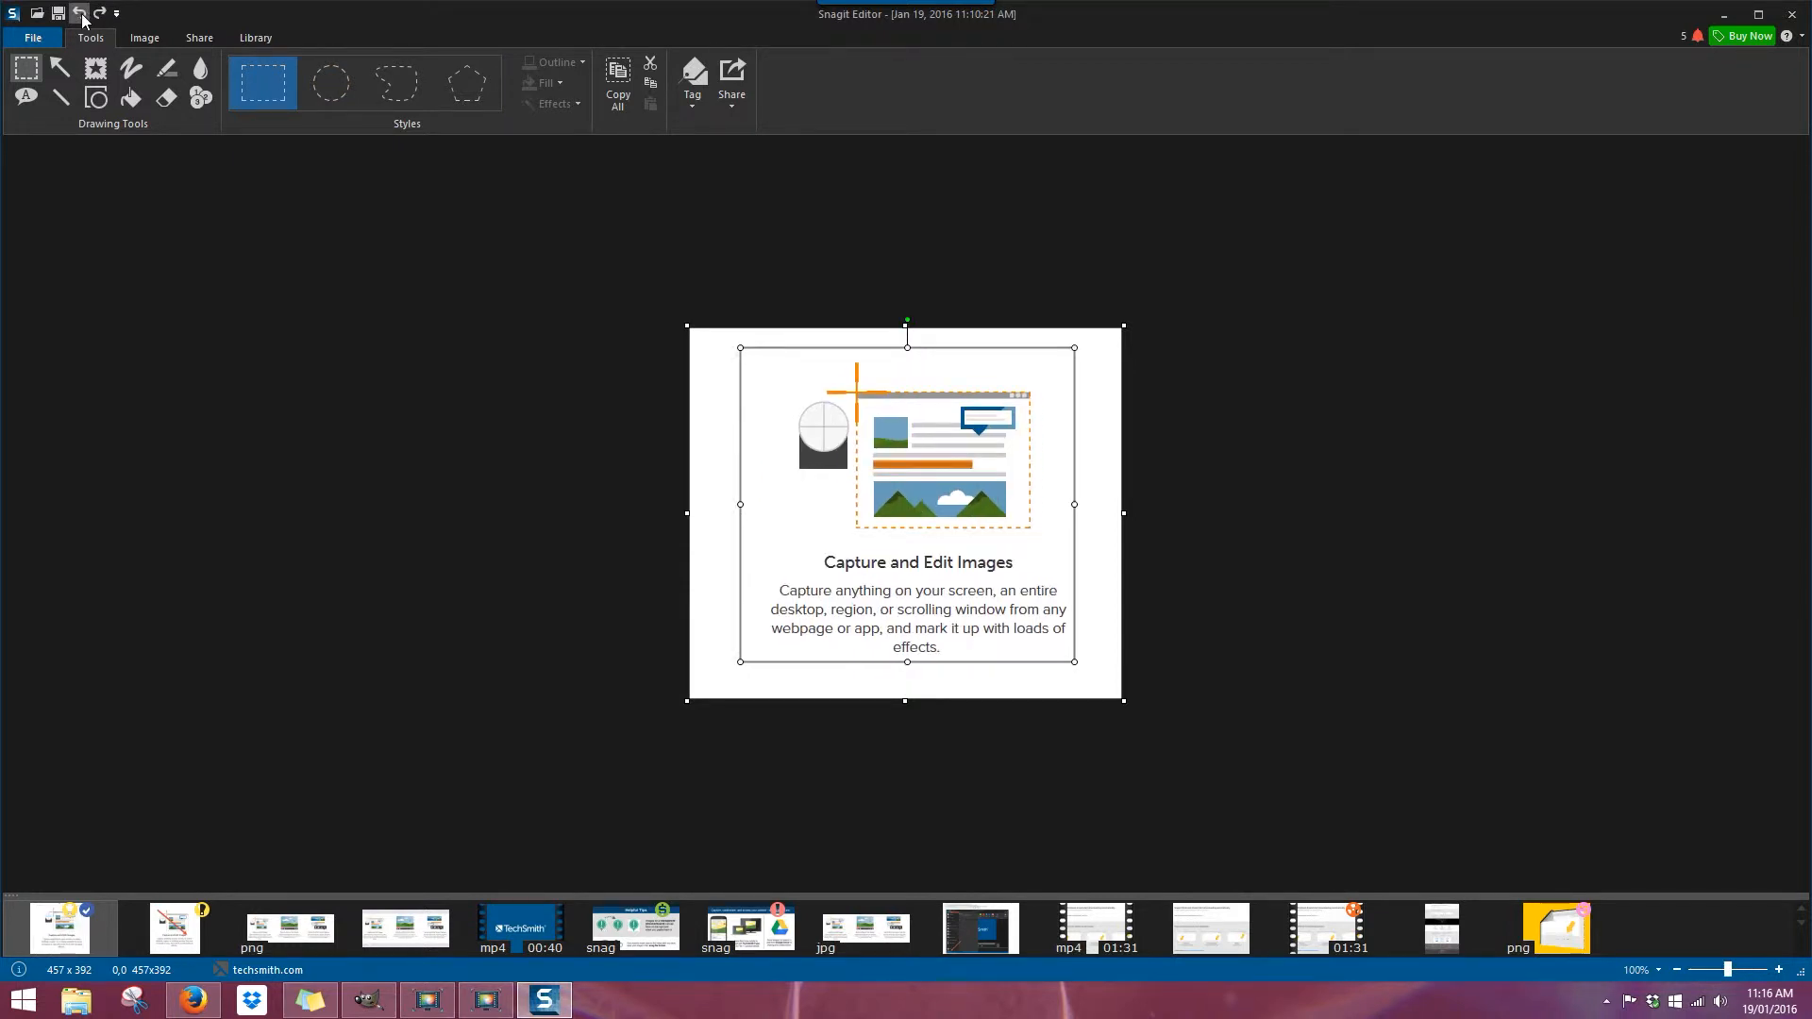
{"action": "left_click", "coordinate": [82, 16]}
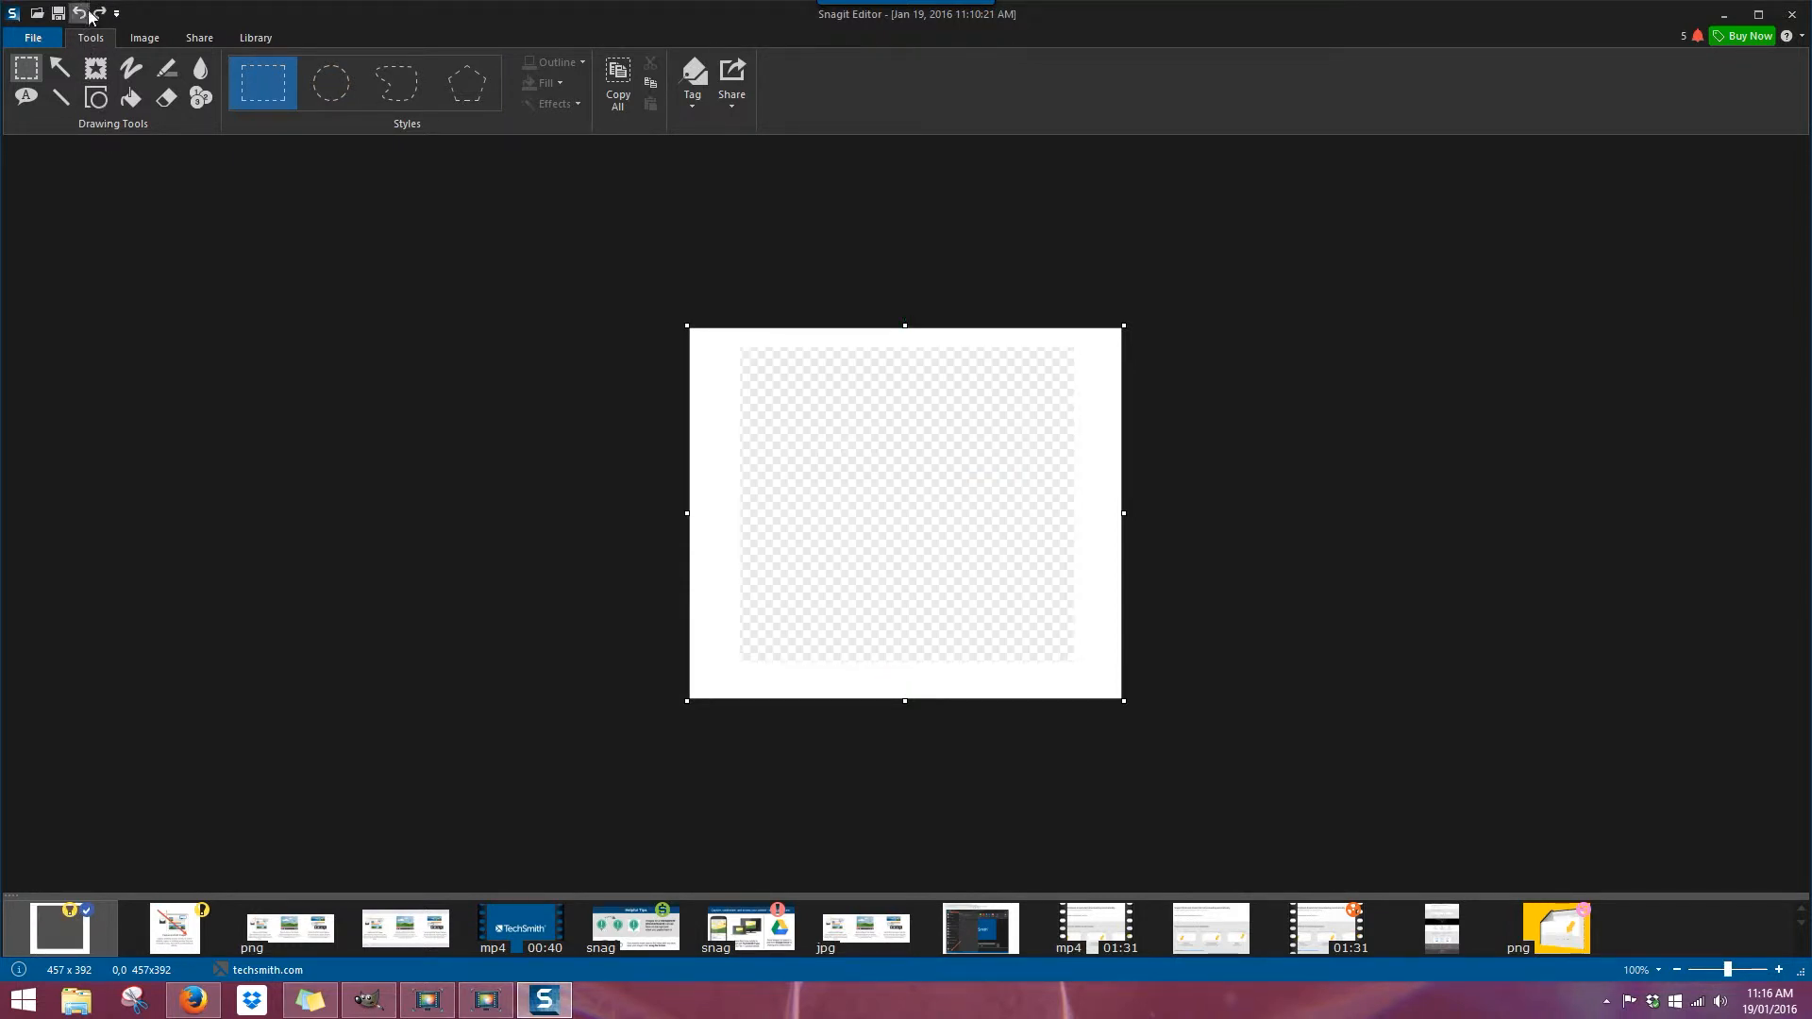
{"action": "left_click", "coordinate": [84, 15]}
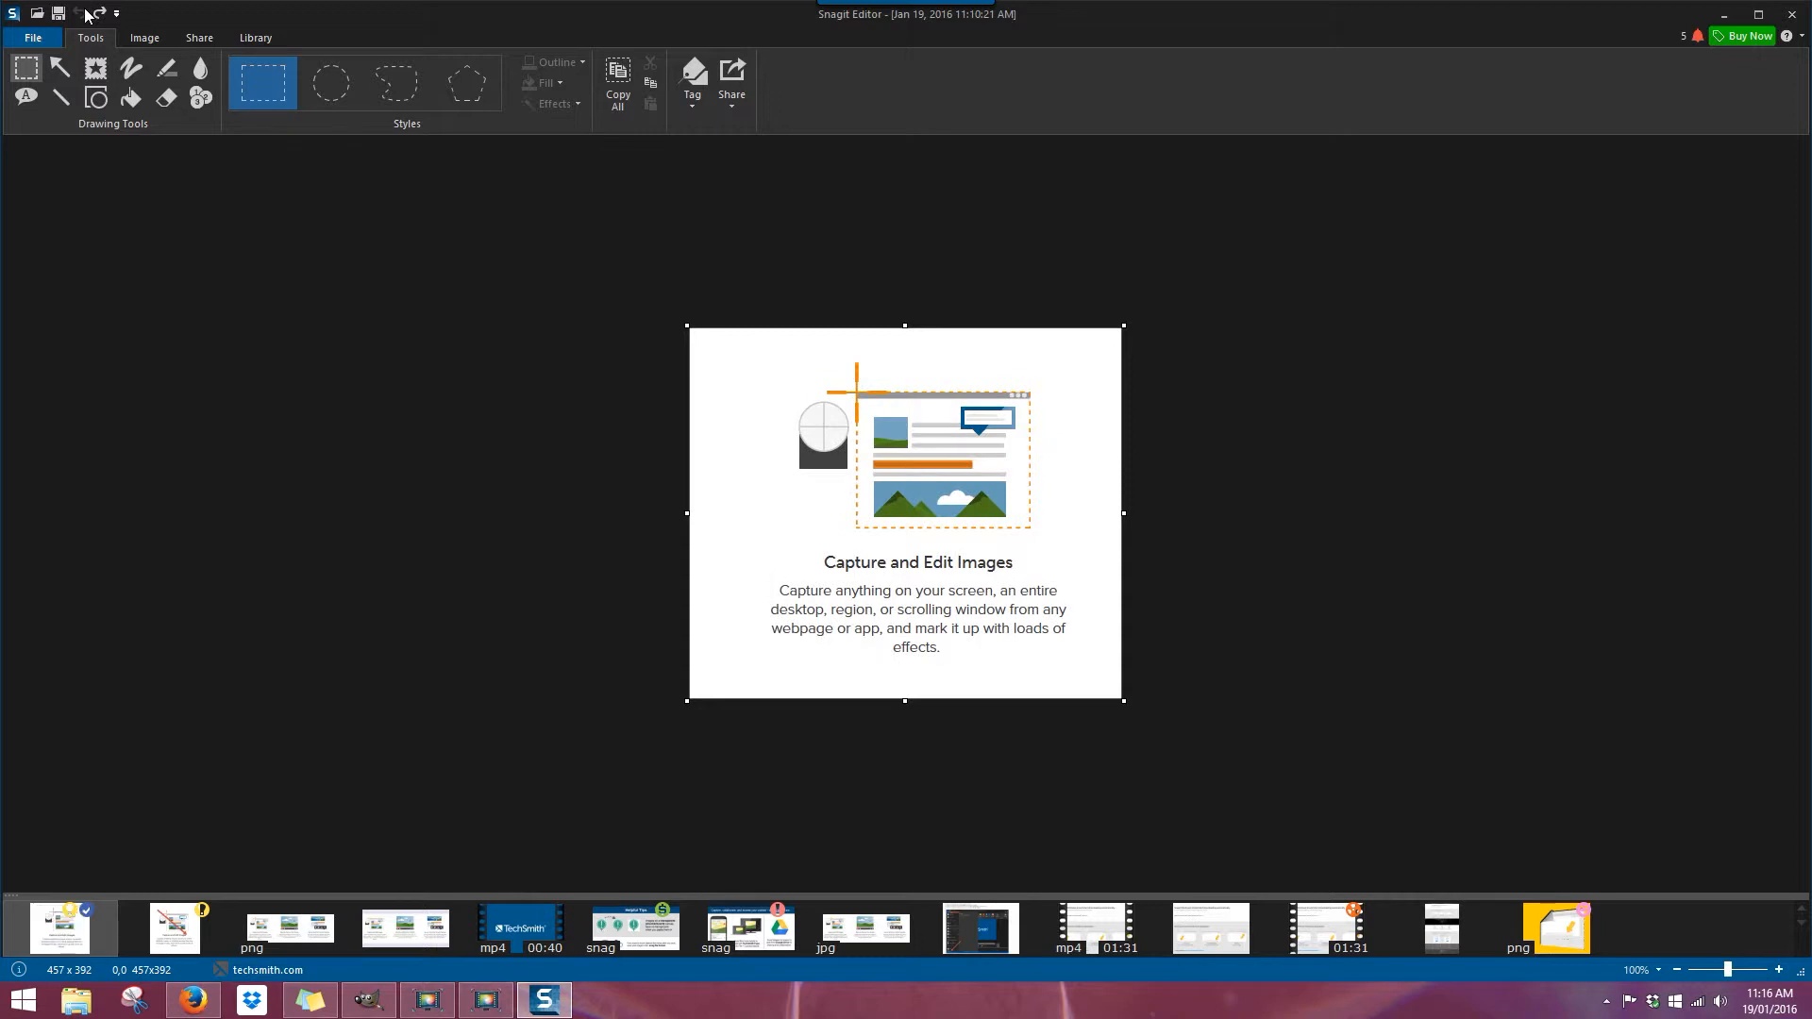
Draw an arrow from the canvas's lower-left corner to the dashed frame's lower-right corner and give it the green style.
{"action": "left_click", "coordinate": [62, 68]}
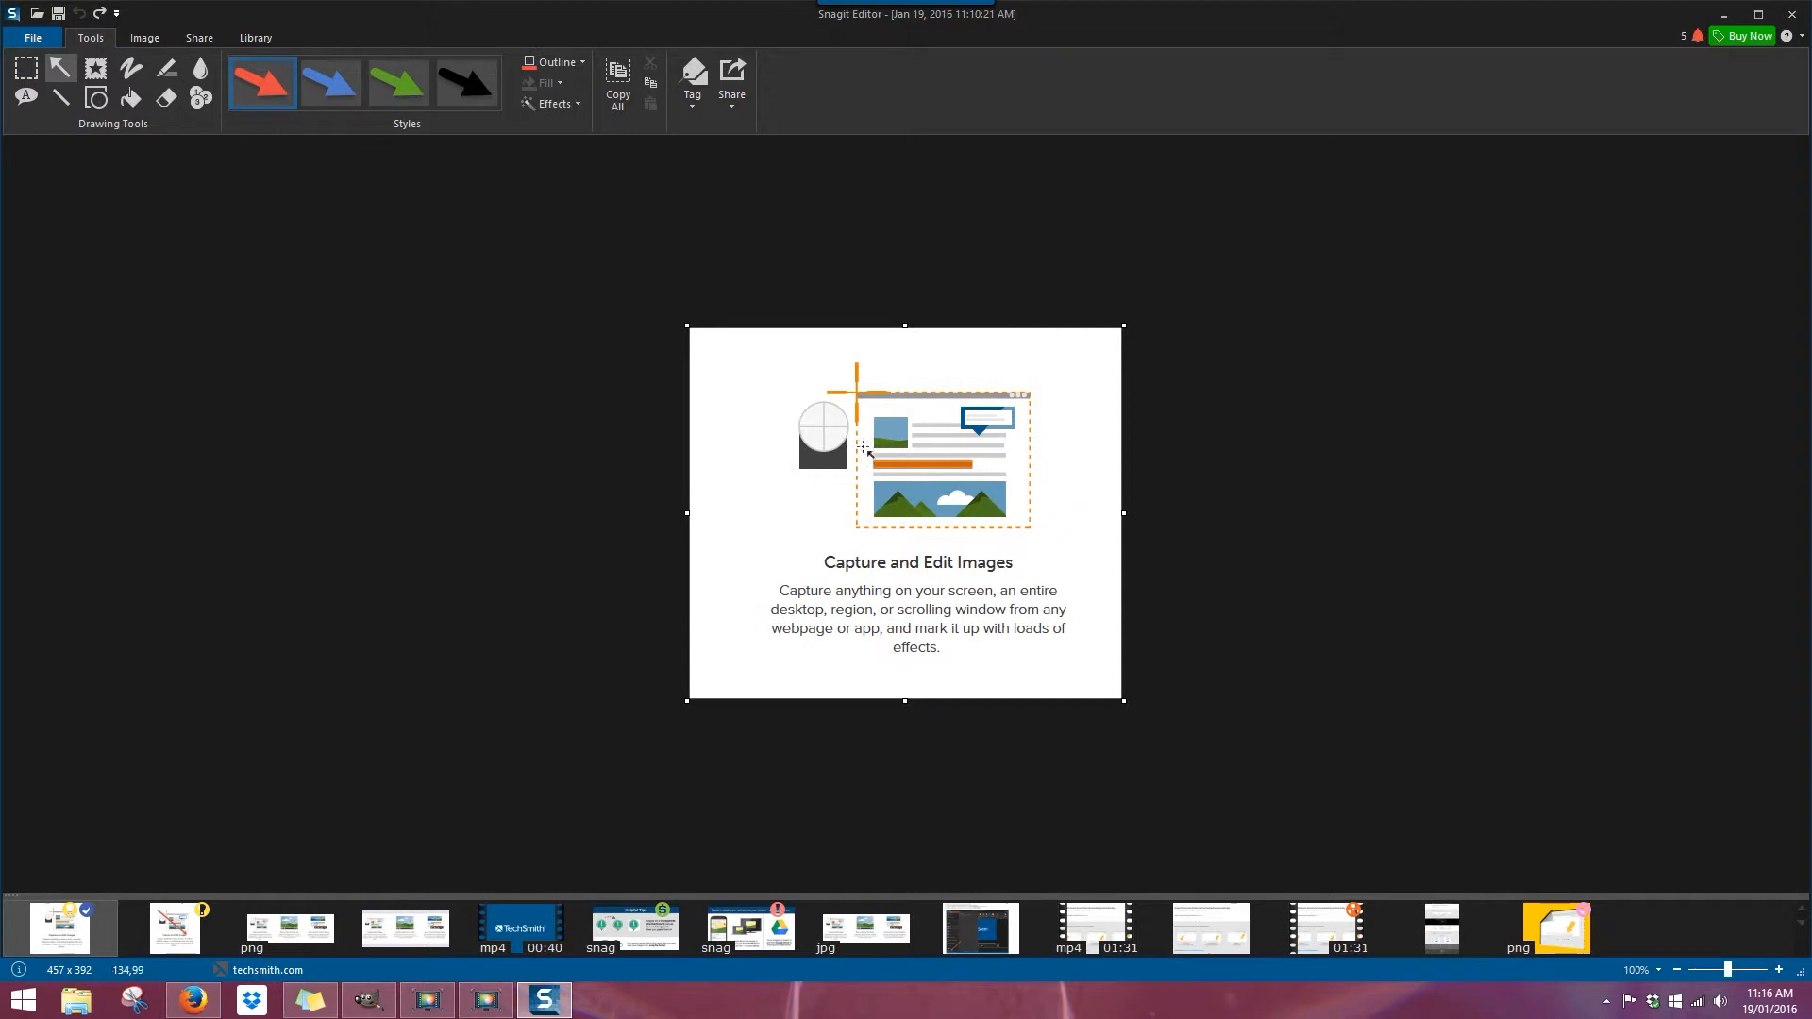
{"action": "mouse_move", "coordinate": [757, 372]}
{"action": "left_mouse_down"}
{"action": "mouse_move", "coordinate": [848, 483]}
{"action": "mouse_move", "coordinate": [857, 559]}
{"action": "mouse_move", "coordinate": [996, 469]}
{"action": "mouse_move", "coordinate": [1085, 377]}
{"action": "mouse_move", "coordinate": [1092, 696]}
{"action": "mouse_move", "coordinate": [798, 463]}
{"action": "mouse_move", "coordinate": [760, 576]}
{"action": "mouse_move", "coordinate": [764, 651]}
{"action": "mouse_move", "coordinate": [823, 498]}
{"action": "mouse_move", "coordinate": [853, 553]}
{"action": "left_mouse_up"}
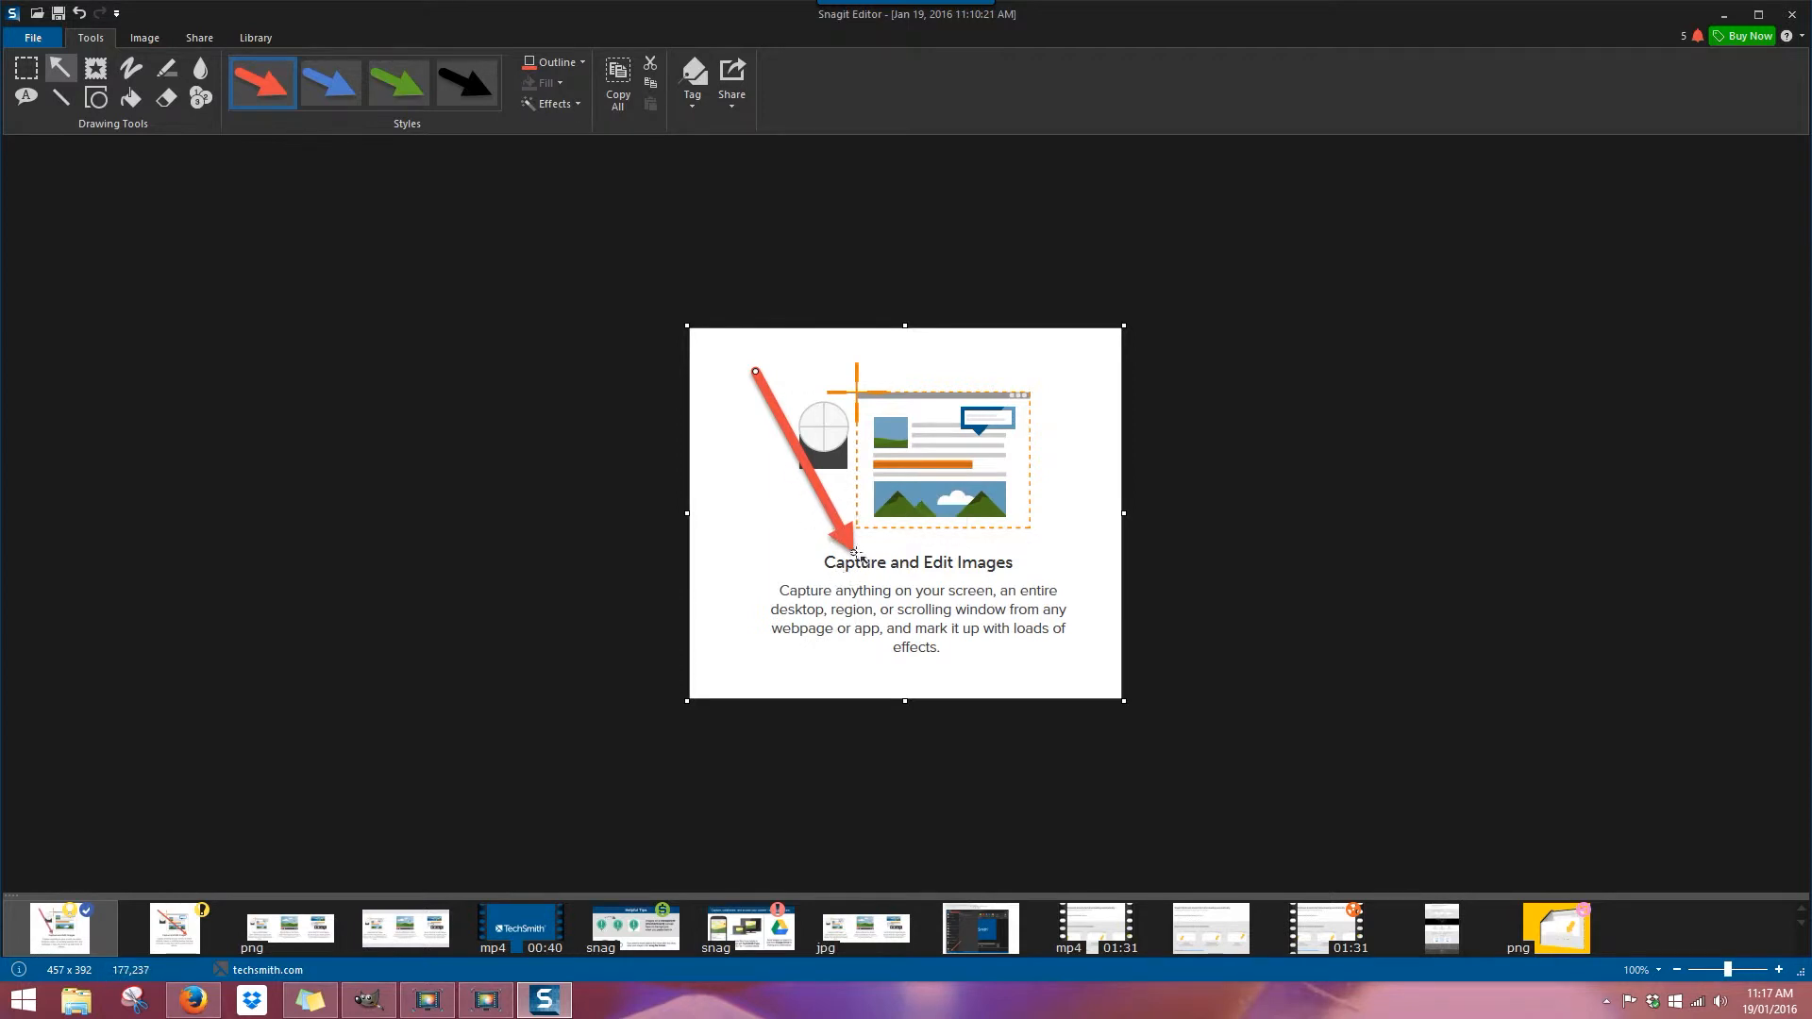
{"action": "left_click_drag", "start_coordinate": [851, 550], "coordinate": [1029, 525]}
{"action": "left_click_drag", "start_coordinate": [755, 371], "coordinate": [711, 679]}
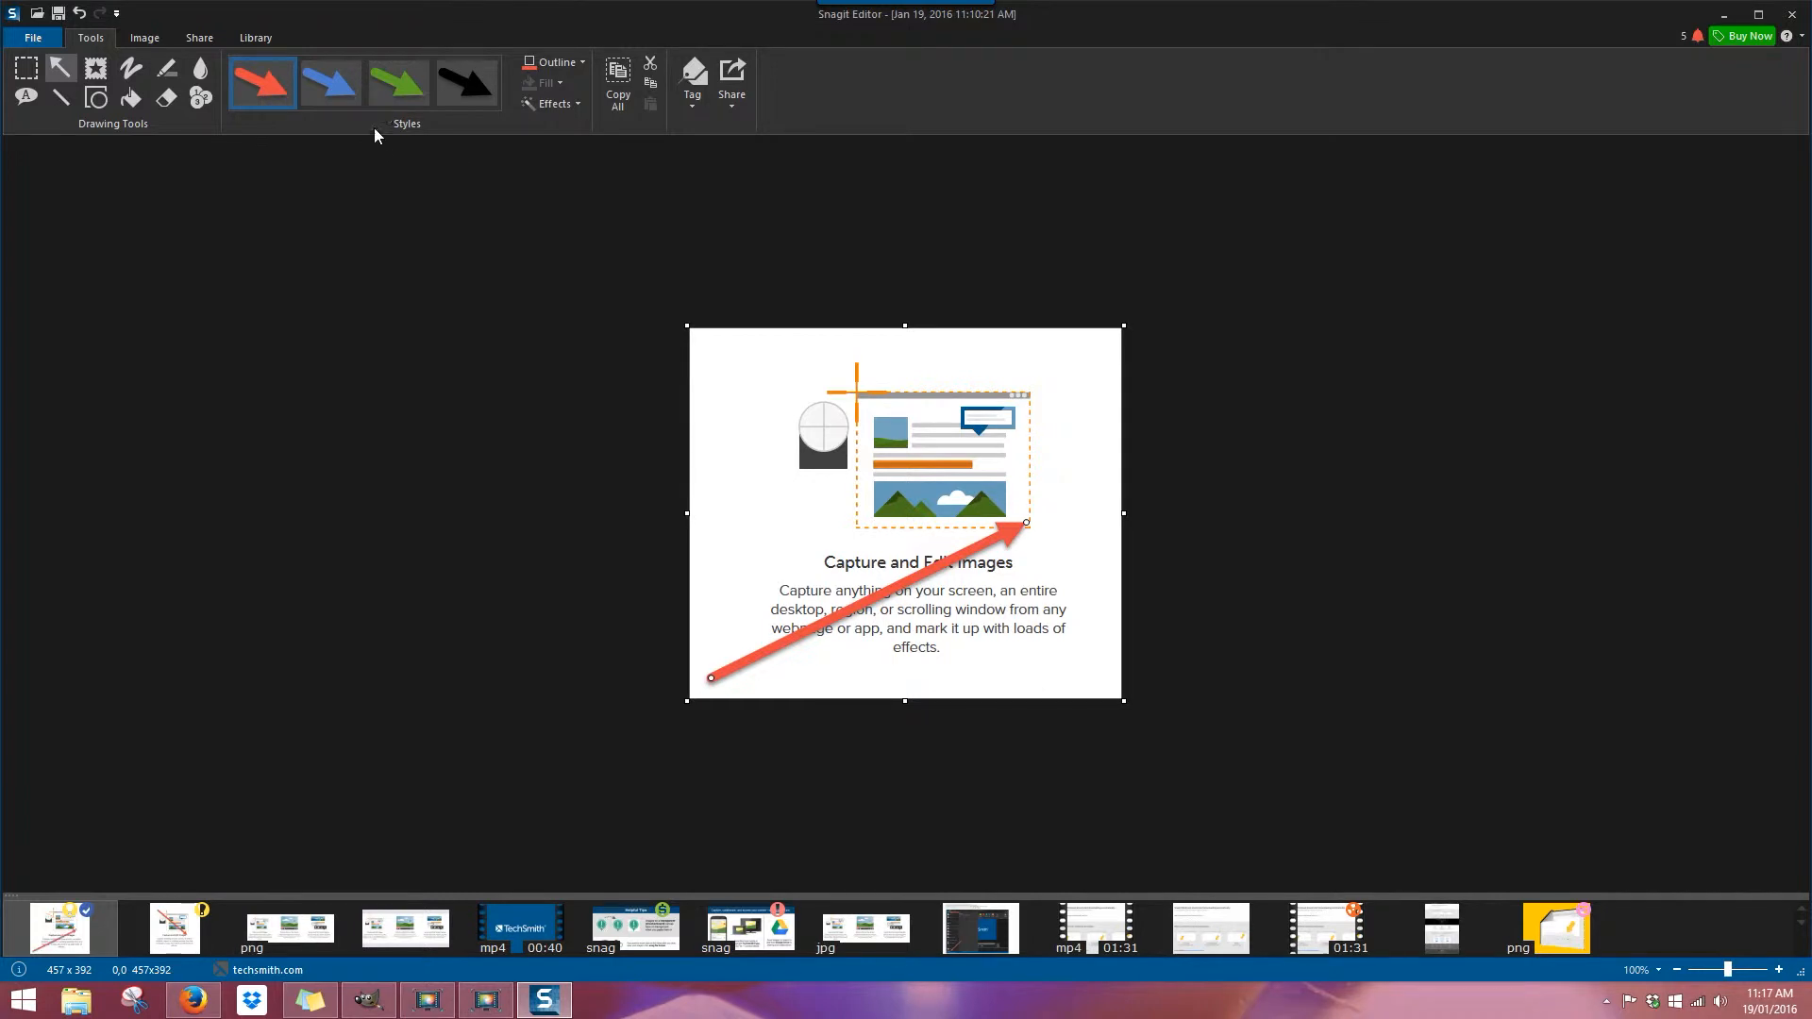
{"action": "left_click", "coordinate": [338, 83]}
{"action": "left_click", "coordinate": [410, 87]}
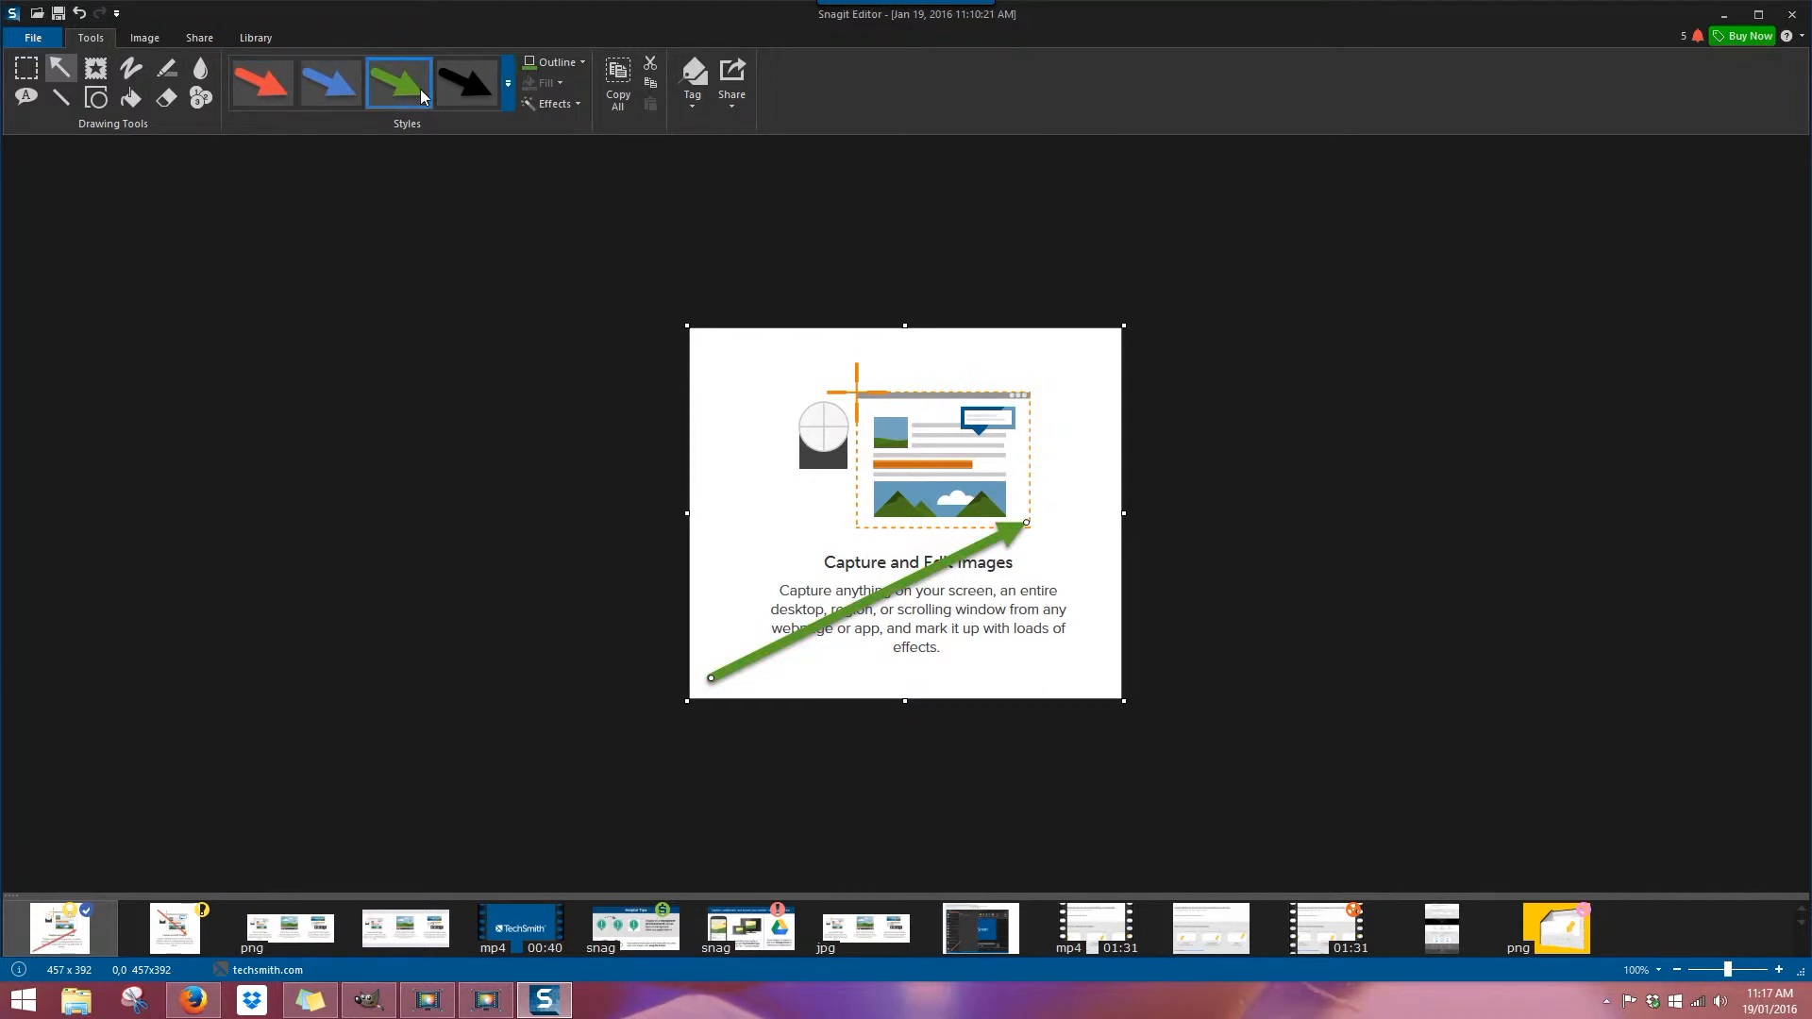
Restyle the selected arrow with the green curved double-headed arrow style.
{"action": "left_click", "coordinate": [449, 91]}
{"action": "left_click", "coordinate": [514, 78]}
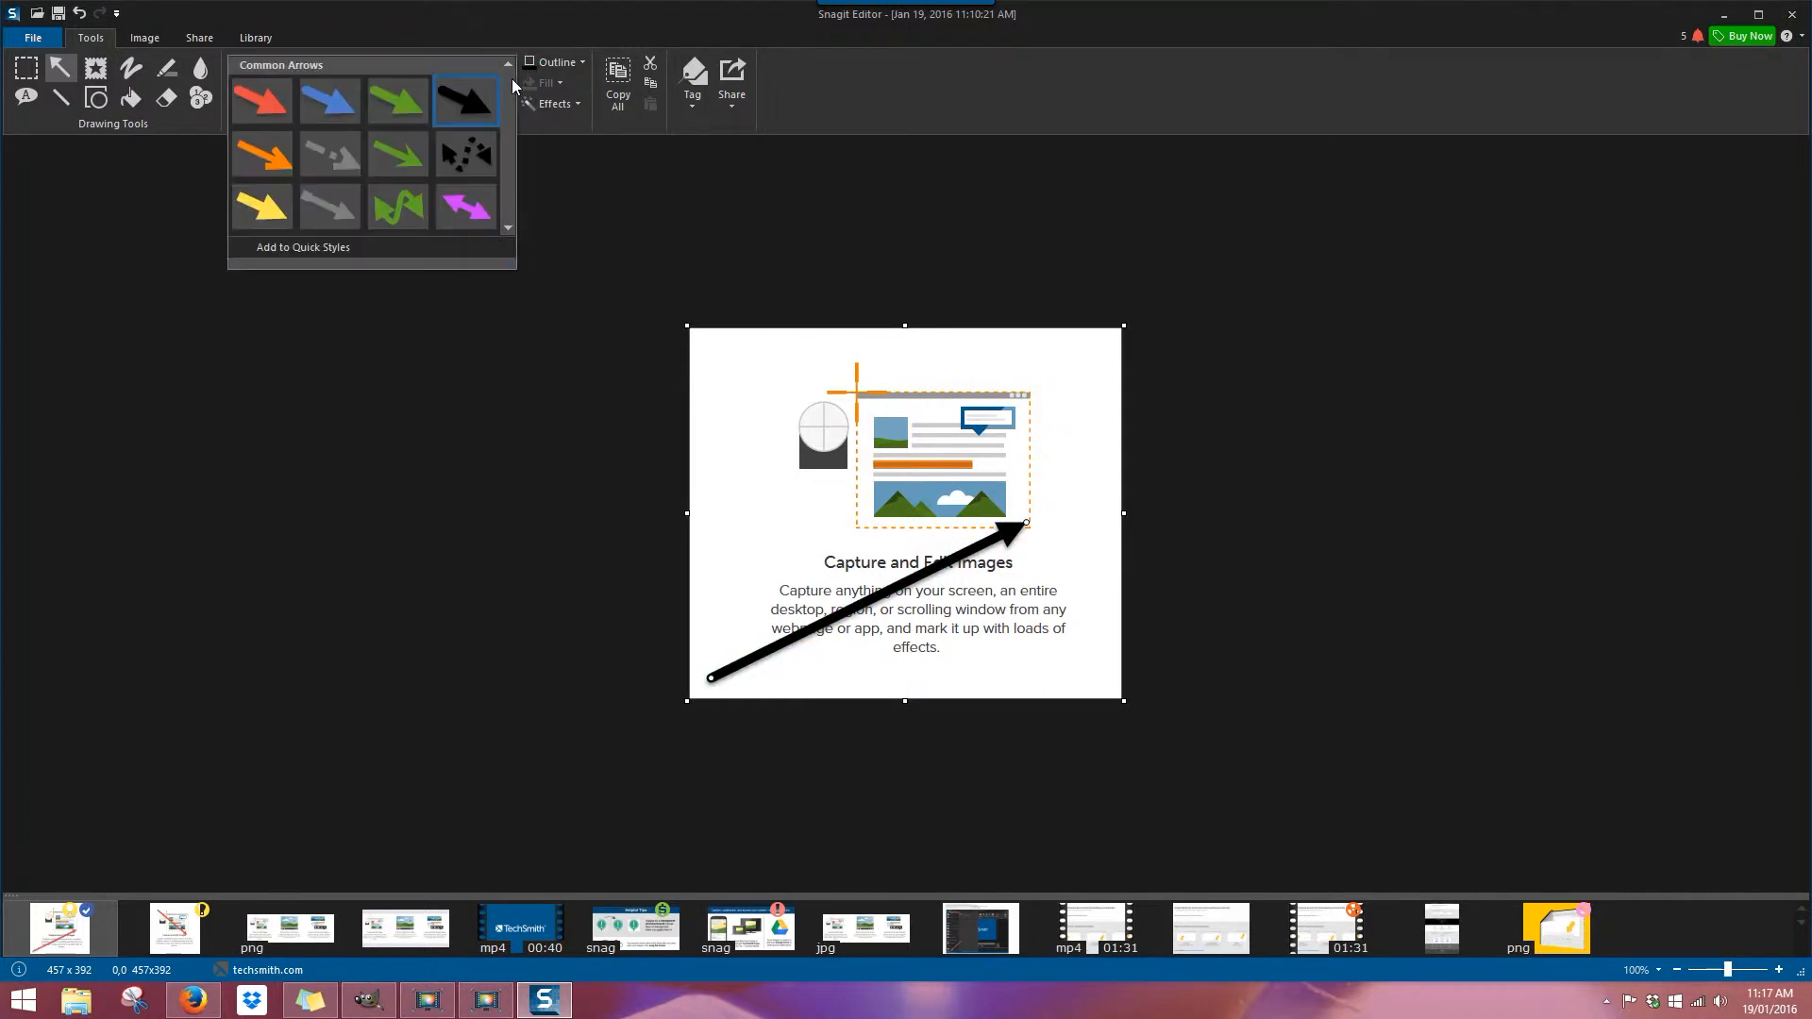
{"action": "left_click", "coordinate": [399, 203]}
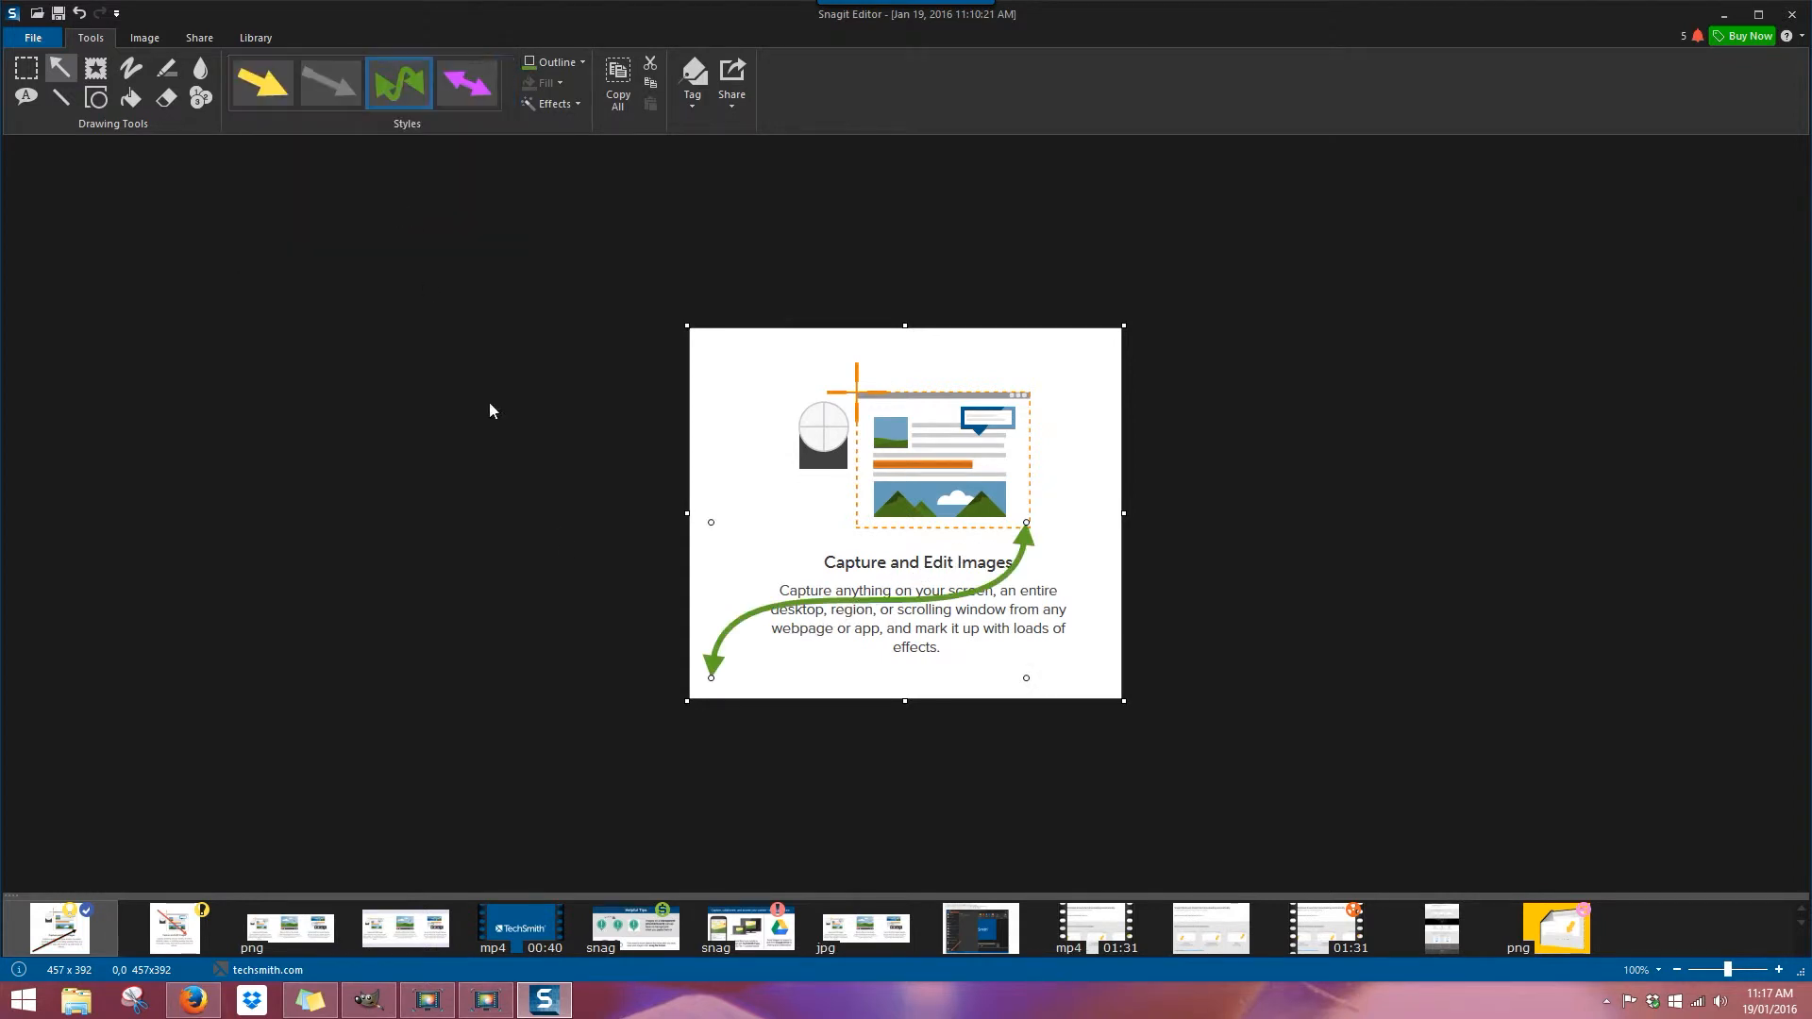
Reshape the curved arrow by moving its lower-left end to the dashed frame's upper-left corner and pulling both curve handles outward beyond the canvas.
{"action": "left_click_drag", "start_coordinate": [710, 677], "coordinate": [856, 388]}
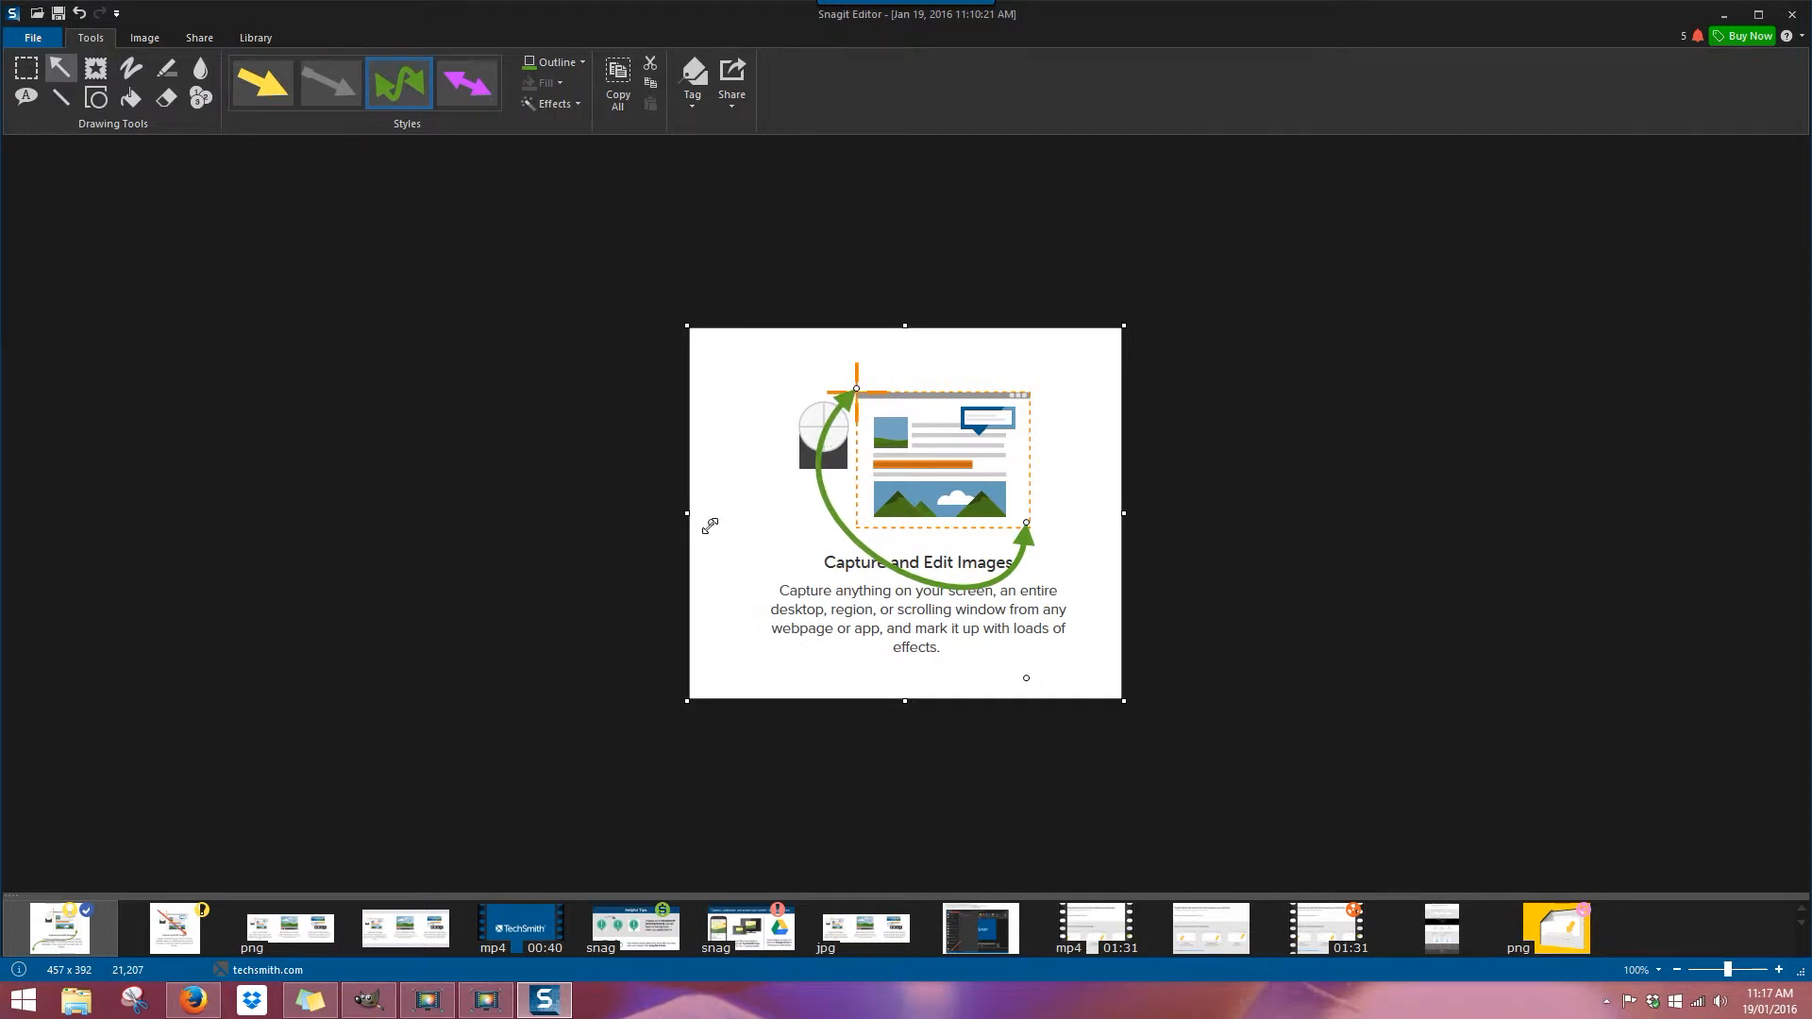
{"action": "left_click_drag", "start_coordinate": [710, 525], "coordinate": [570, 600]}
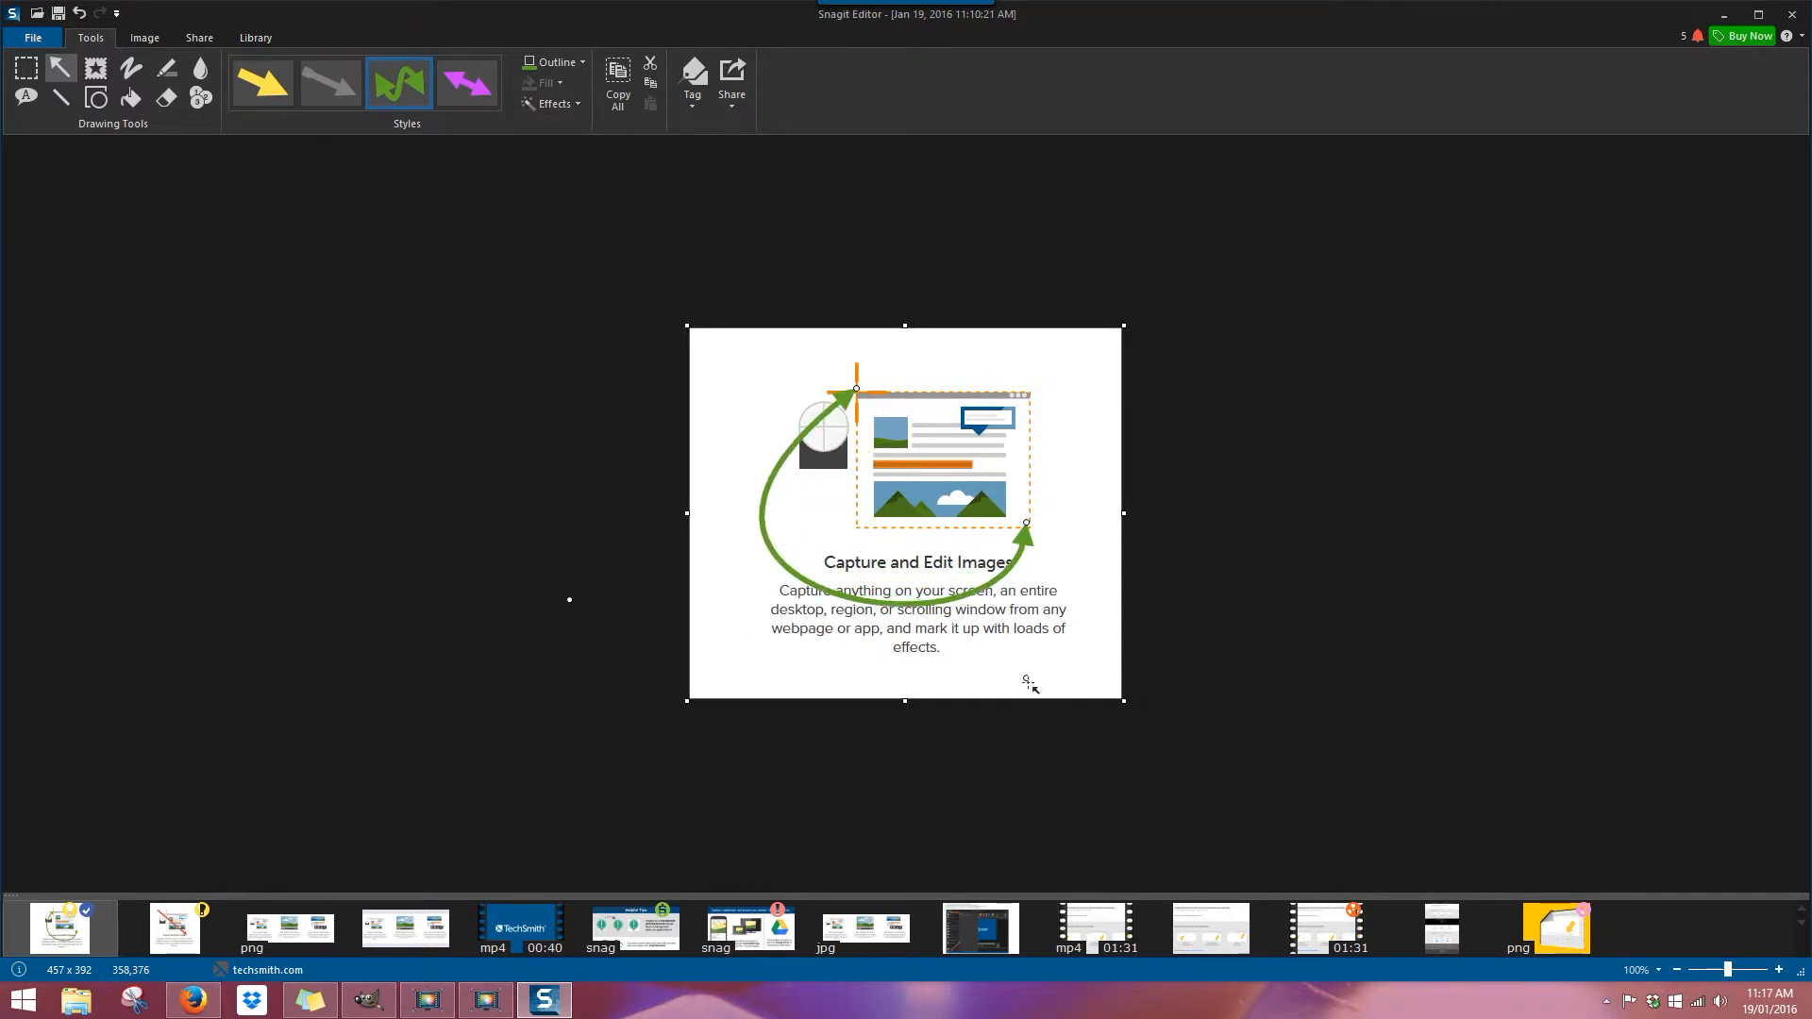
{"action": "left_click_drag", "start_coordinate": [1028, 676], "coordinate": [1216, 304]}
Set the curved arrow's outline colour to dark orange and add a drop shadow to it.
{"action": "left_click", "coordinate": [541, 68]}
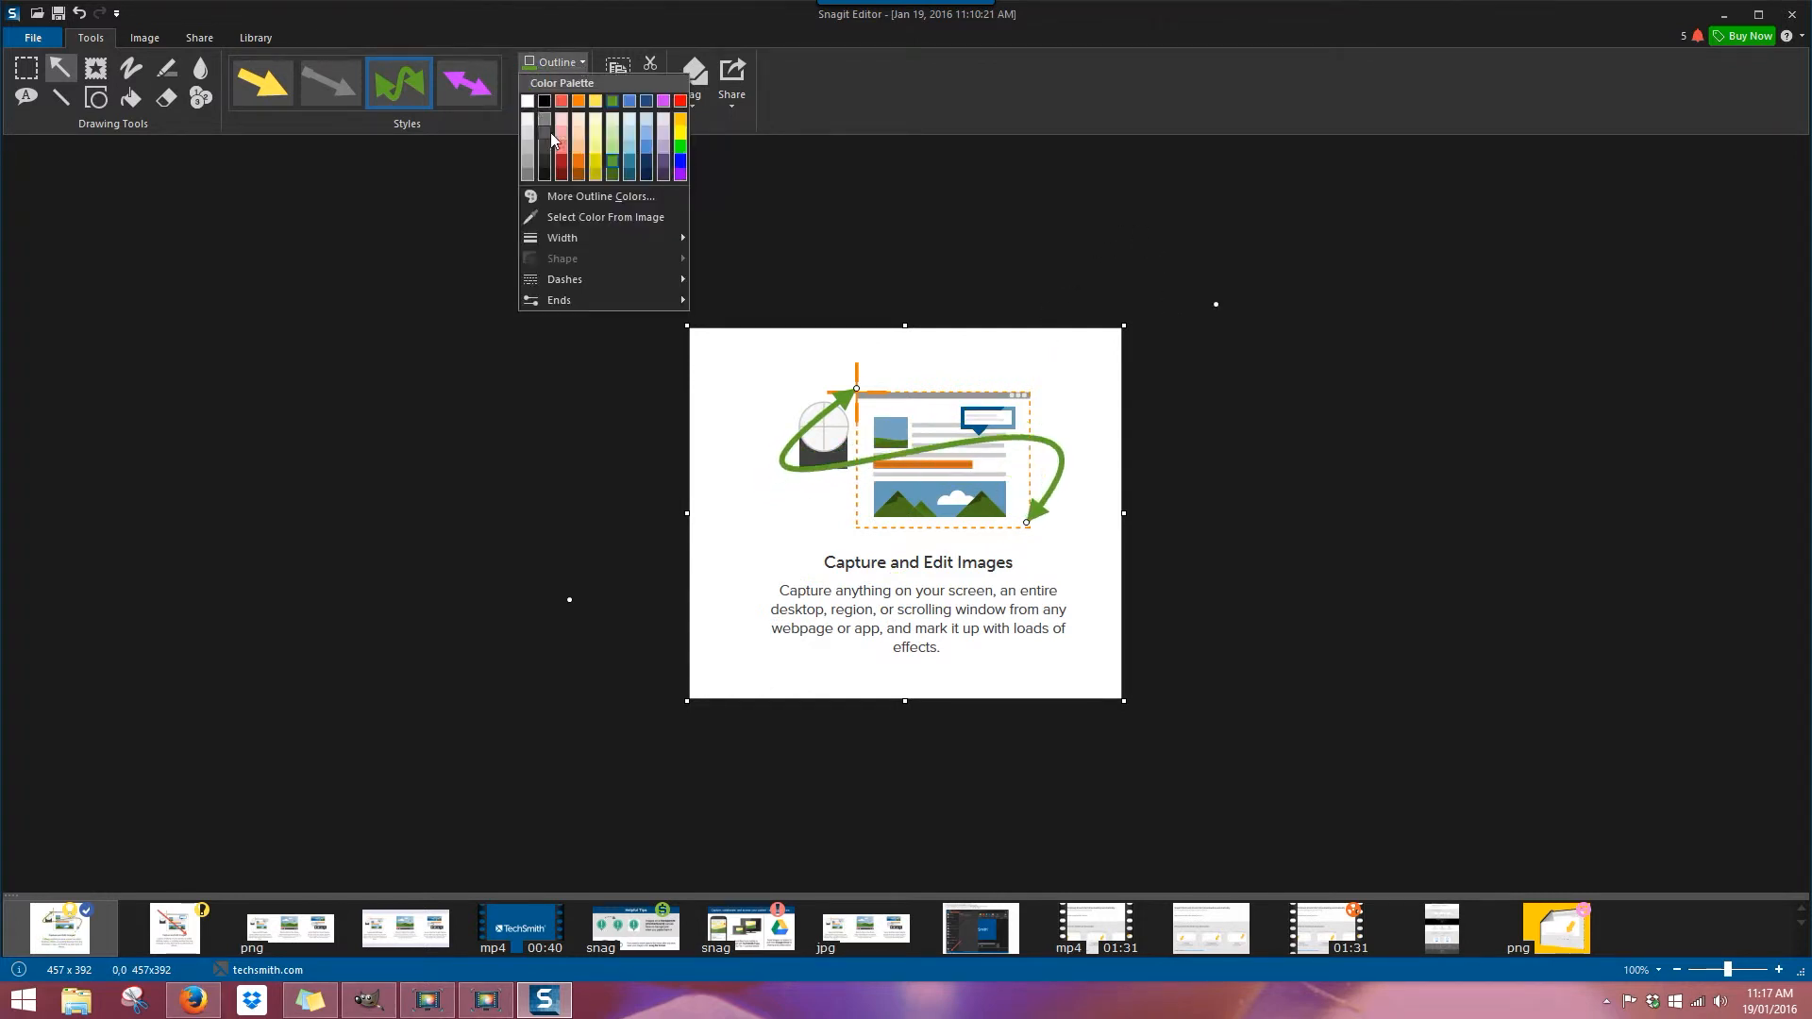
{"action": "left_click", "coordinate": [579, 161]}
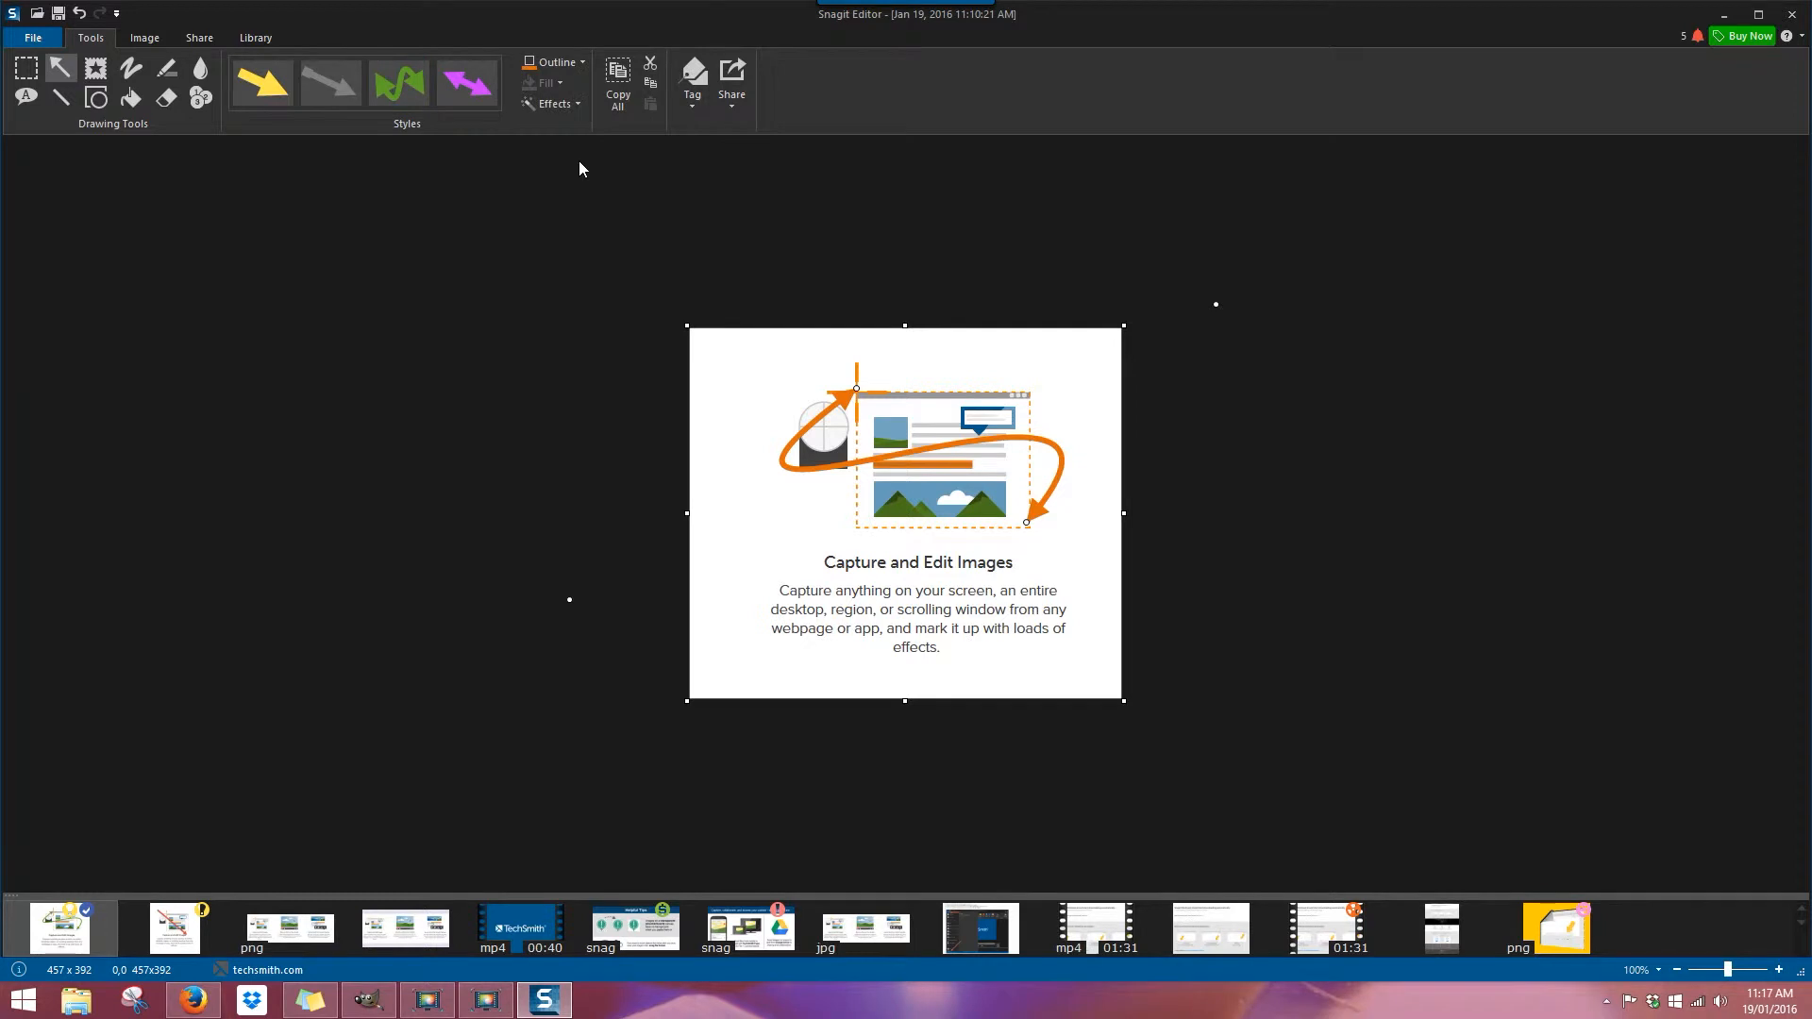
{"action": "left_click", "coordinate": [552, 104]}
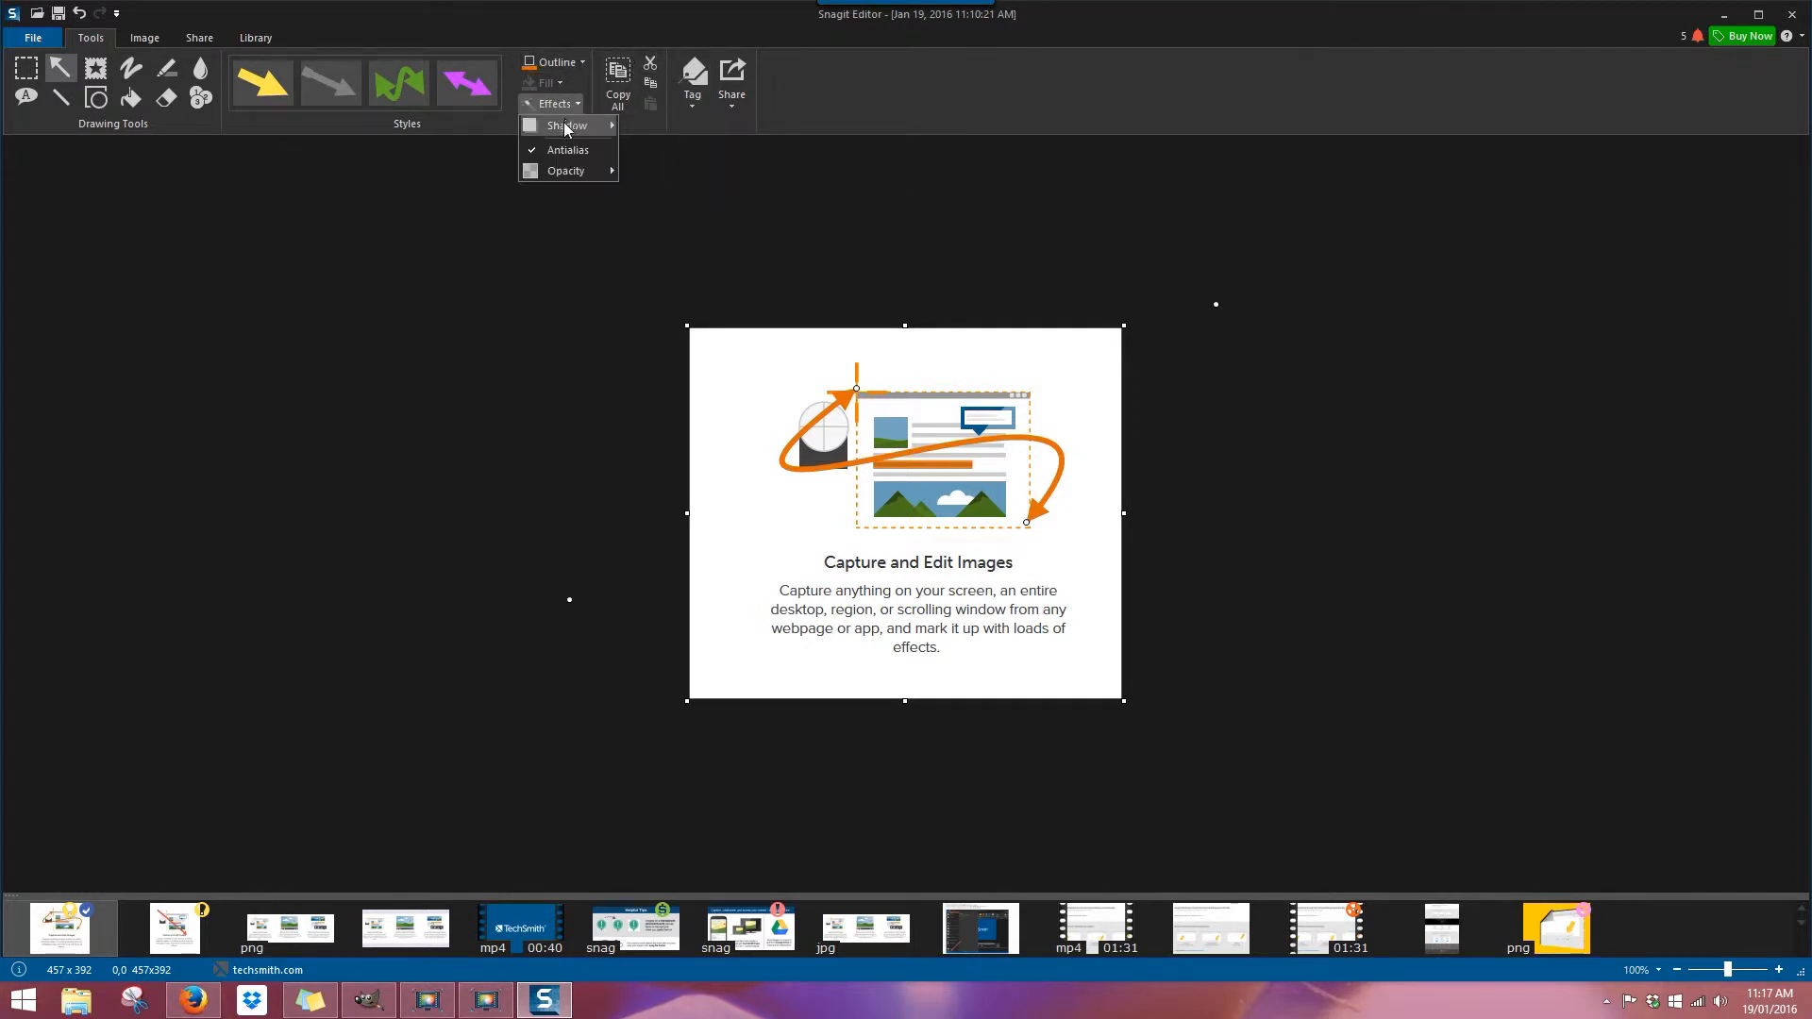
{"action": "mouse_move", "coordinate": [564, 123]}
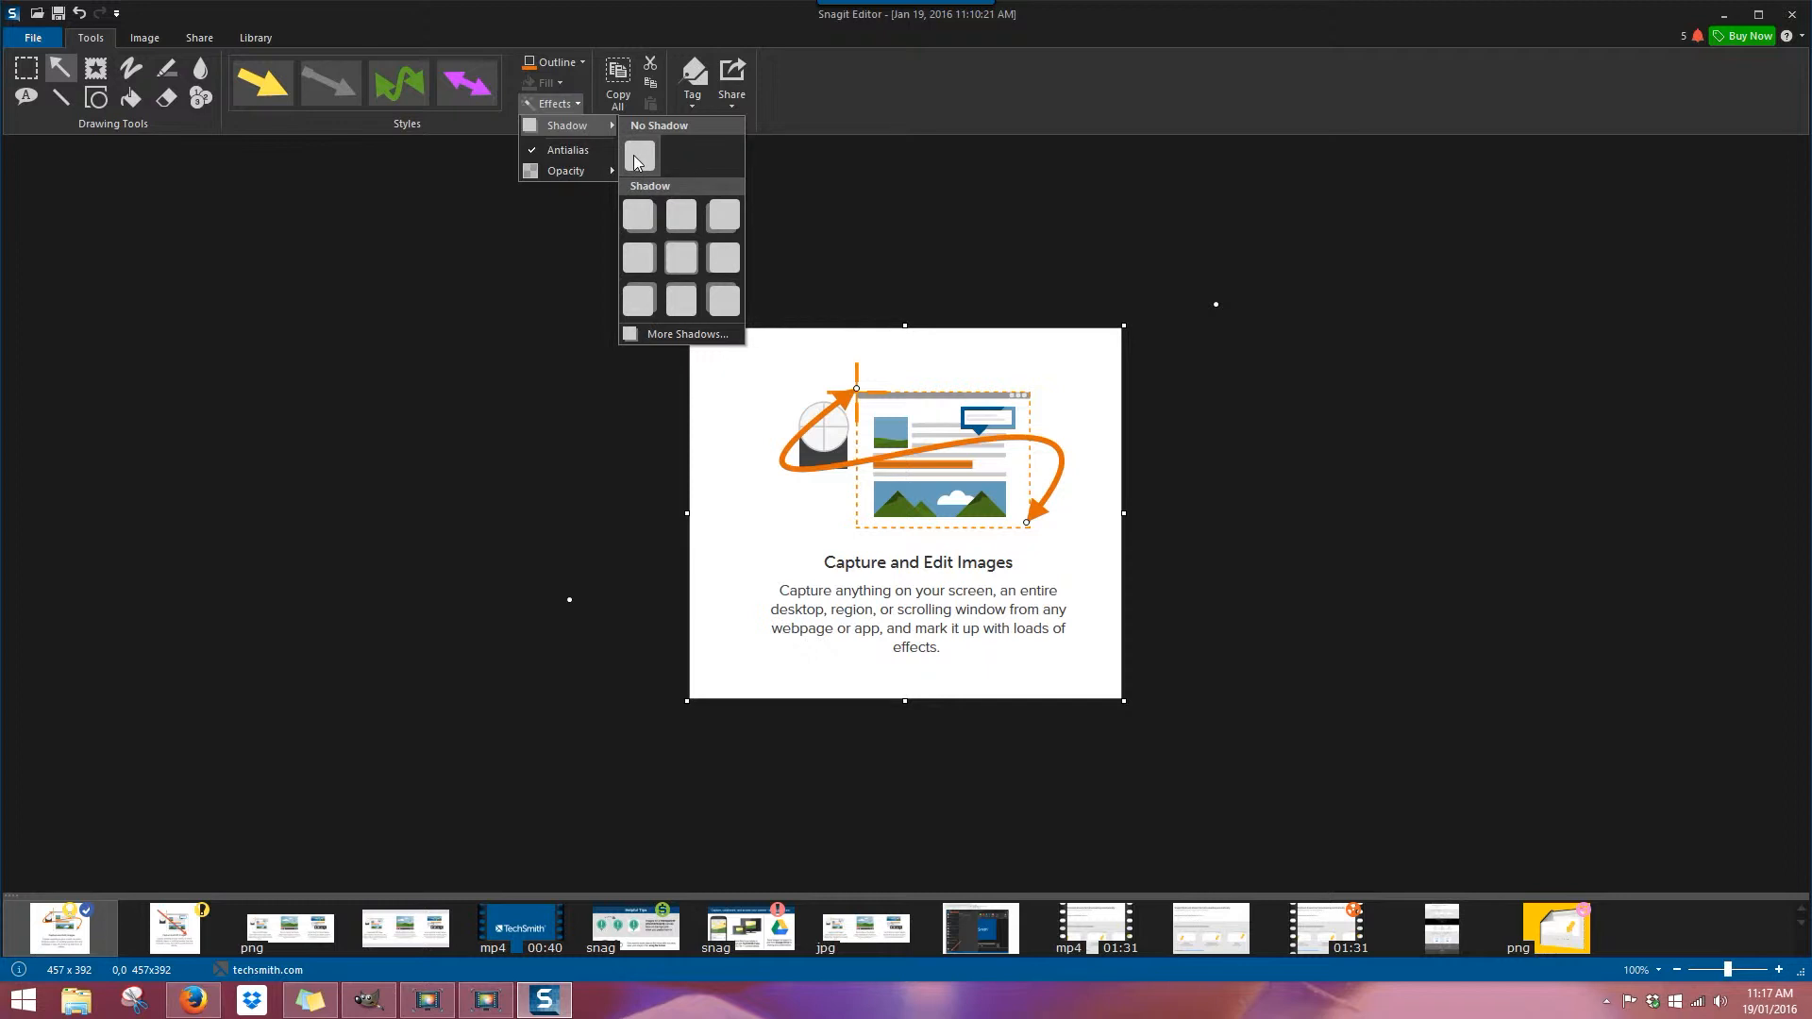
{"action": "left_click", "coordinate": [635, 216]}
Preview the opacity levels on the curved arrow and delete the arrow from the canvas.
{"action": "left_click", "coordinate": [566, 104]}
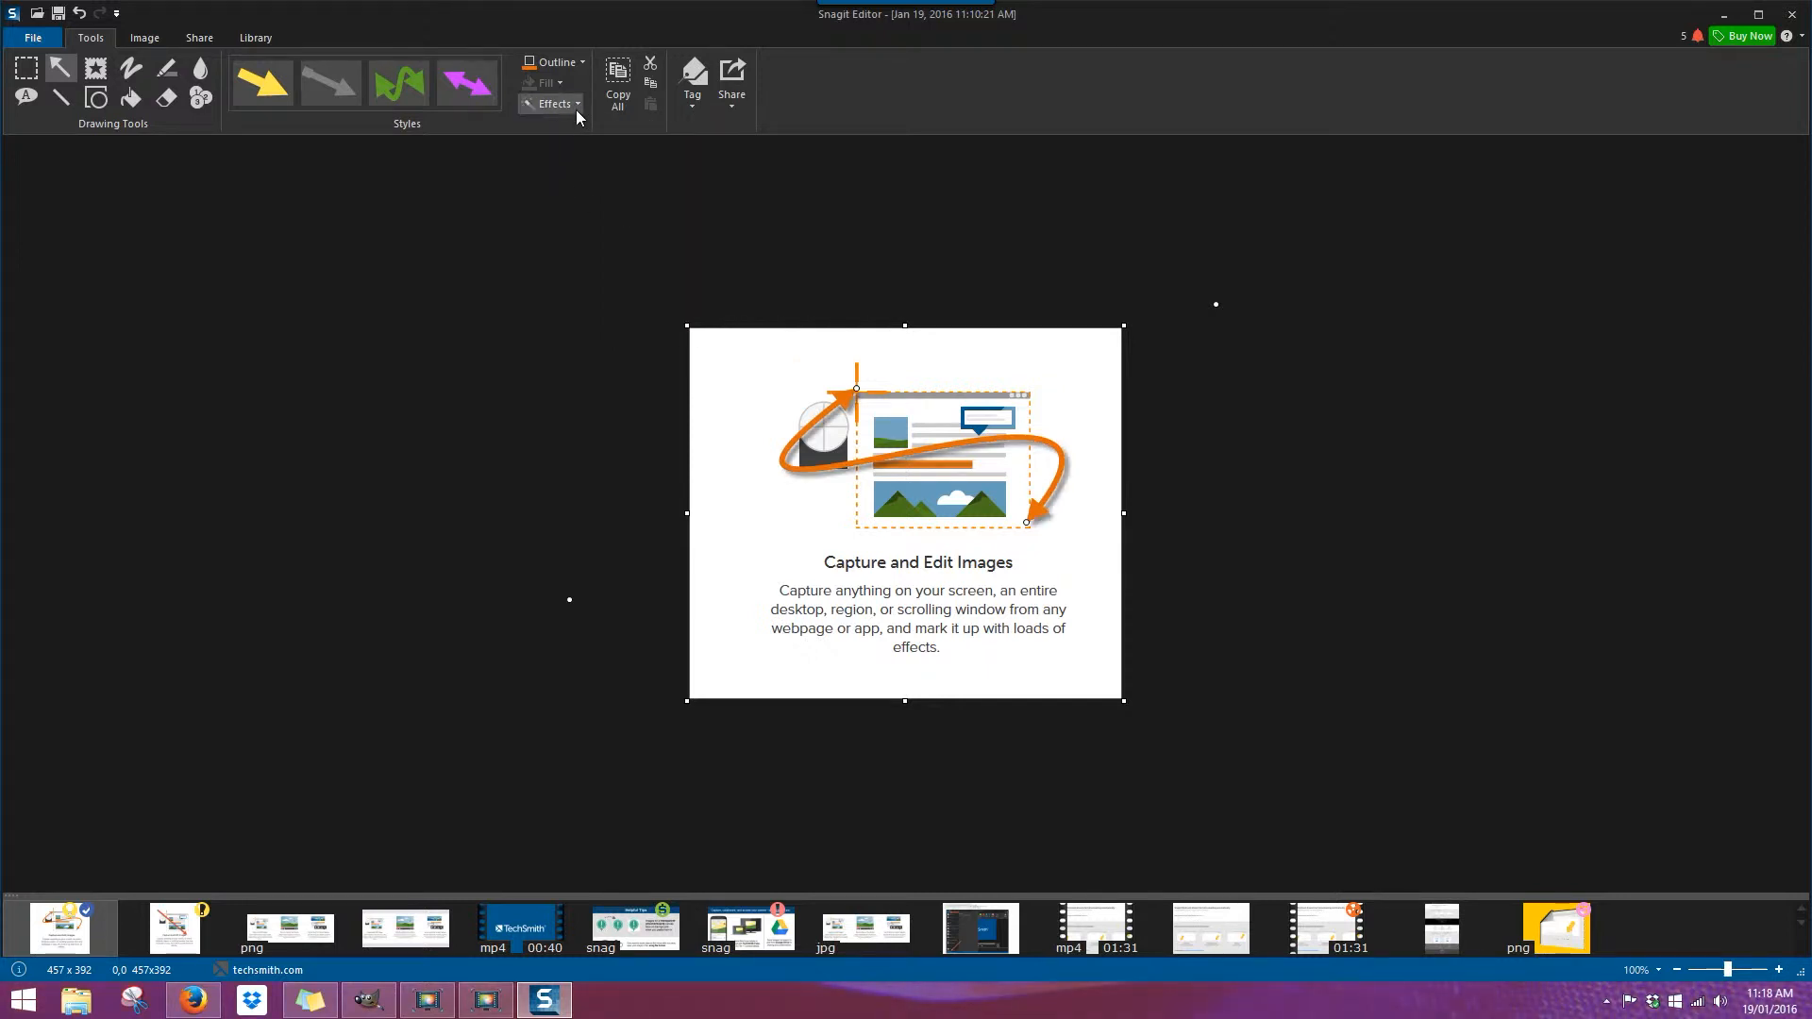
{"action": "mouse_move", "coordinate": [569, 172]}
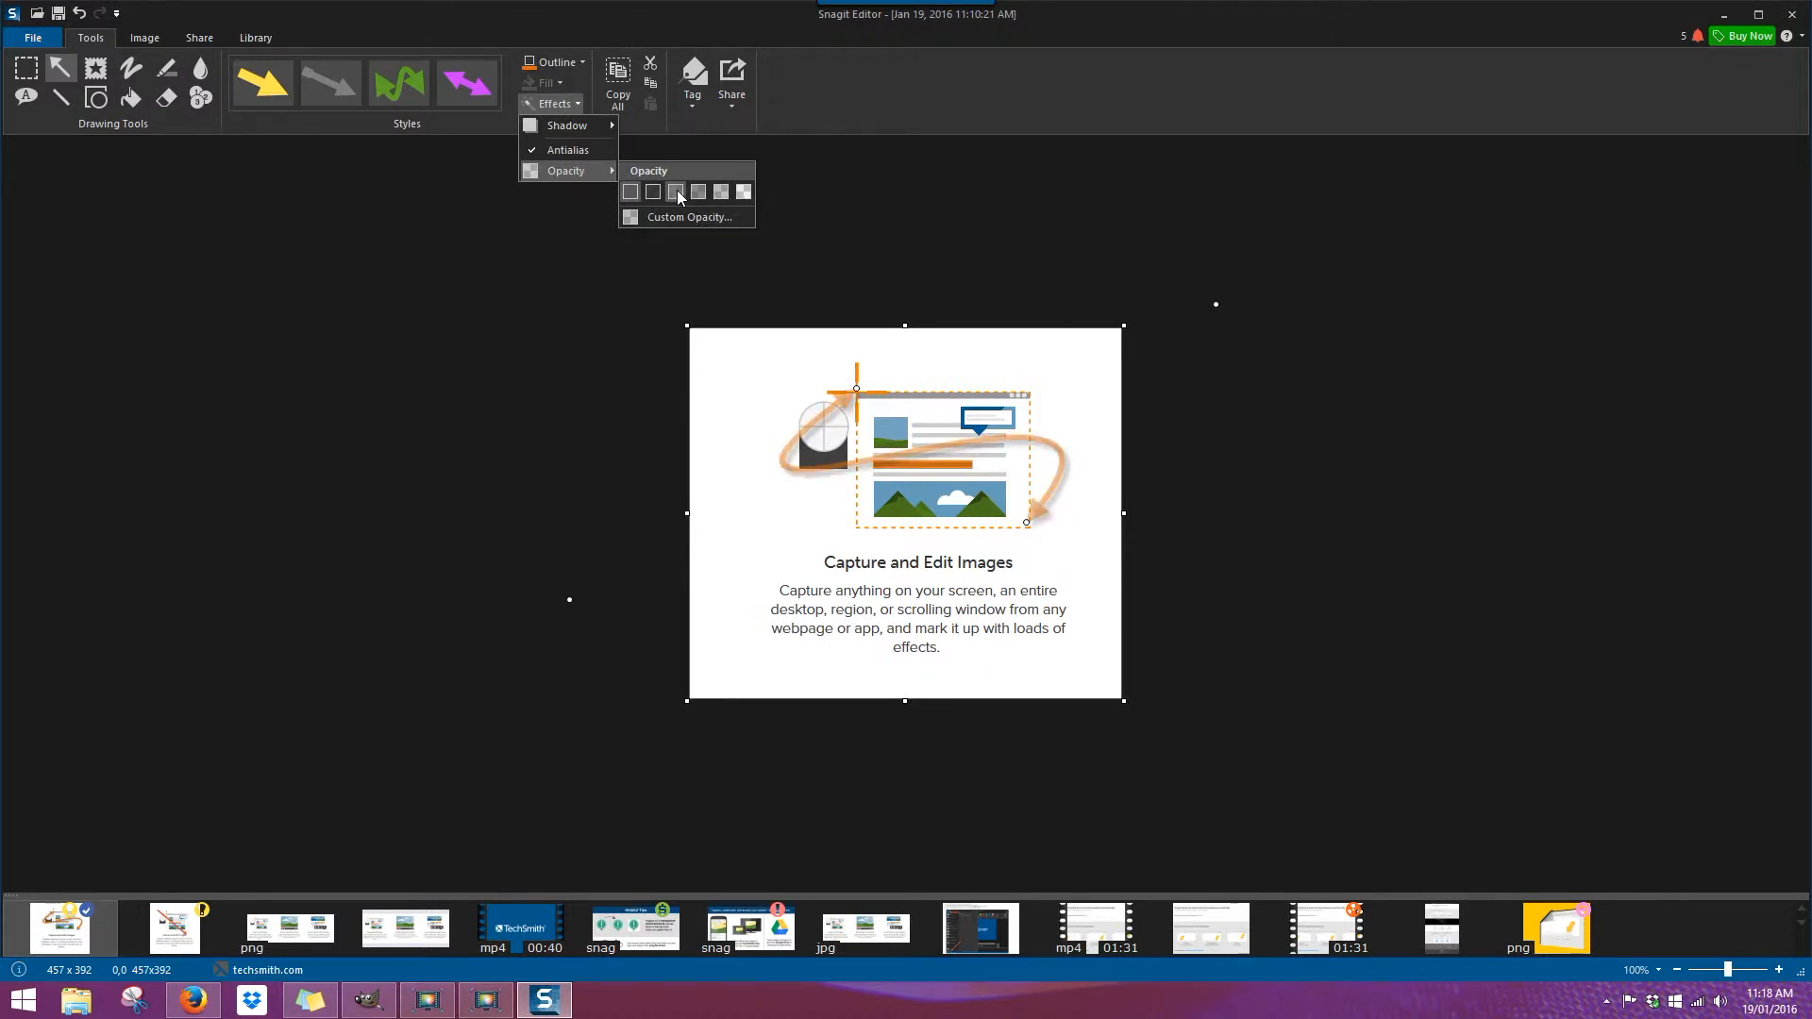
{"action": "mouse_move", "coordinate": [535, 134]}
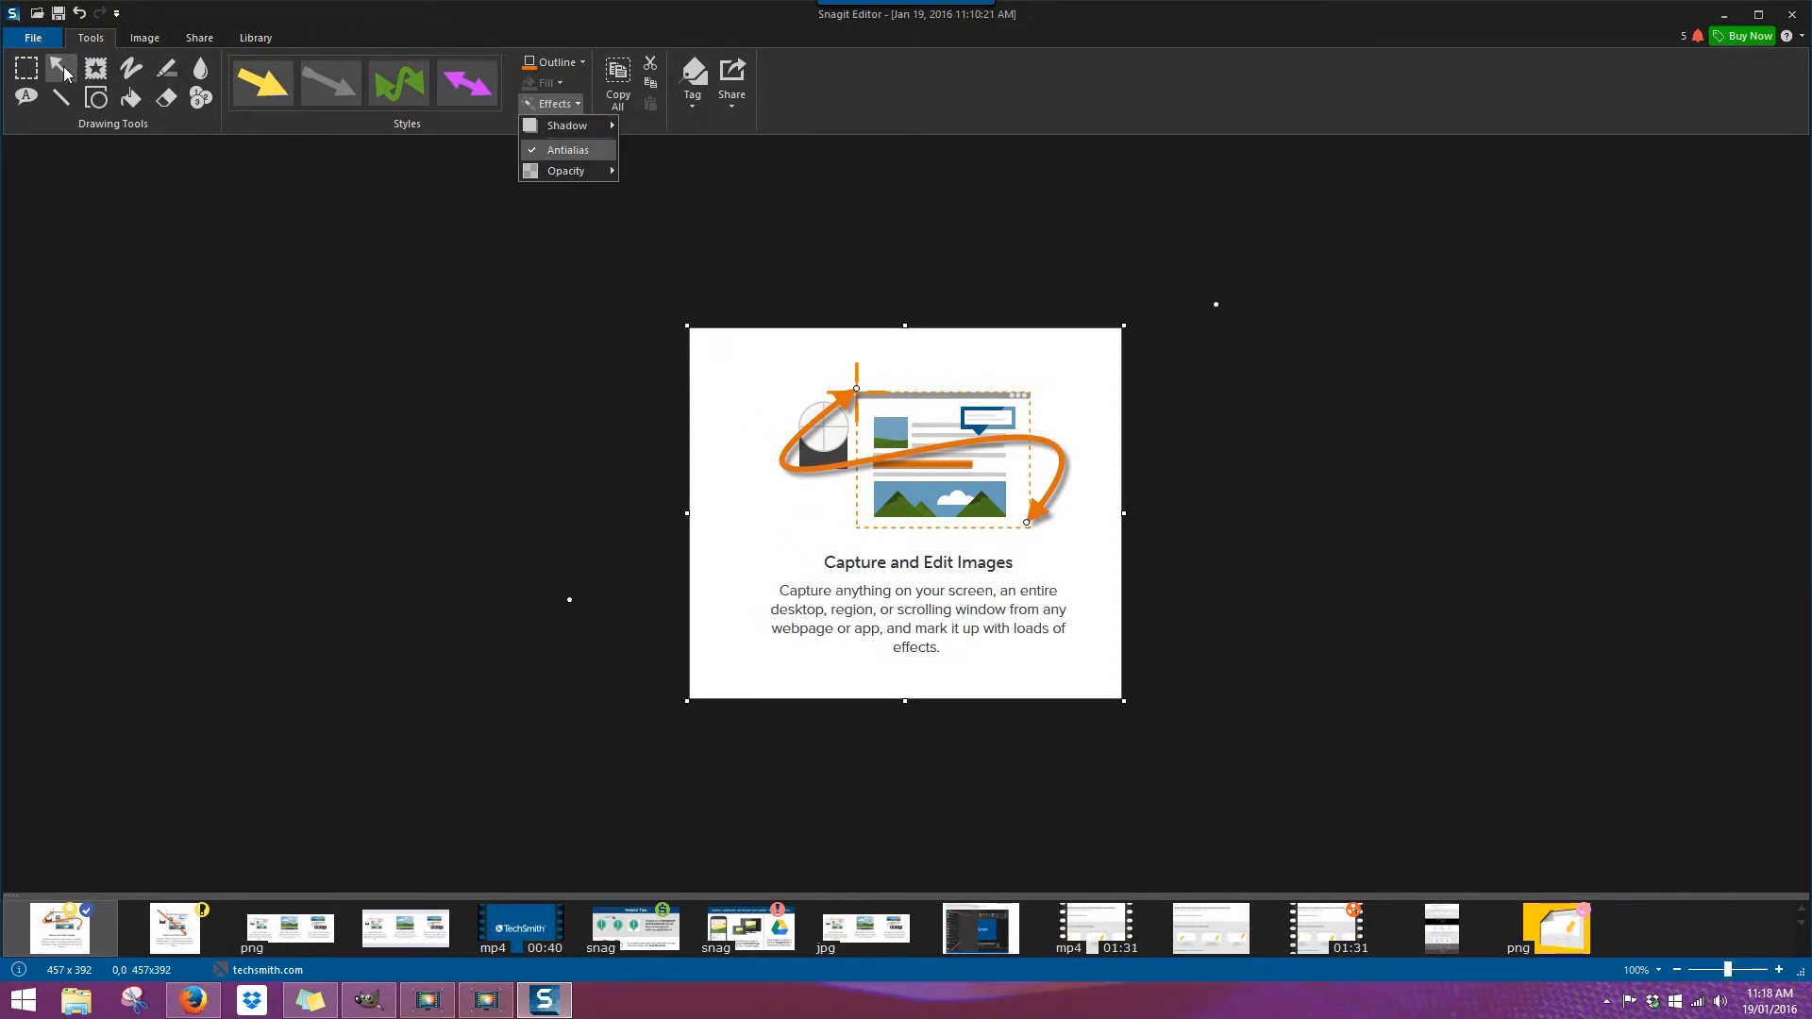
{"action": "left_click", "coordinate": [847, 398]}
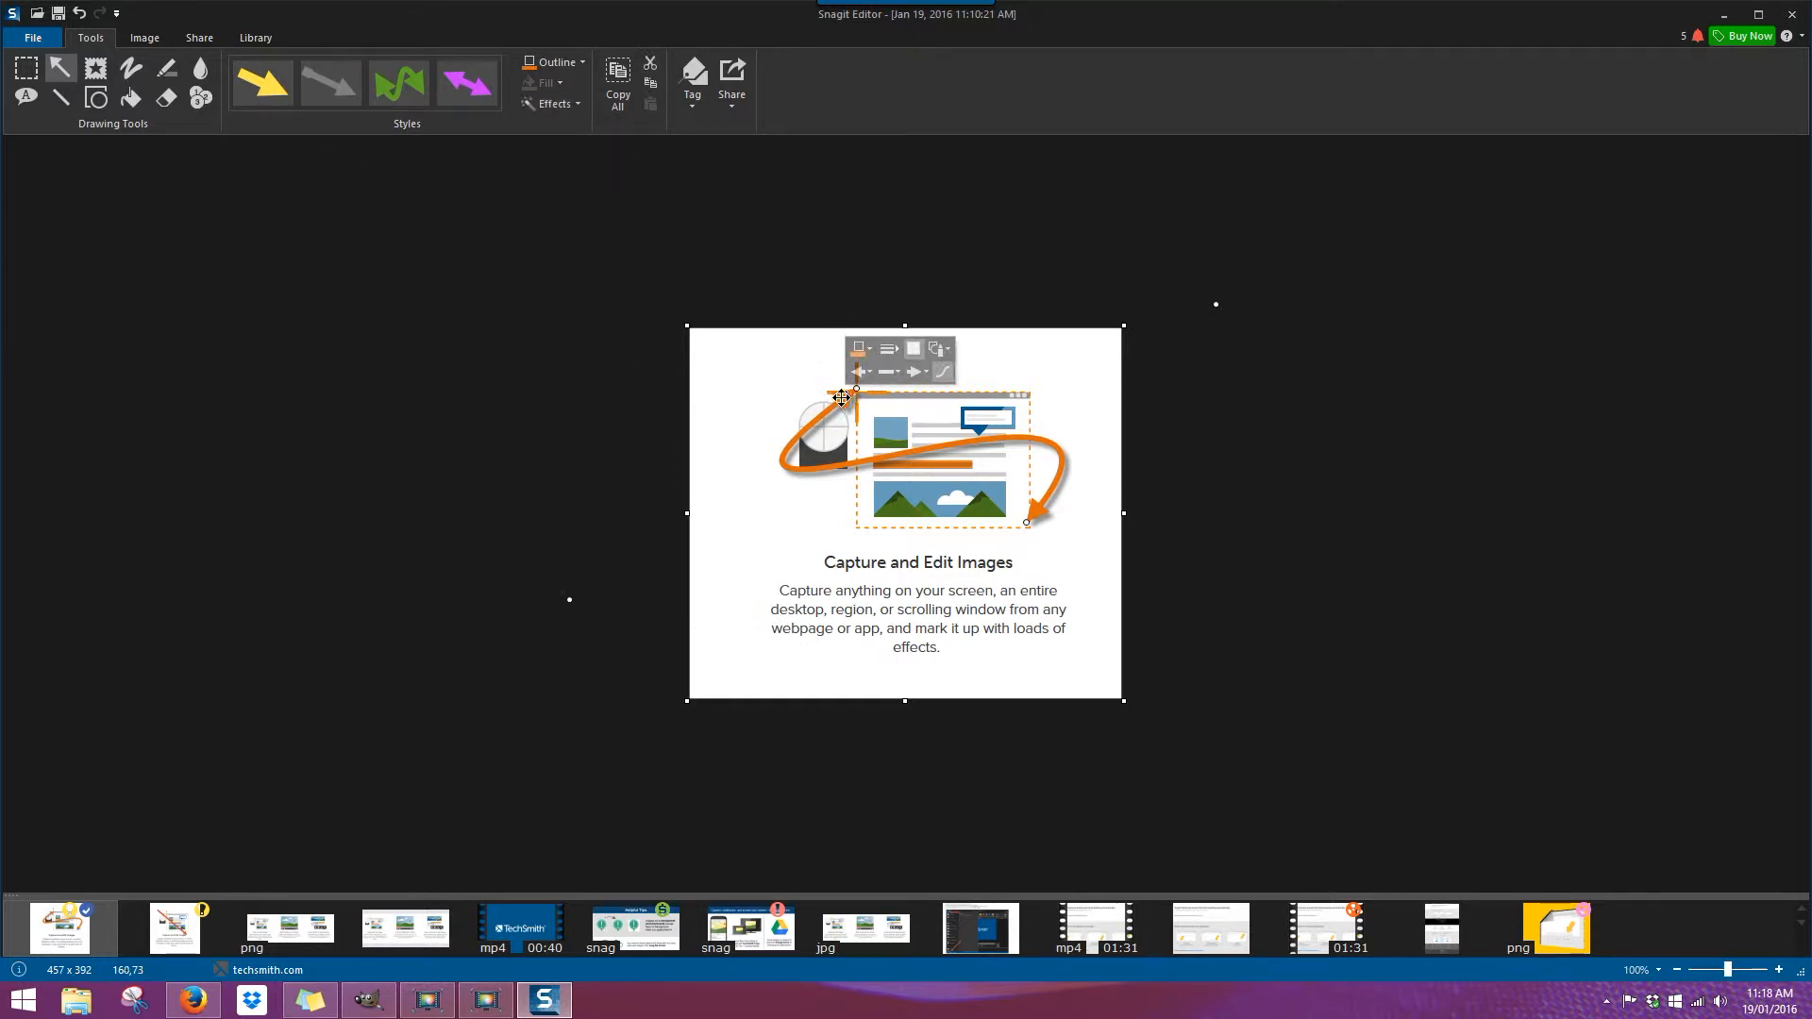
{"action": "key", "text": "Delete"}
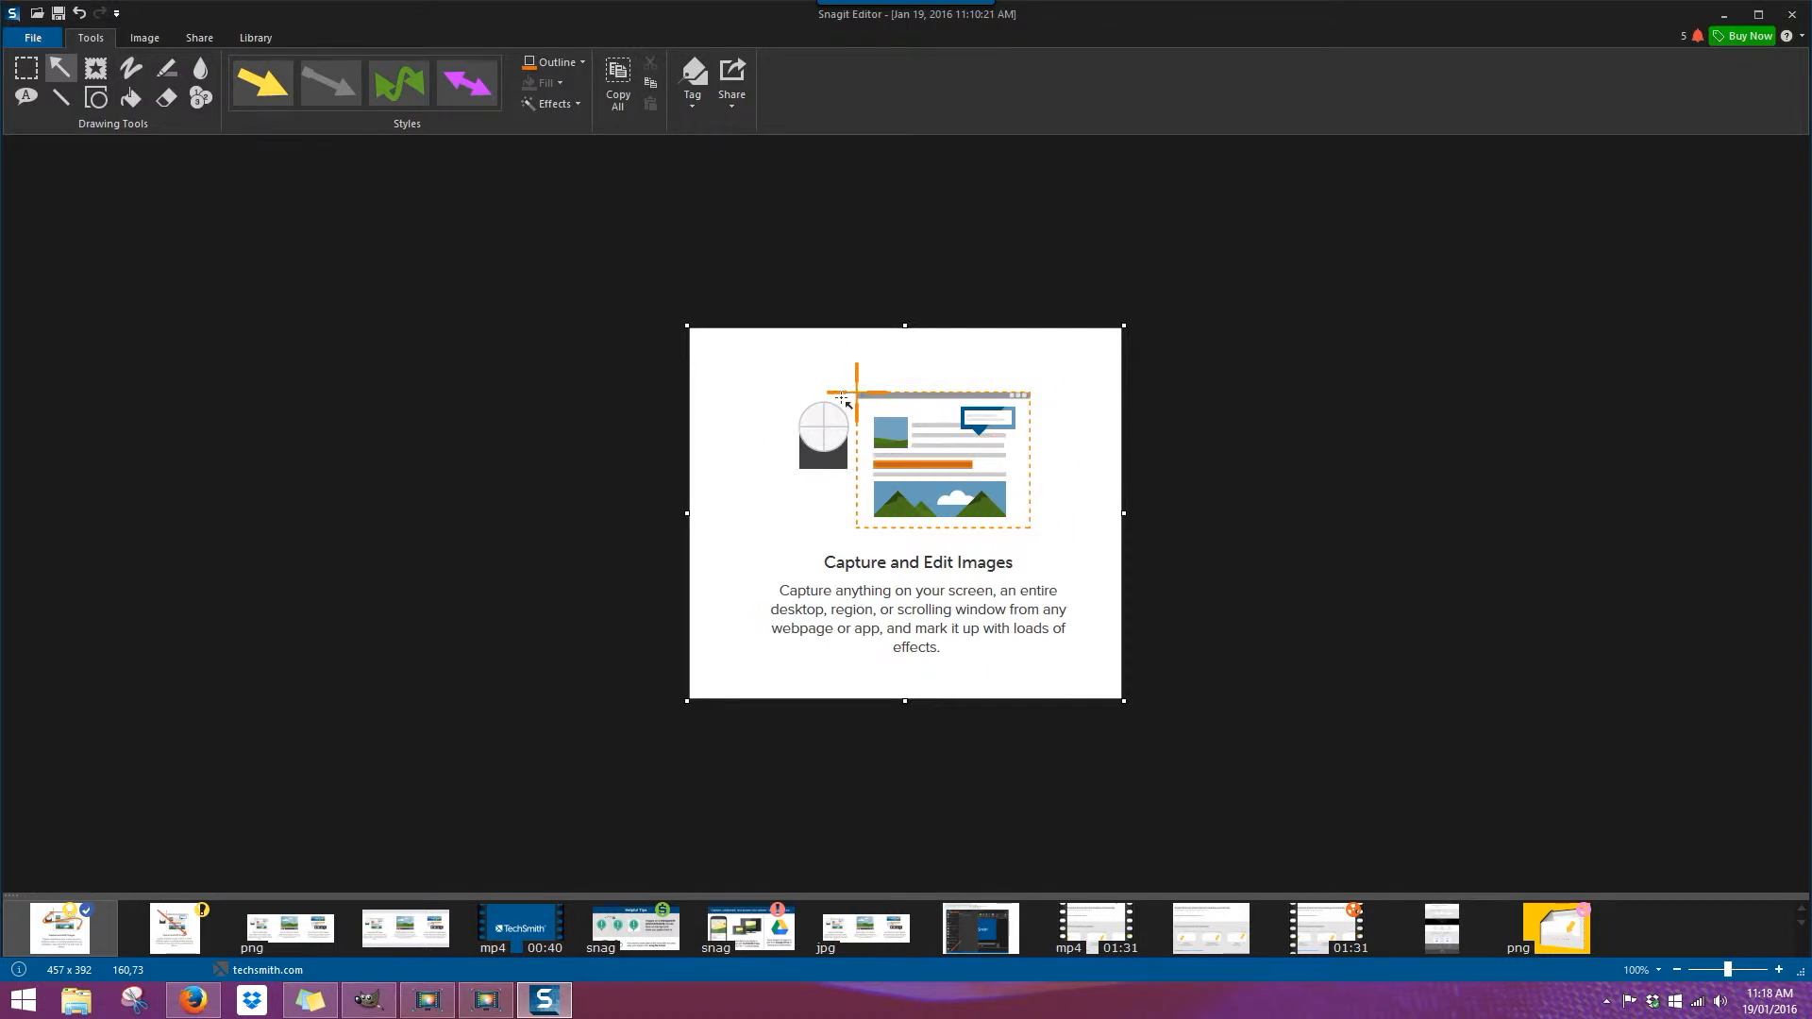
Place two red ellipse stamps and two green check mark stamps around the illustration, and enlarge the upper ellipse across the text.
{"action": "left_click", "coordinate": [95, 72]}
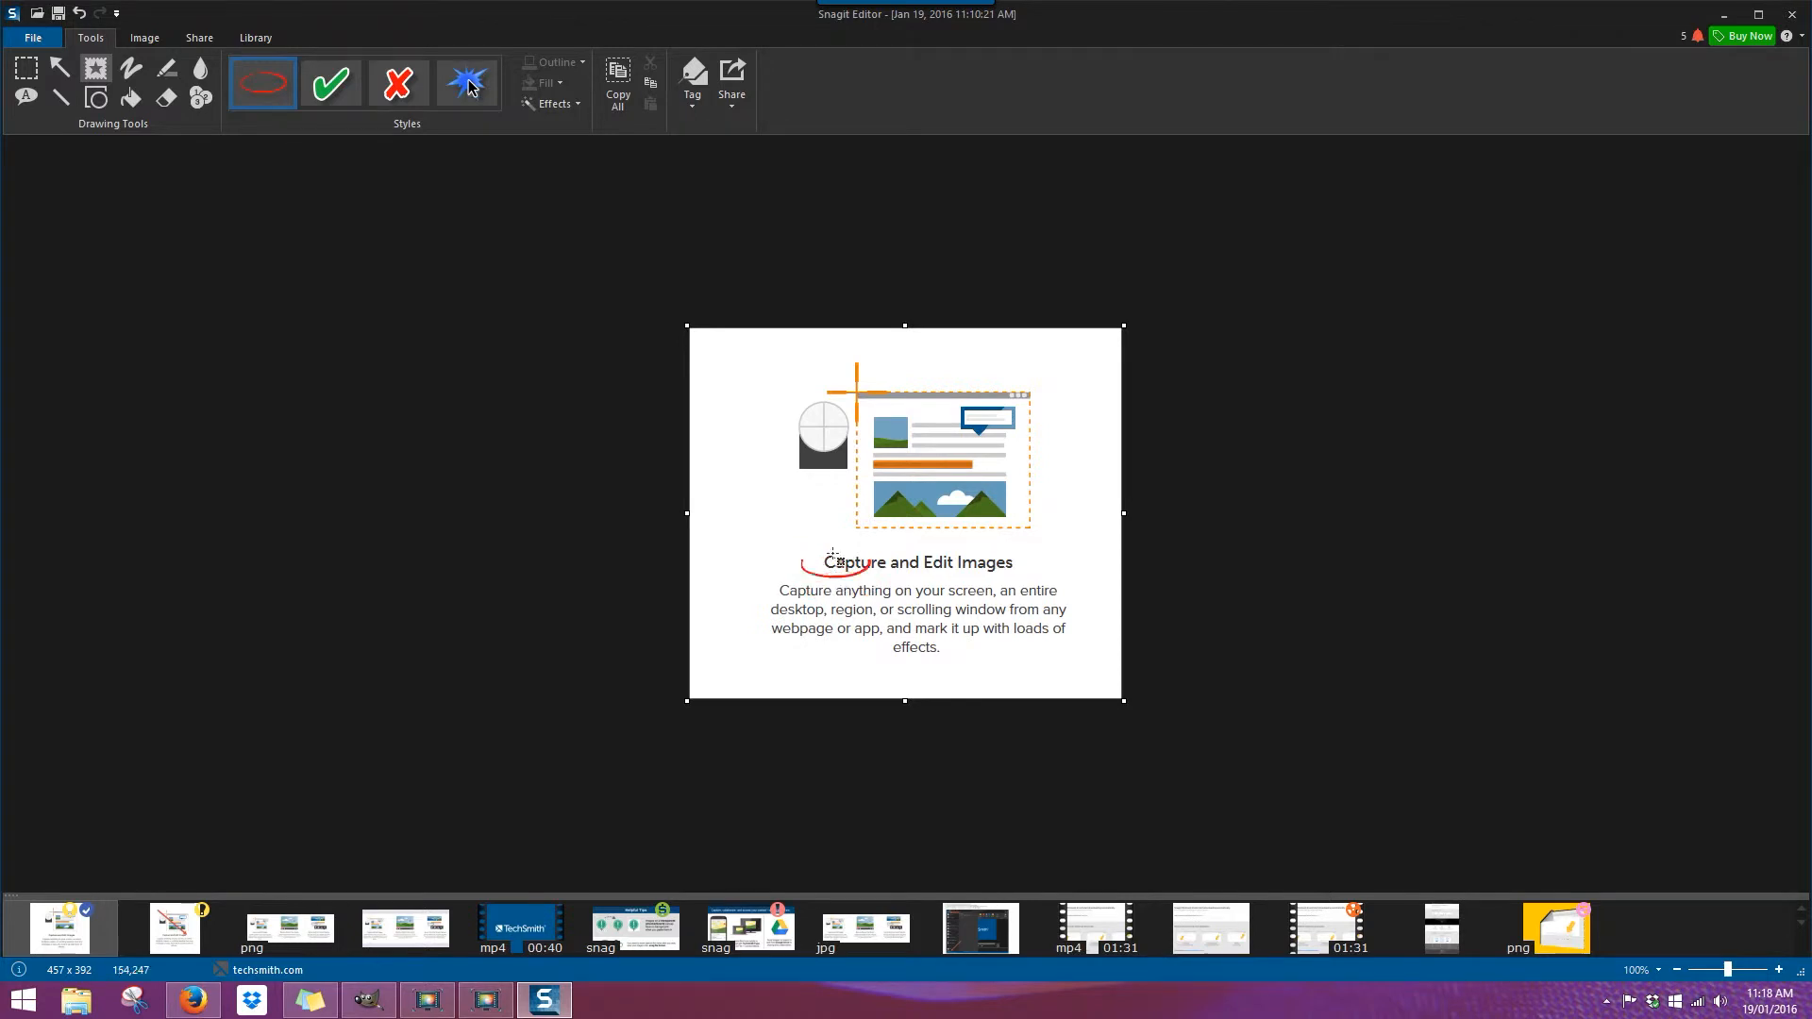
{"action": "left_click", "coordinate": [779, 526]}
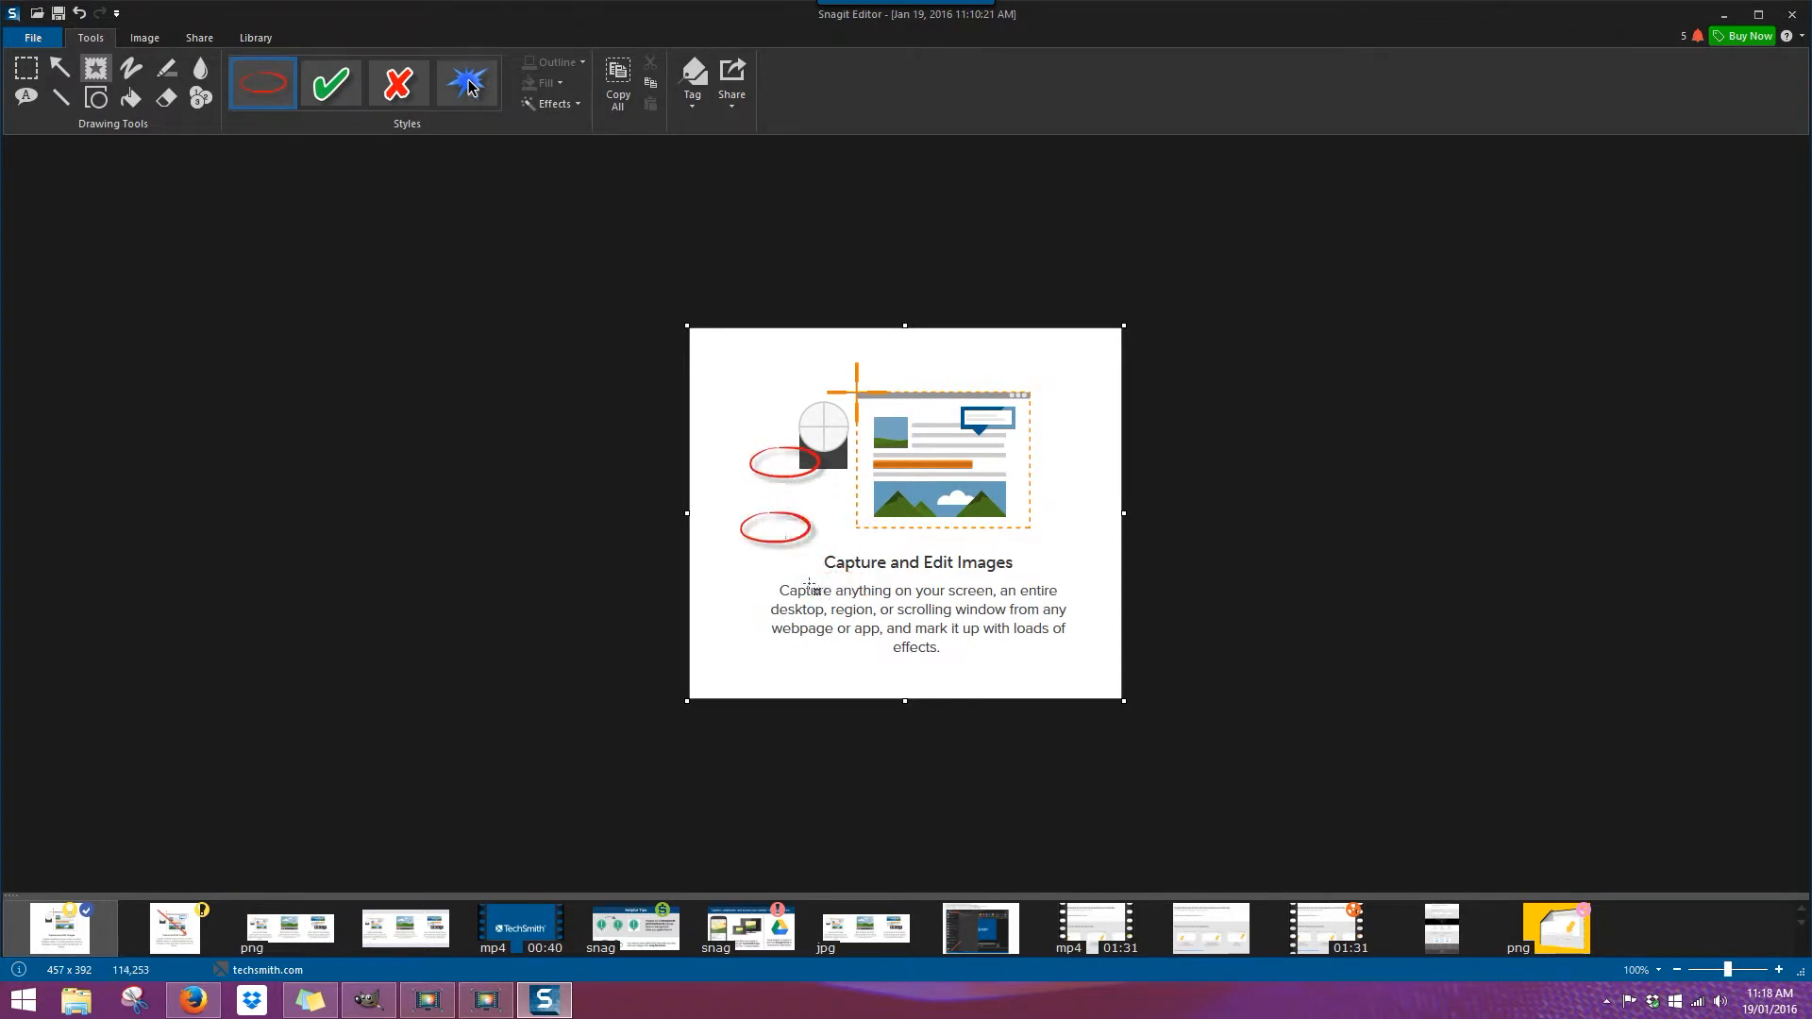
{"action": "left_click", "coordinate": [331, 99]}
{"action": "left_click", "coordinate": [915, 357]}
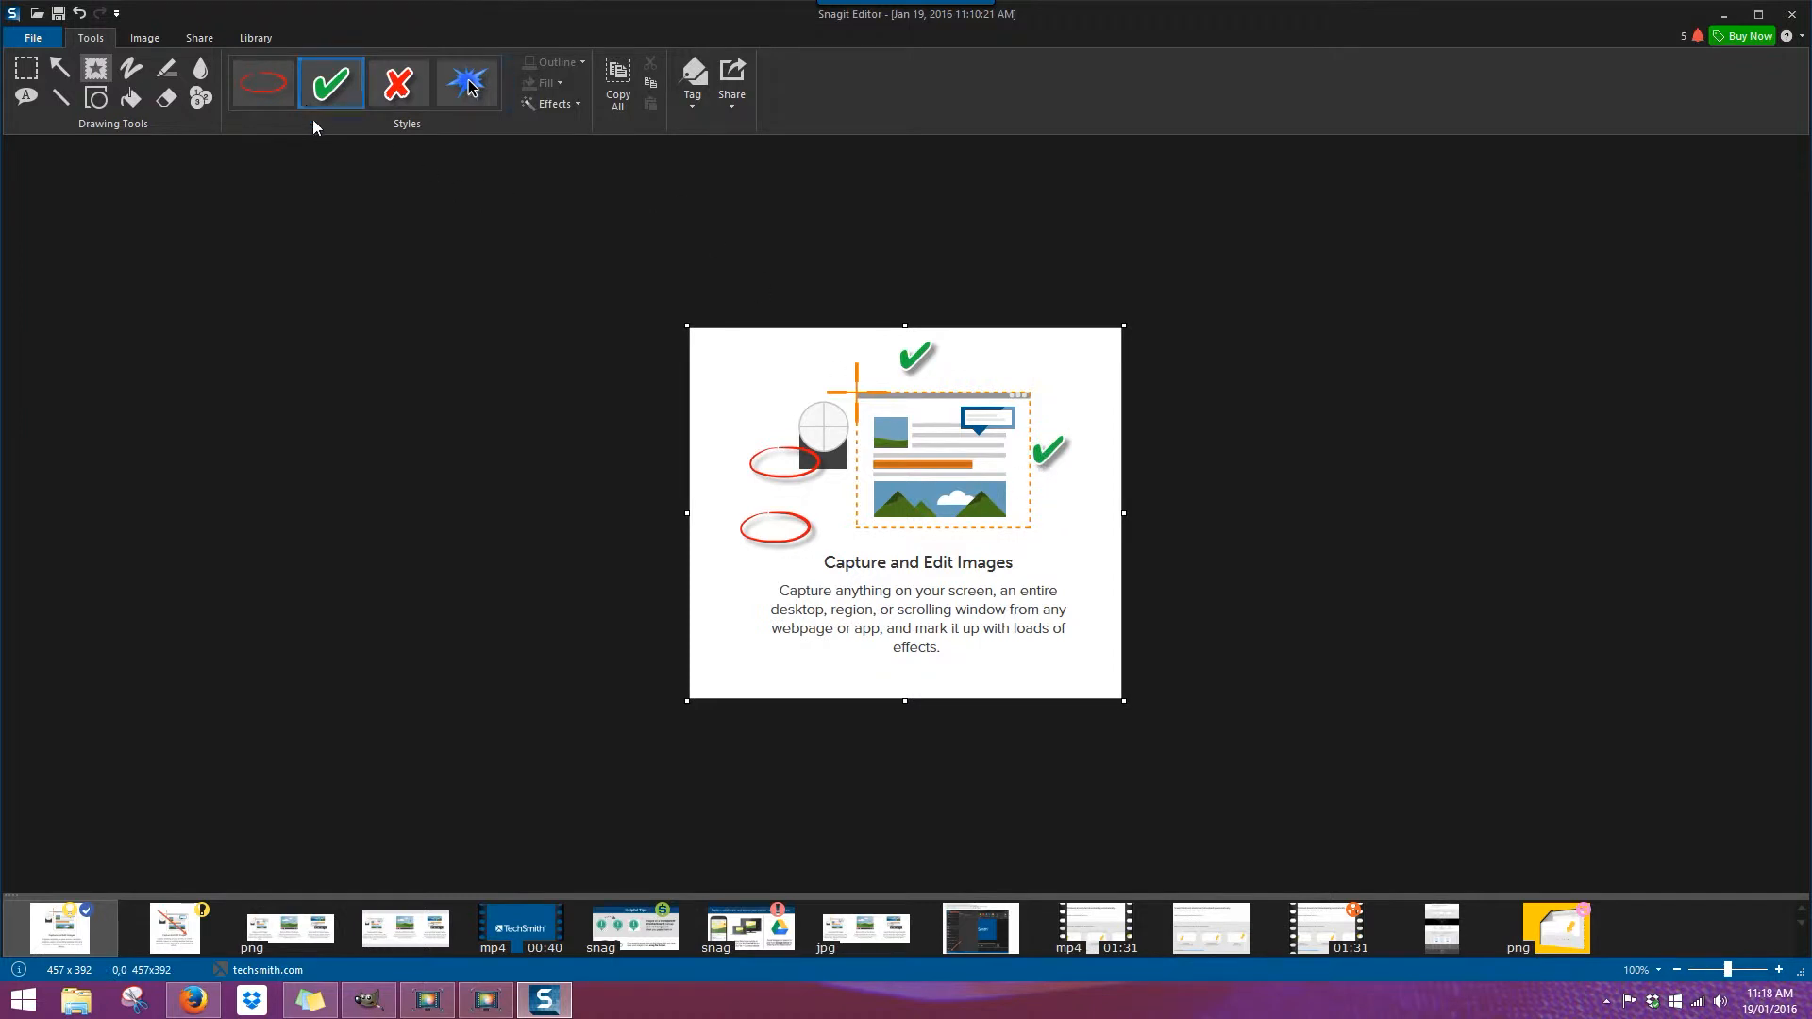
{"action": "left_click", "coordinate": [797, 472]}
{"action": "left_click_drag", "start_coordinate": [819, 480], "coordinate": [1000, 678]}
Delete both check mark stamps and both red ellipse stamps from the canvas.
{"action": "left_click", "coordinate": [1035, 455]}
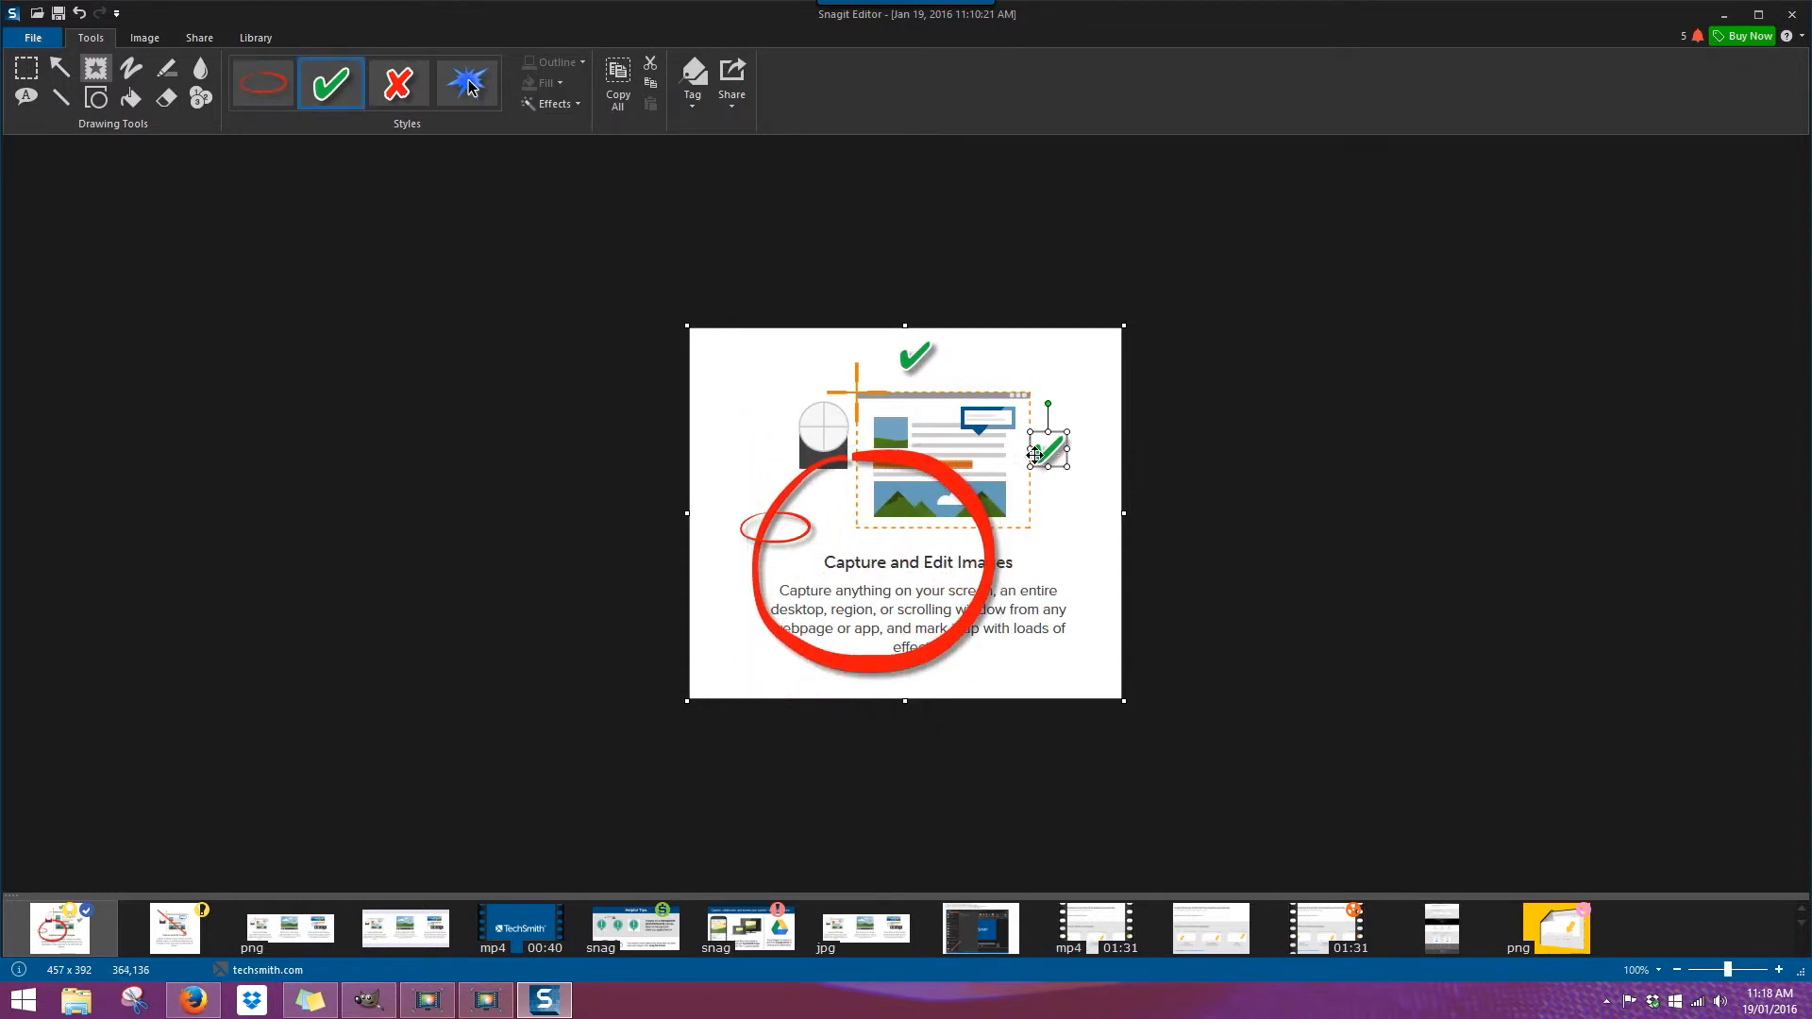
{"action": "mouse_move", "coordinate": [1071, 471]}
{"action": "left_mouse_down"}
{"action": "mouse_move", "coordinate": [1101, 556]}
{"action": "mouse_move", "coordinate": [1077, 555]}
{"action": "mouse_move", "coordinate": [1060, 497]}
{"action": "left_mouse_up"}
{"action": "key", "text": "Delete"}
{"action": "left_click", "coordinate": [924, 459]}
{"action": "key", "text": "Delete"}
{"action": "left_click", "coordinate": [914, 364]}
{"action": "key", "text": "Delete"}
{"action": "left_click", "coordinate": [776, 515]}
{"action": "key", "text": "Delete"}
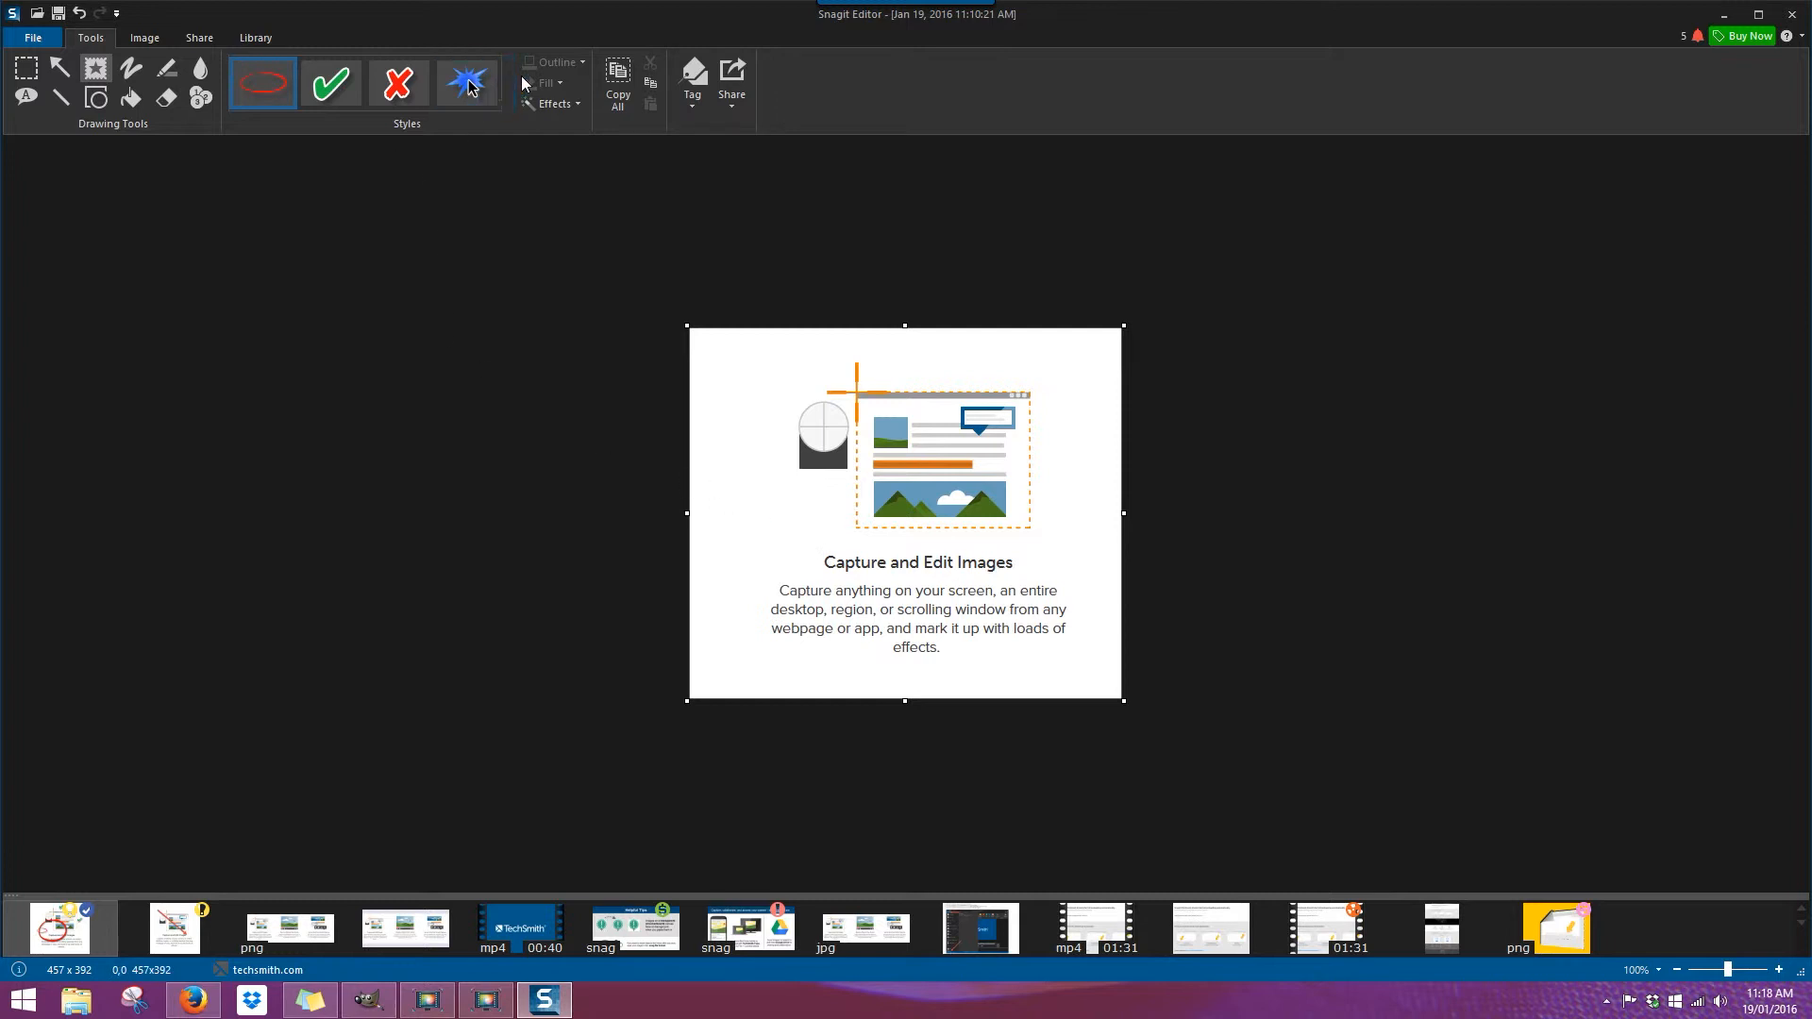
Browse the stock stamp categories, including Accents, Blue Letters, Hand-Drawn, Powered By Snagit and Red Numbers.
{"action": "left_click", "coordinate": [498, 102]}
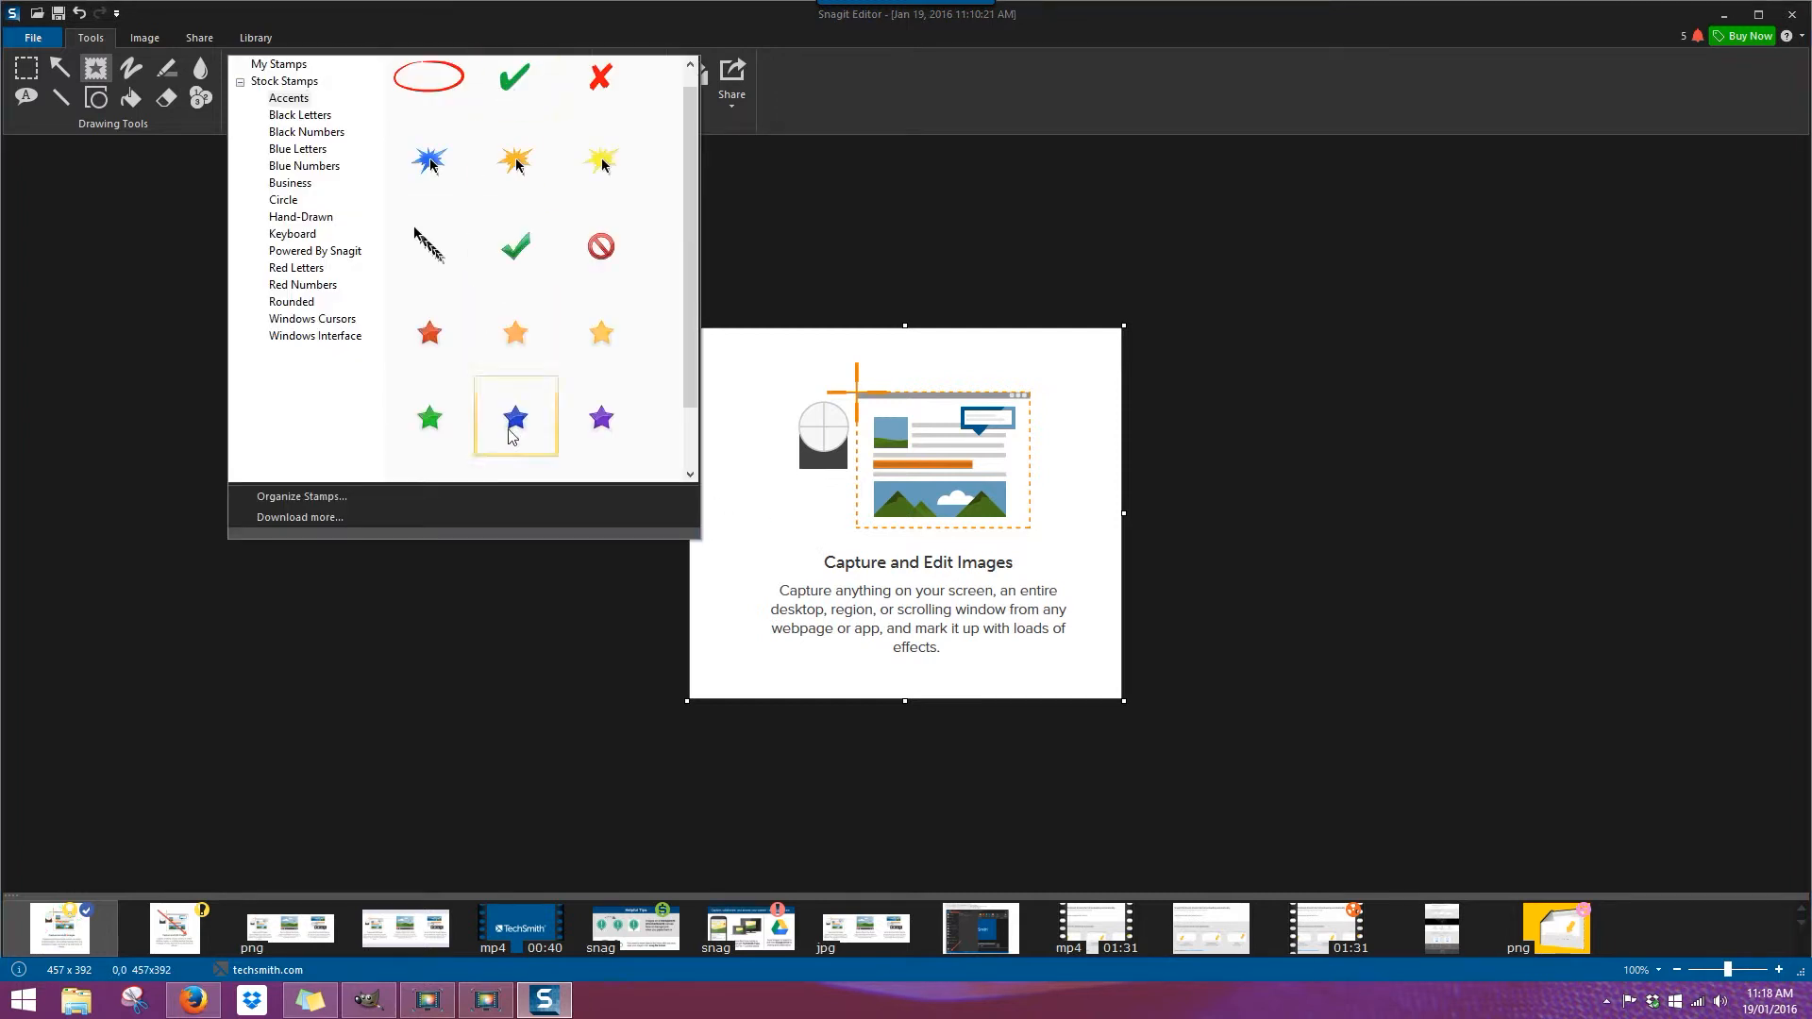
{"action": "left_click_drag", "start_coordinate": [688, 218], "coordinate": [682, 317]}
{"action": "left_click", "coordinate": [288, 98]}
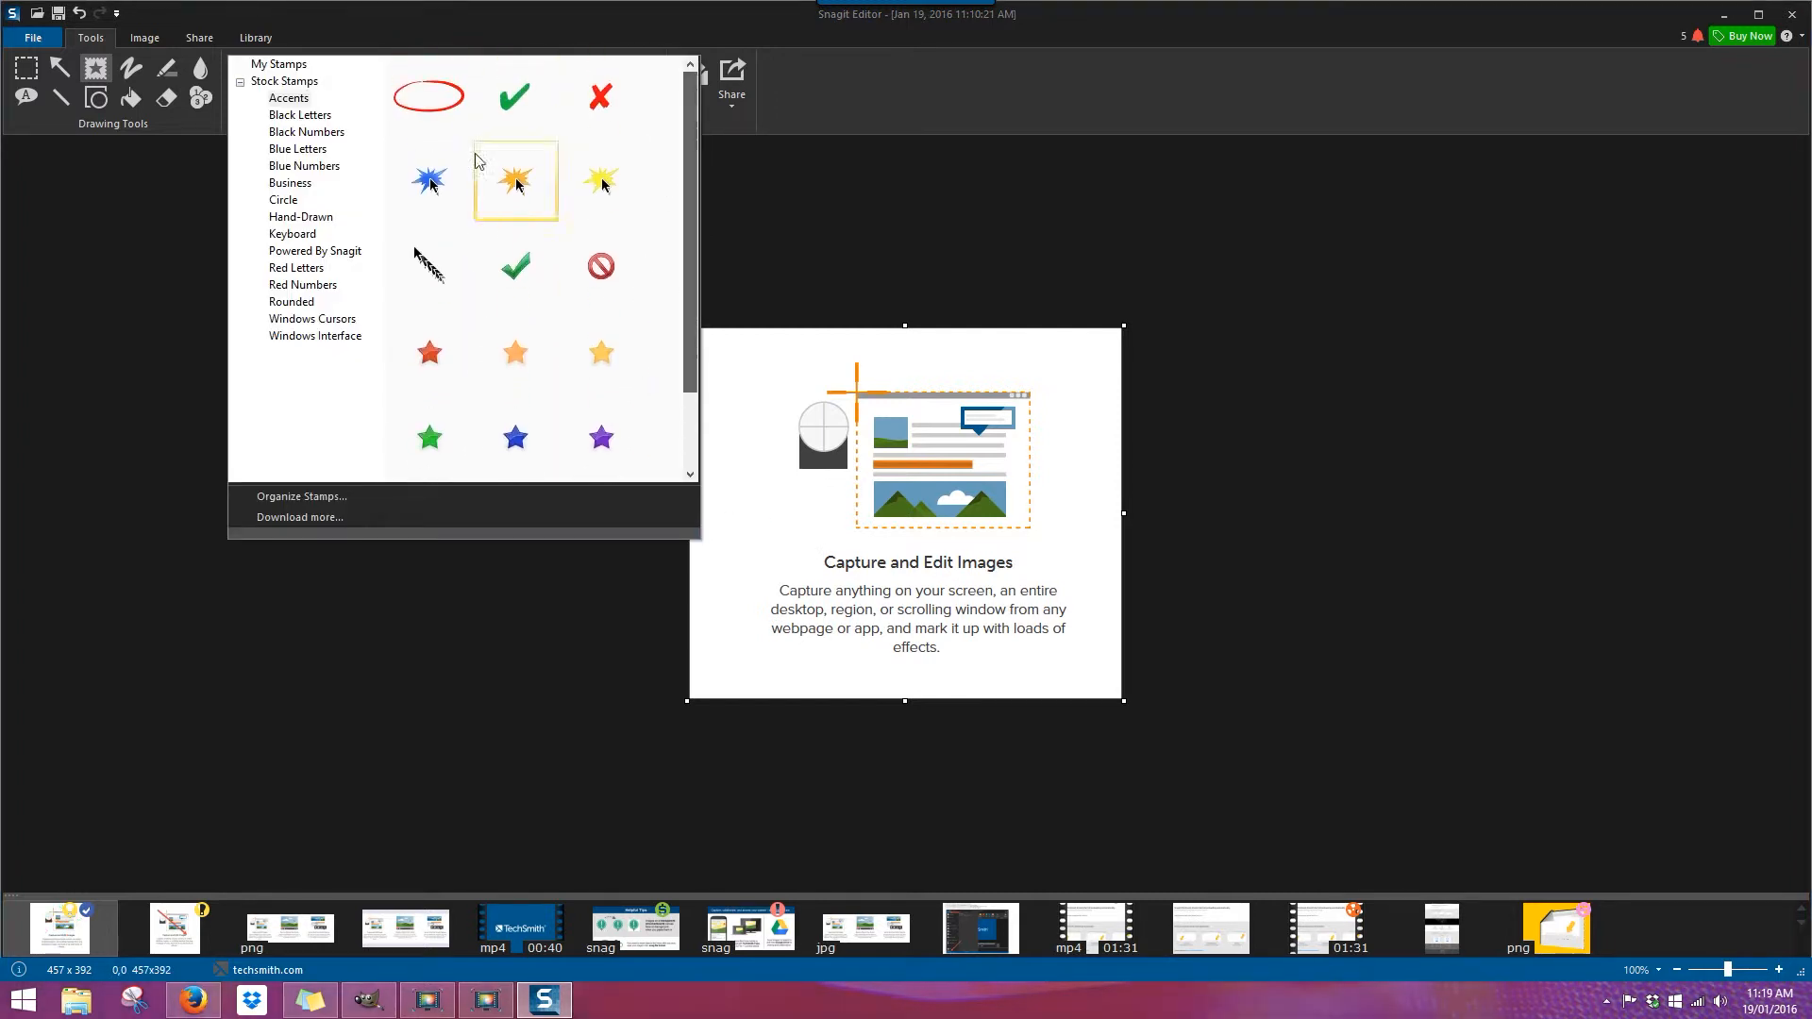
{"action": "left_click", "coordinate": [290, 153]}
{"action": "left_click", "coordinate": [288, 217]}
{"action": "left_click", "coordinate": [288, 251]}
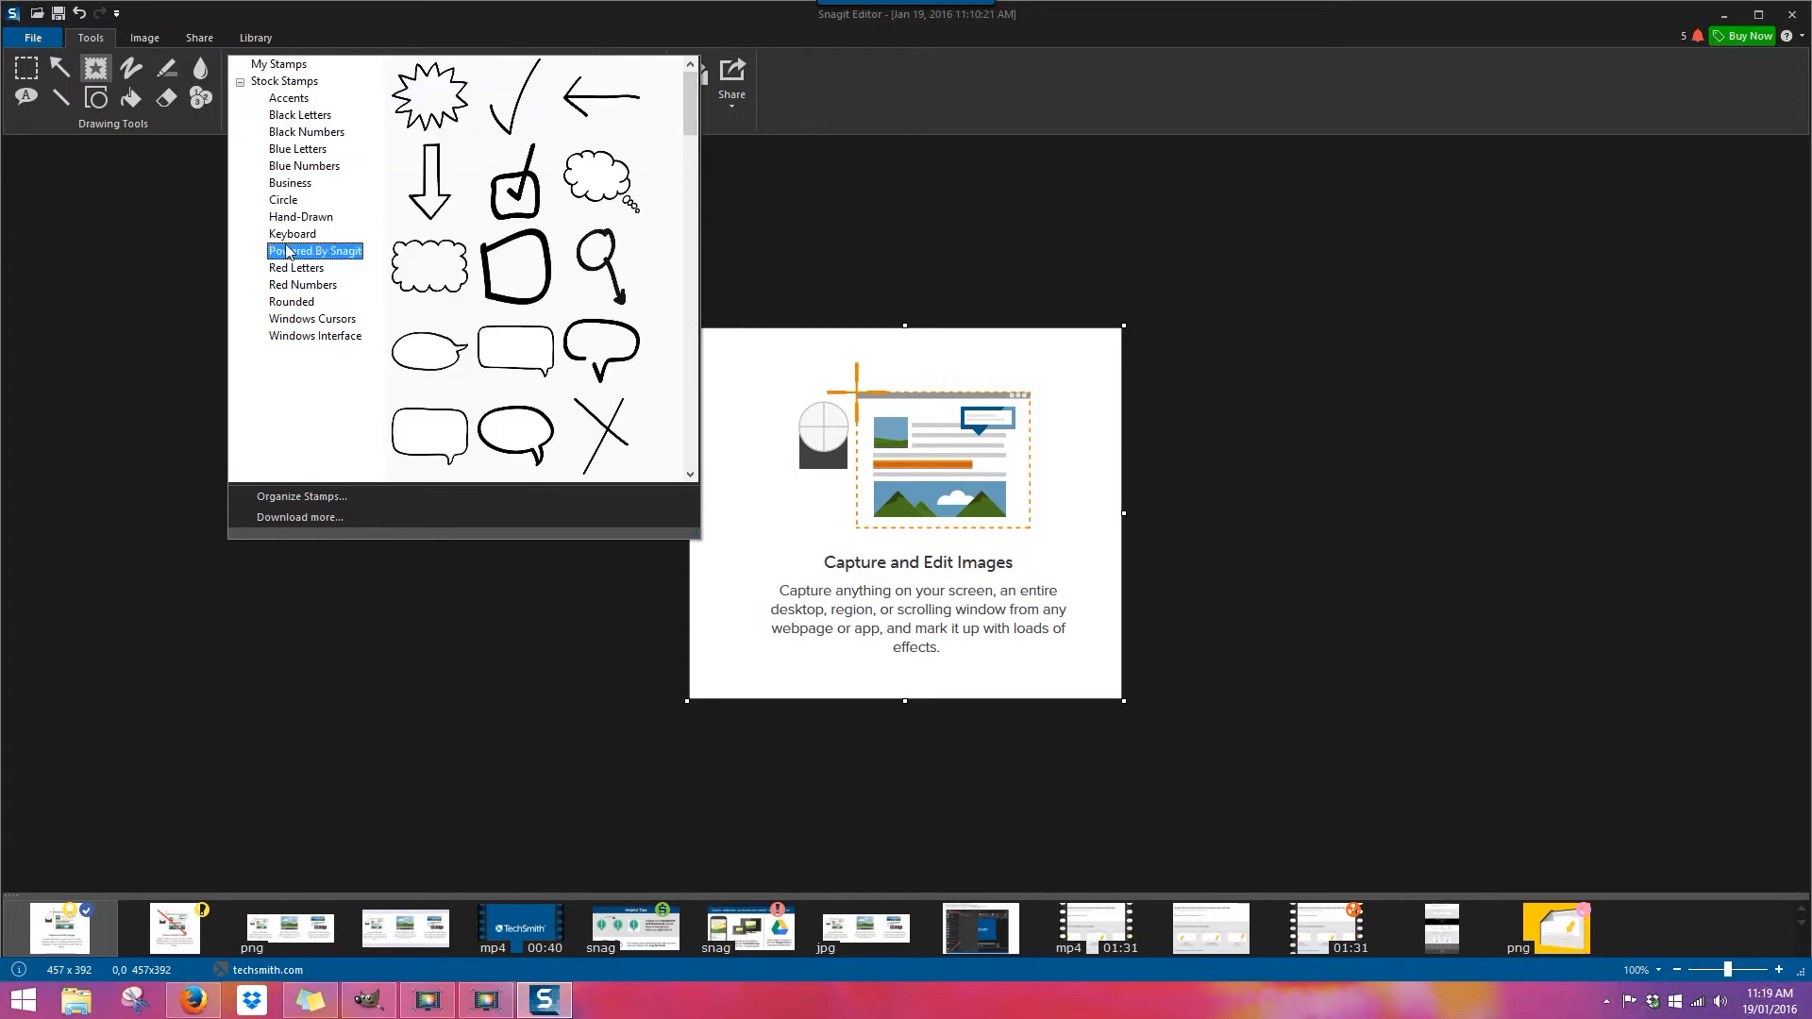
{"action": "left_click", "coordinate": [293, 284]}
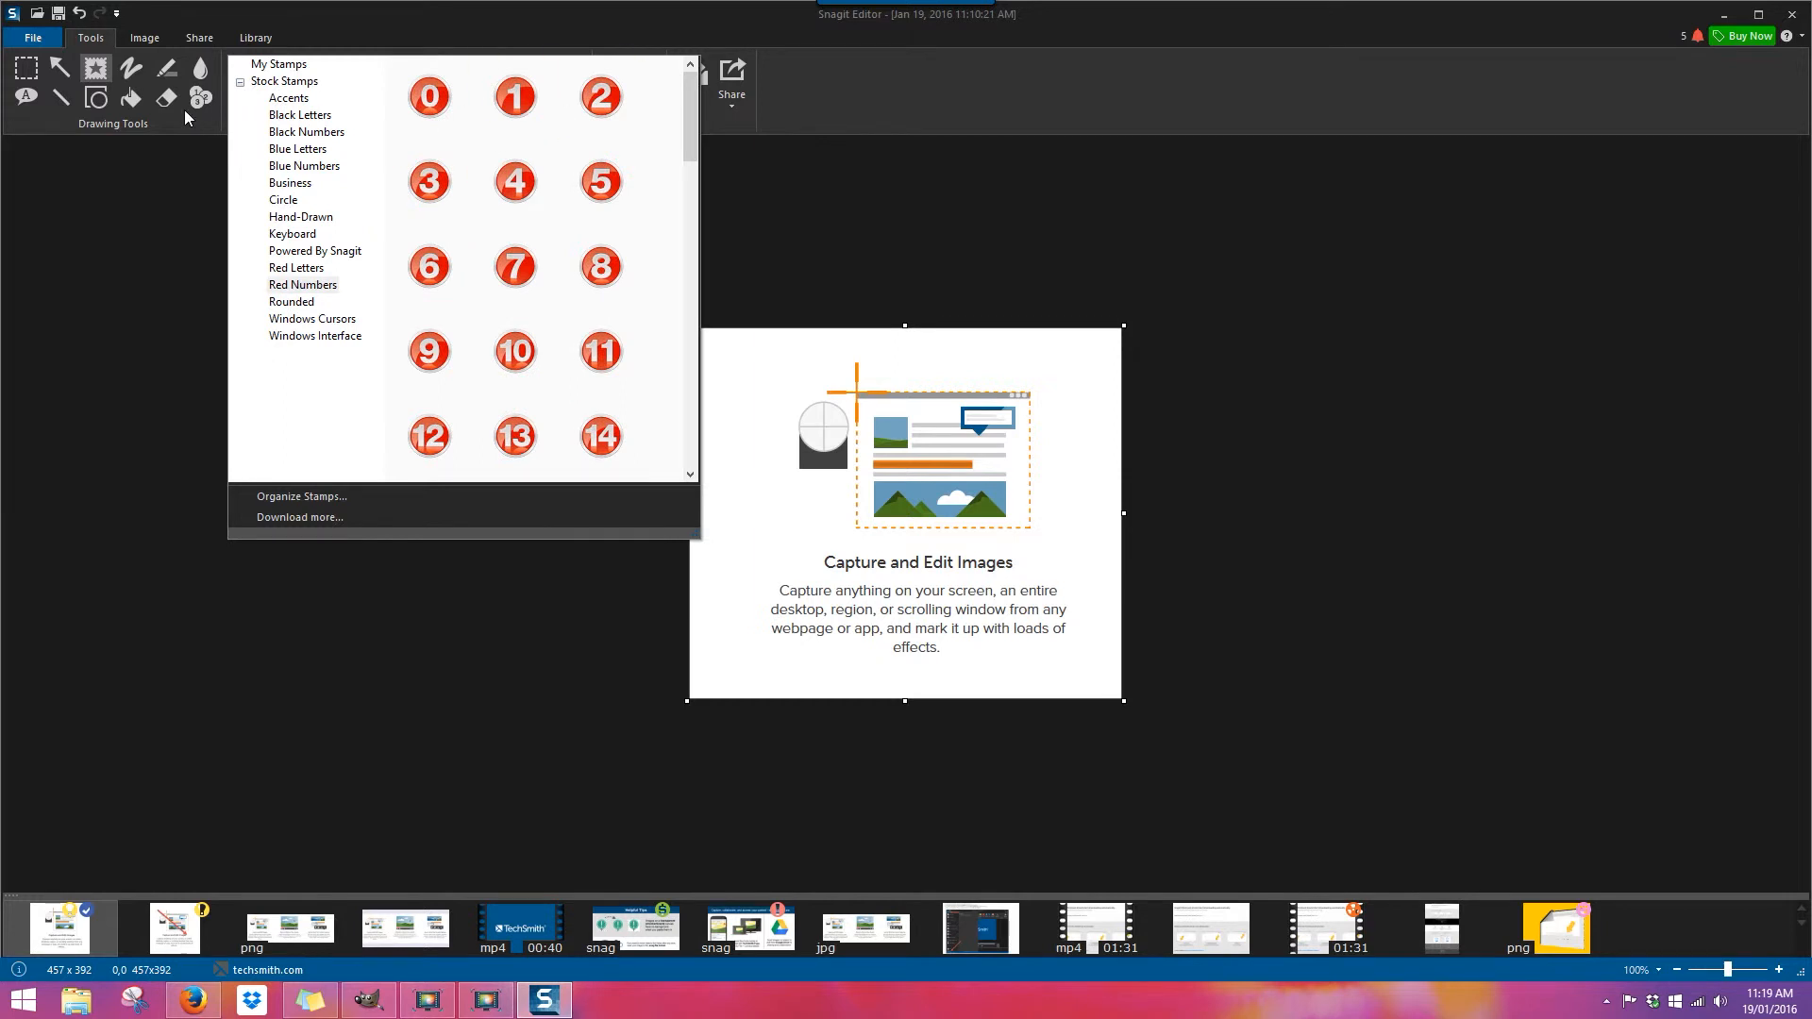
{"action": "left_click", "coordinate": [116, 168]}
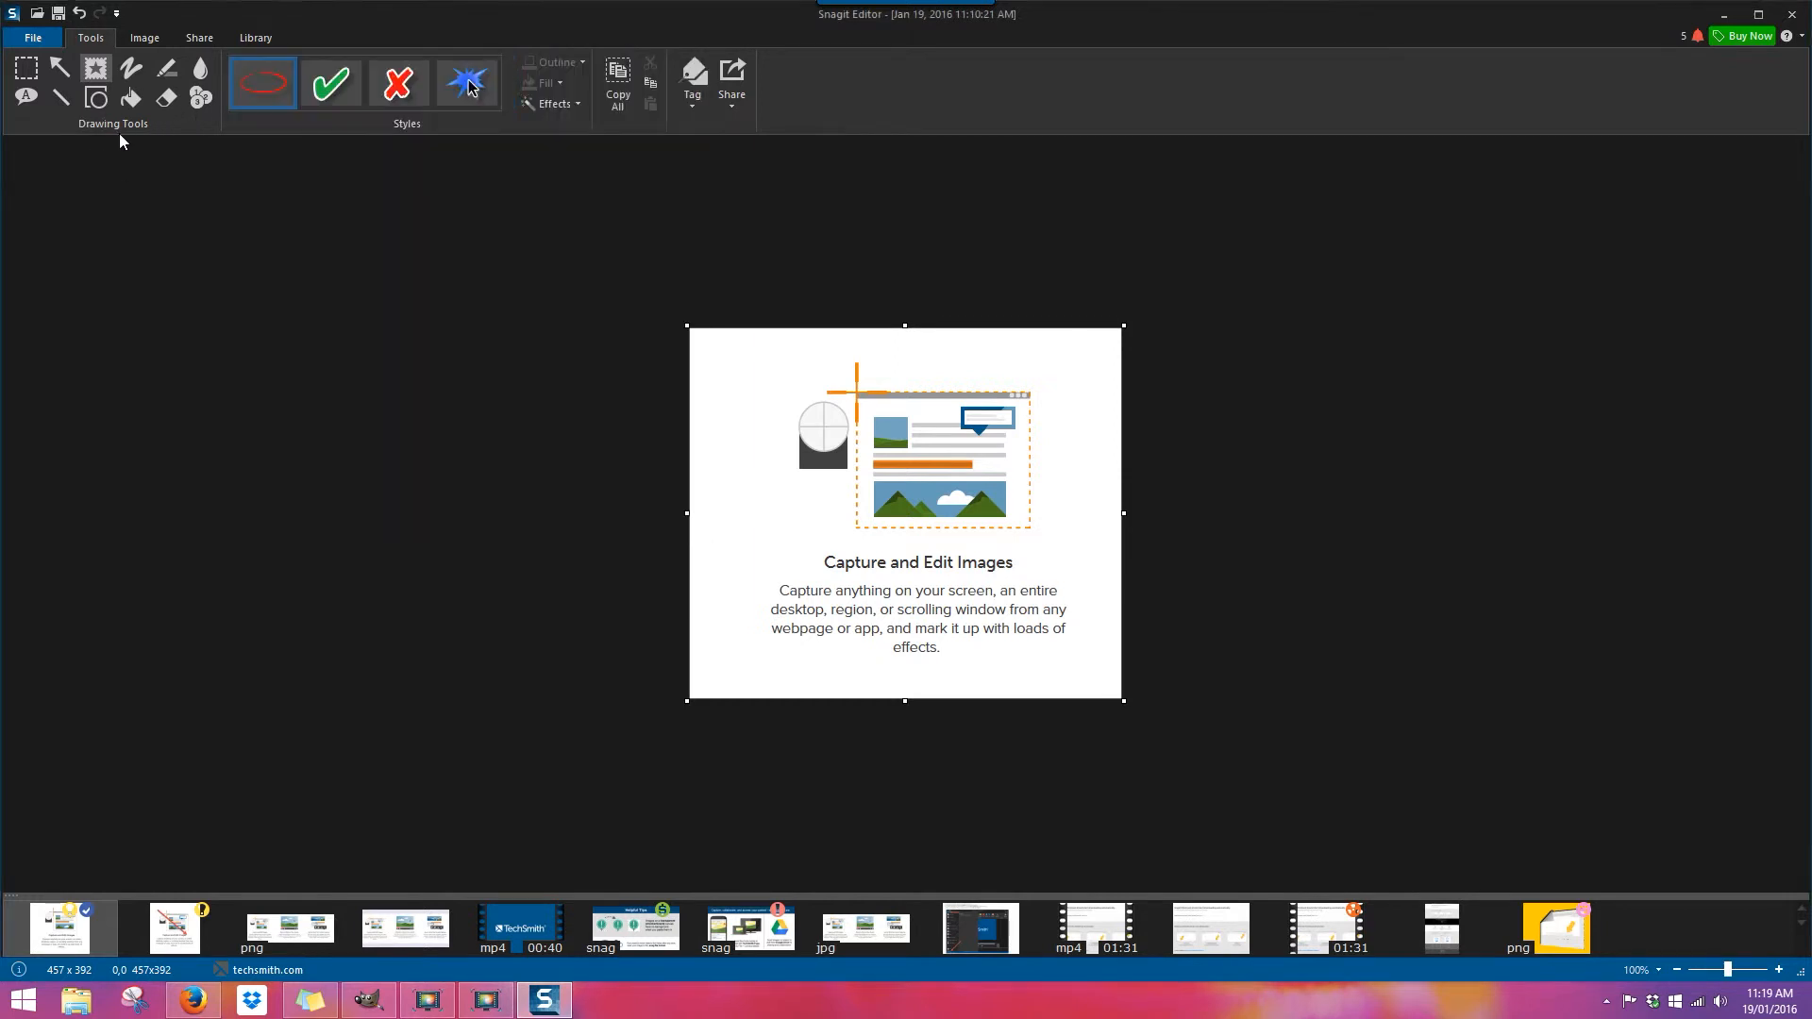
Draw a red freehand squiggle in the canvas's upper-left corner with the Pen tool and undo it.
{"action": "left_click", "coordinate": [132, 72]}
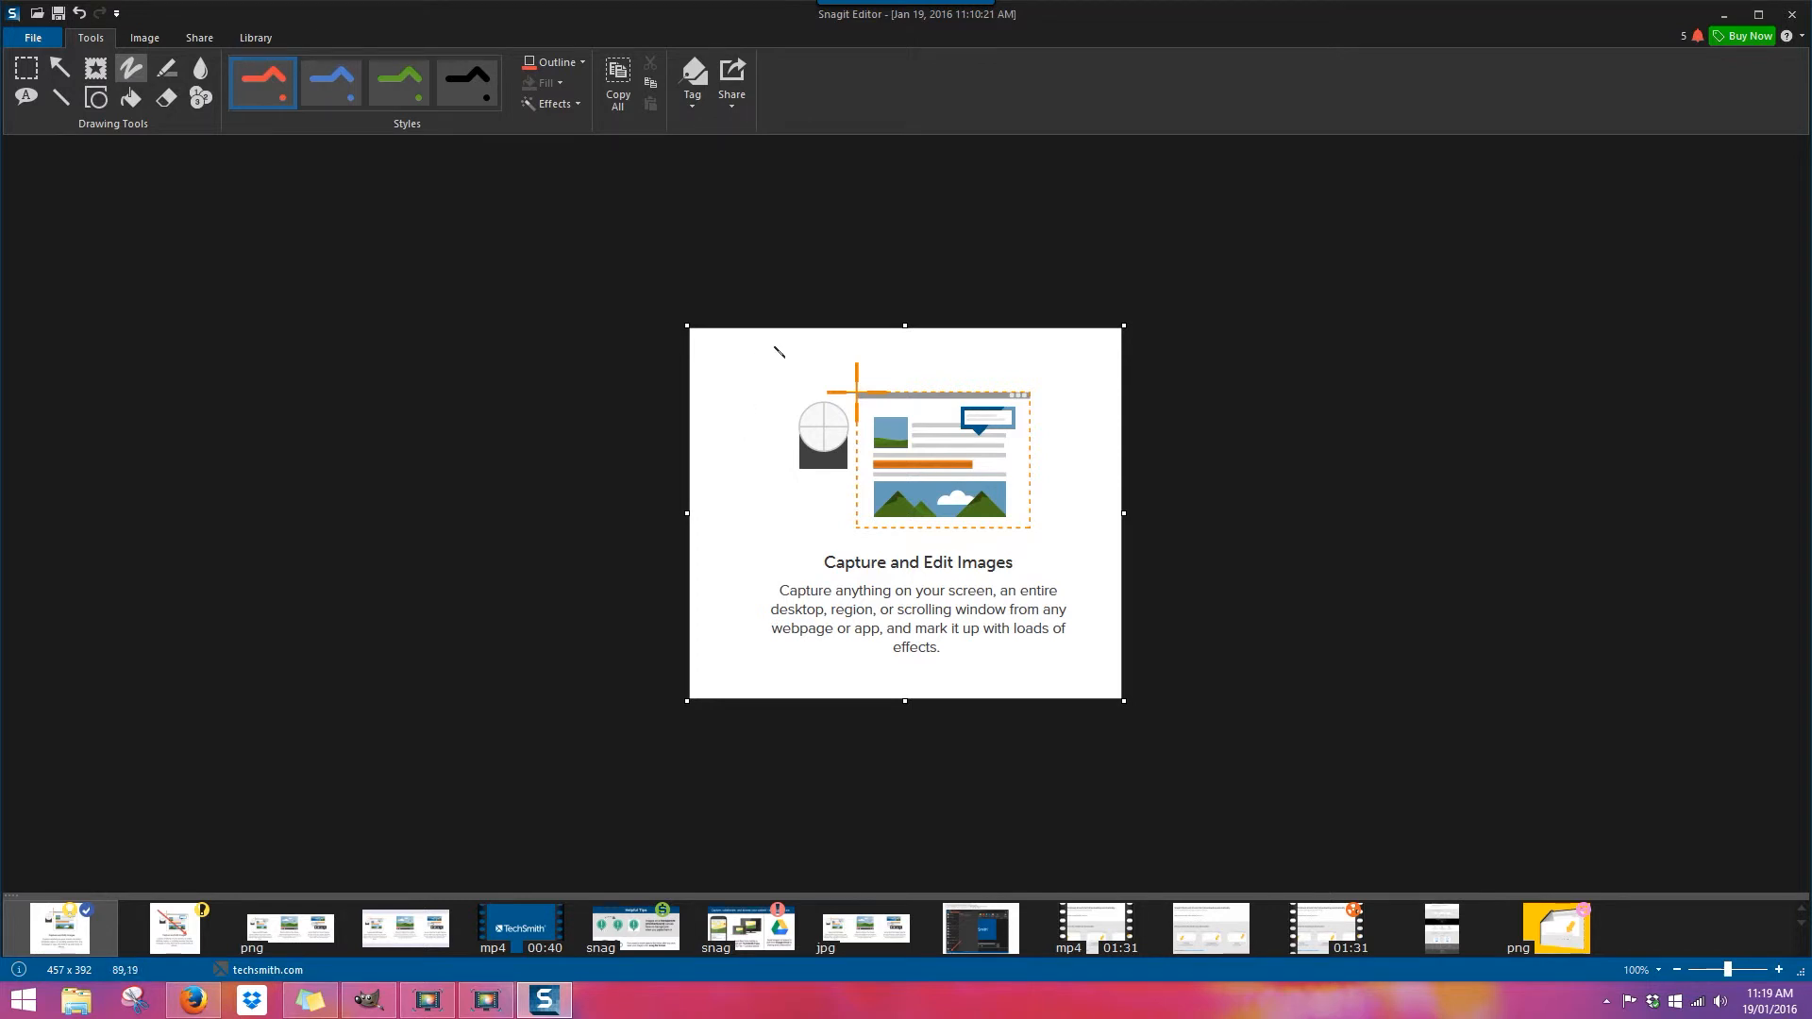
{"action": "mouse_move", "coordinate": [761, 351]}
{"action": "left_mouse_down"}
{"action": "mouse_move", "coordinate": [748, 391]}
{"action": "mouse_move", "coordinate": [773, 387]}
{"action": "mouse_move", "coordinate": [775, 408]}
{"action": "mouse_move", "coordinate": [731, 429]}
{"action": "mouse_move", "coordinate": [764, 457]}
{"action": "left_mouse_up"}
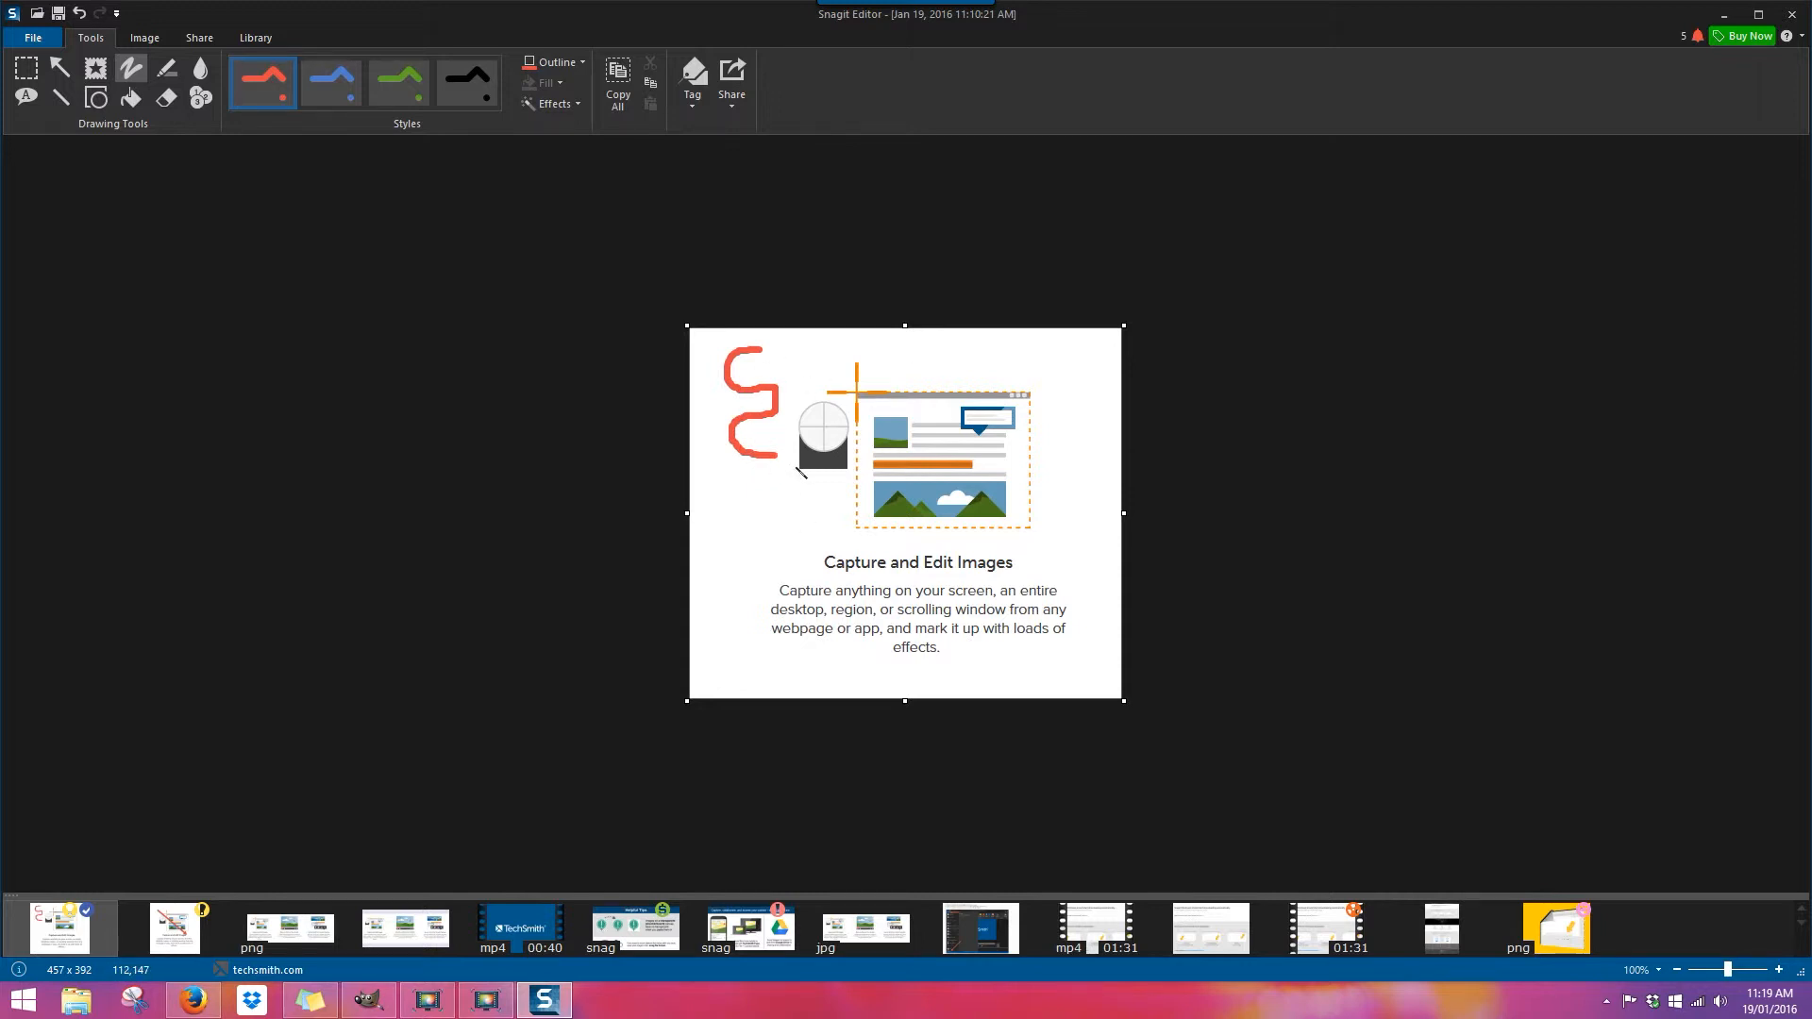
{"action": "left_click", "coordinate": [79, 13]}
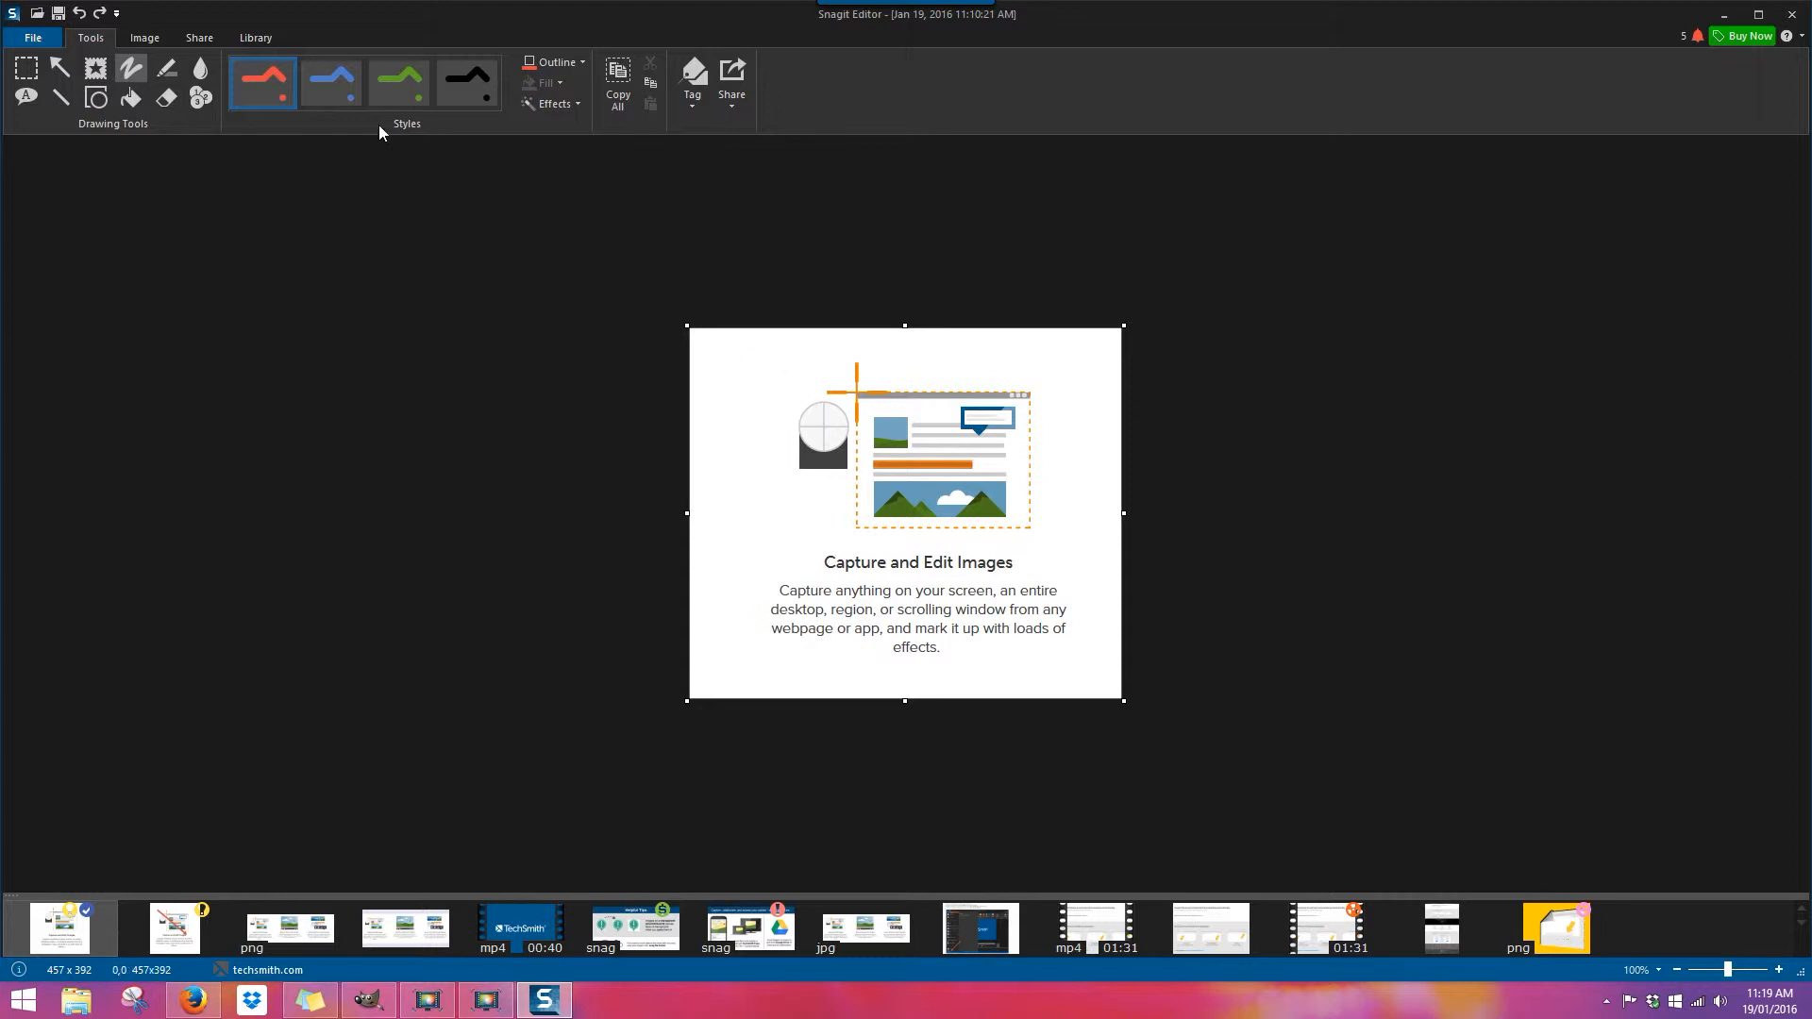
Set the pen's outline width to 1 px and draw a thin red loop in the canvas's upper-left corner.
{"action": "left_click", "coordinate": [511, 81]}
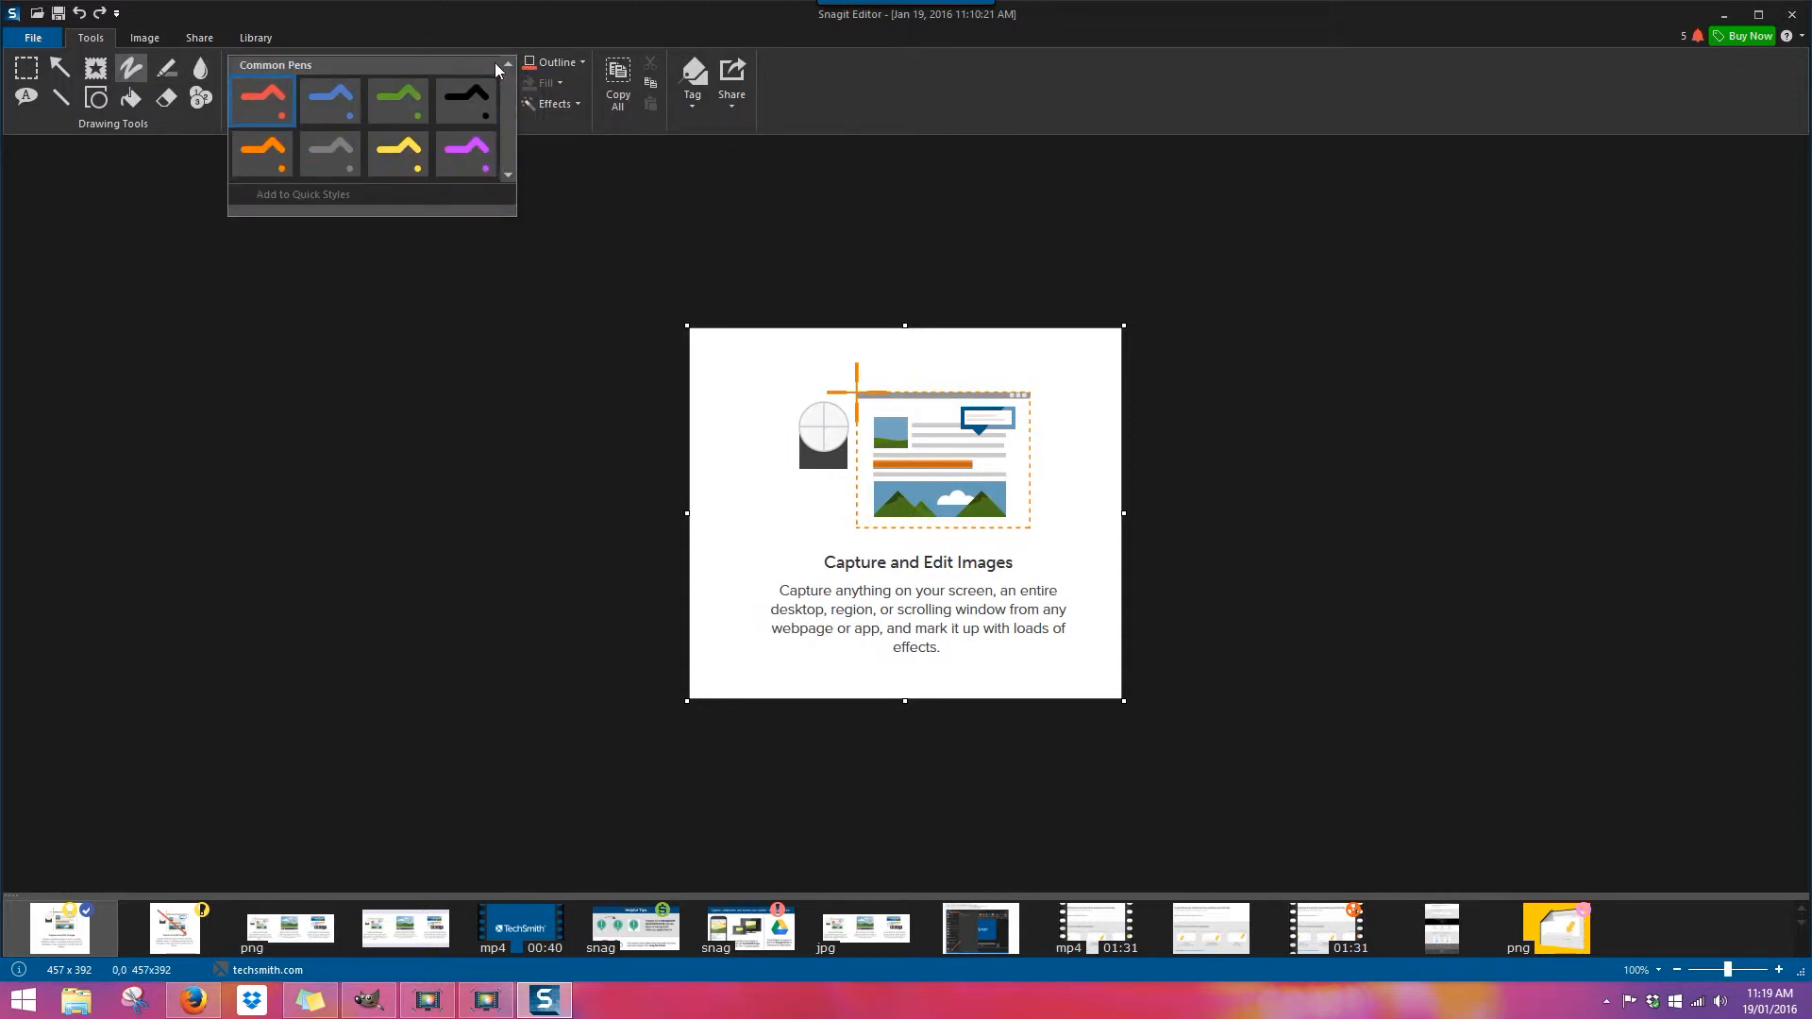
{"action": "left_click", "coordinate": [555, 61]}
{"action": "left_click", "coordinate": [566, 60]}
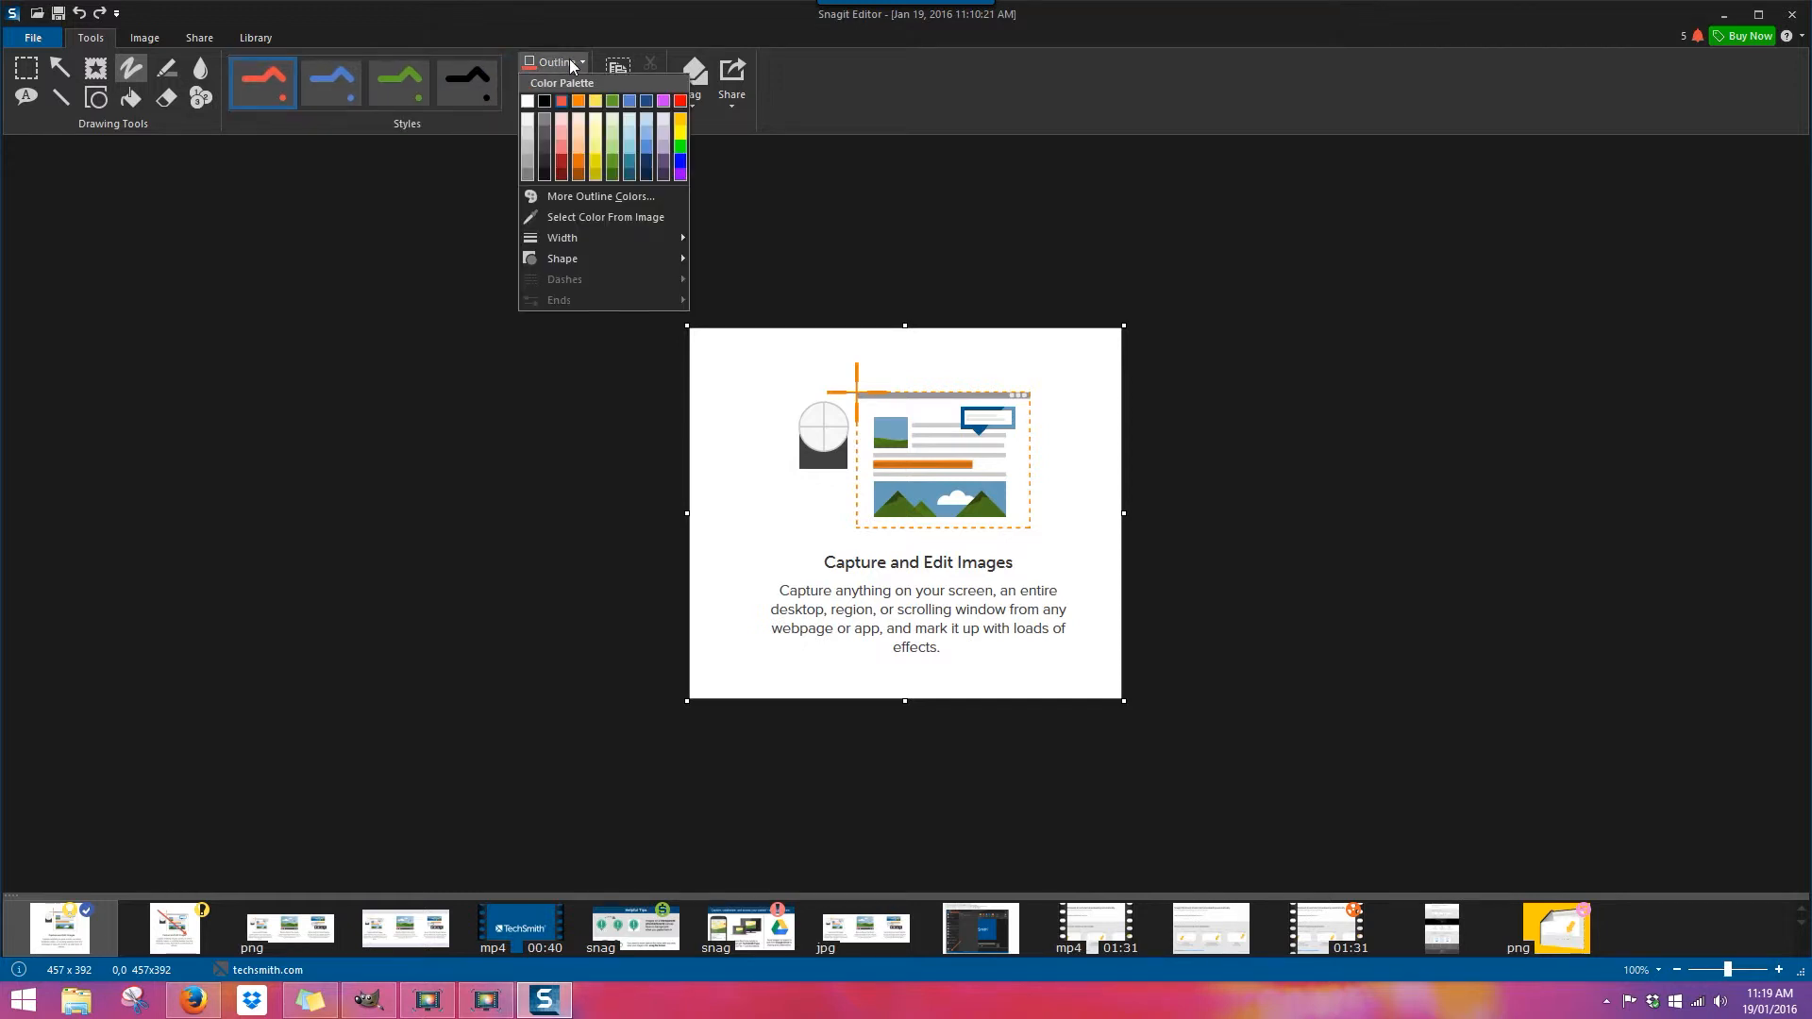
{"action": "mouse_move", "coordinate": [554, 238]}
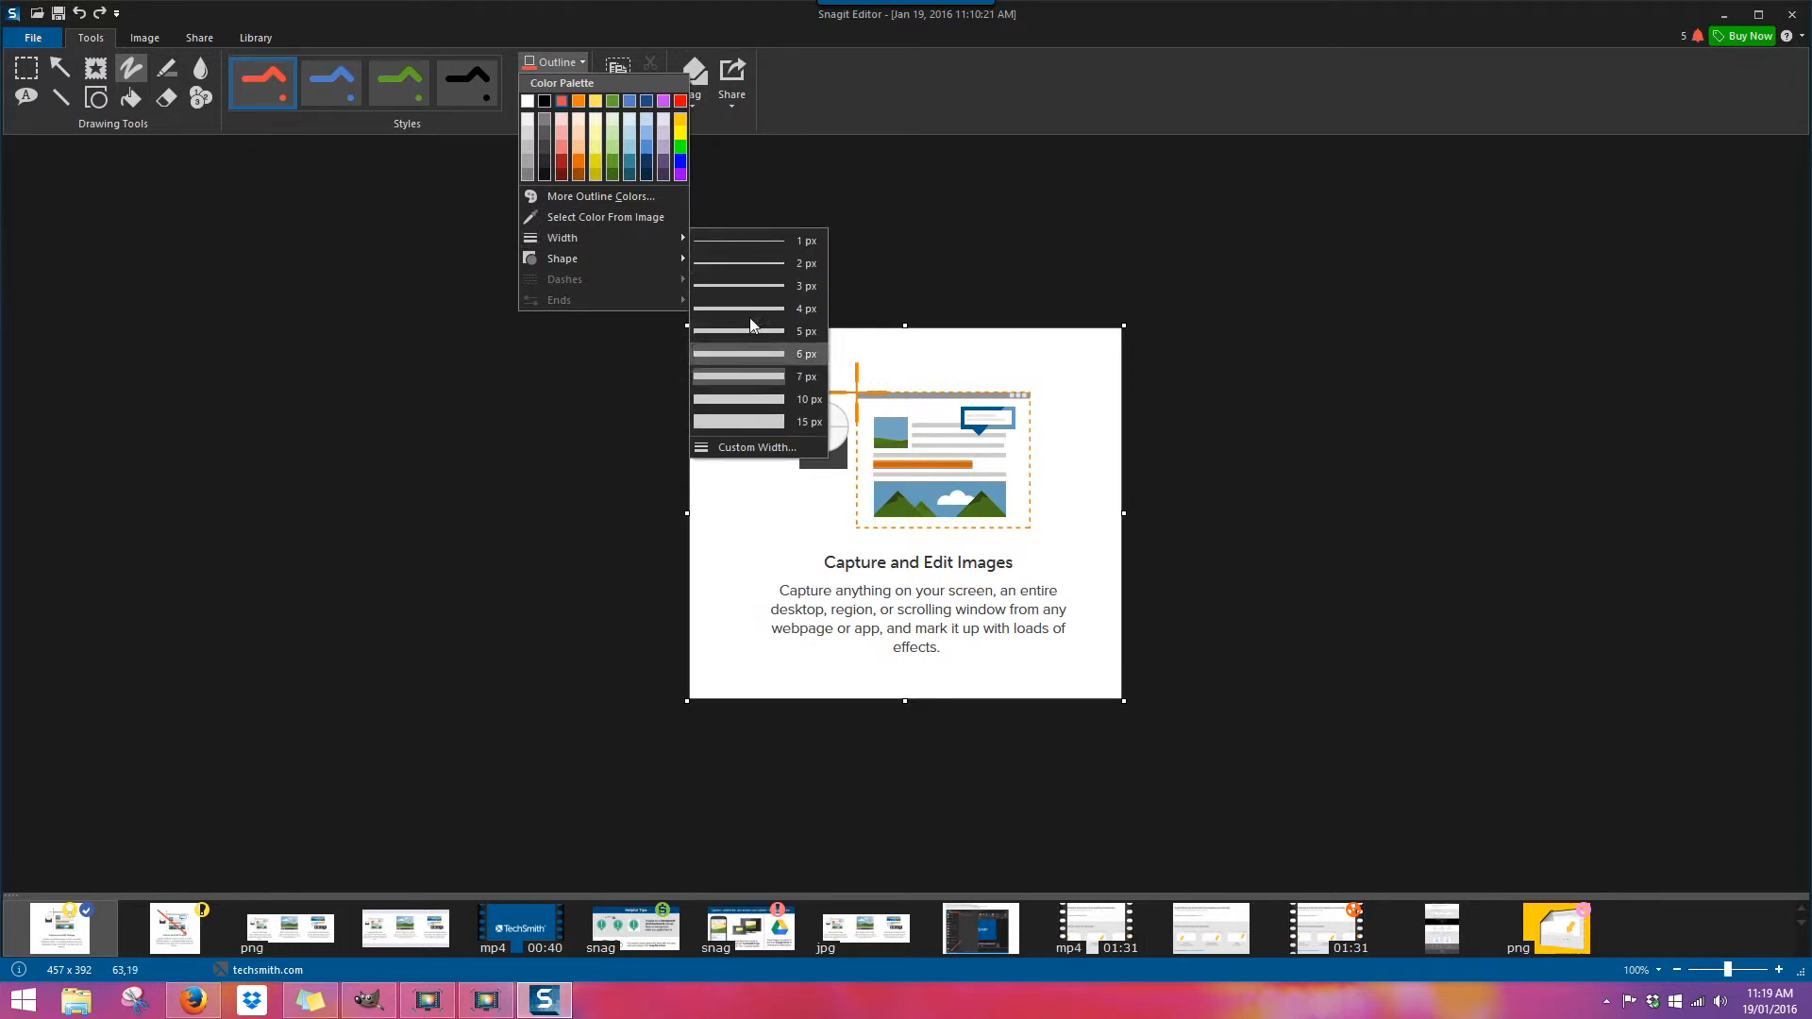
{"action": "left_click", "coordinate": [746, 242]}
{"action": "mouse_move", "coordinate": [766, 431]}
{"action": "left_mouse_down"}
{"action": "mouse_move", "coordinate": [729, 377]}
{"action": "mouse_move", "coordinate": [755, 406]}
{"action": "mouse_move", "coordinate": [738, 431]}
{"action": "left_mouse_up"}
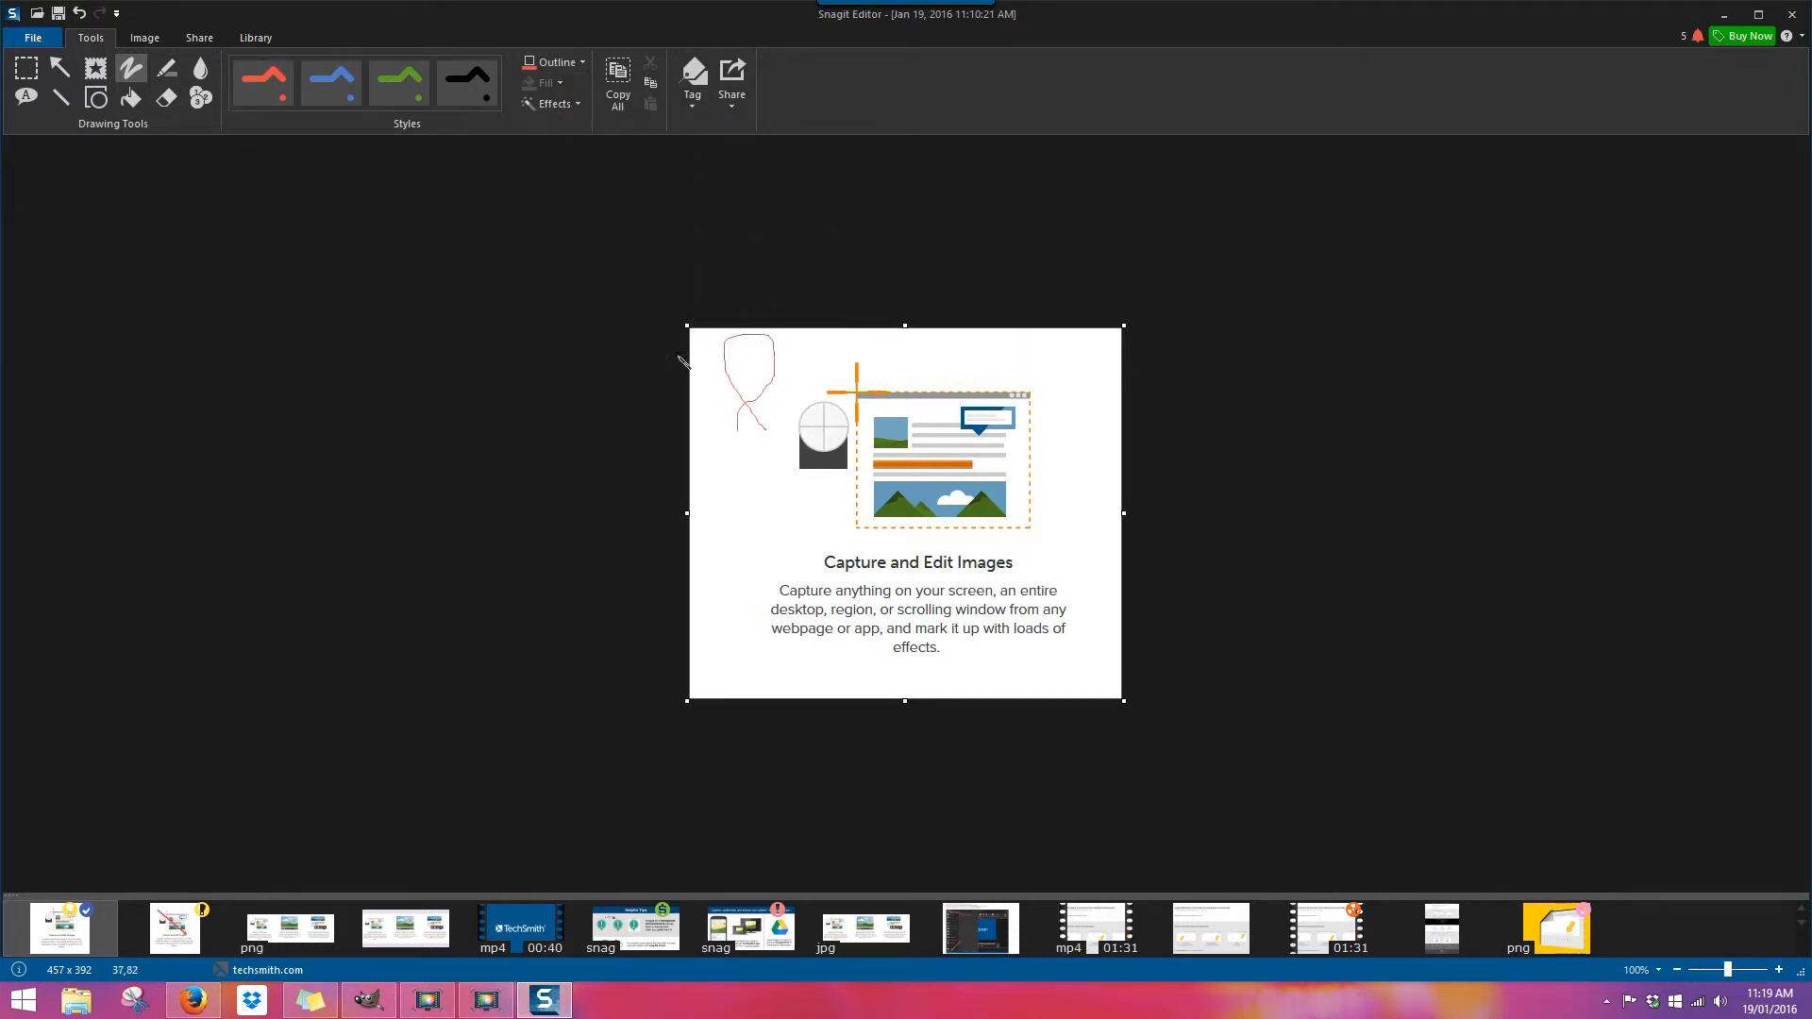
Draw a 15 px wide red pen curve just below the illustration's grey circle, and undo both pen strokes.
{"action": "left_click", "coordinate": [574, 56]}
{"action": "mouse_move", "coordinate": [561, 238]}
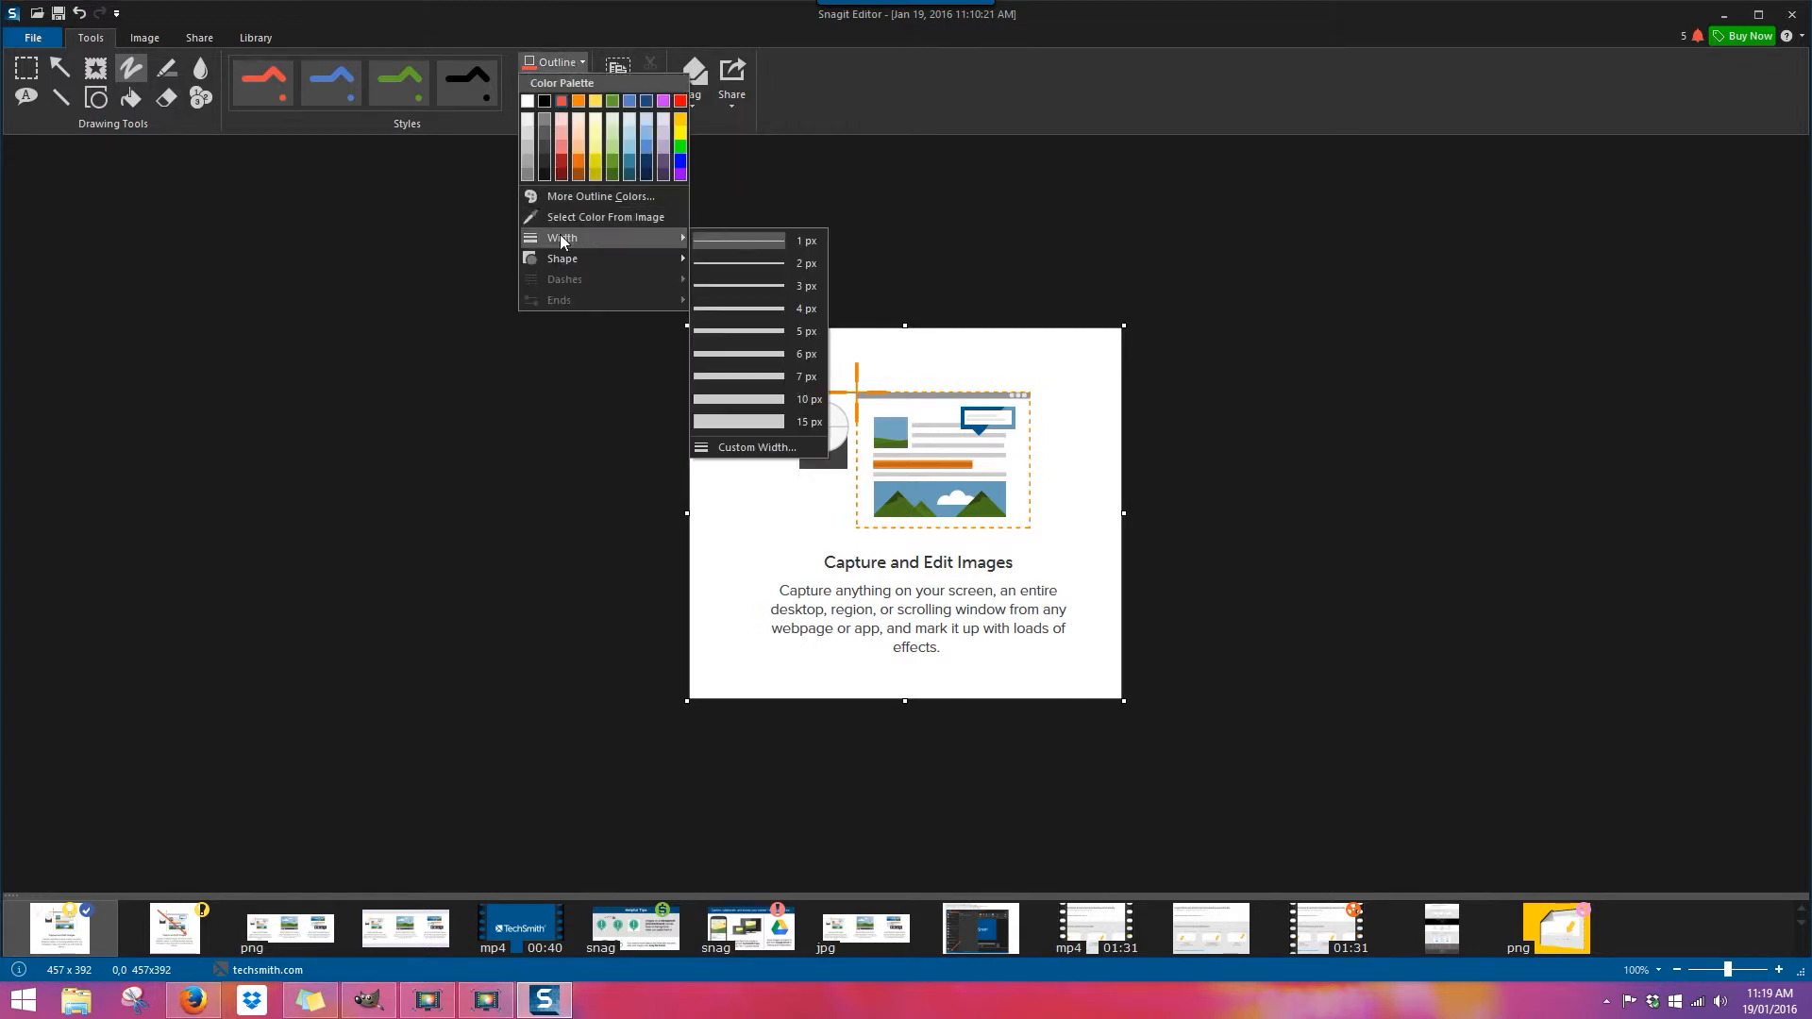
{"action": "left_click", "coordinate": [741, 422]}
{"action": "mouse_move", "coordinate": [746, 502]}
{"action": "left_mouse_down"}
{"action": "mouse_move", "coordinate": [796, 458]}
{"action": "mouse_move", "coordinate": [791, 529]}
{"action": "left_mouse_up"}
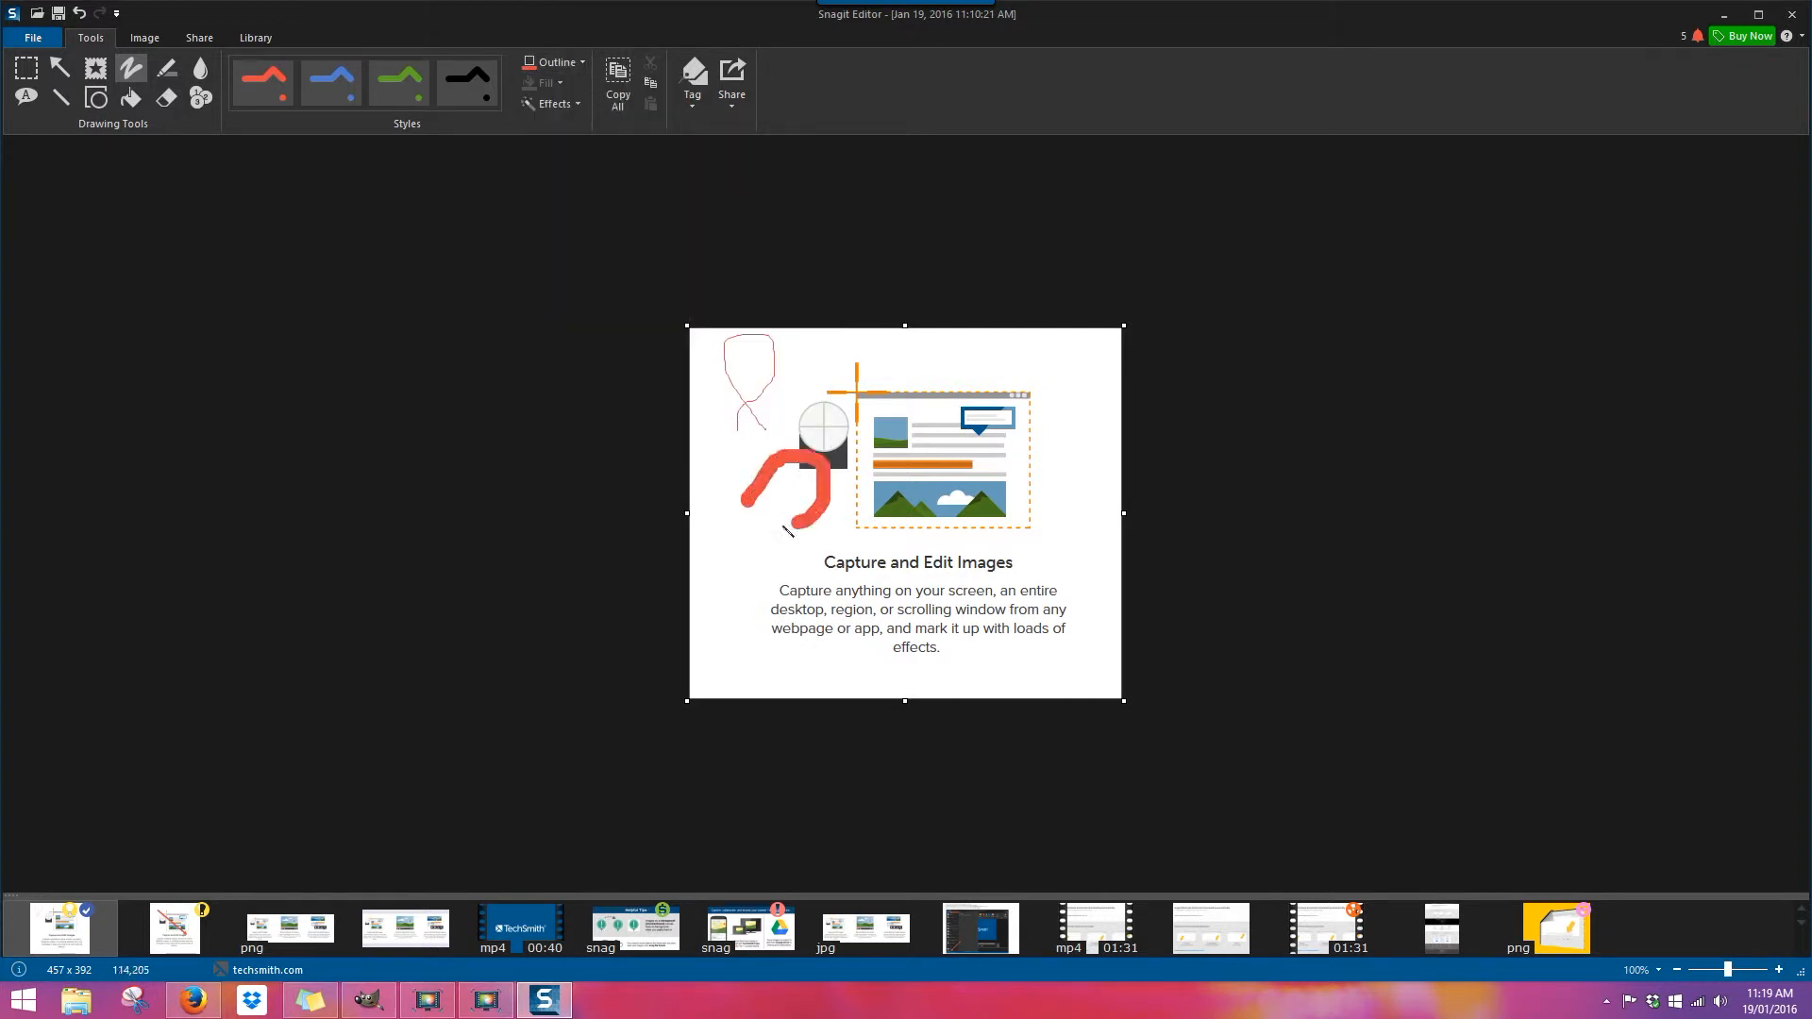
{"action": "left_click", "coordinate": [81, 14]}
{"action": "left_click", "coordinate": [82, 14]}
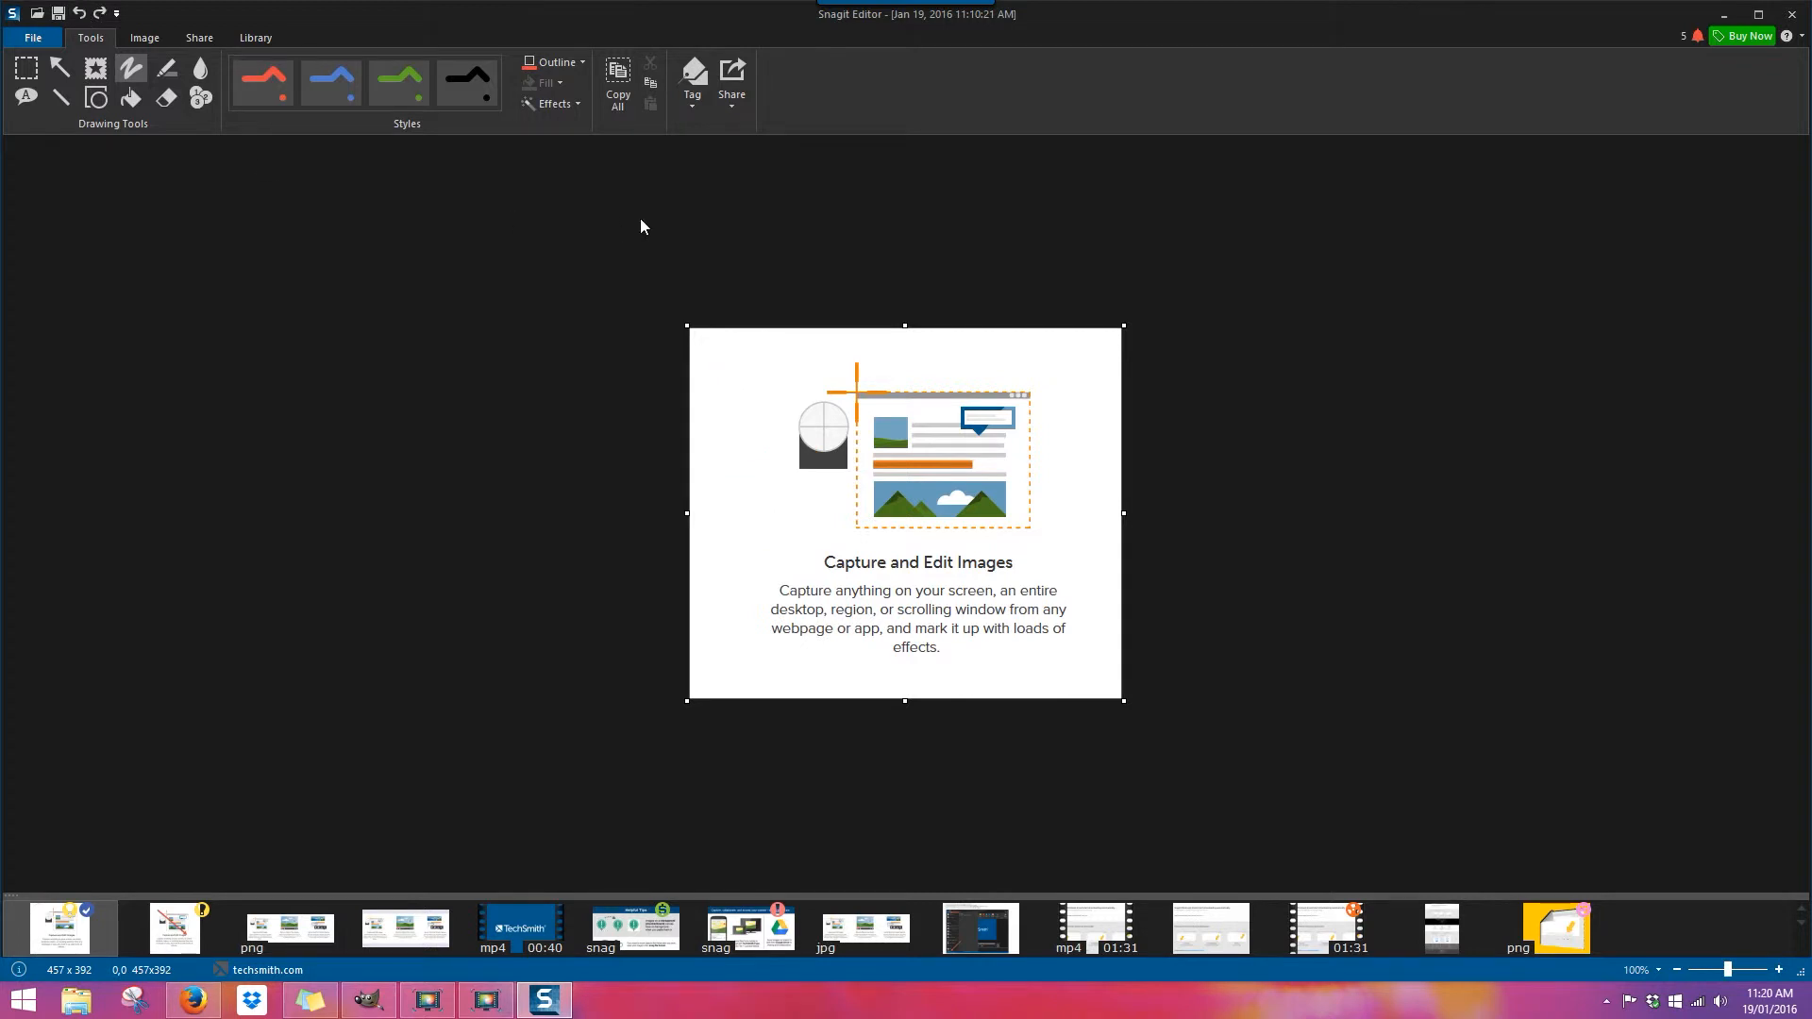
Highlight the word "Capture" at the start of the paragraph in yellow.
{"action": "left_click", "coordinate": [166, 72]}
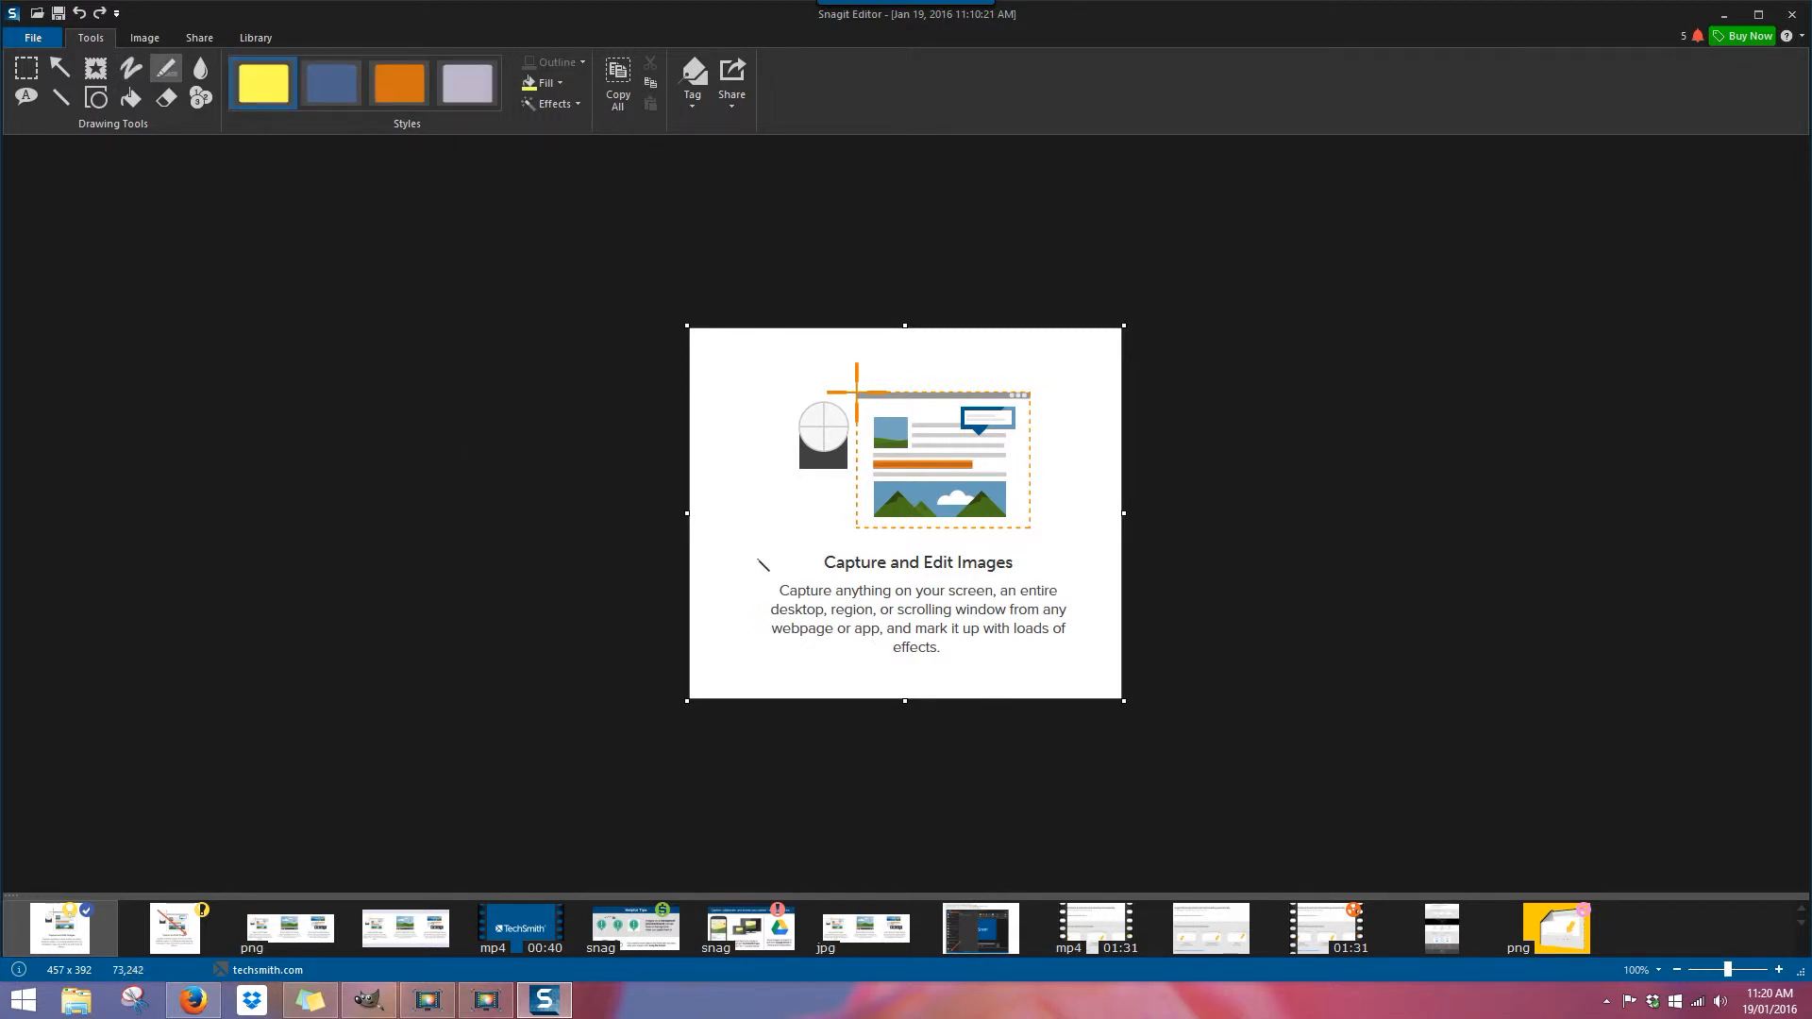
{"action": "left_click_drag", "start_coordinate": [769, 585], "coordinate": [836, 602]}
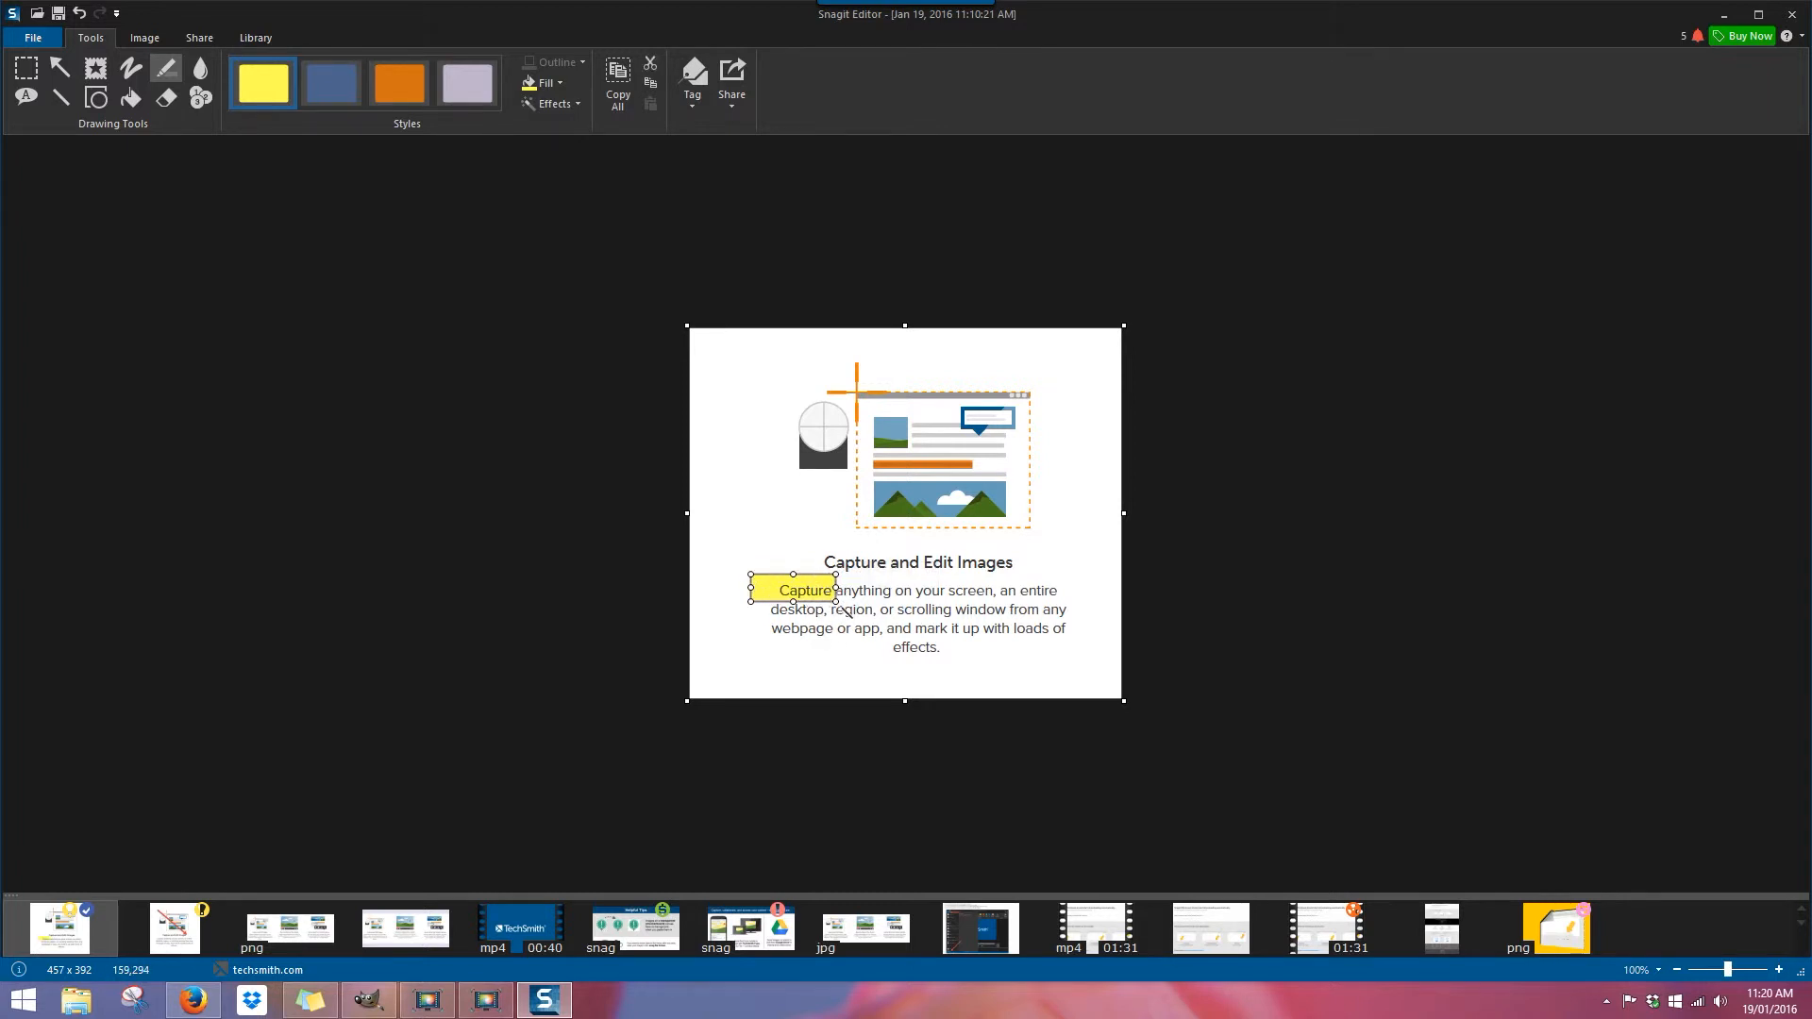
Stretch the yellow highlight across the upper part of the illustration and delete it.
{"action": "left_click_drag", "start_coordinate": [833, 599], "coordinate": [990, 471]}
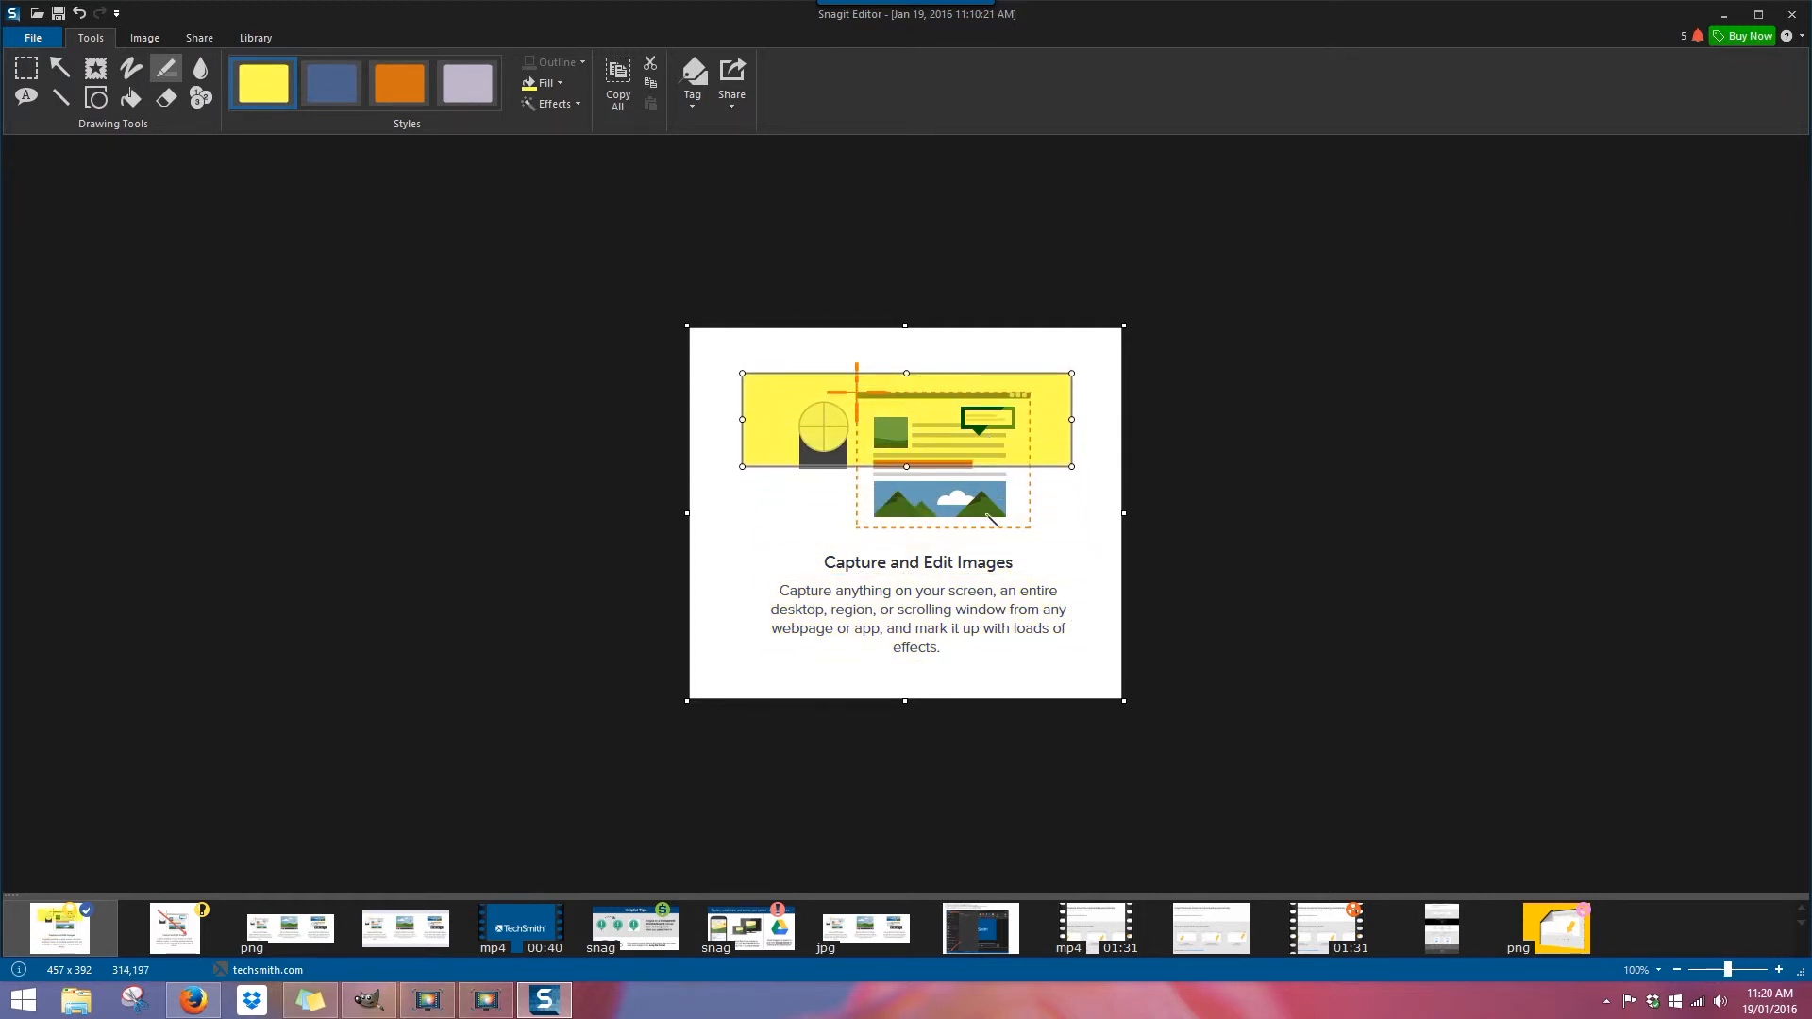
{"action": "key", "text": "Delete"}
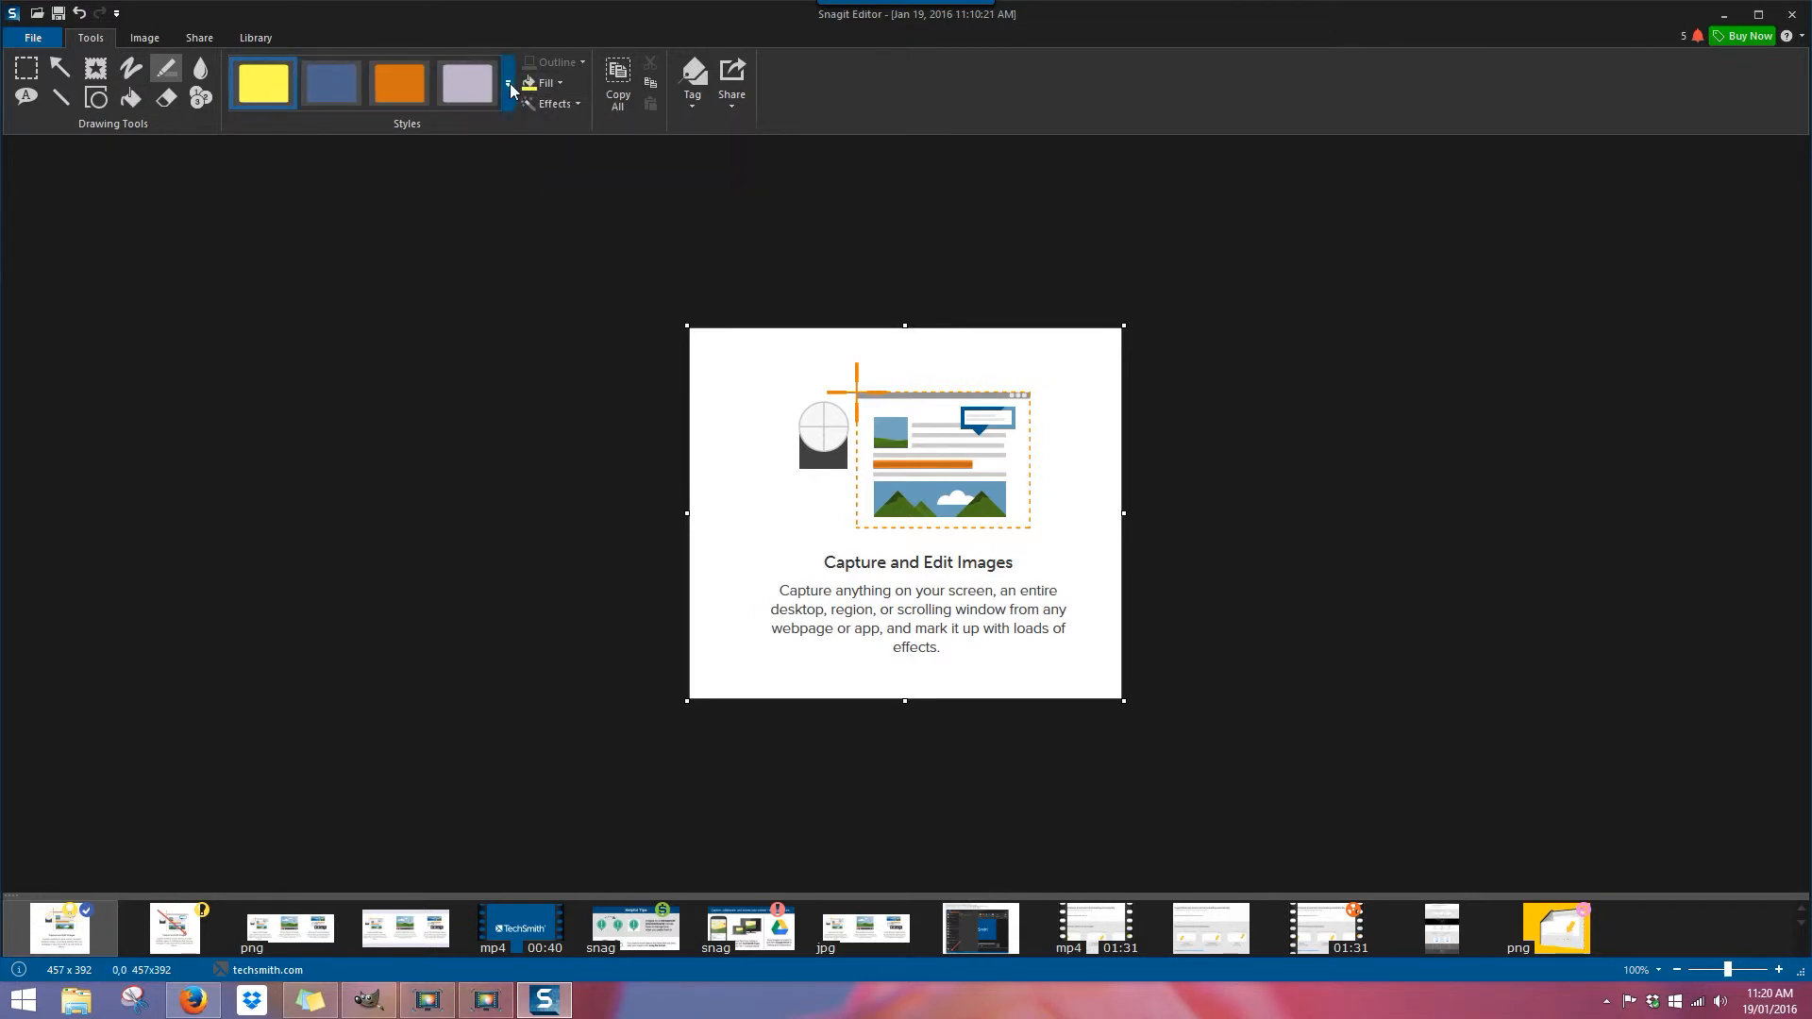
{"action": "left_click", "coordinate": [510, 89]}
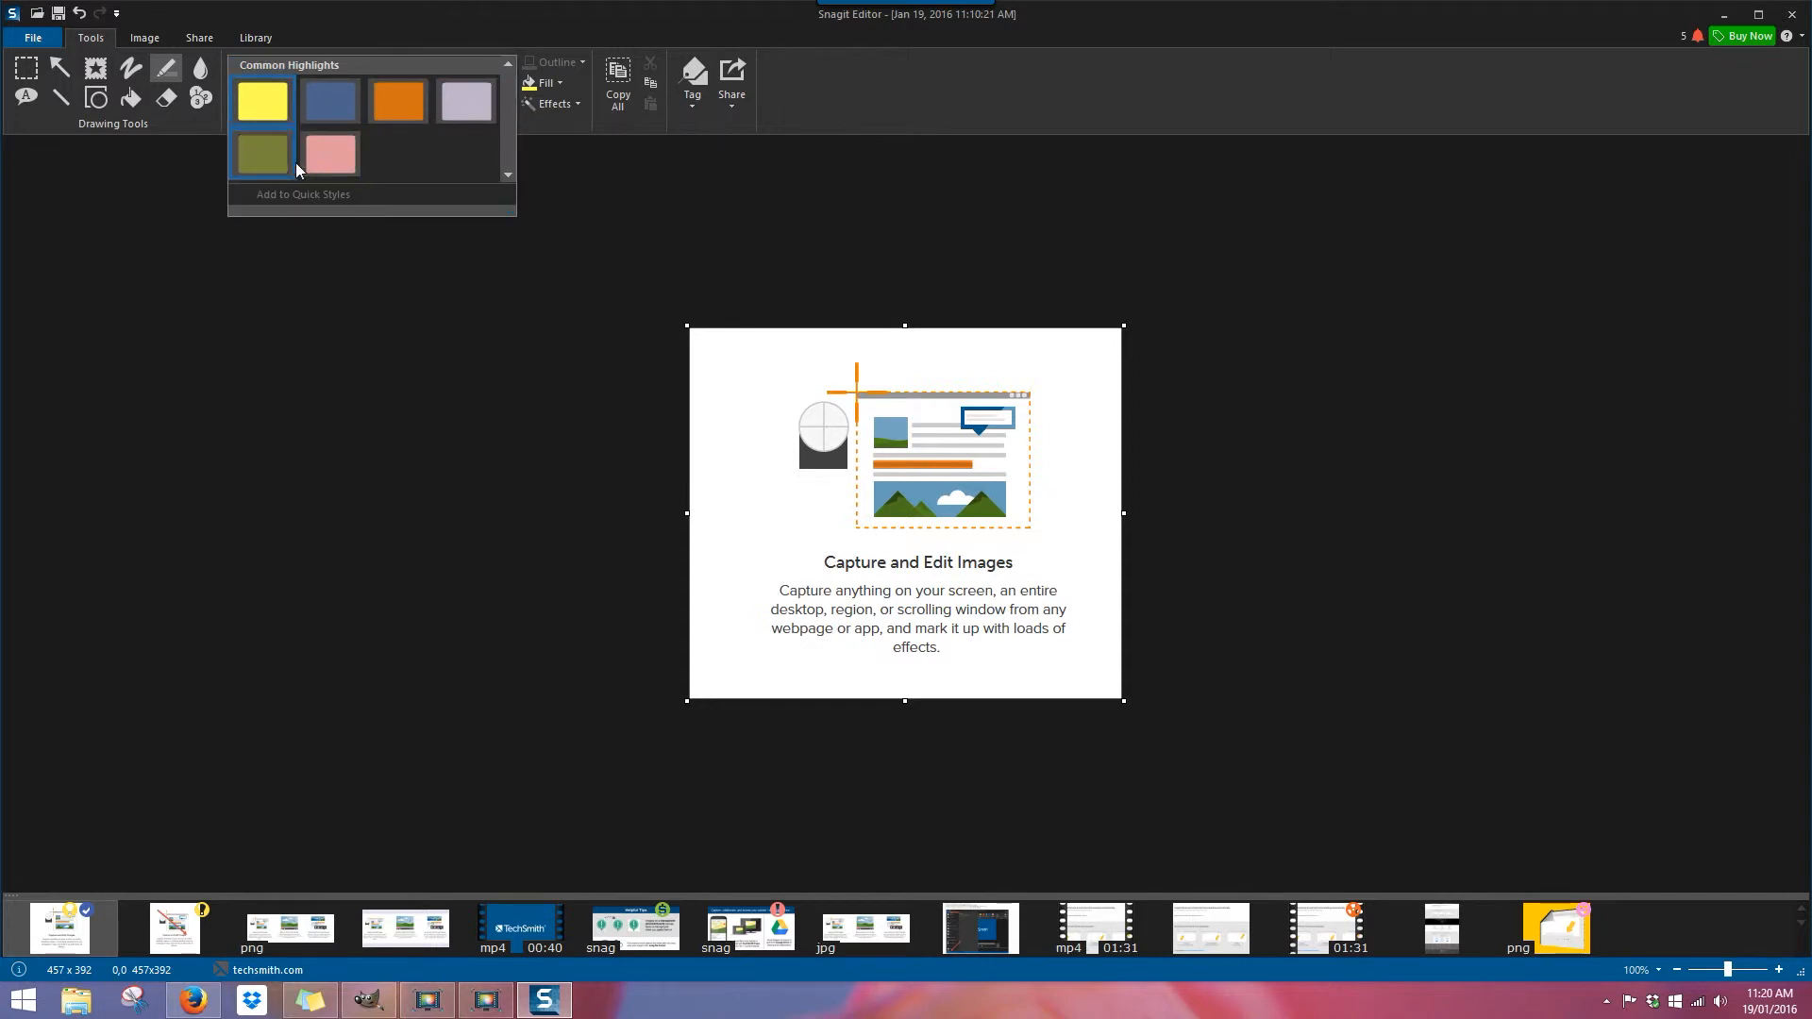
{"action": "left_click", "coordinate": [559, 85]}
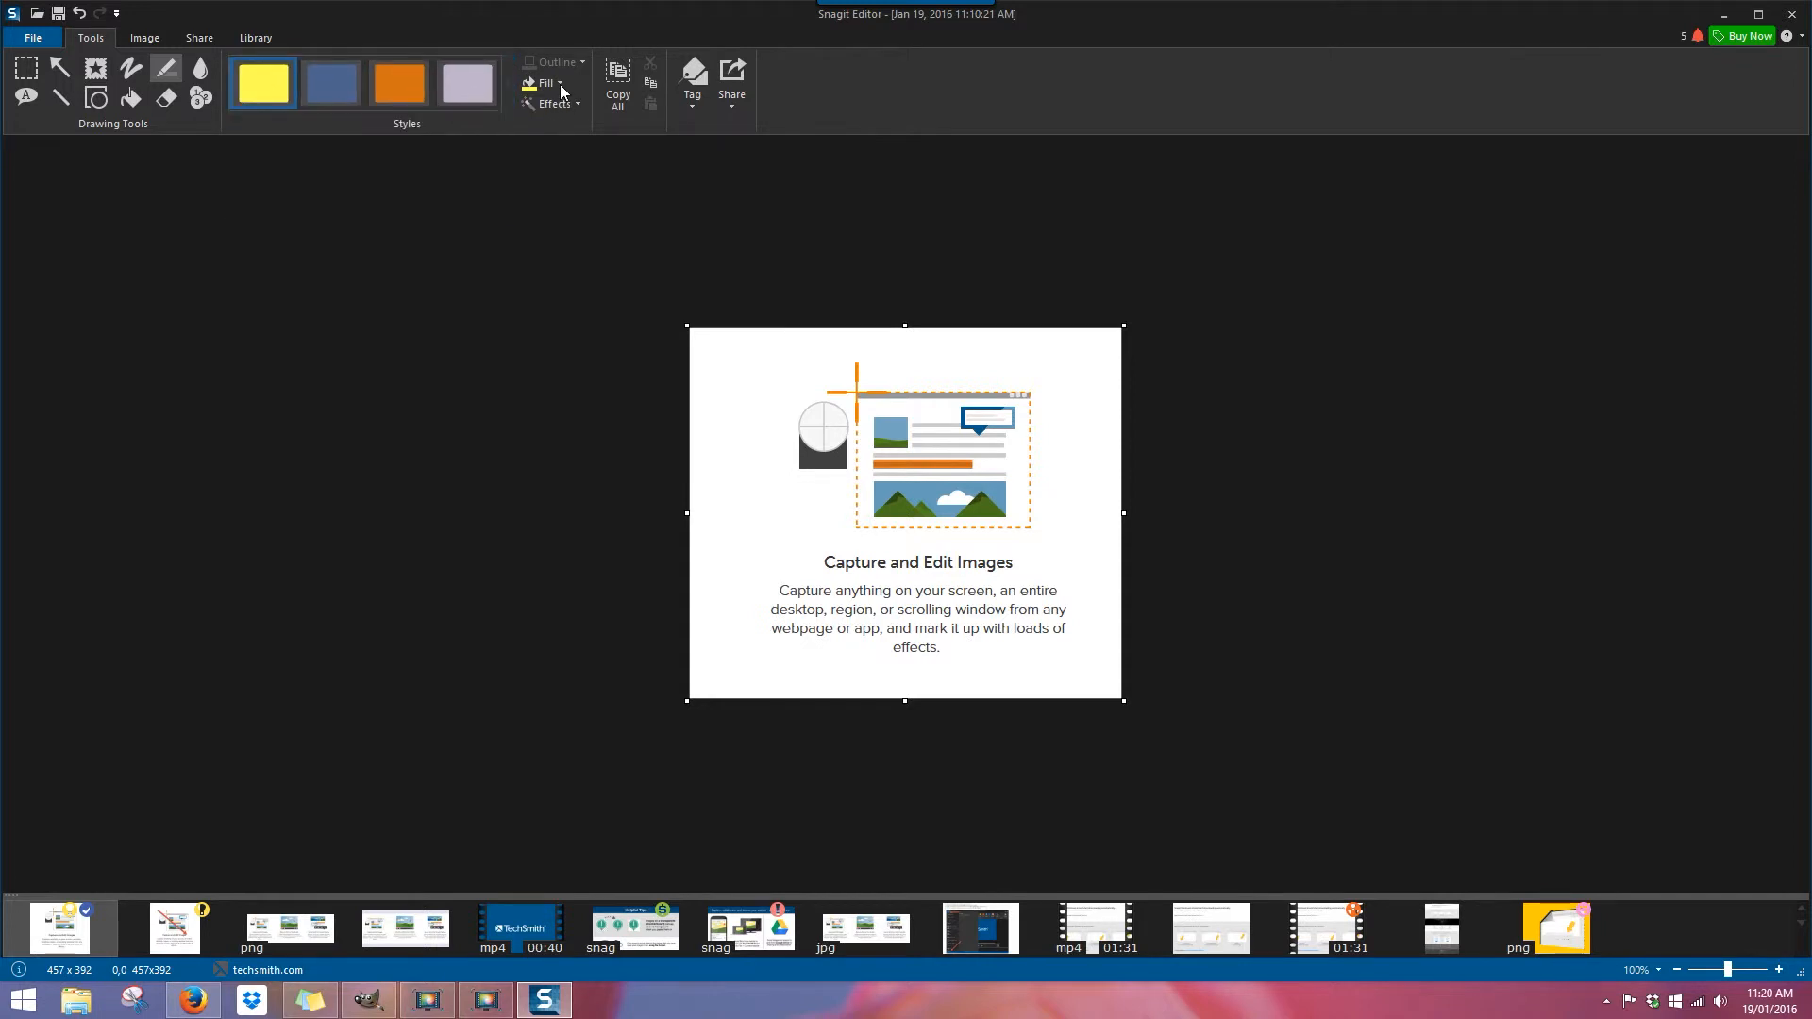
{"action": "left_click", "coordinate": [559, 83]}
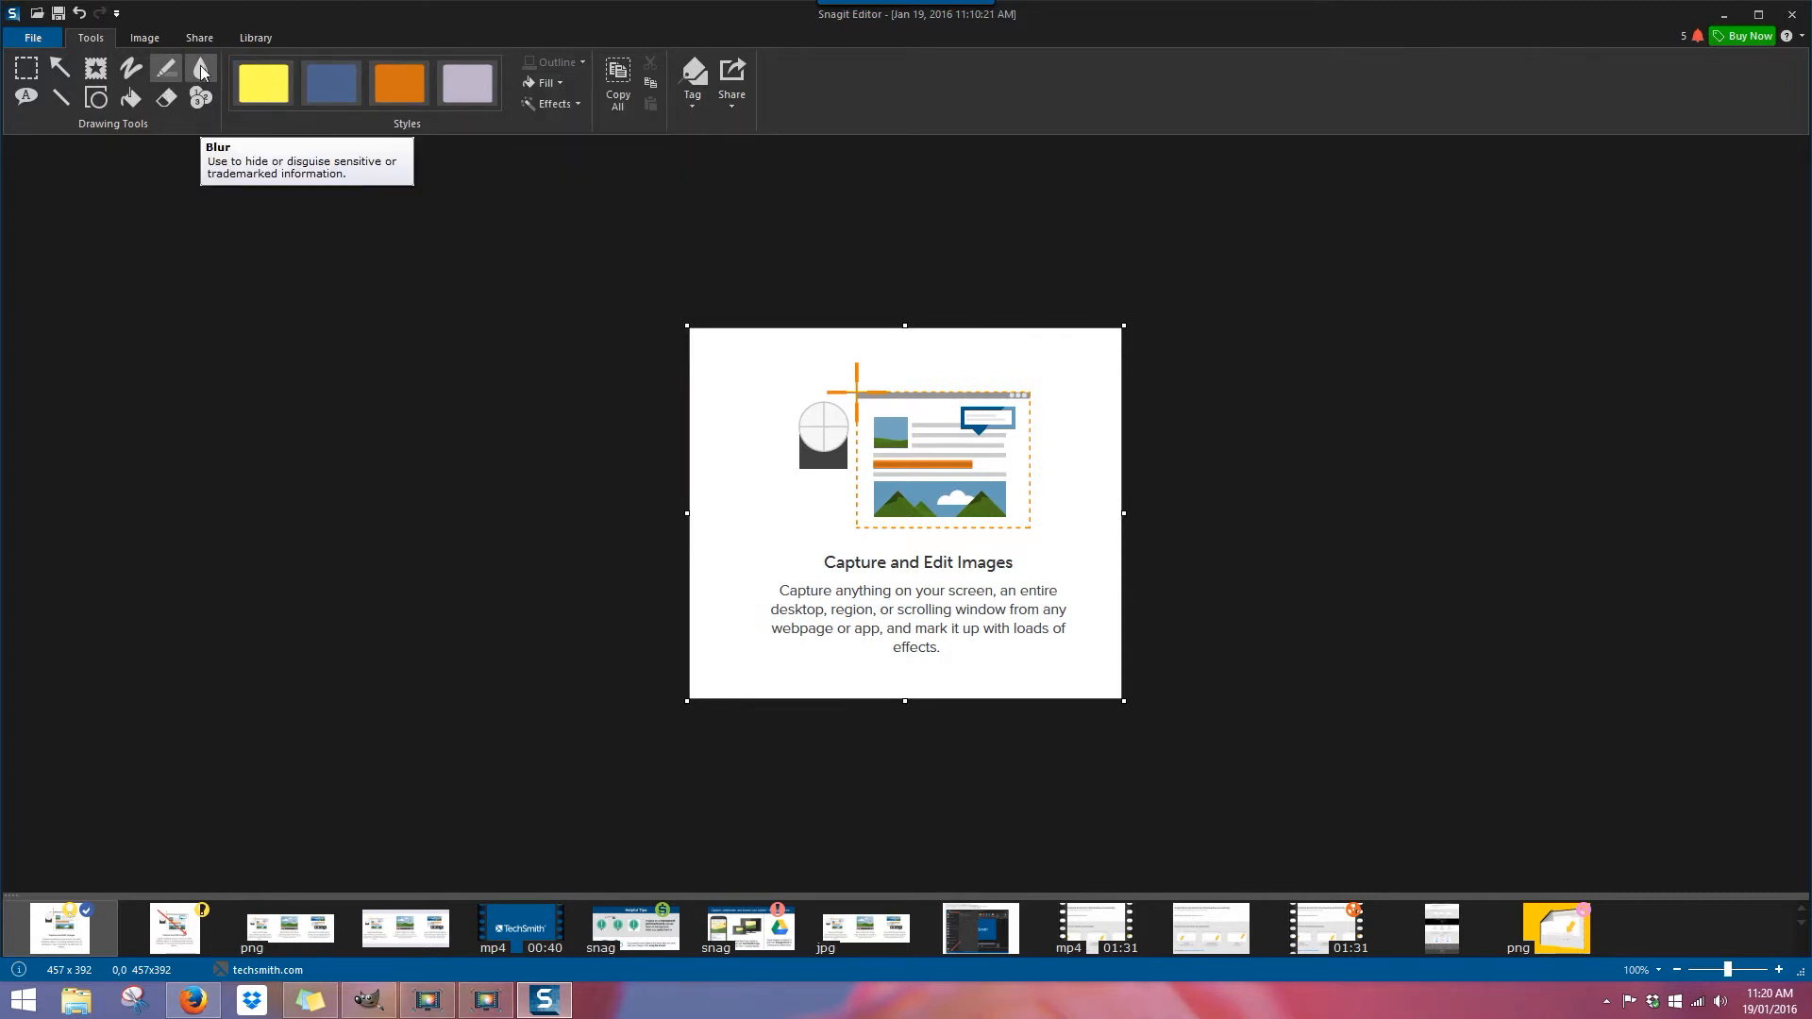
Blur the paragraph below the heading with the Blur tool and try Smooth intensities of 50%, 100% and 10%.
{"action": "left_click", "coordinate": [200, 67]}
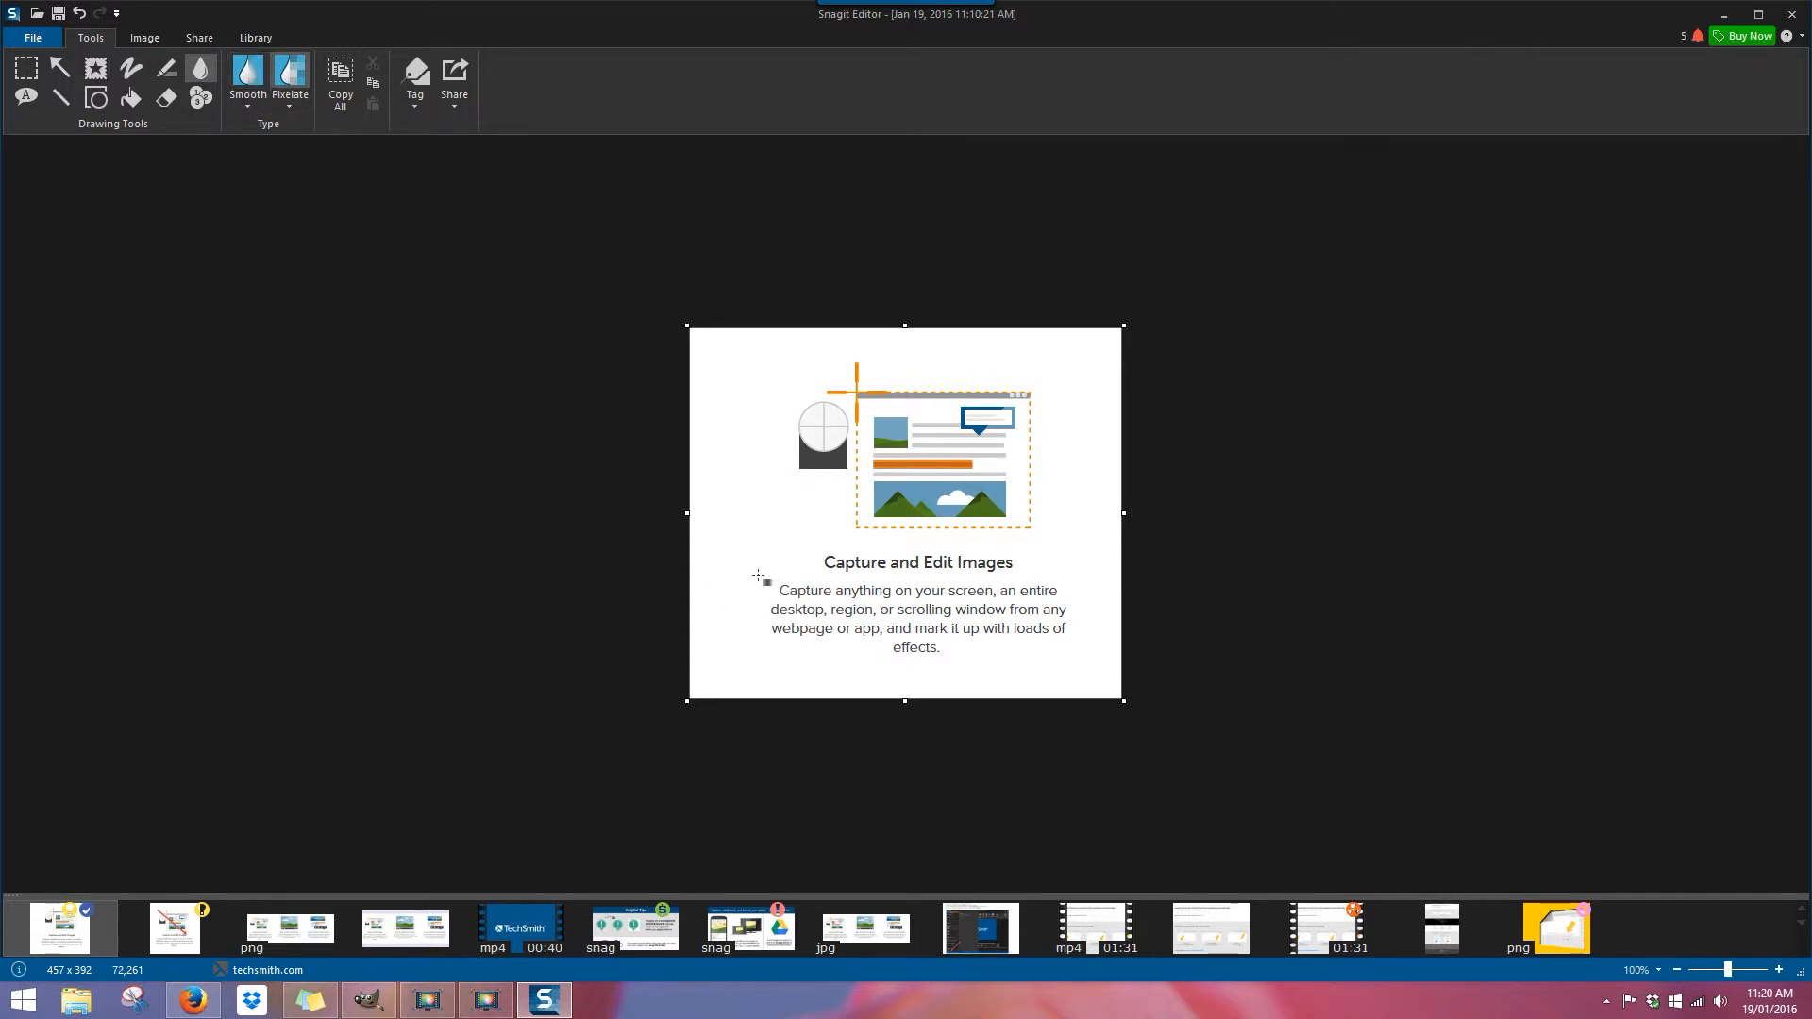
{"action": "left_click_drag", "start_coordinate": [782, 606], "coordinate": [1083, 668]}
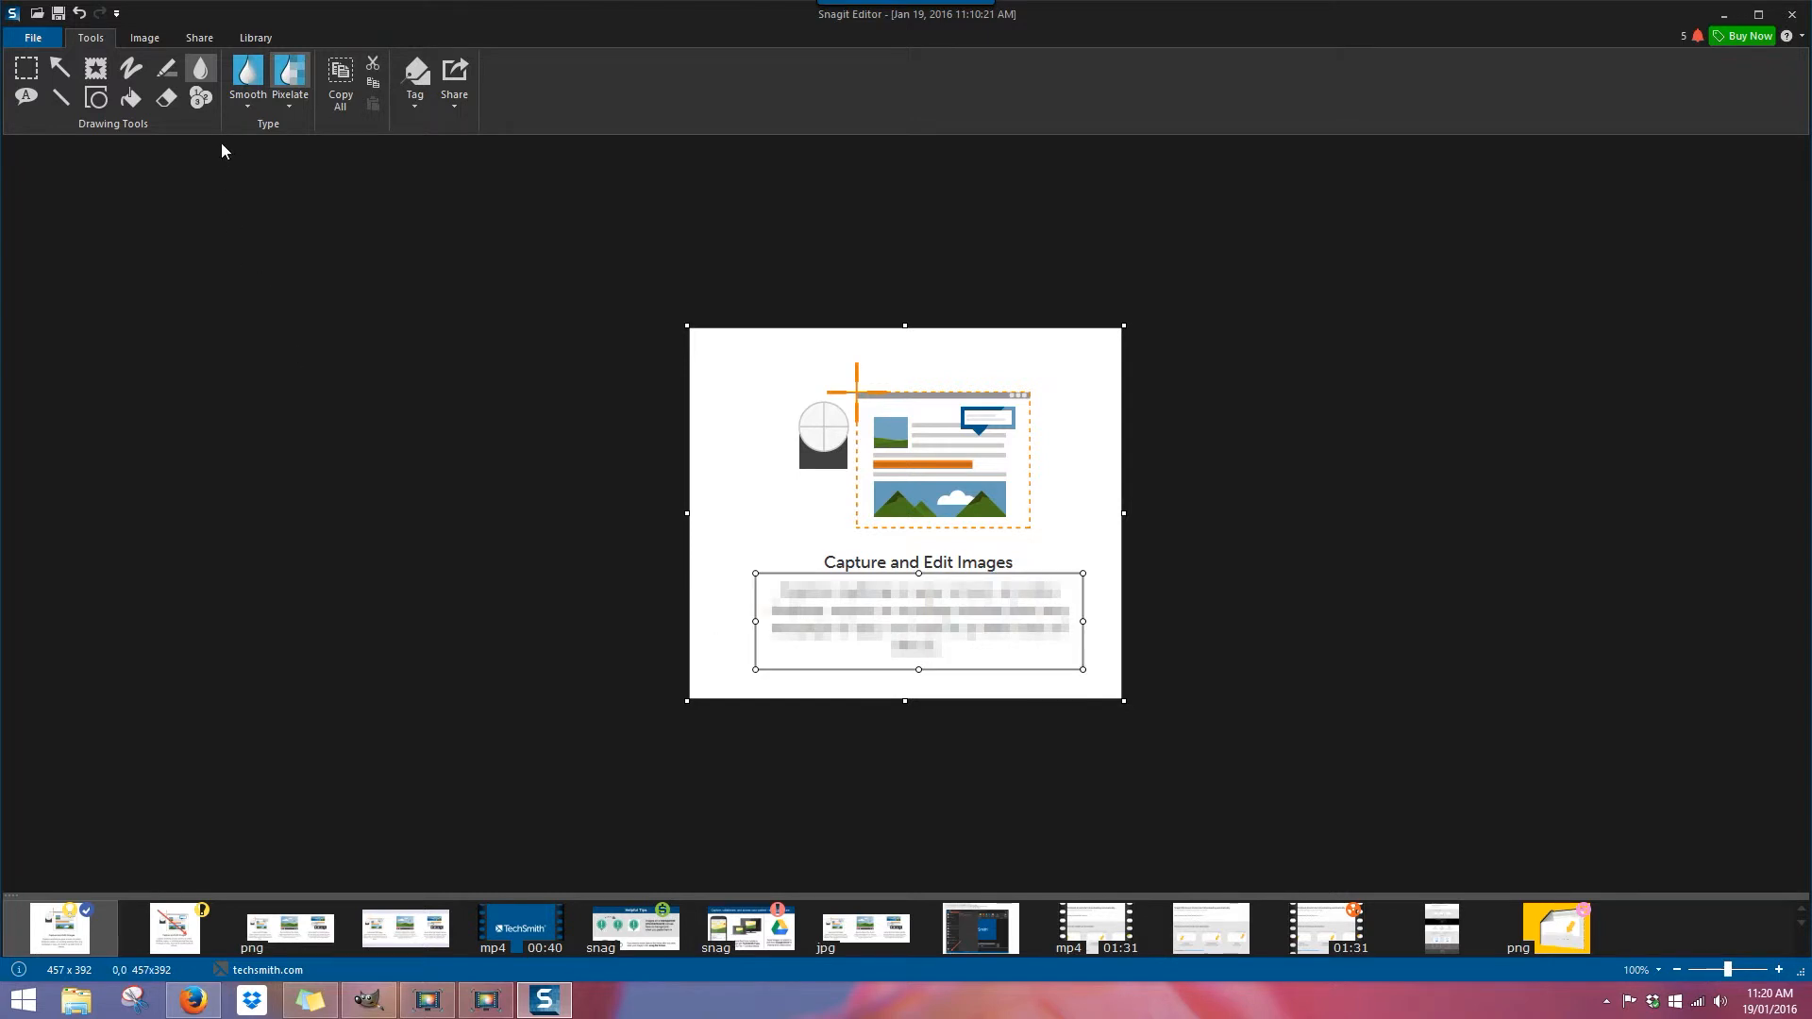
{"action": "left_click", "coordinate": [250, 103]}
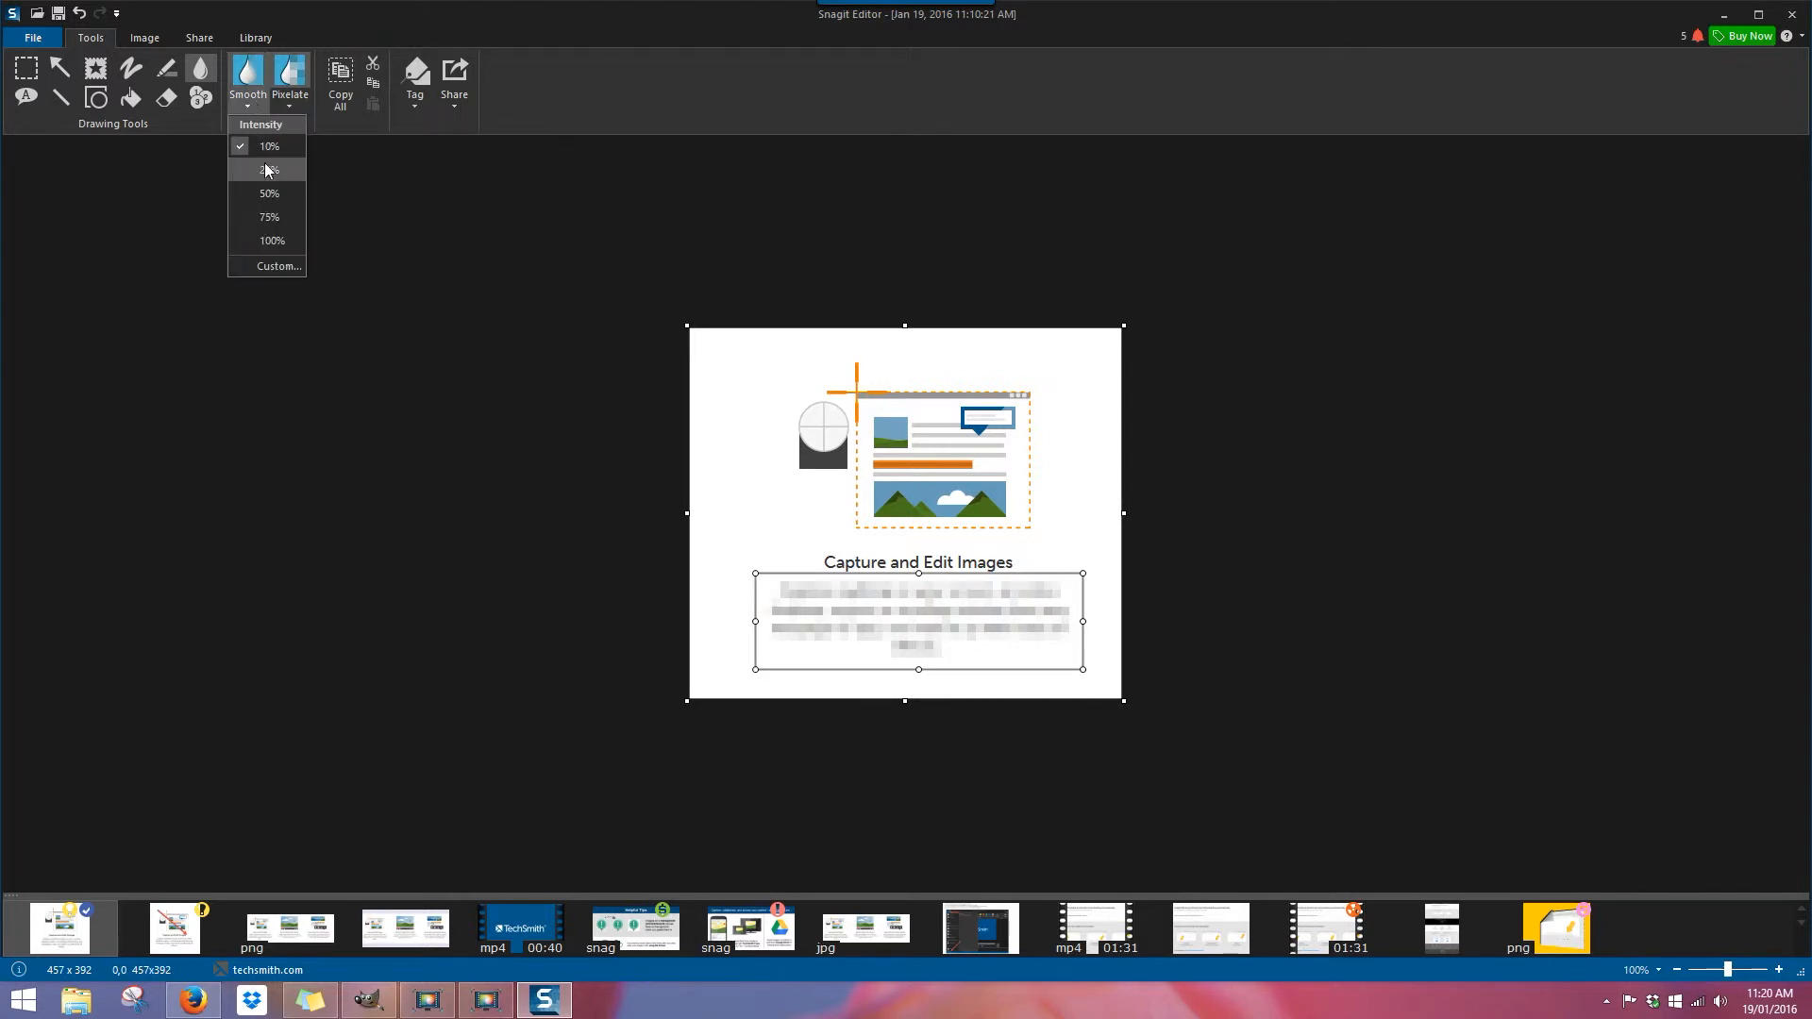
{"action": "left_click", "coordinate": [262, 215]}
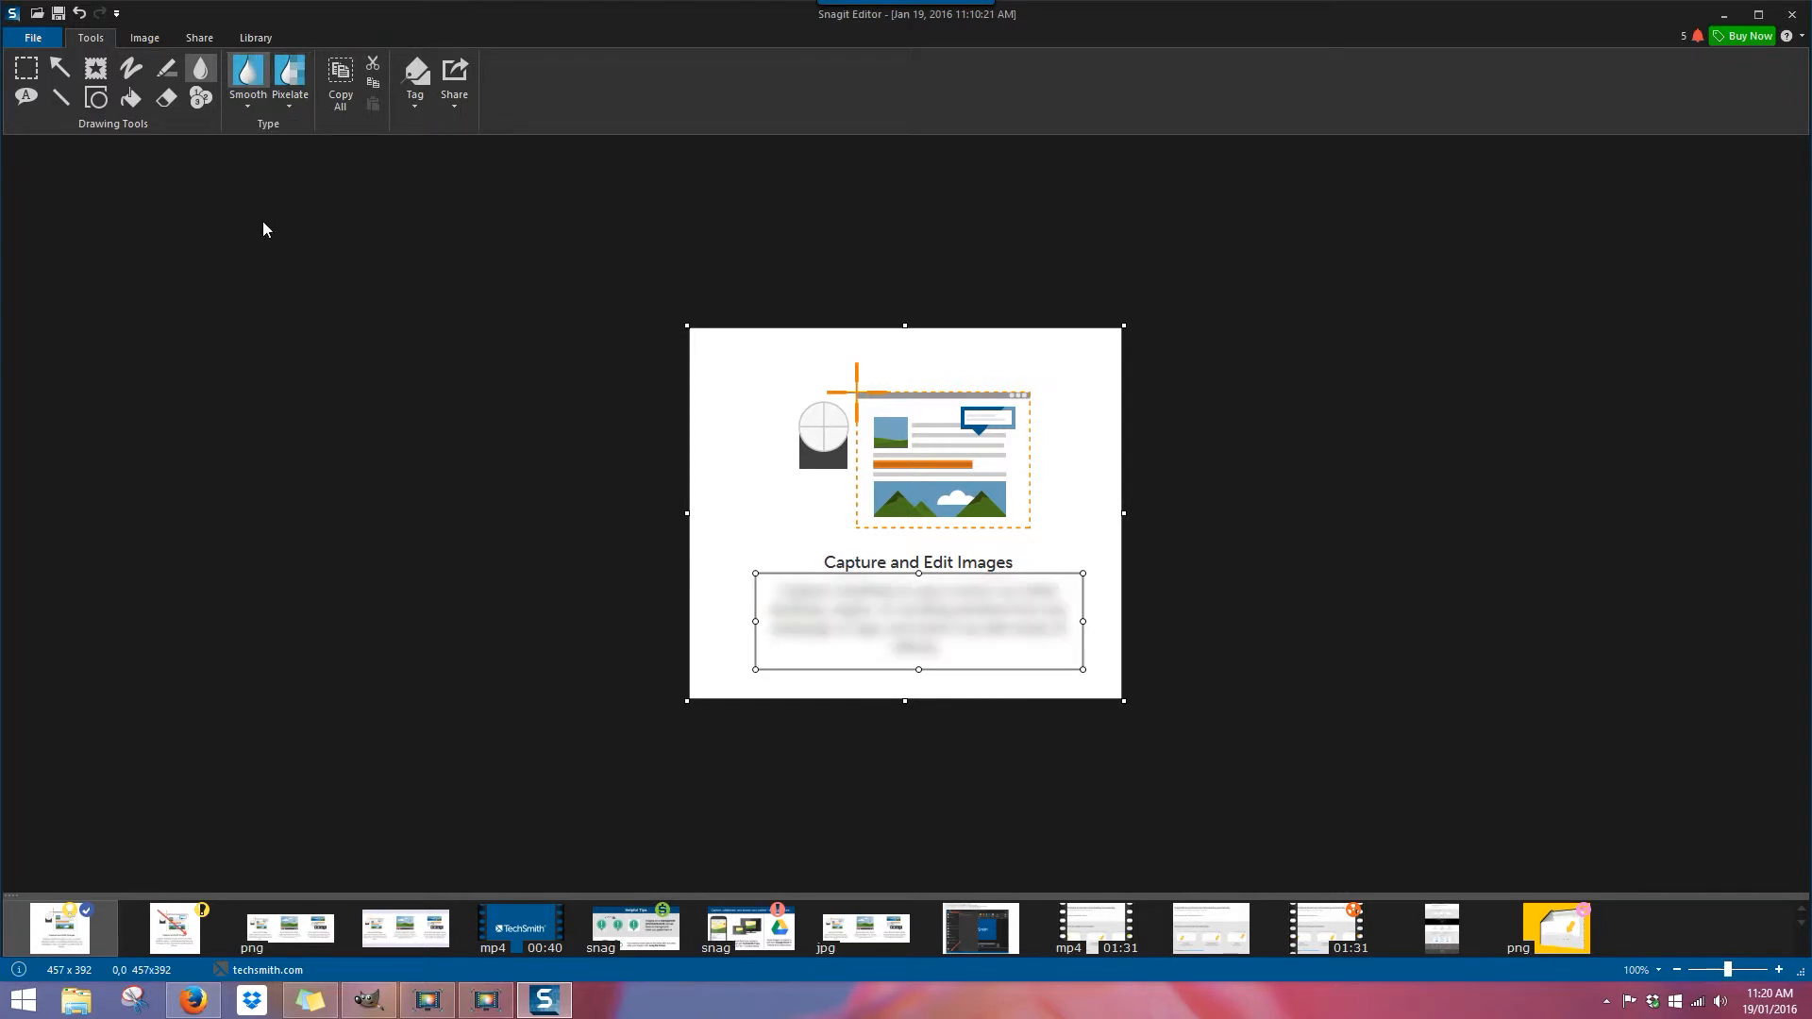
{"action": "left_click", "coordinate": [250, 104]}
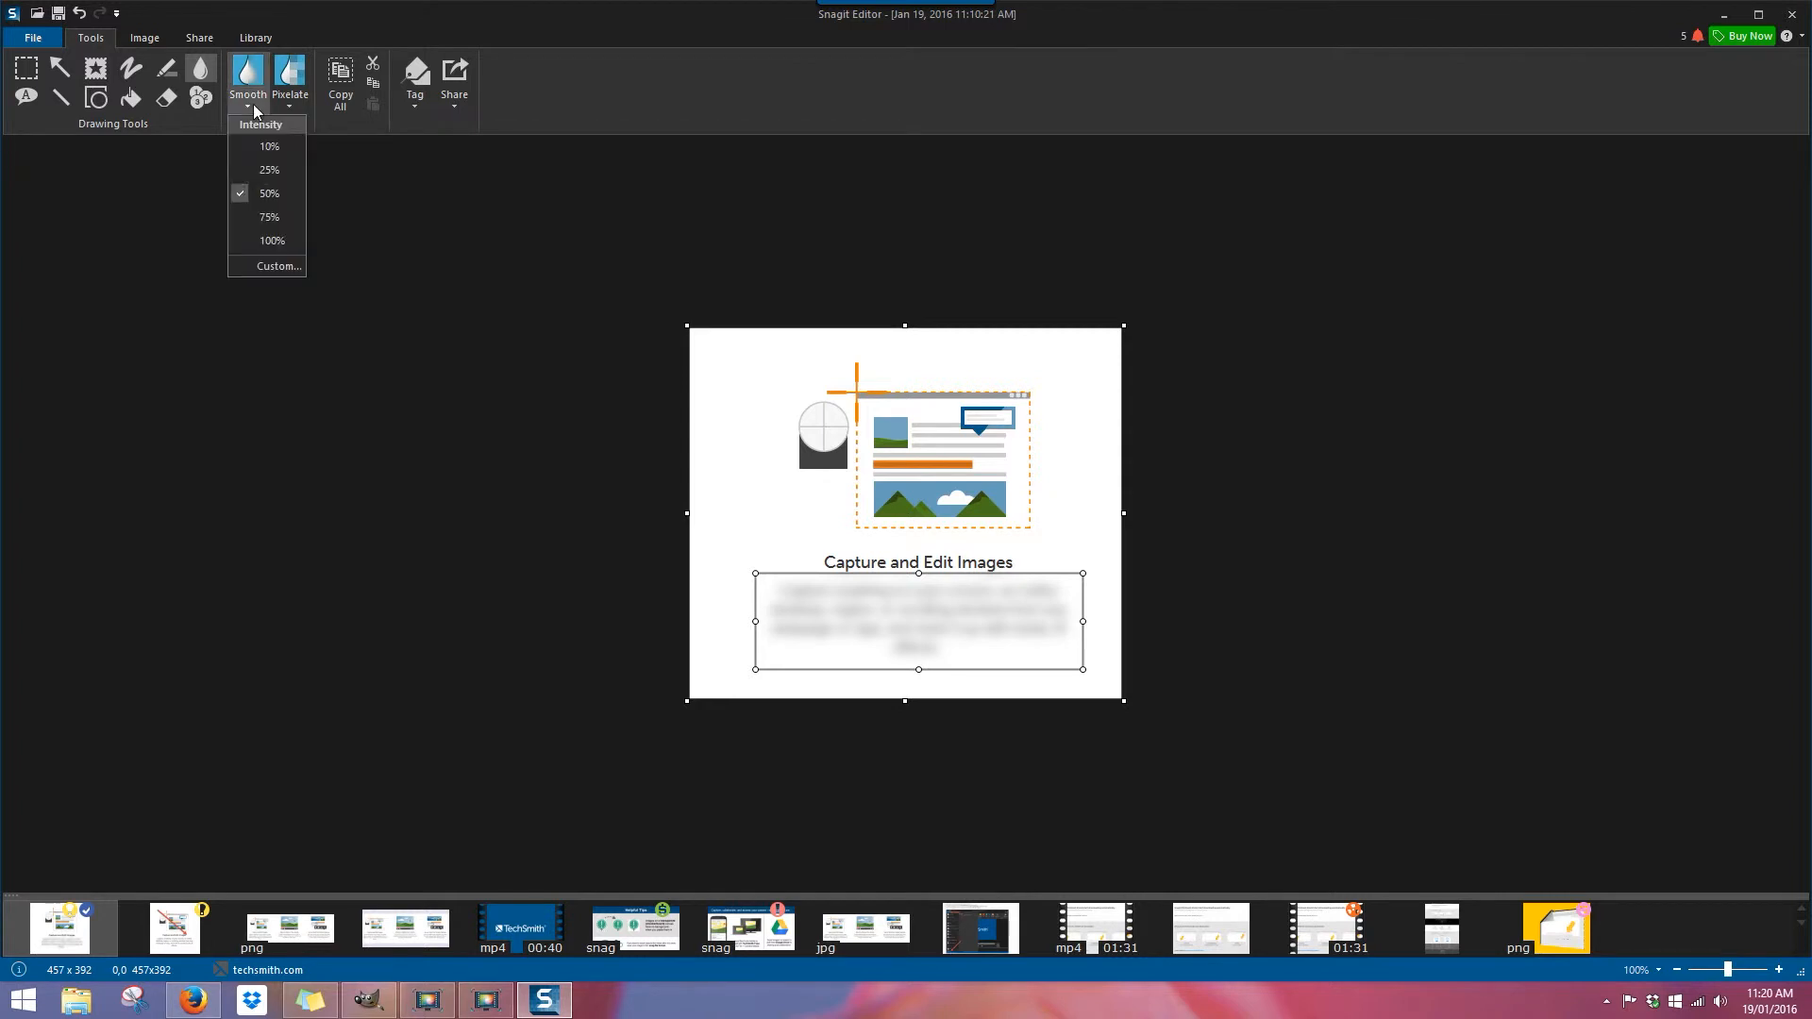
{"action": "left_click", "coordinate": [269, 240]}
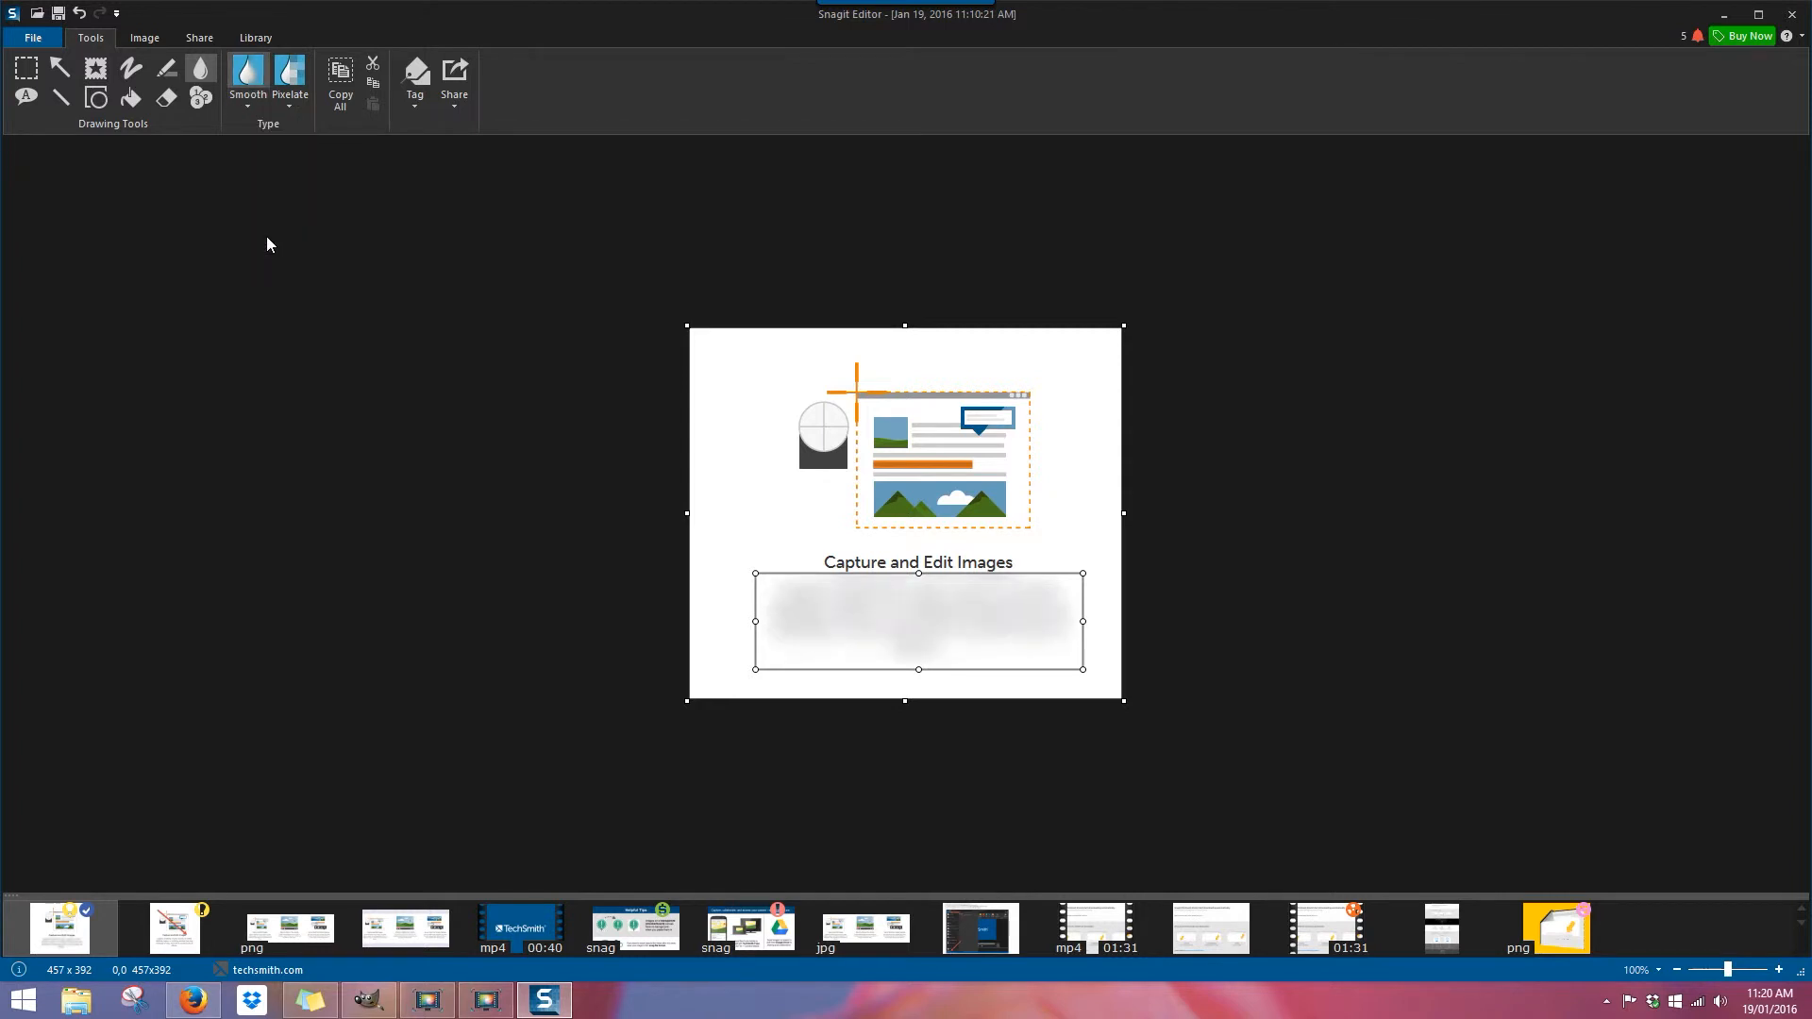
{"action": "left_click", "coordinate": [248, 104]}
{"action": "left_click", "coordinate": [259, 146]}
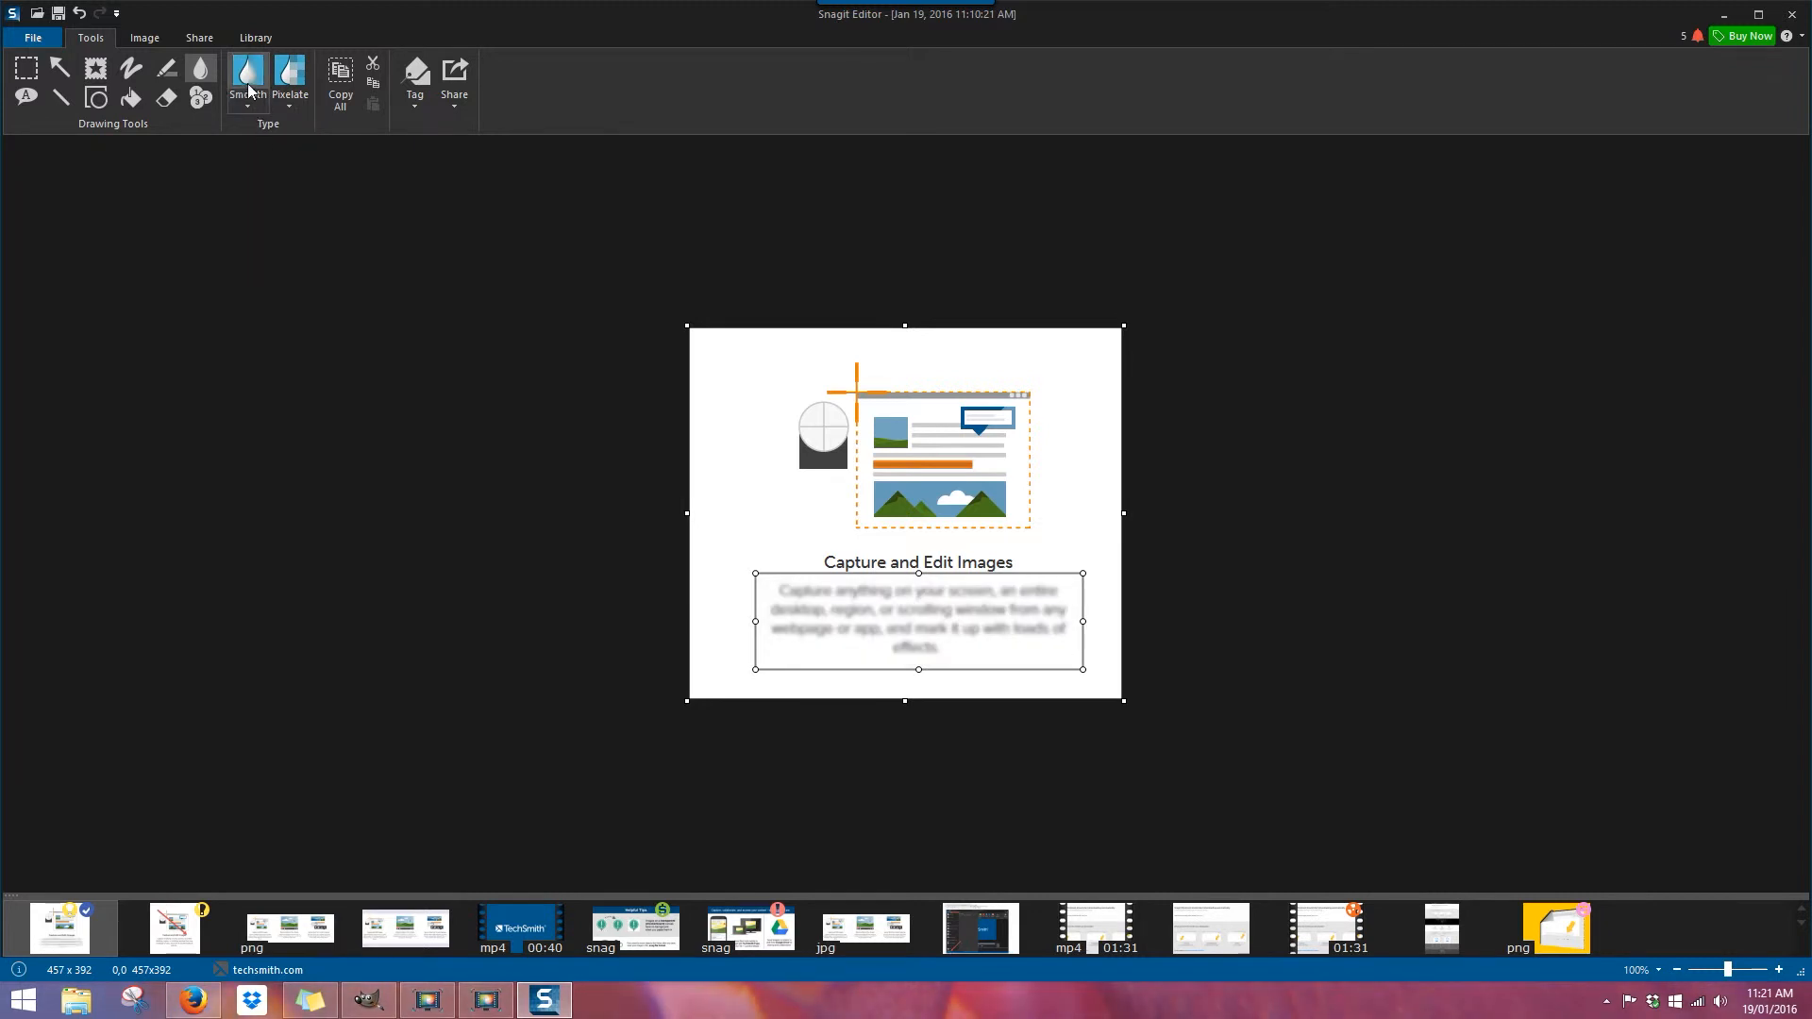
Switch the paragraph's blur to Pixelate, trying 100% and 25% intensity before returning it to 10%.
{"action": "left_click", "coordinate": [289, 82]}
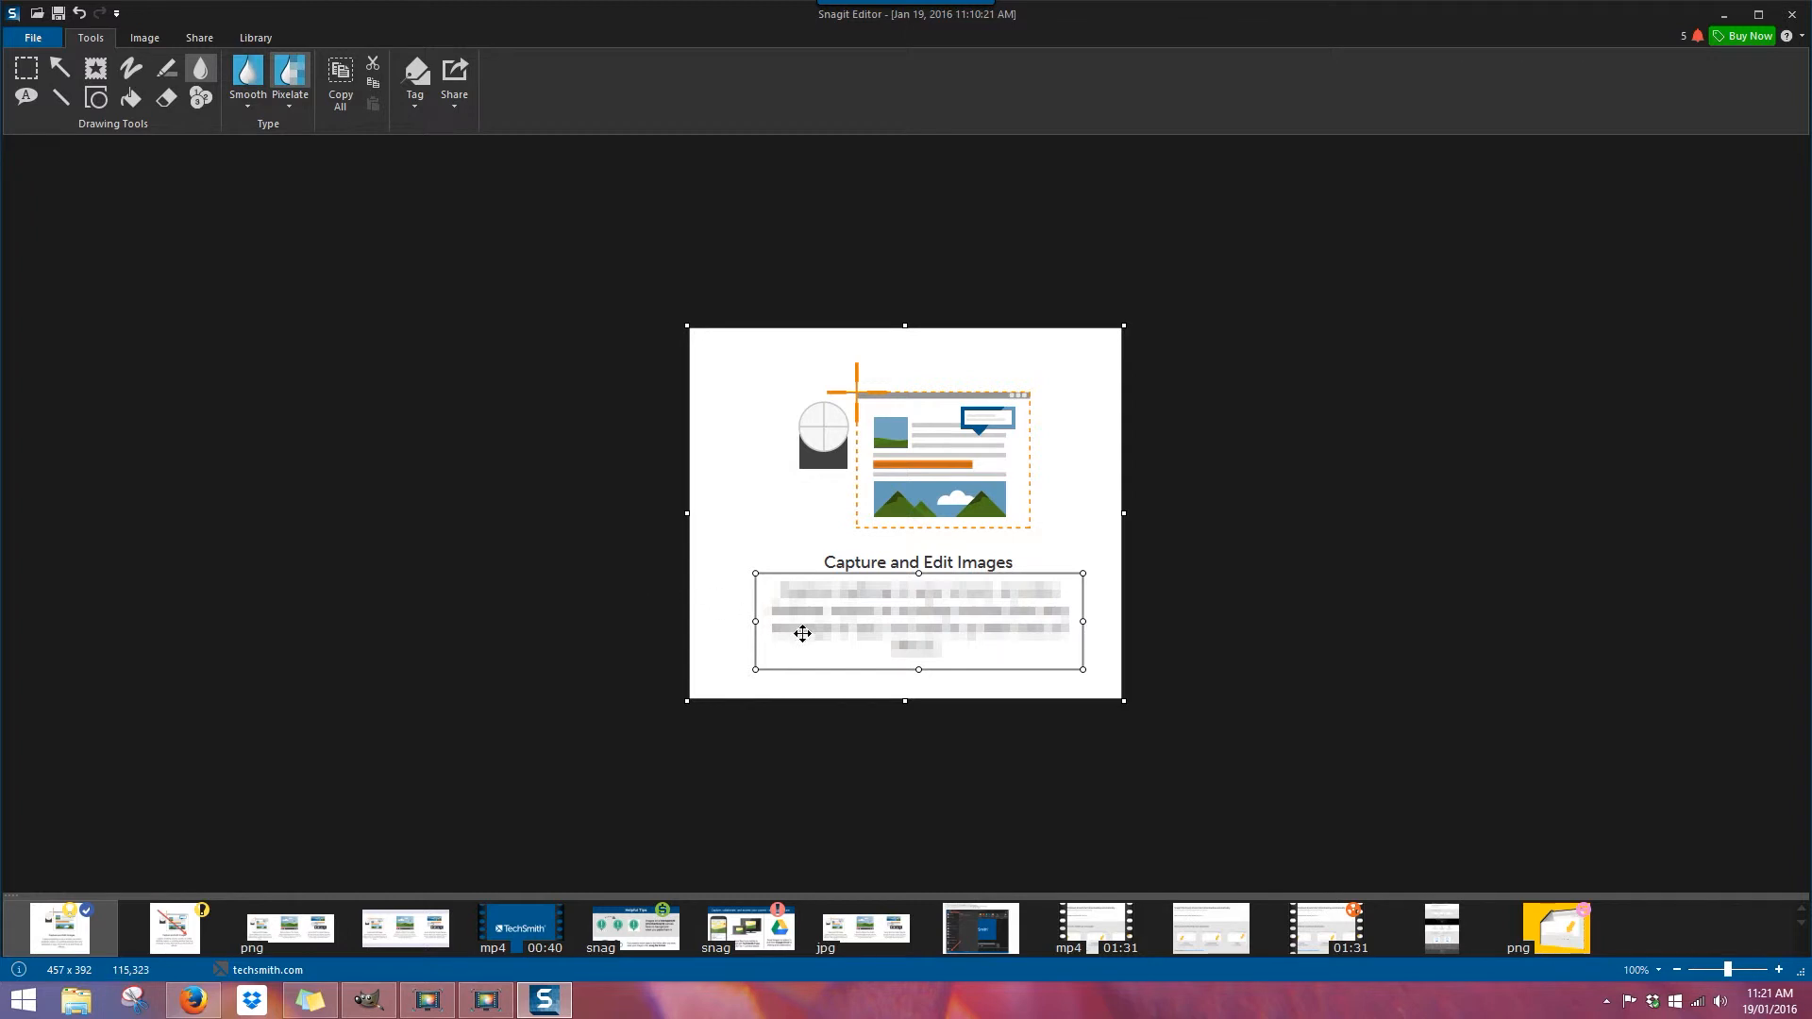
{"action": "left_click", "coordinate": [288, 106]}
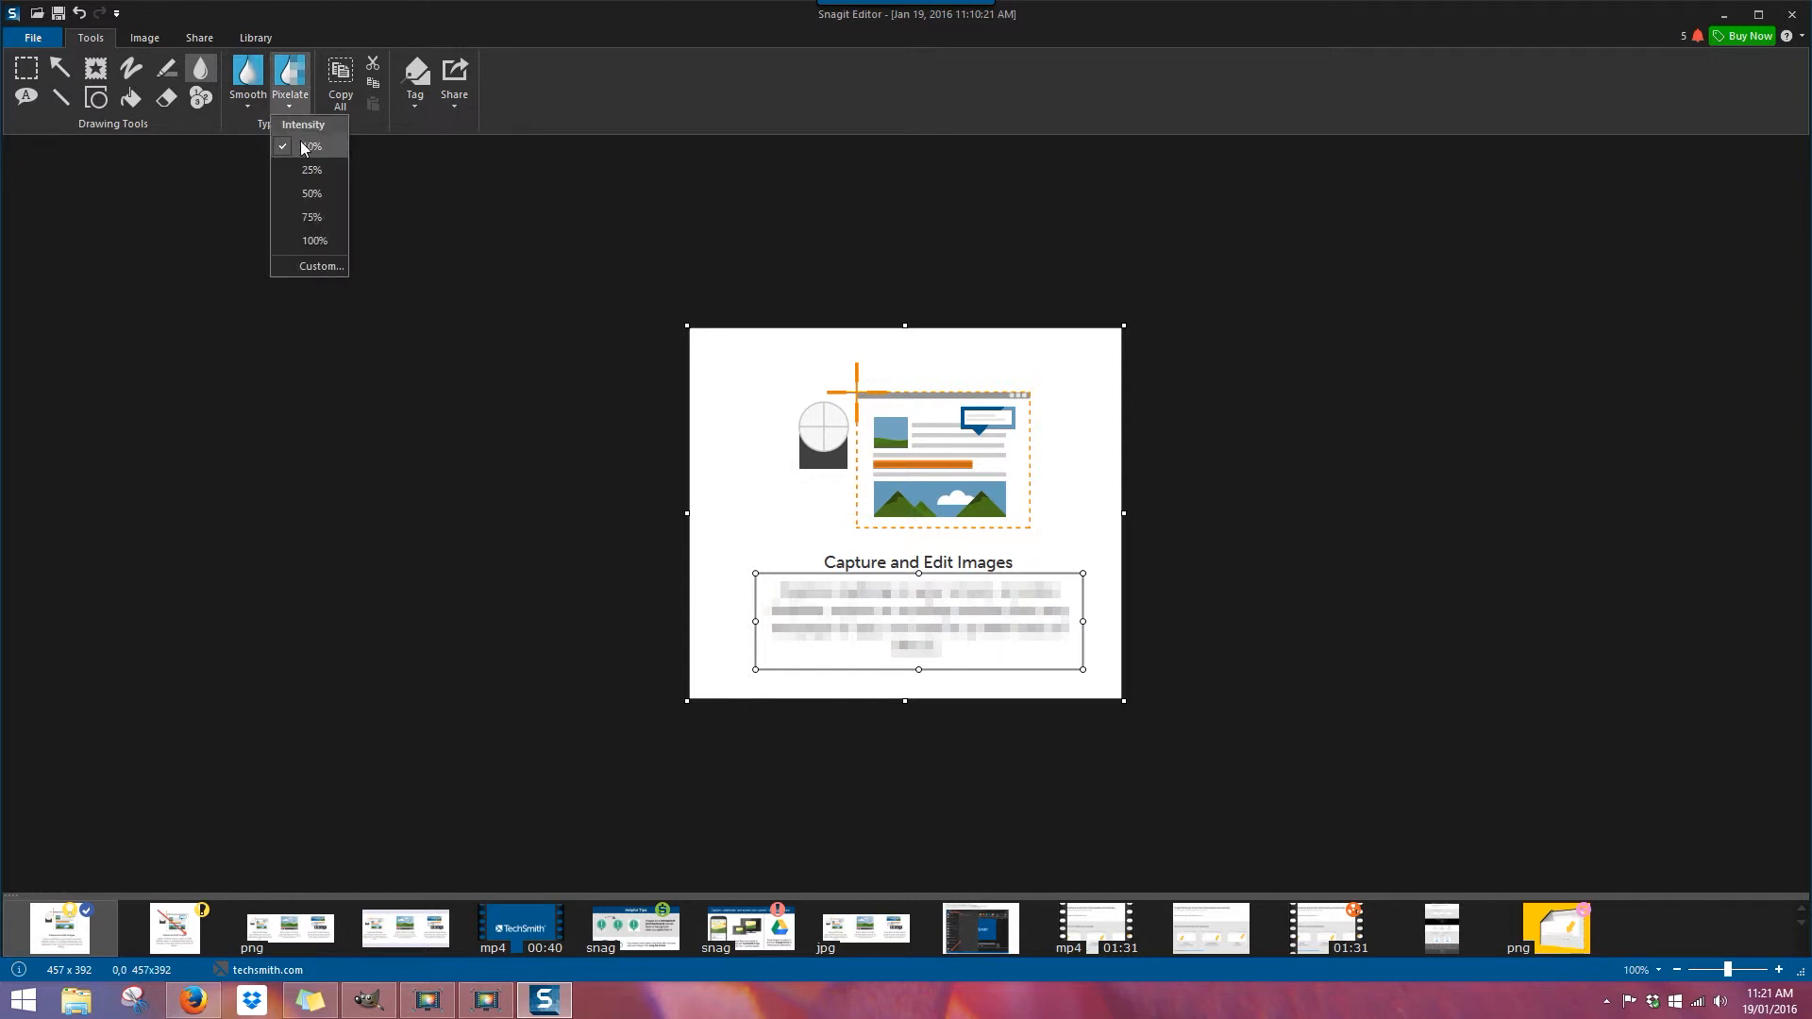
{"action": "left_click", "coordinate": [305, 239]}
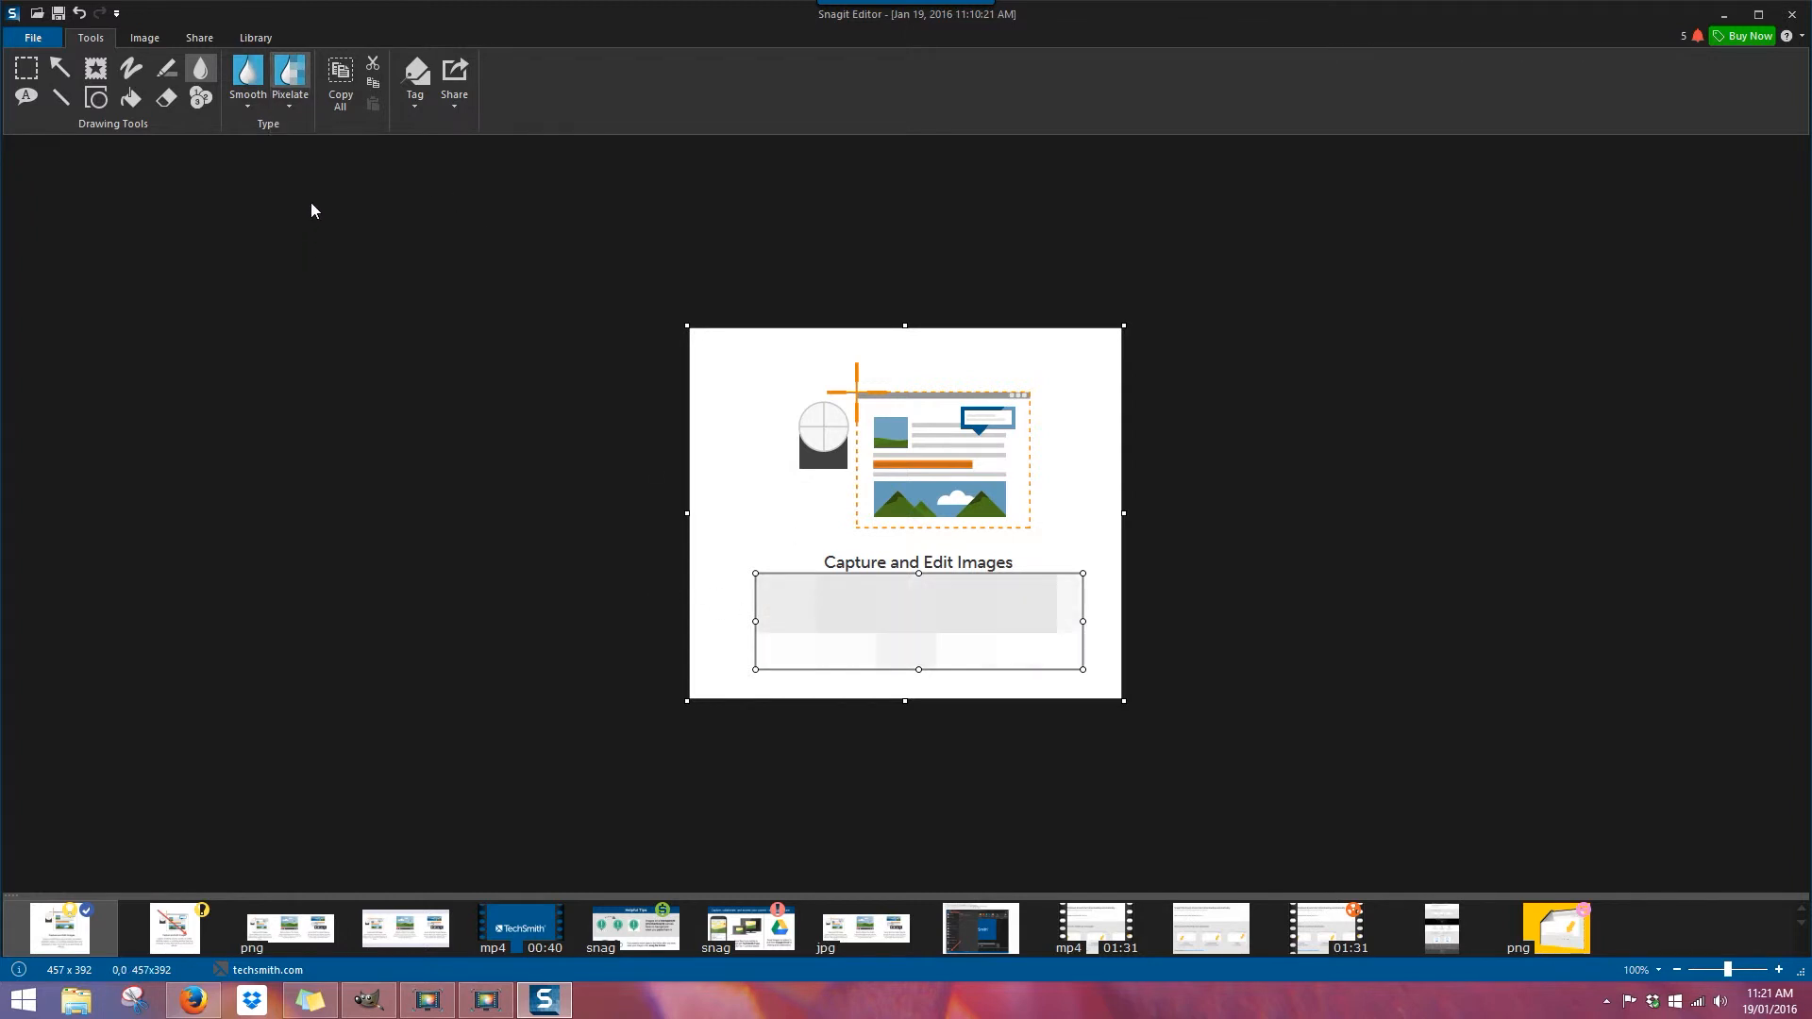
{"action": "left_click", "coordinate": [288, 107]}
{"action": "left_click", "coordinate": [298, 177]}
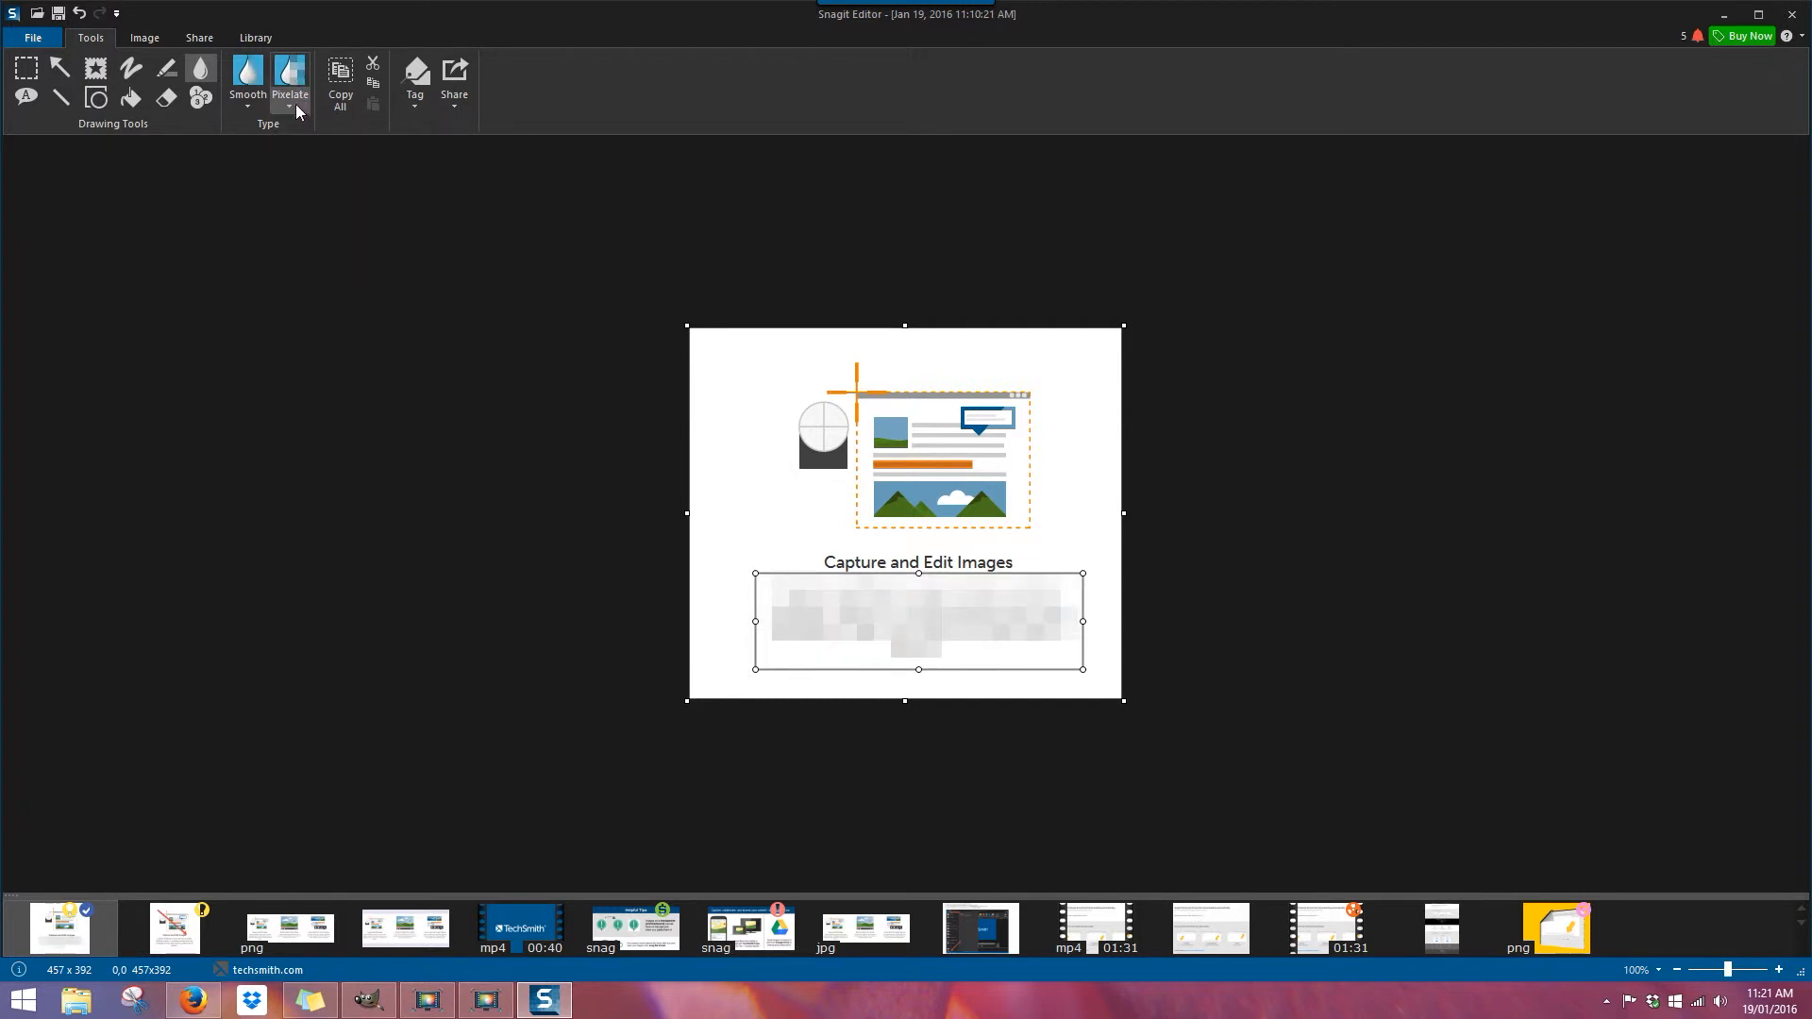
{"action": "left_click", "coordinate": [296, 104]}
{"action": "left_click", "coordinate": [296, 146]}
{"action": "left_click", "coordinate": [87, 19]}
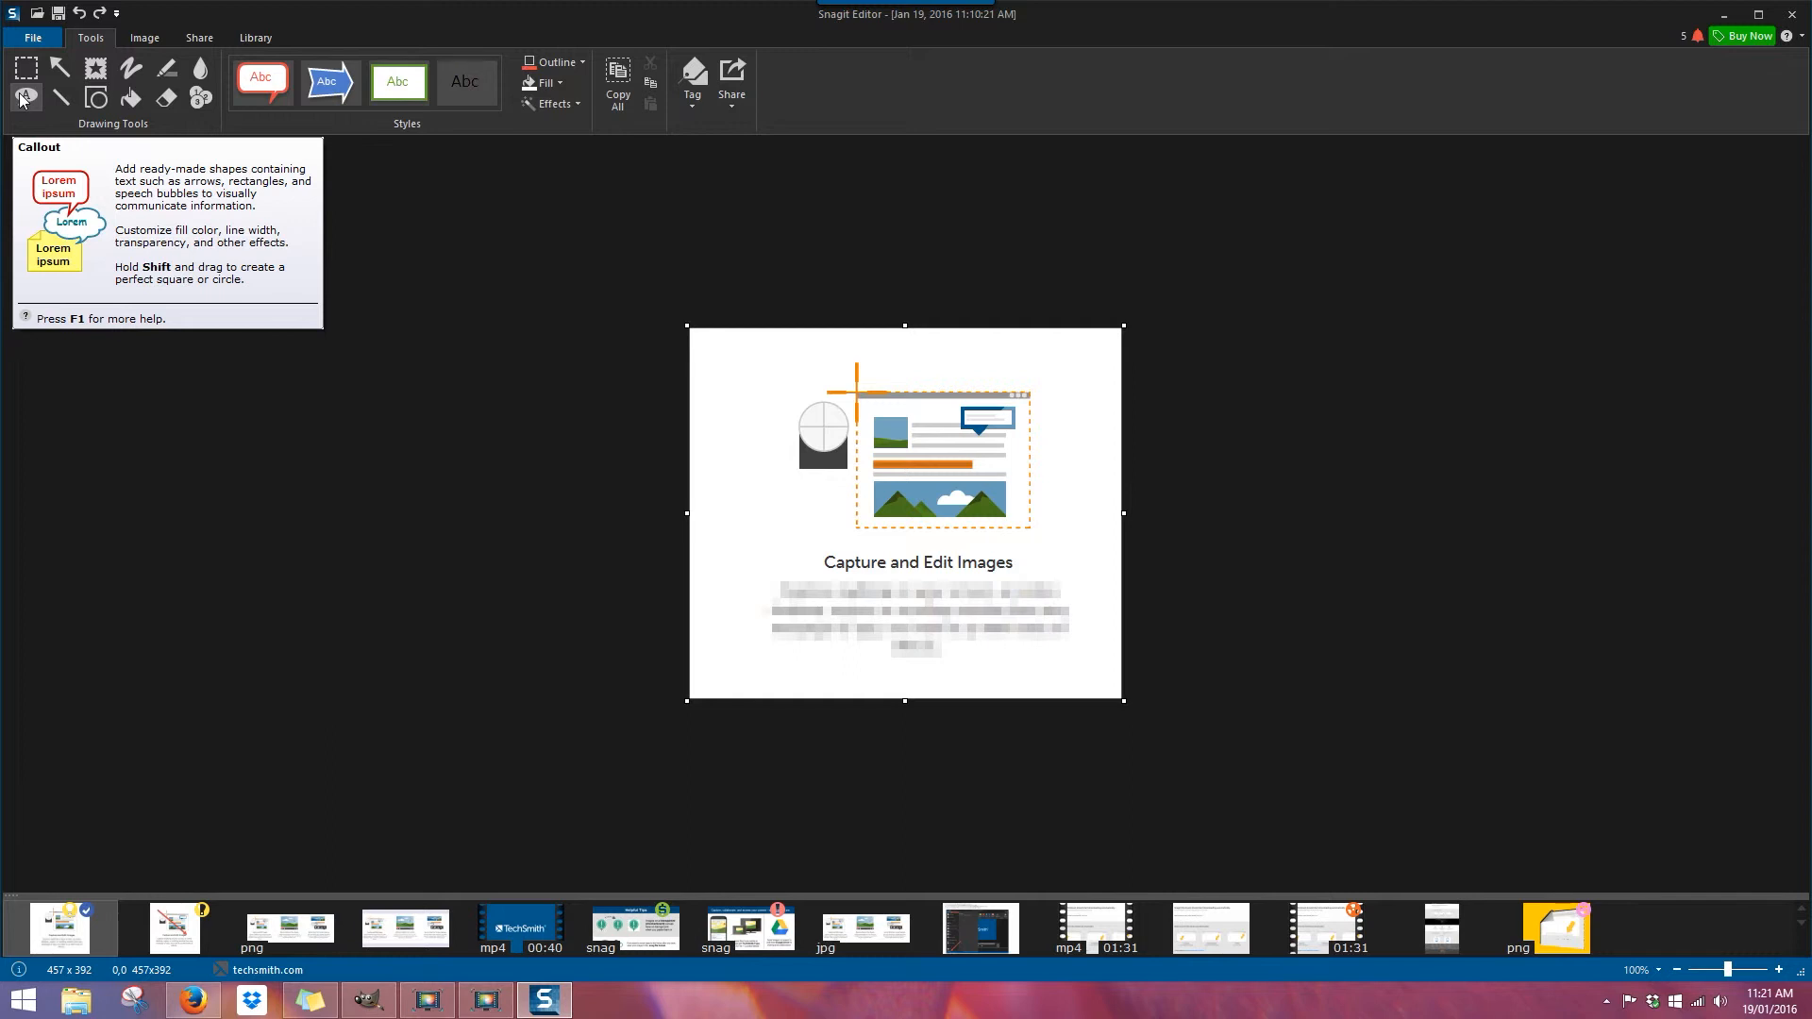
Draw a red-outlined speech bubble callout over the illustration with the text "Hello" at size 22.
{"action": "left_click_drag", "start_coordinate": [779, 530], "coordinate": [1045, 346]}
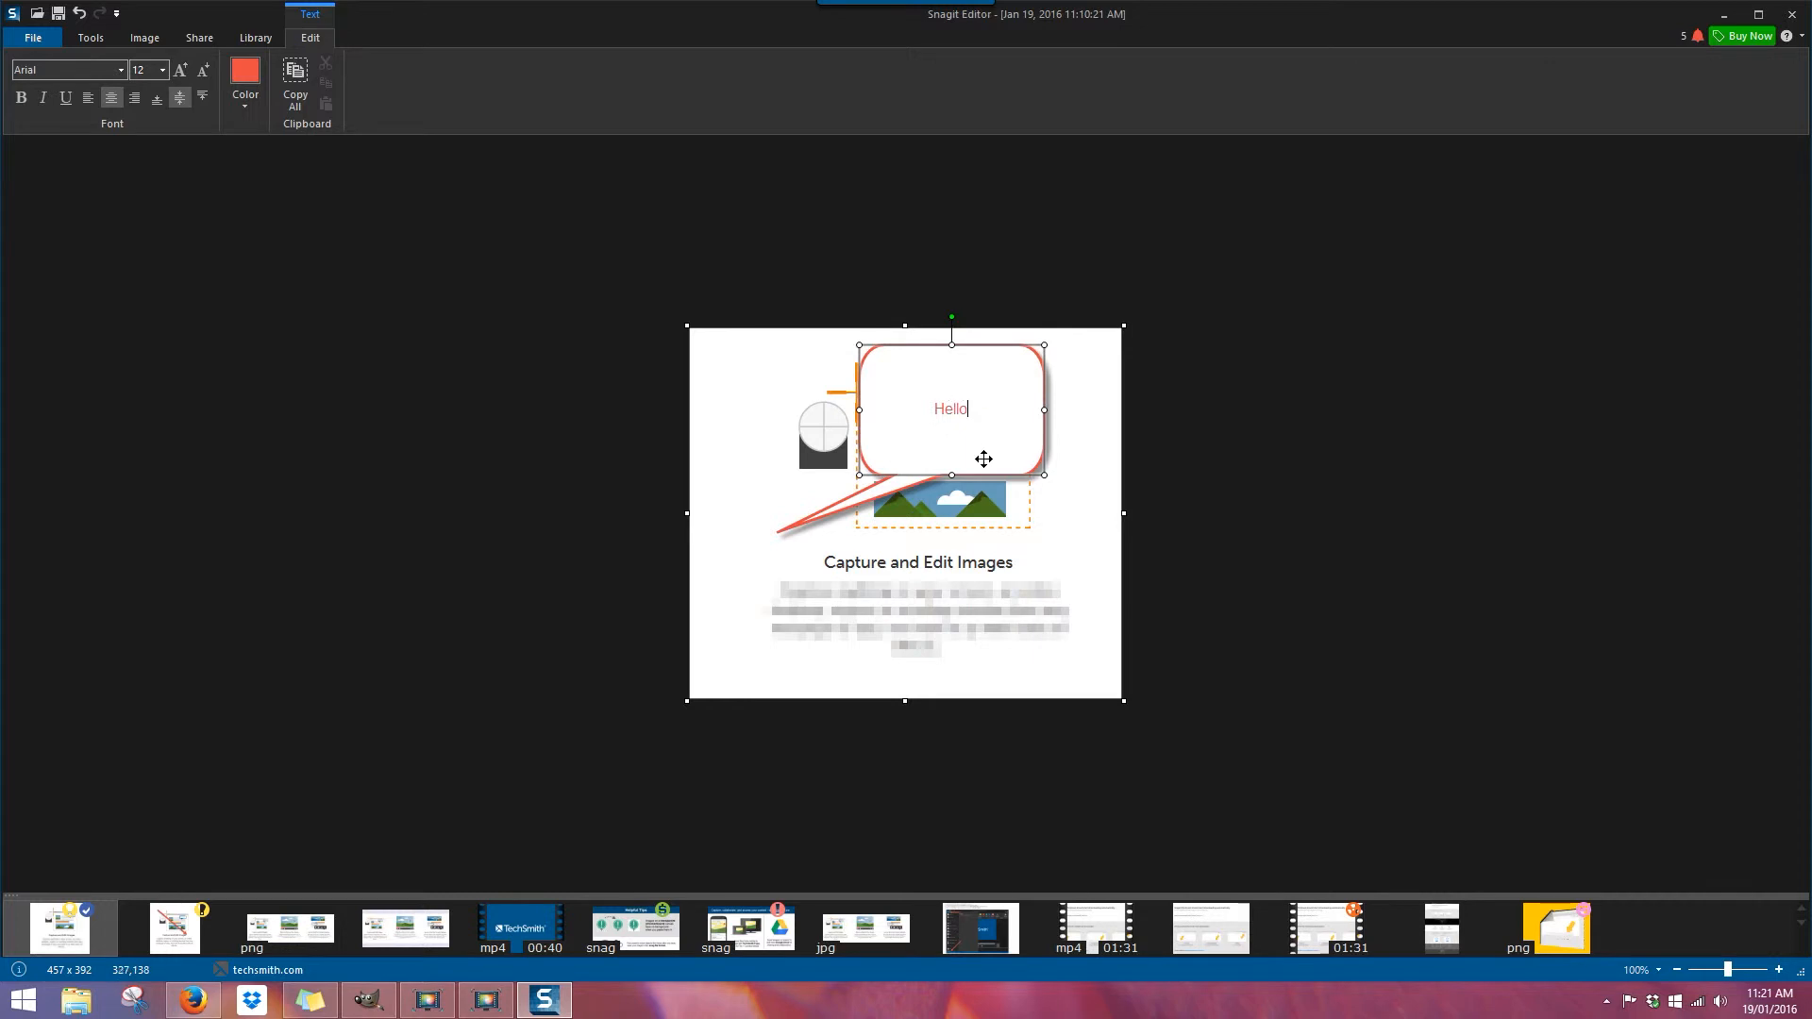
{"action": "left_click", "coordinate": [162, 70]}
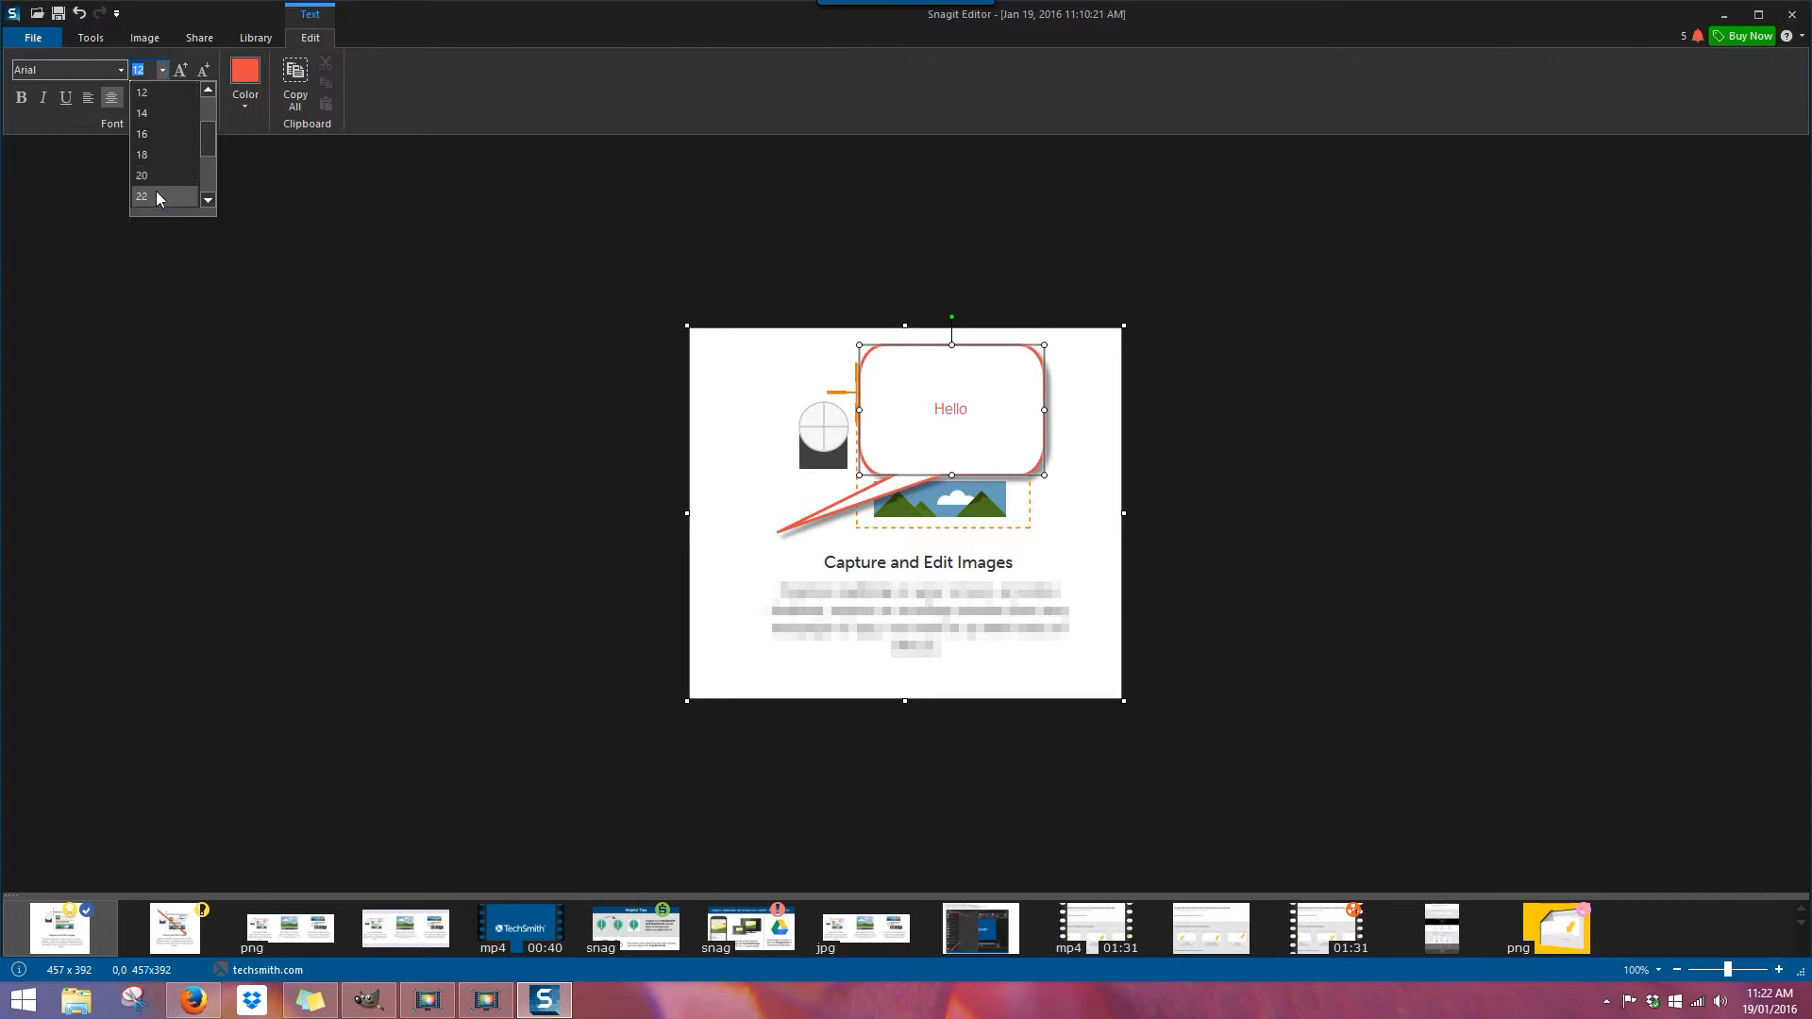
{"action": "left_click", "coordinate": [154, 196]}
{"action": "double_click", "coordinate": [947, 411]}
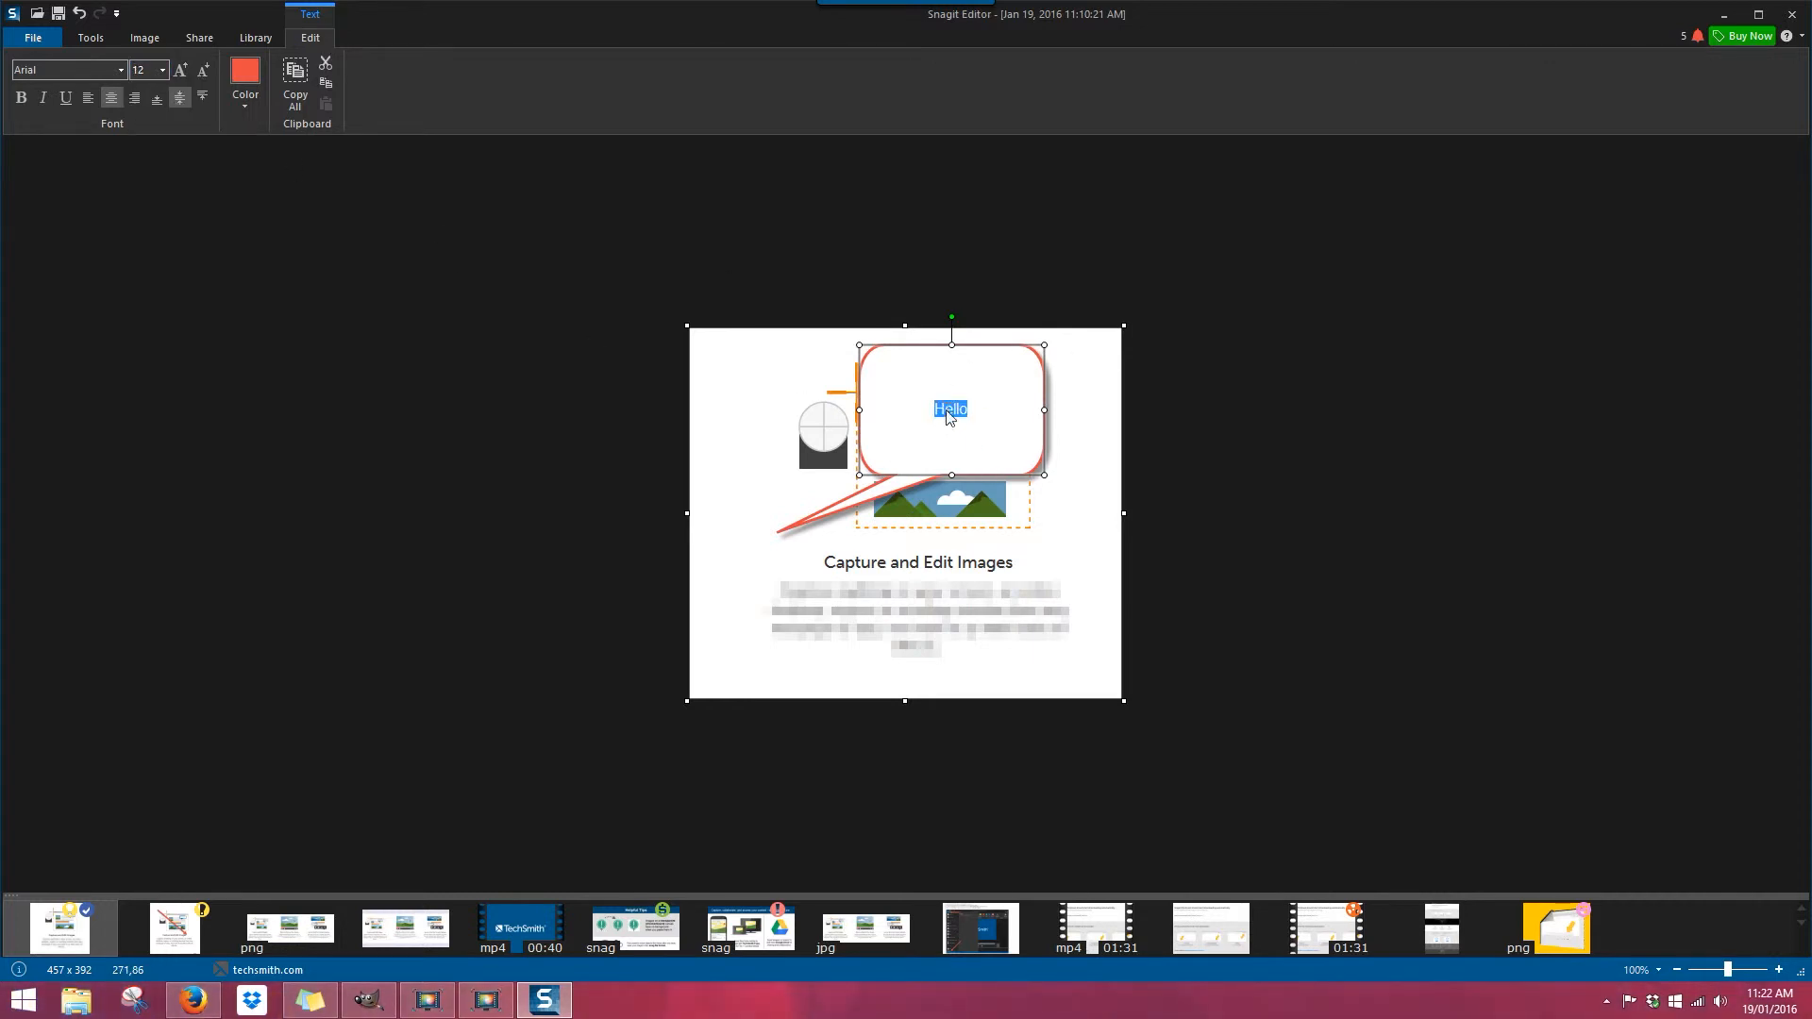
{"action": "left_click", "coordinate": [160, 71]}
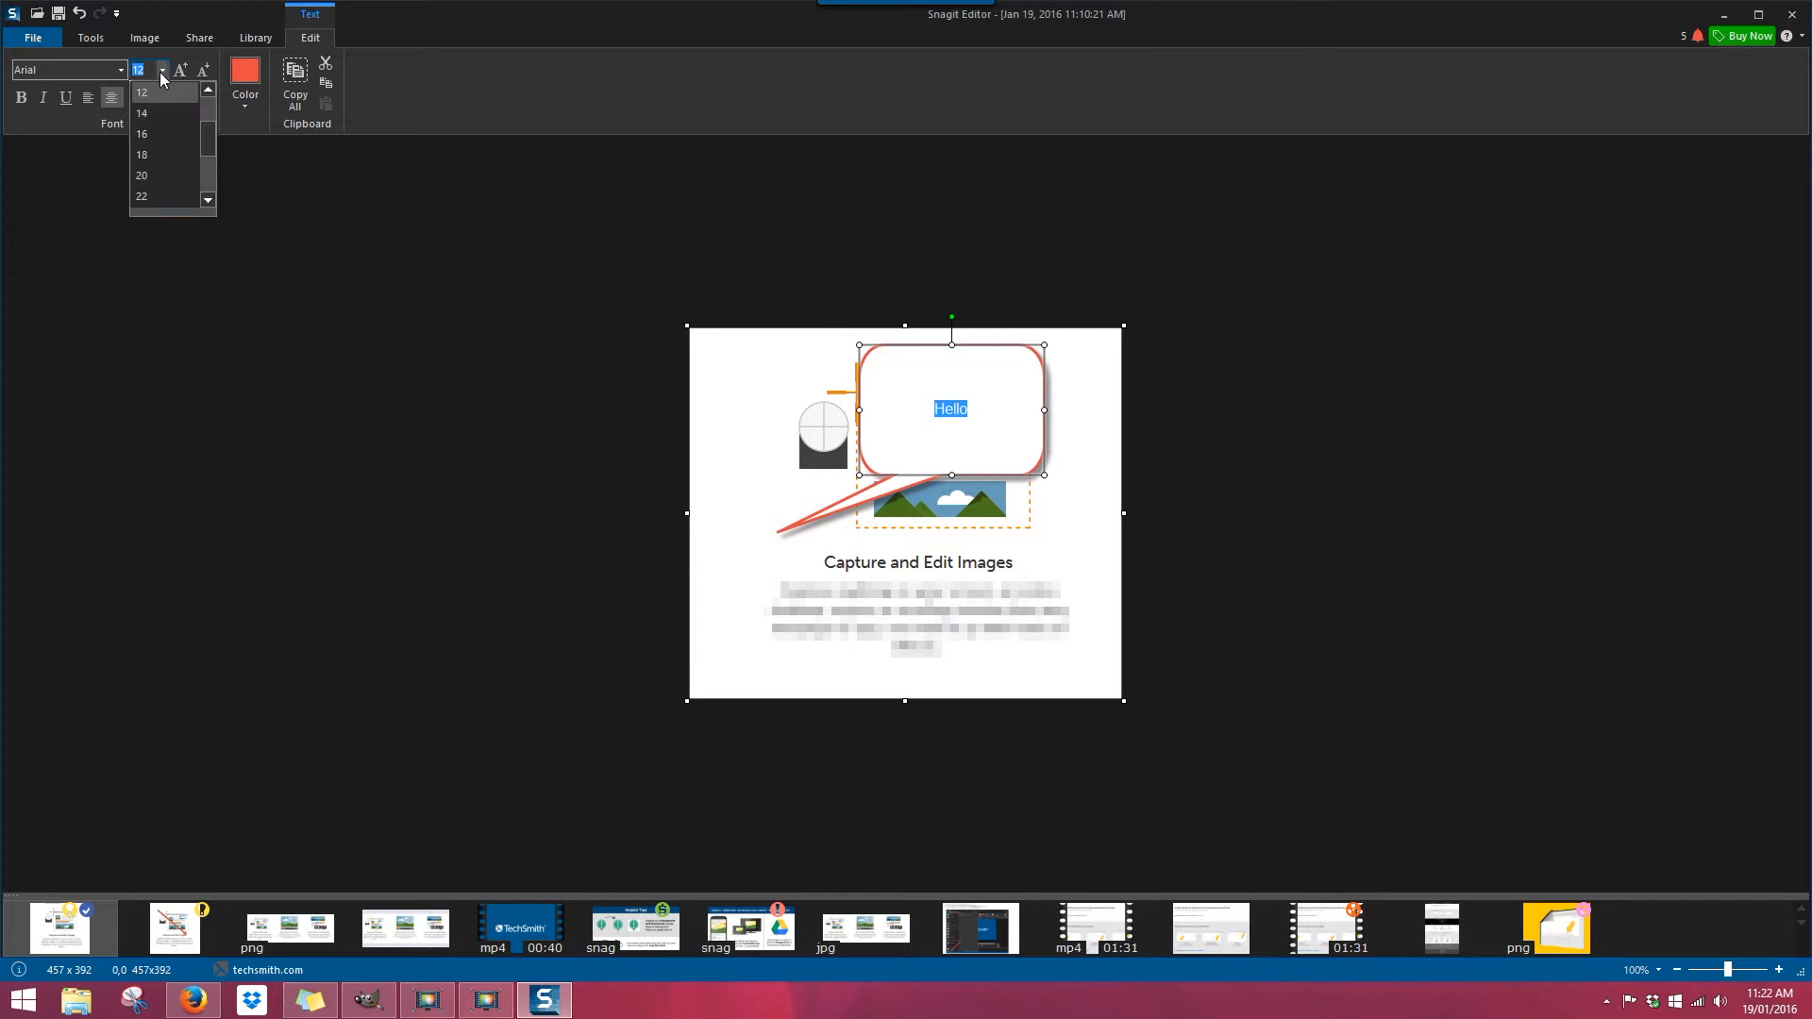
{"action": "left_click", "coordinate": [149, 197]}
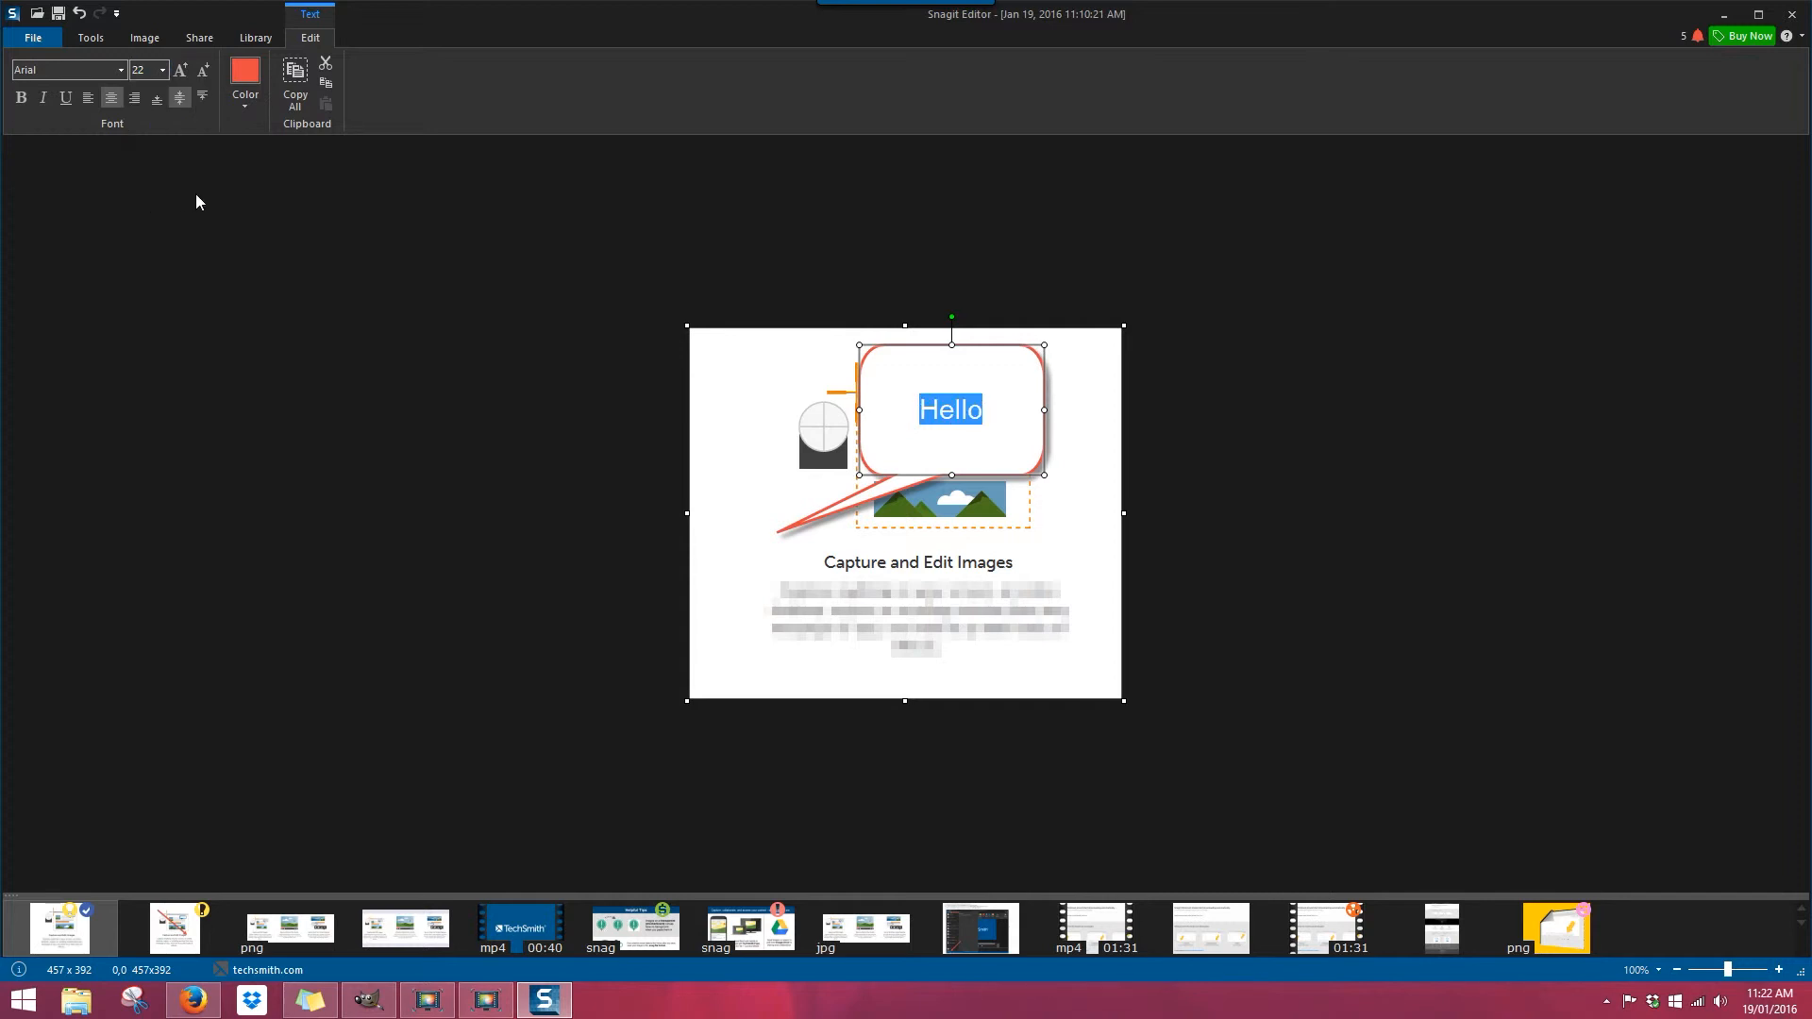
Set the "Hello" text size to 72 and widen the callout until the word fits on one line.
{"action": "left_click", "coordinate": [162, 70]}
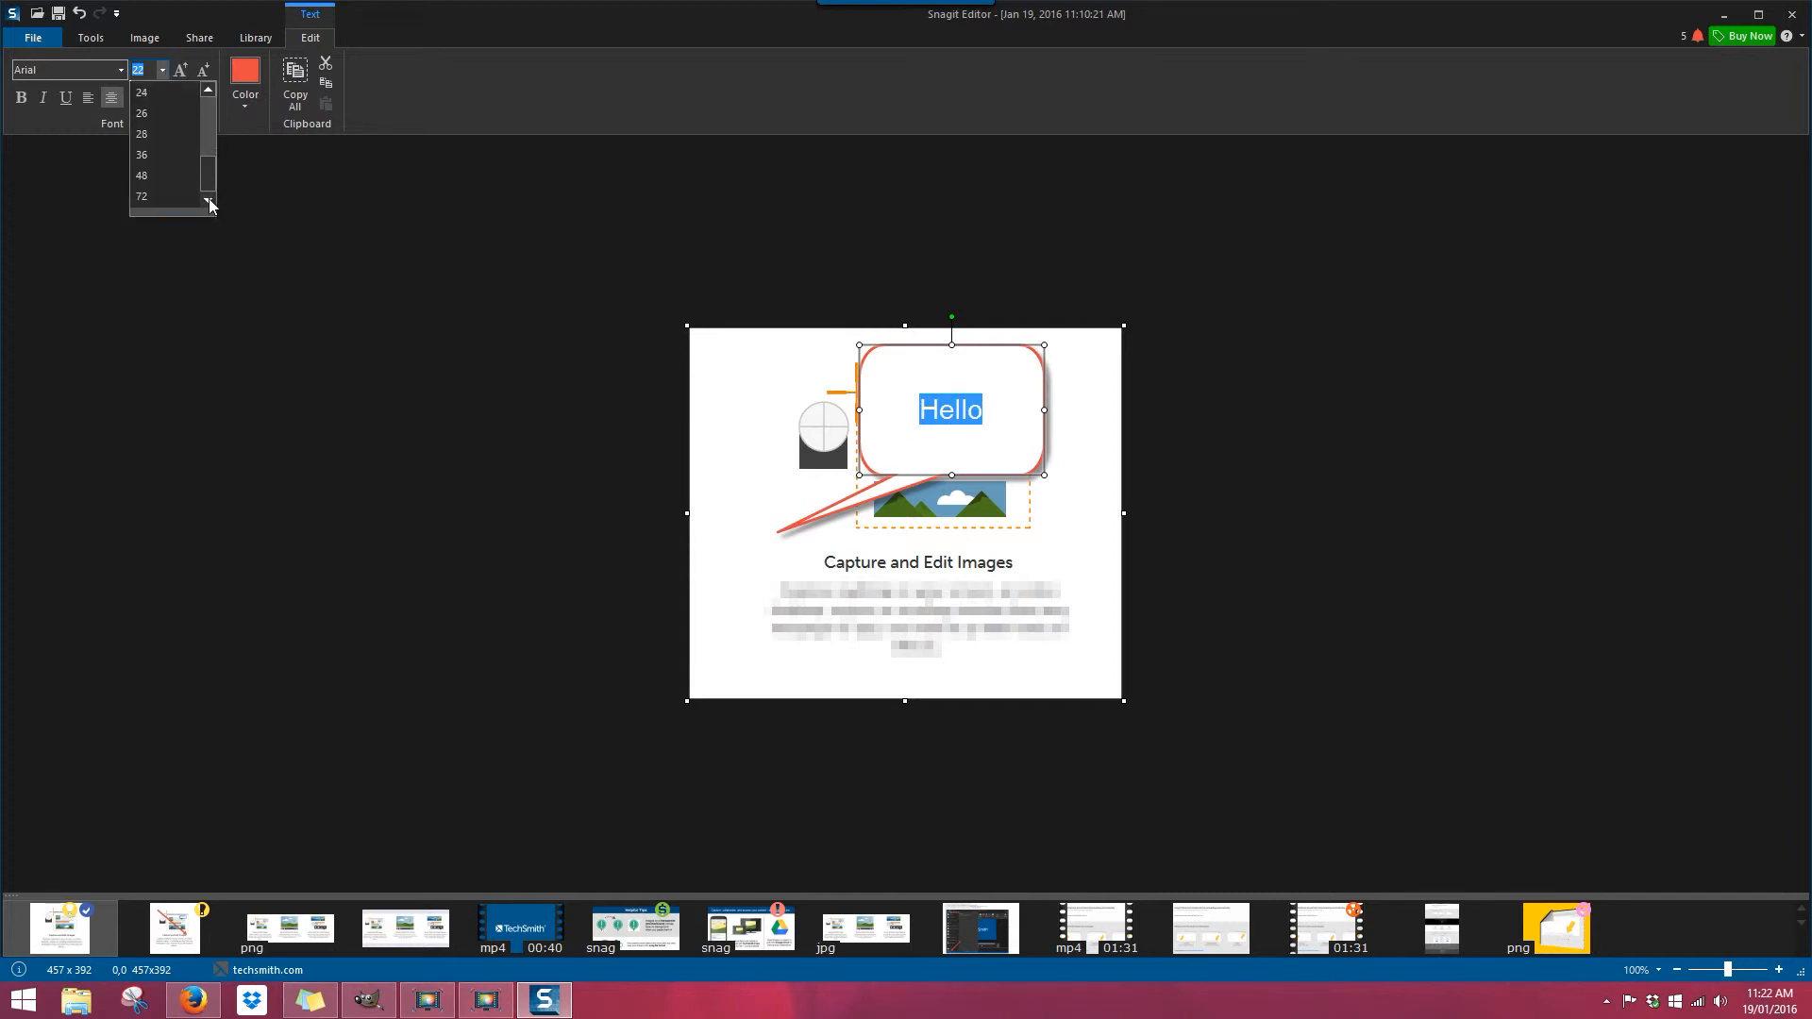
{"action": "left_click", "coordinate": [143, 195]}
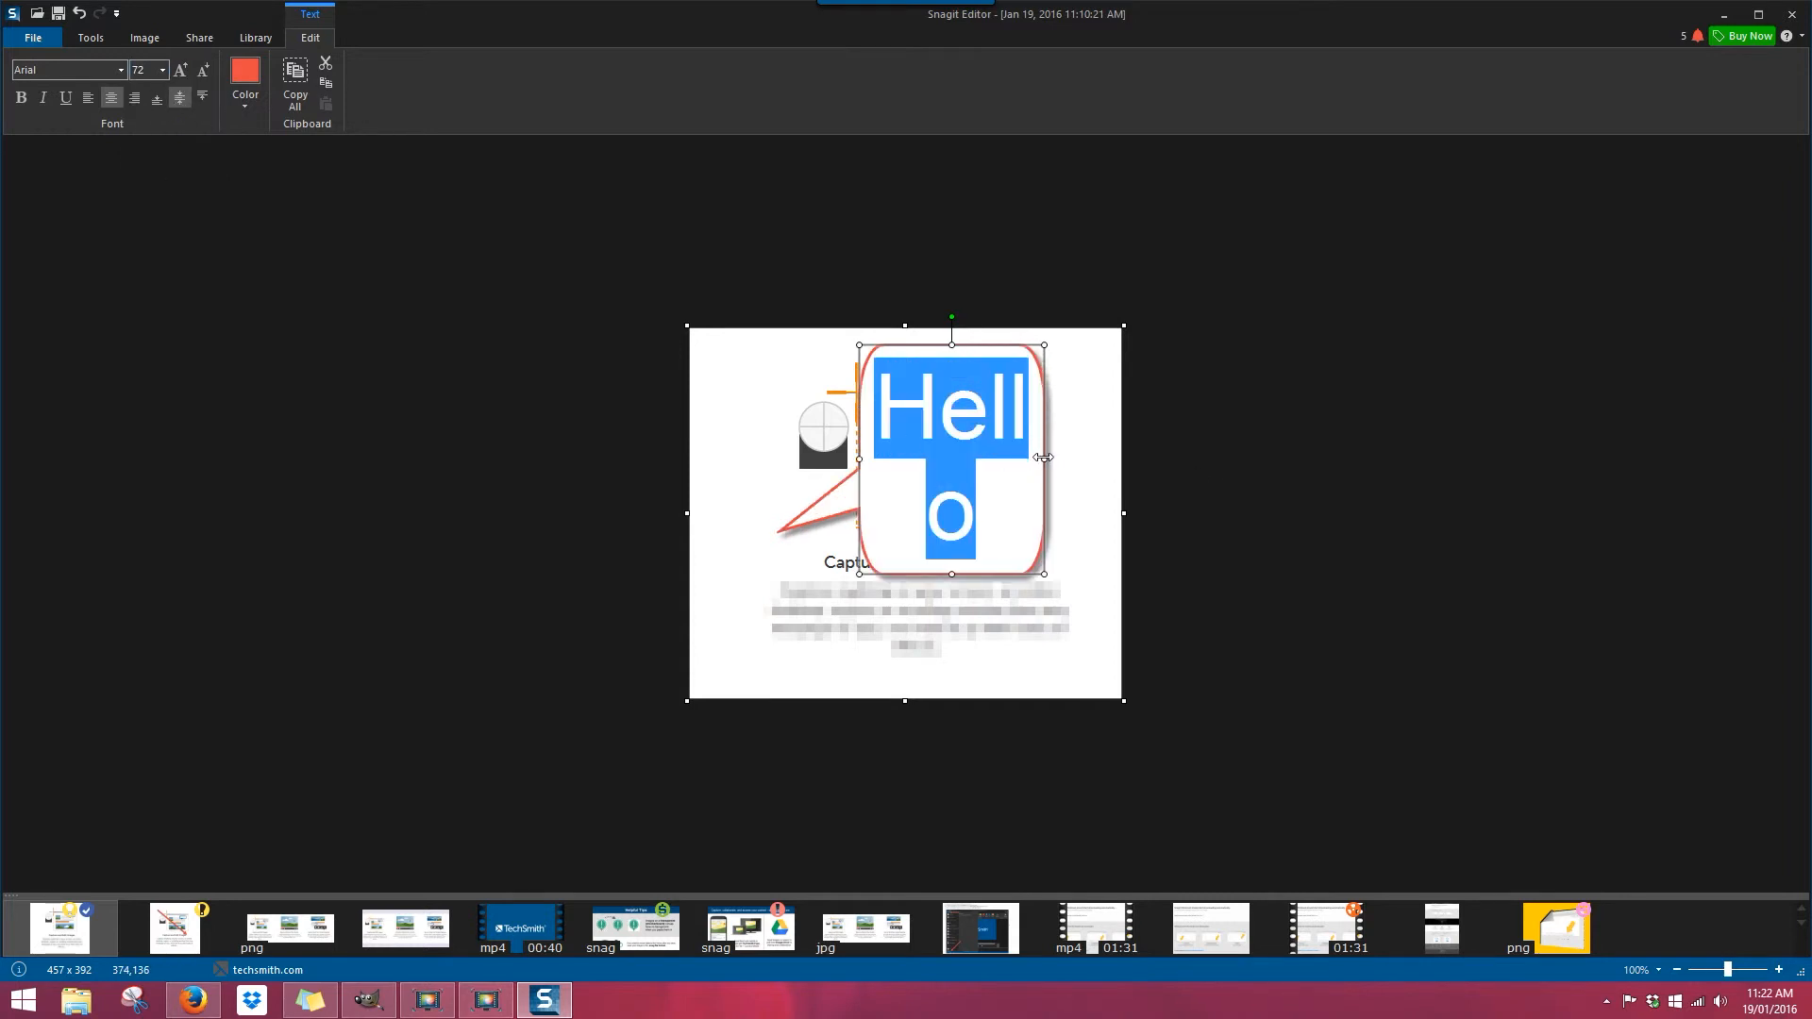
{"action": "left_click_drag", "start_coordinate": [1042, 458], "coordinate": [1138, 458]}
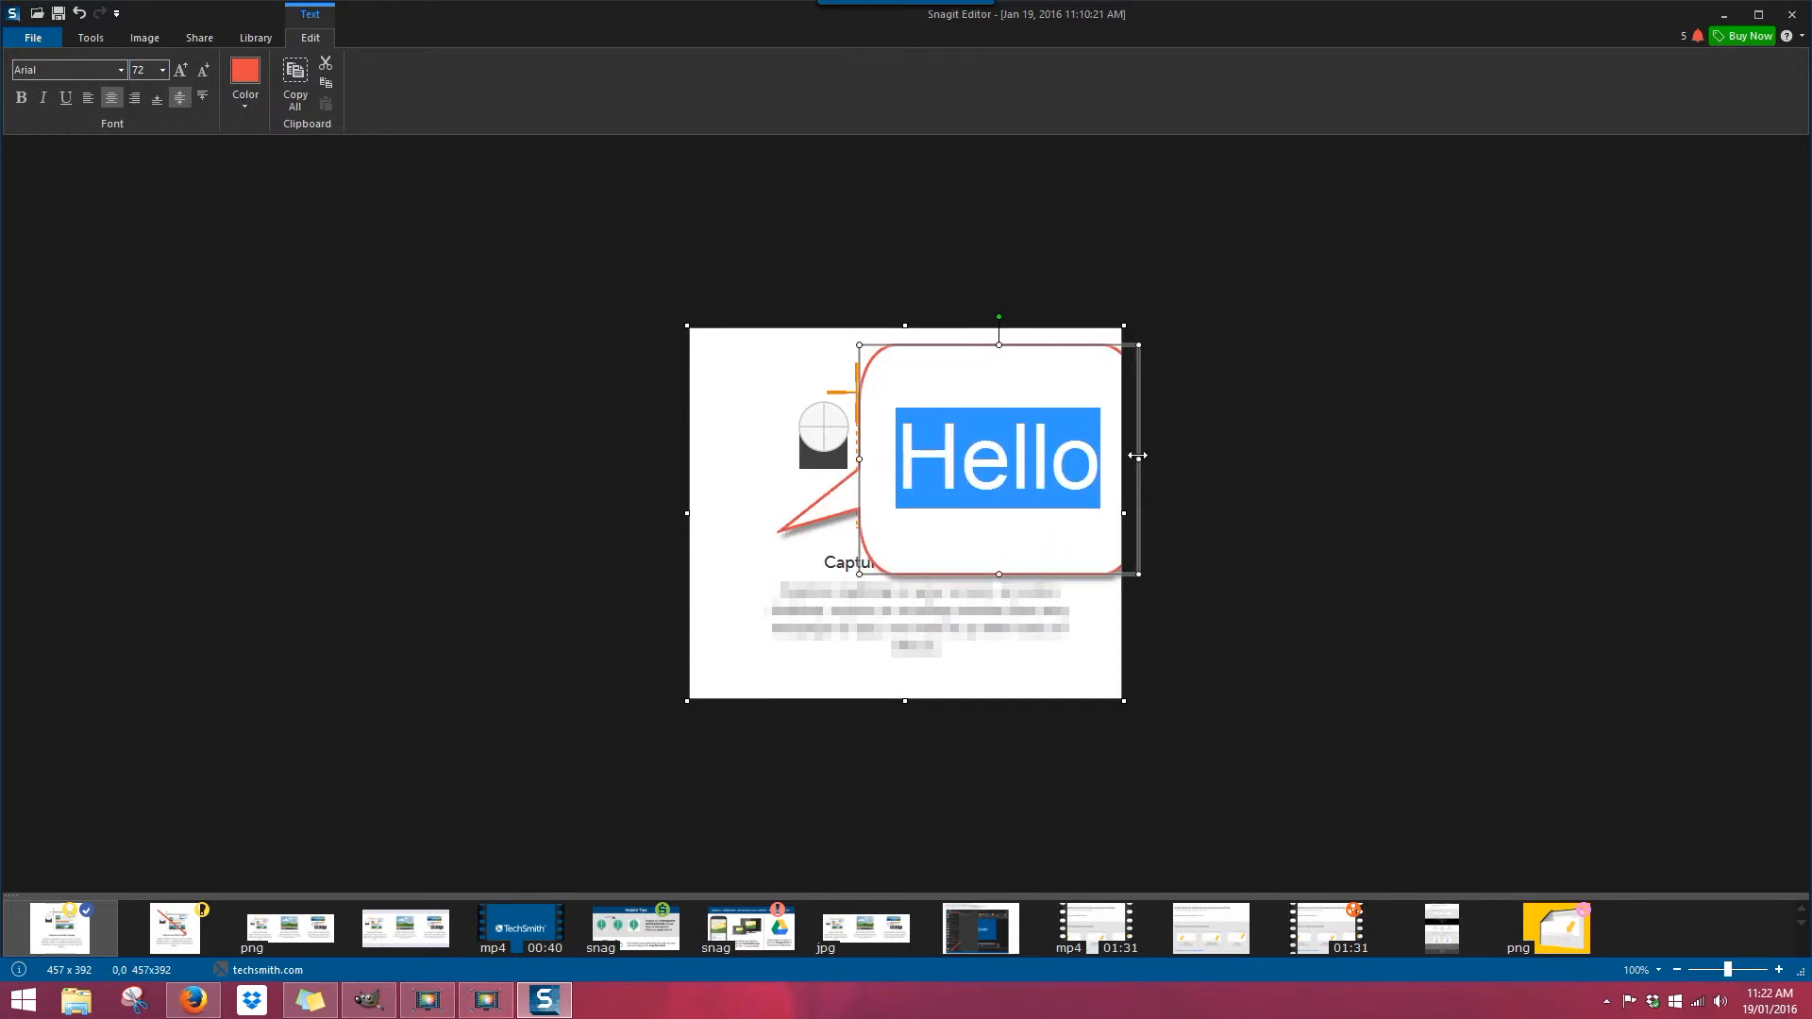
Format the callout's "Hello" text in the Arizonia font, blue, bold and italic.
{"action": "left_click", "coordinate": [119, 75]}
{"action": "left_click", "coordinate": [66, 199]}
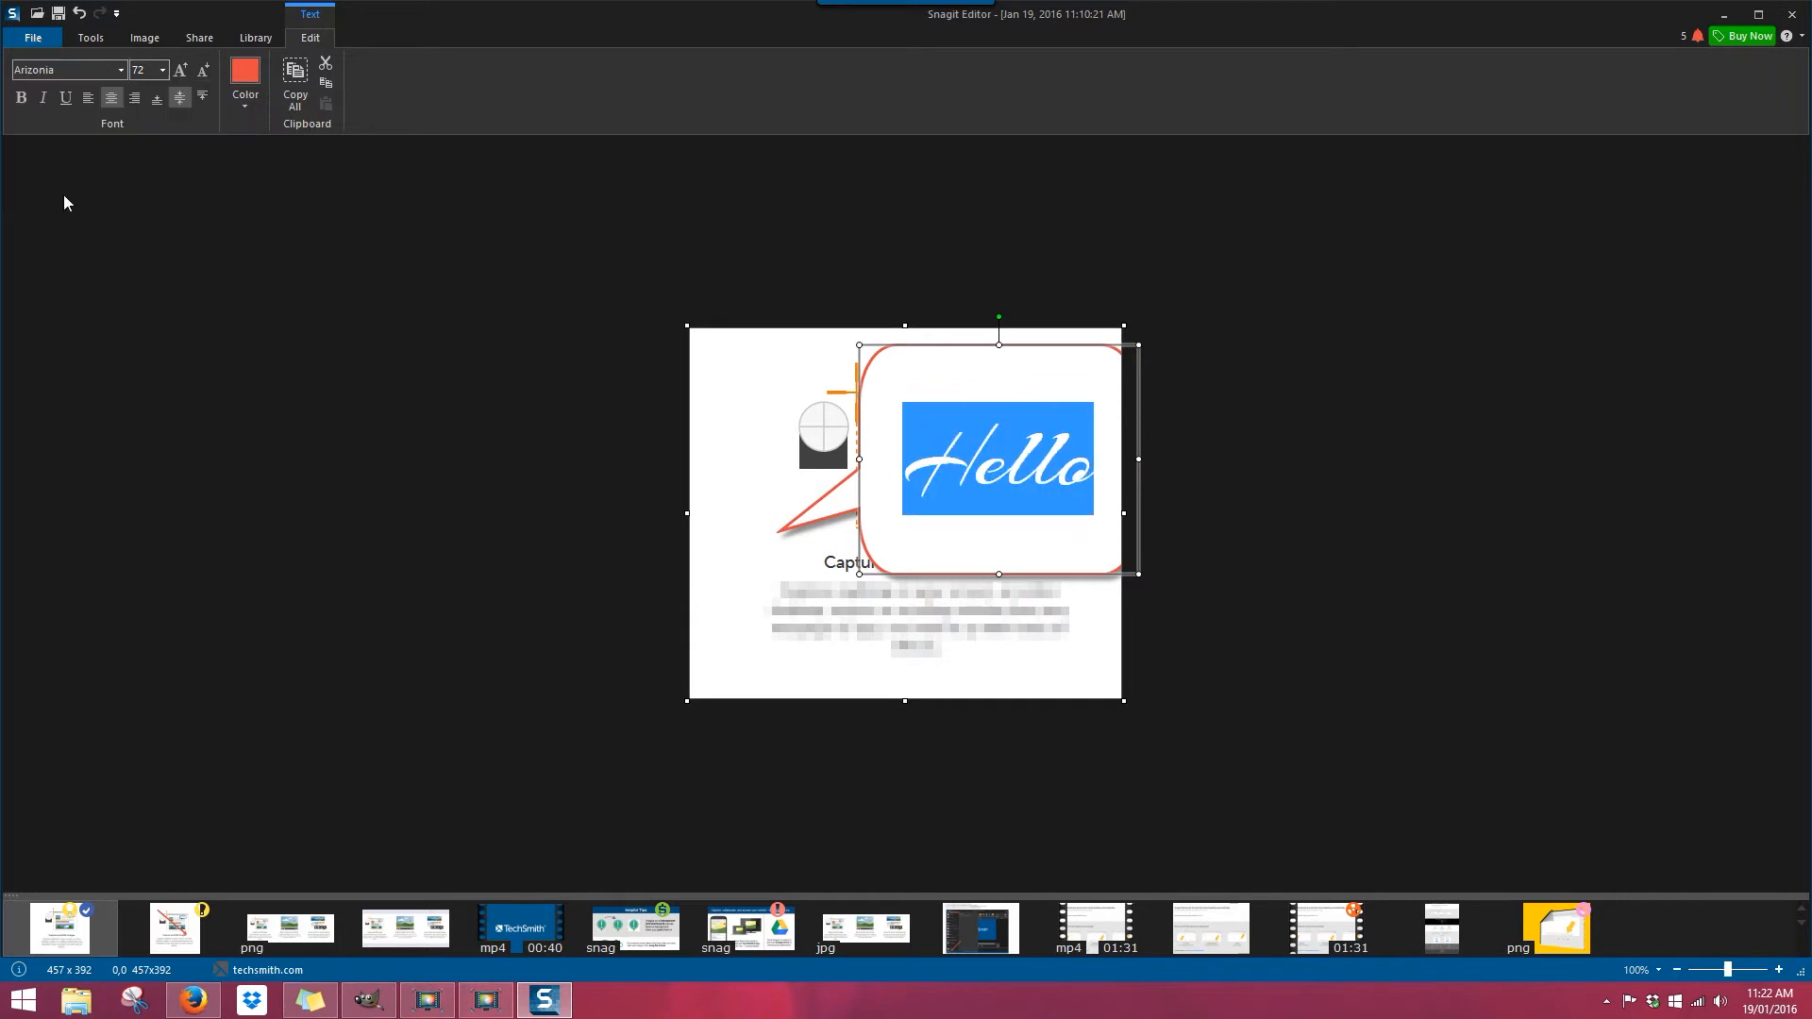
{"action": "left_click", "coordinate": [238, 85]}
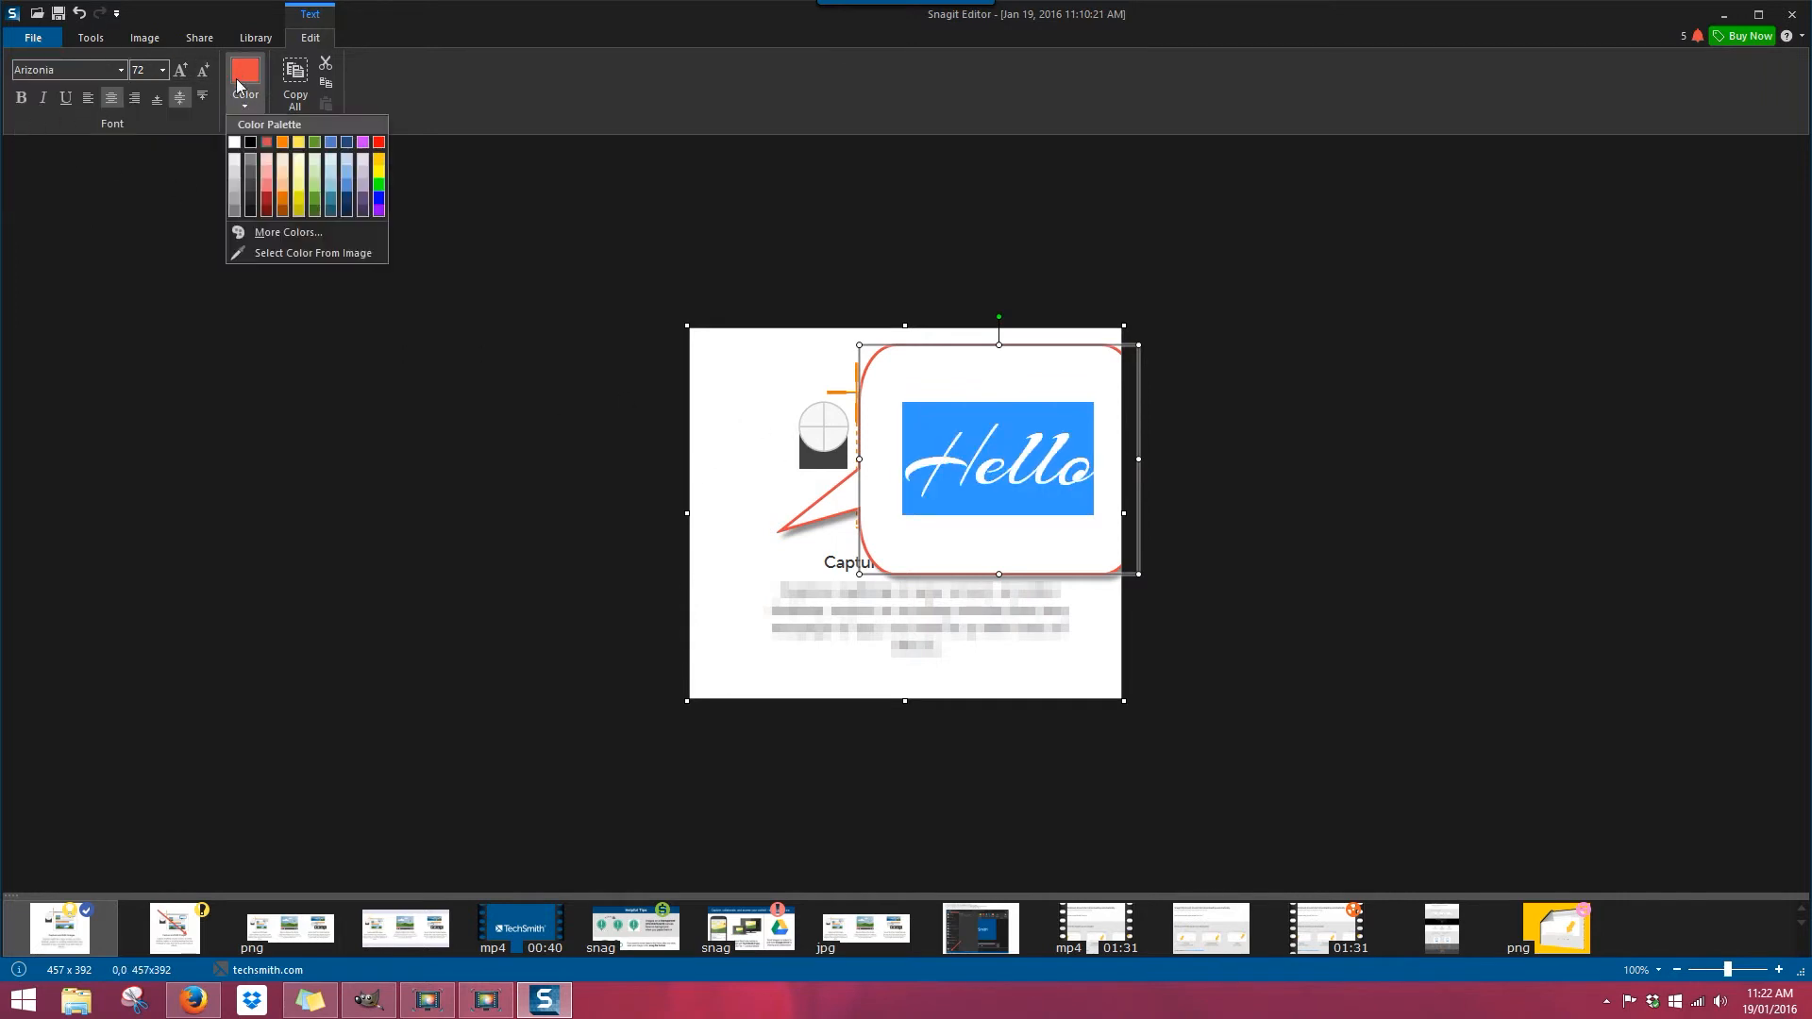
{"action": "left_click", "coordinate": [379, 204]}
{"action": "left_click", "coordinate": [21, 97]}
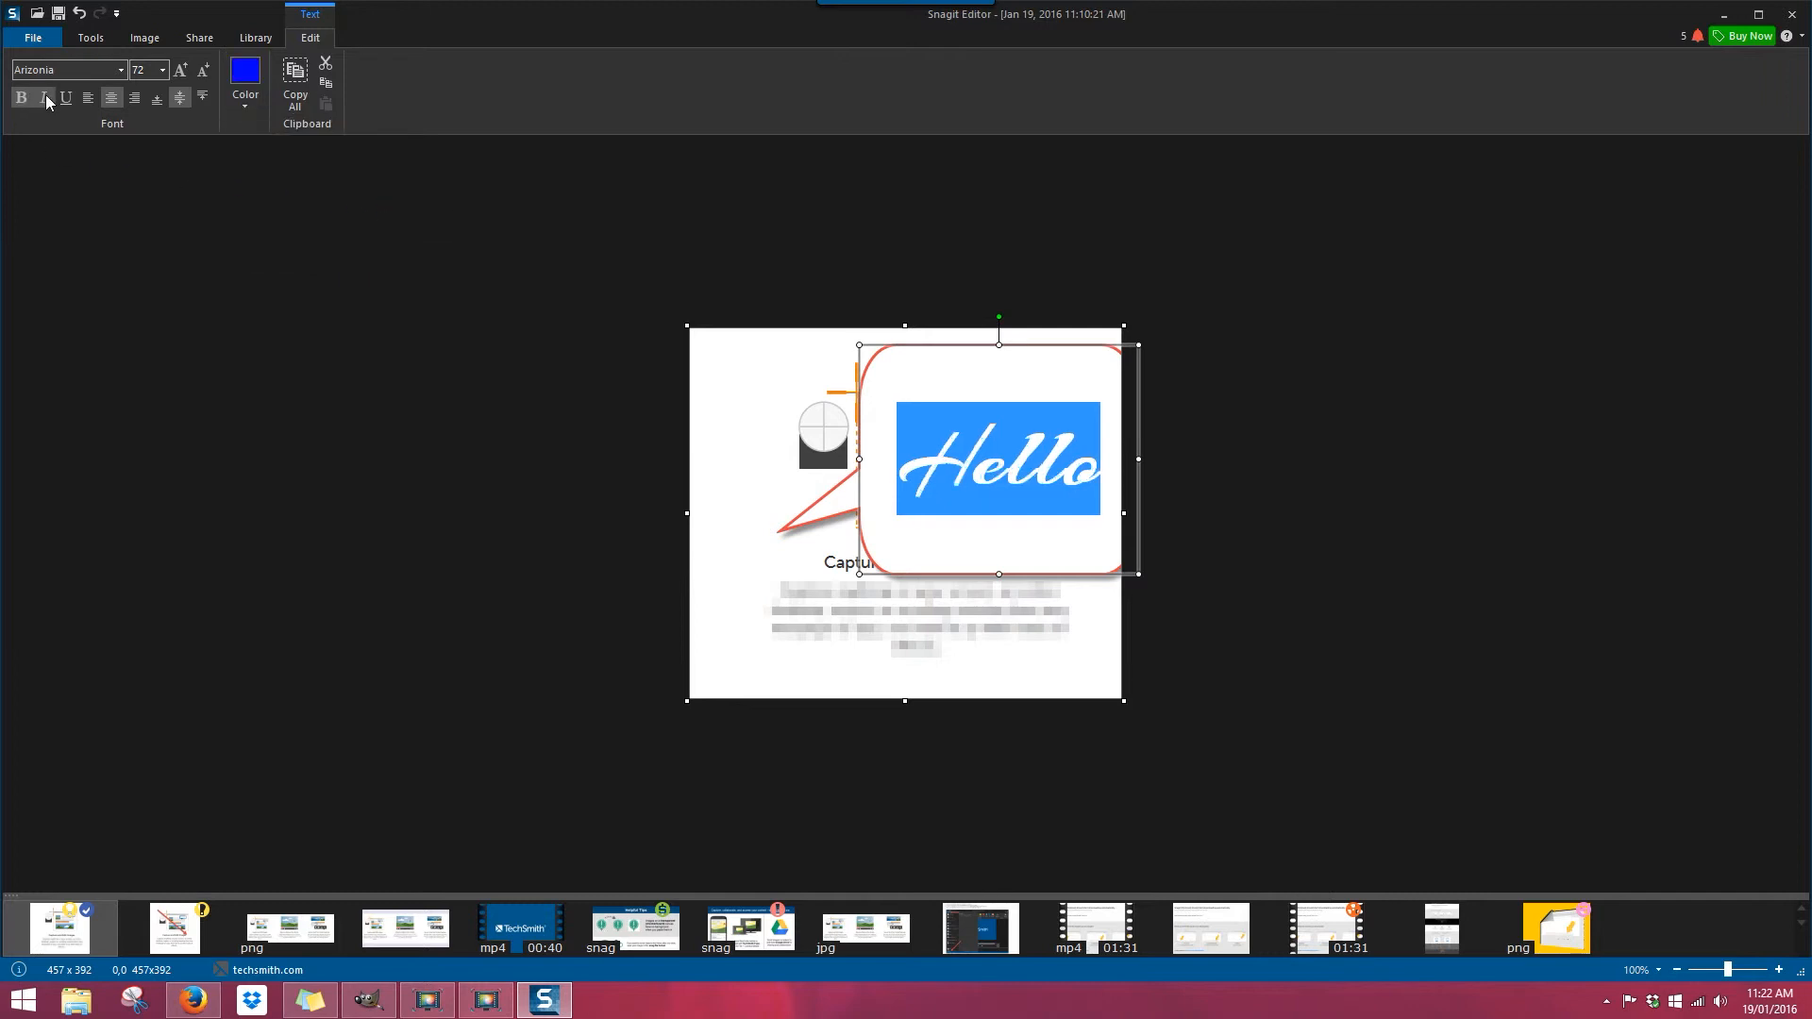
{"action": "left_click", "coordinate": [42, 97]}
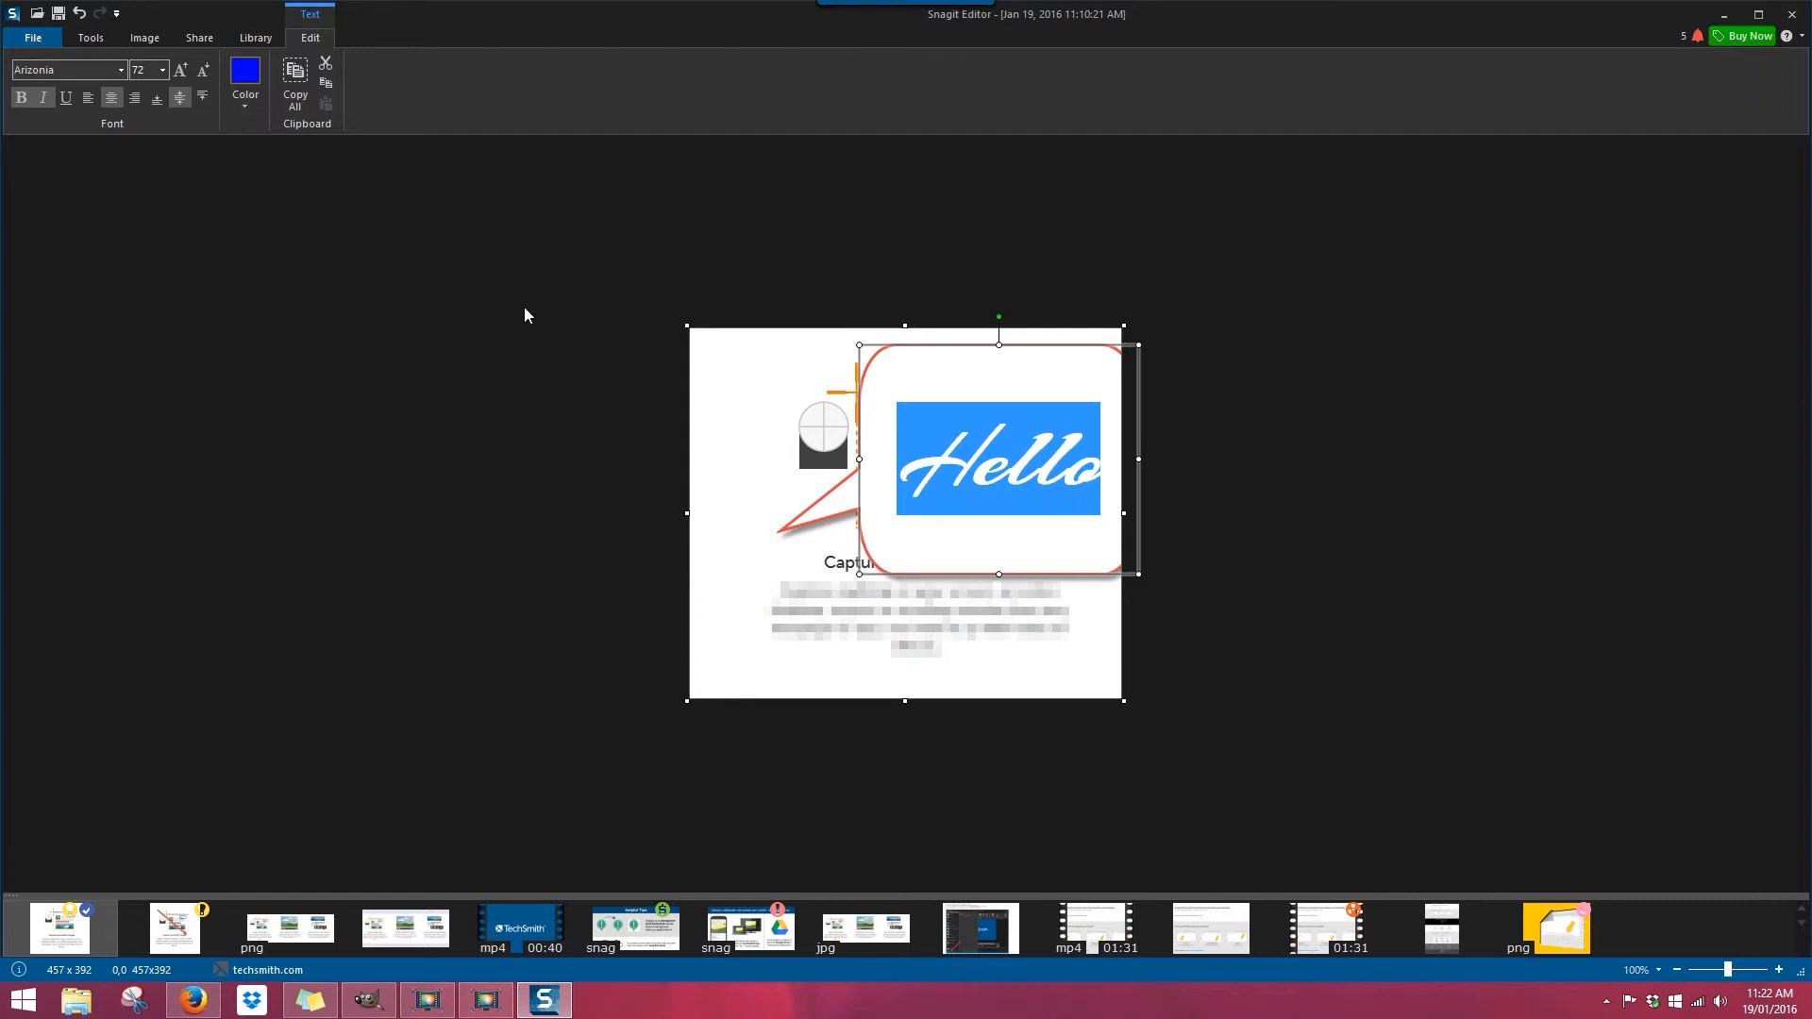
Finish editing the text, then shorten the callout and move it fully inside the canvas.
{"action": "left_click", "coordinate": [85, 40]}
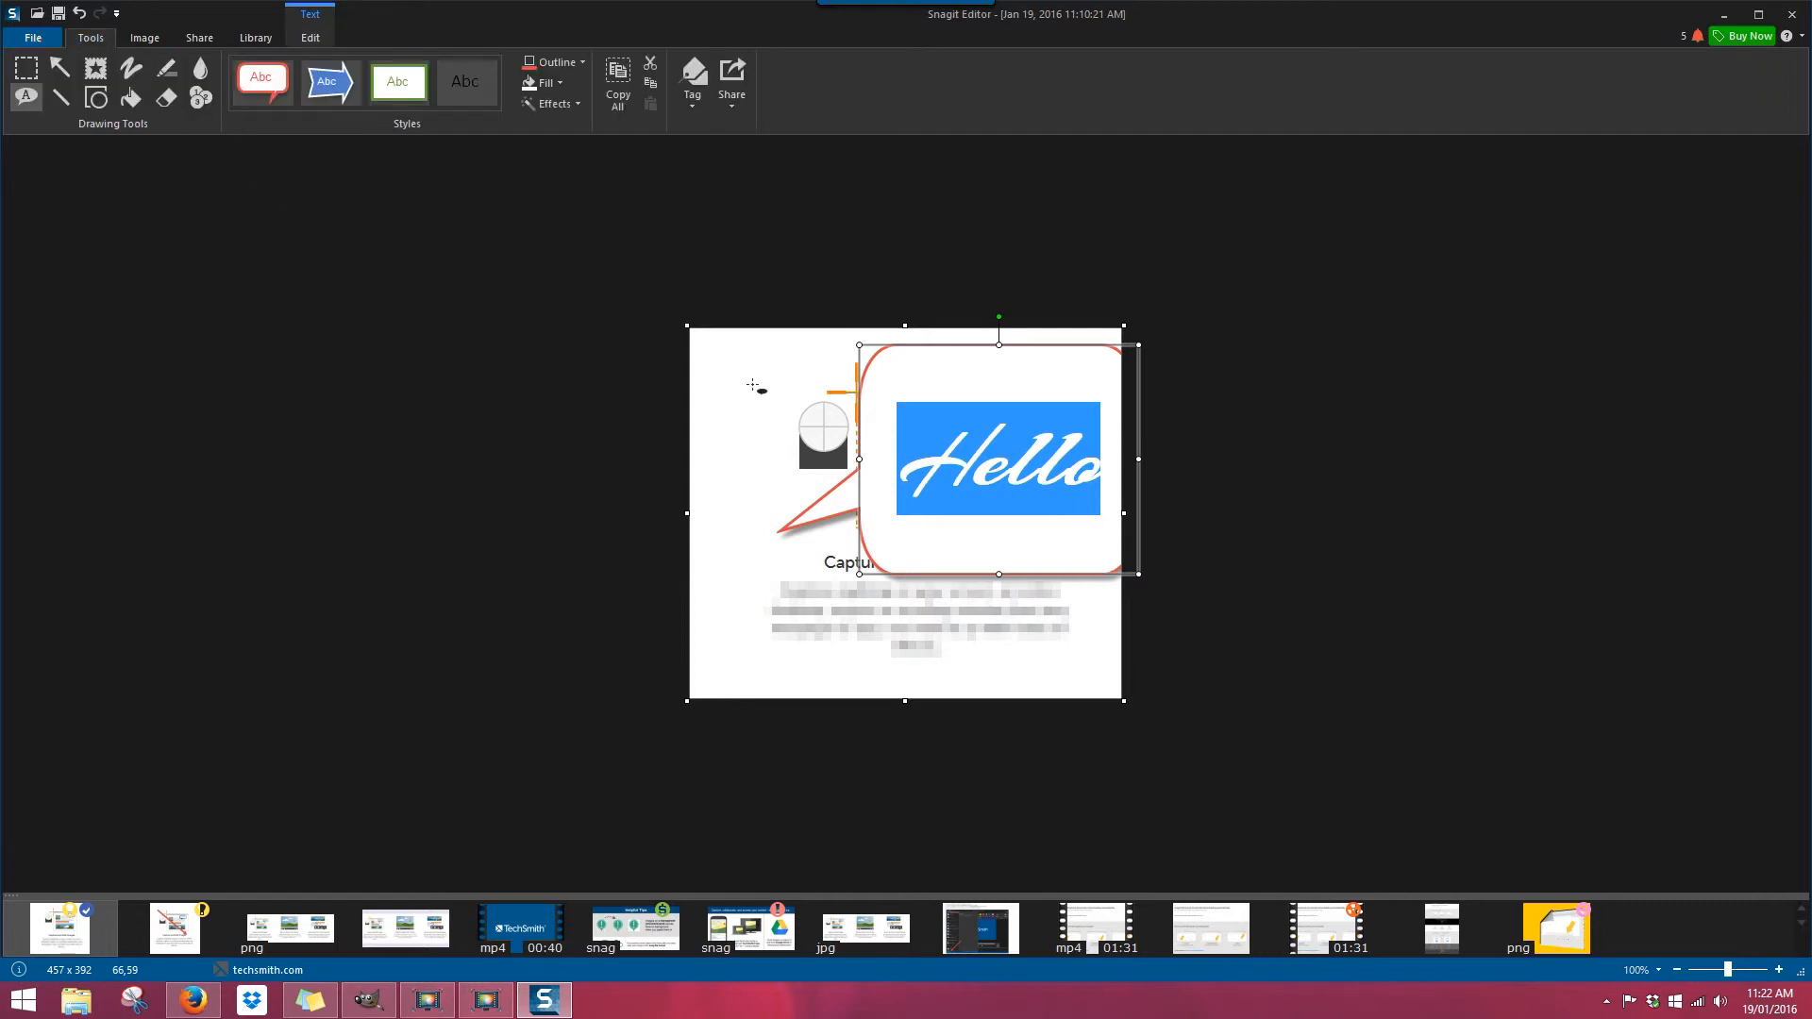
{"action": "left_click", "coordinate": [751, 388]}
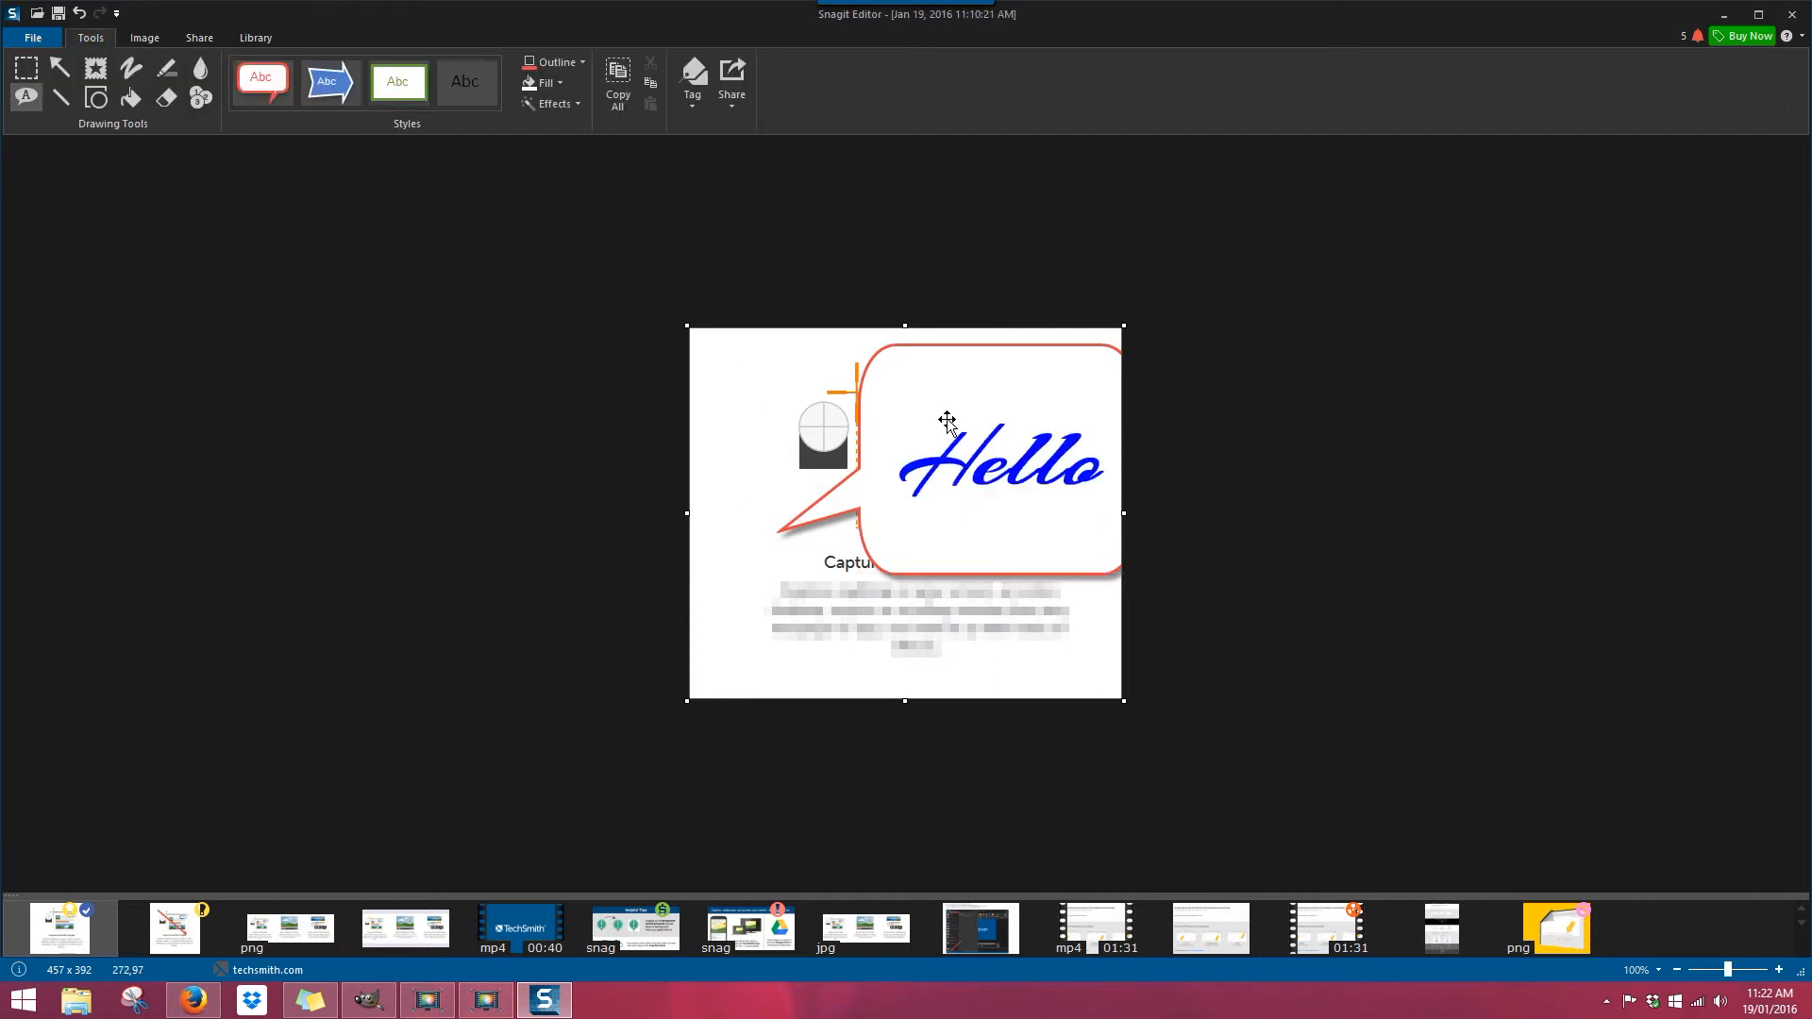
{"action": "left_click", "coordinate": [976, 451]}
{"action": "left_click_drag", "start_coordinate": [995, 579], "coordinate": [984, 529]}
Set the callout's "Hello" text size to 26 and remove the callout from the canvas.
{"action": "double_click", "coordinate": [965, 457]}
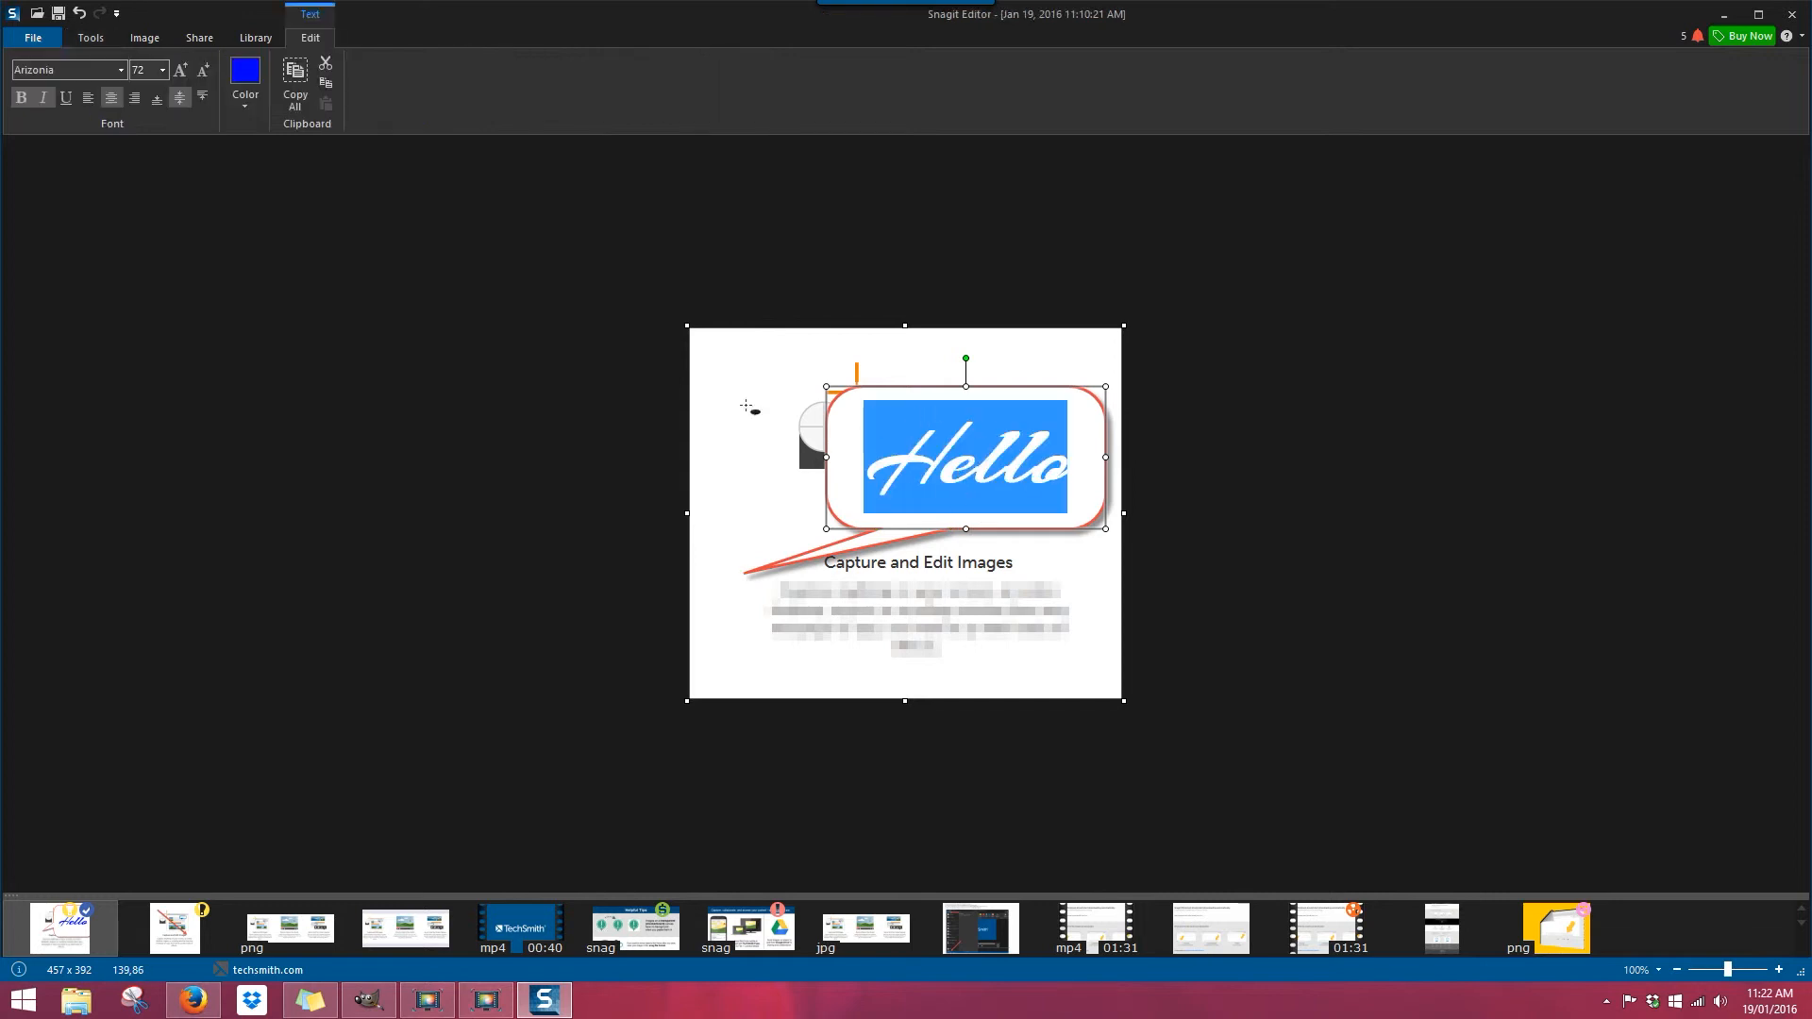
{"action": "left_click", "coordinate": [162, 70]}
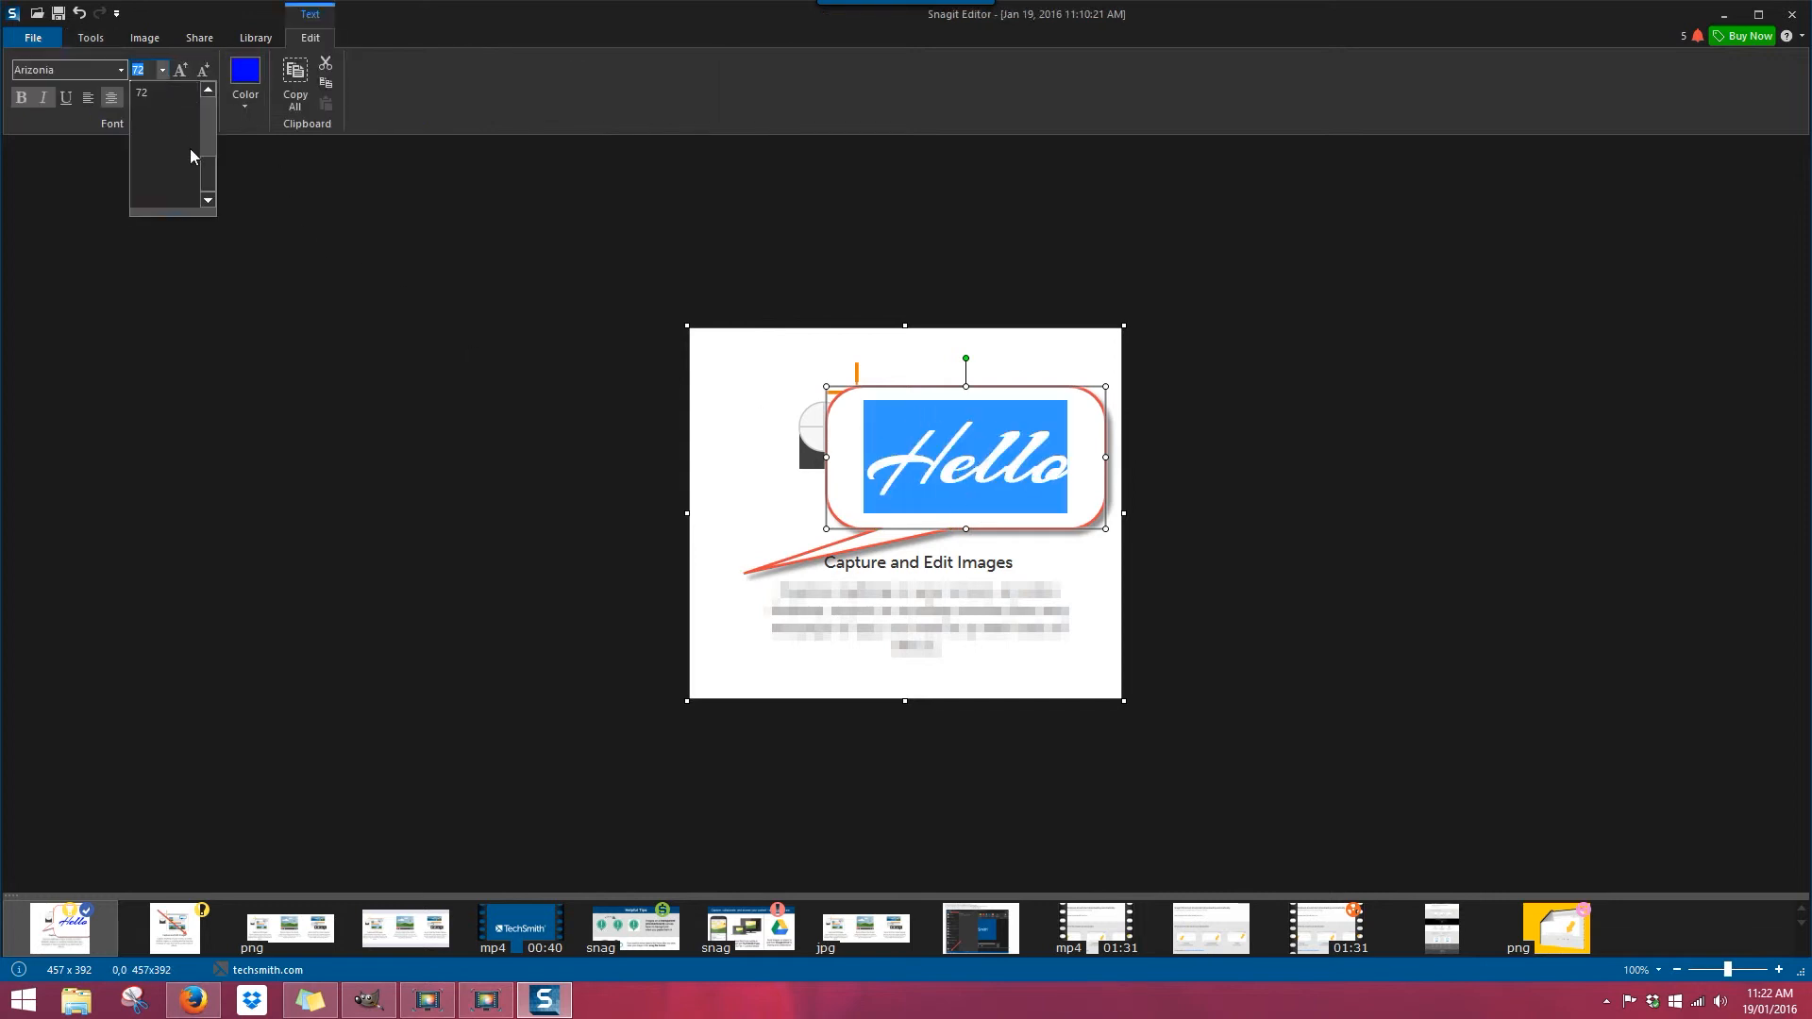
{"action": "left_click_drag", "start_coordinate": [212, 165], "coordinate": [214, 134]}
{"action": "left_click", "coordinate": [208, 199]}
{"action": "left_click", "coordinate": [166, 196]}
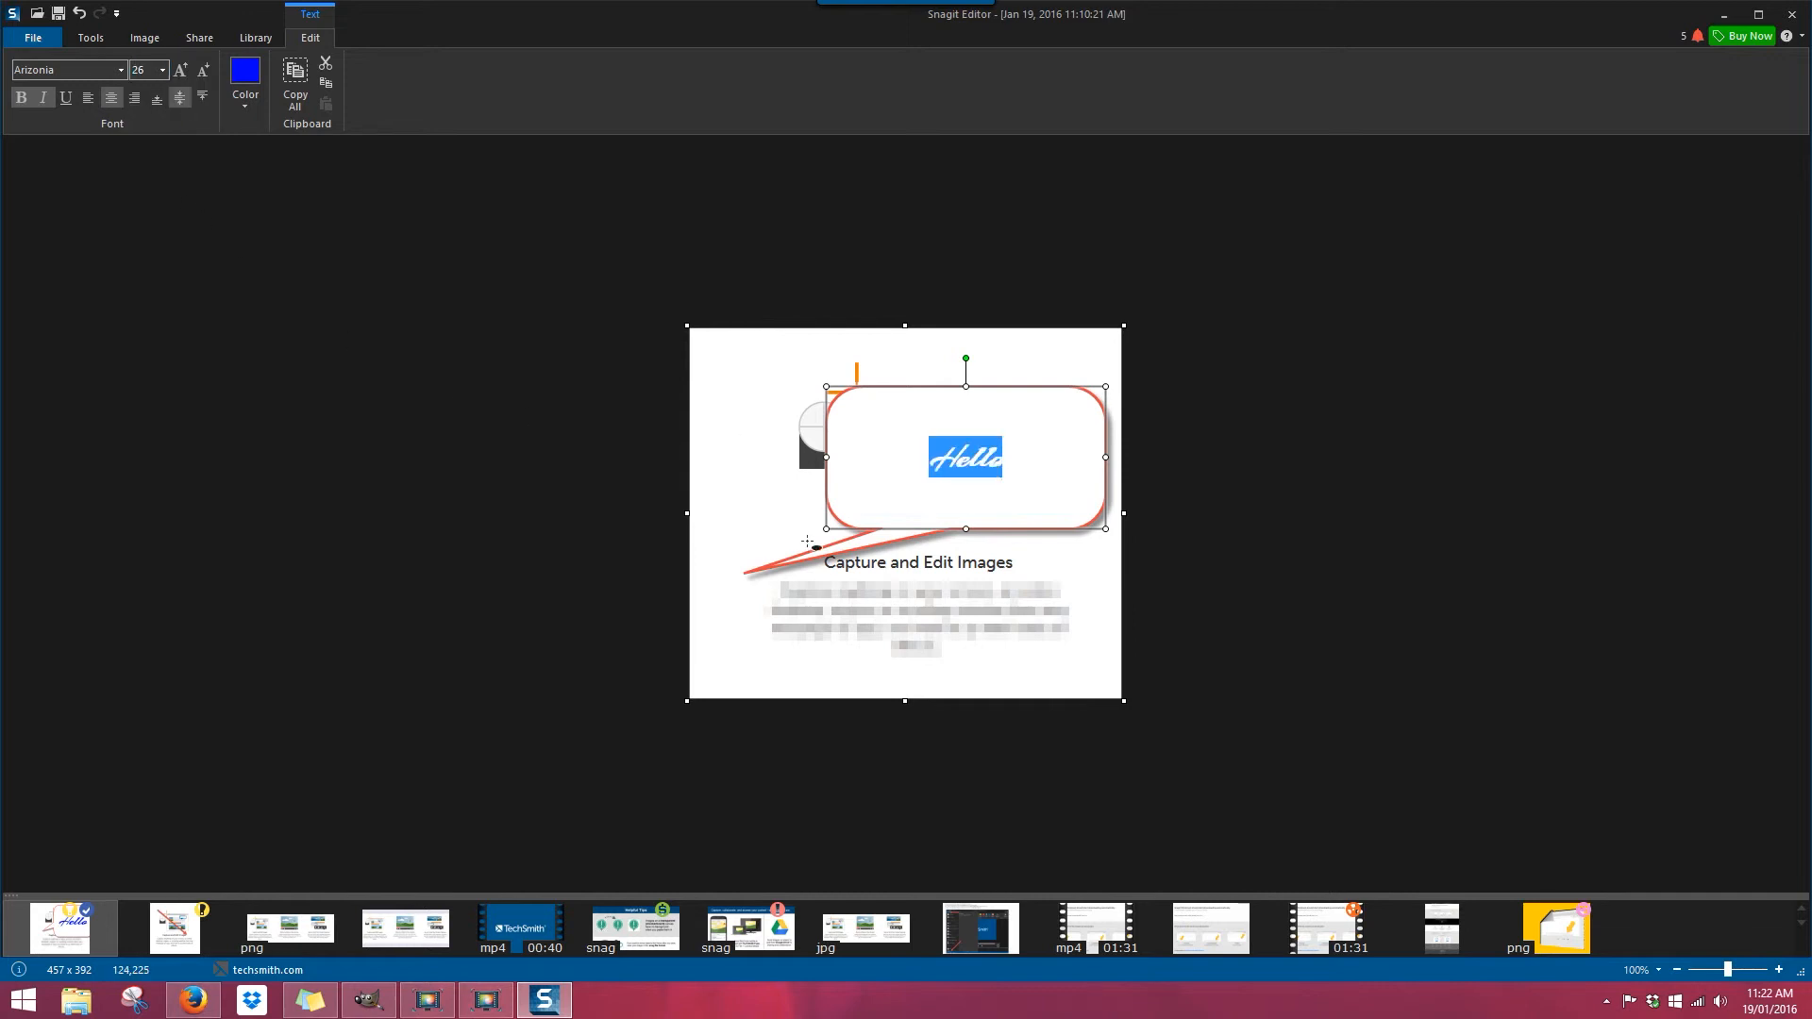
{"action": "left_click_drag", "start_coordinate": [823, 530], "coordinate": [991, 454]}
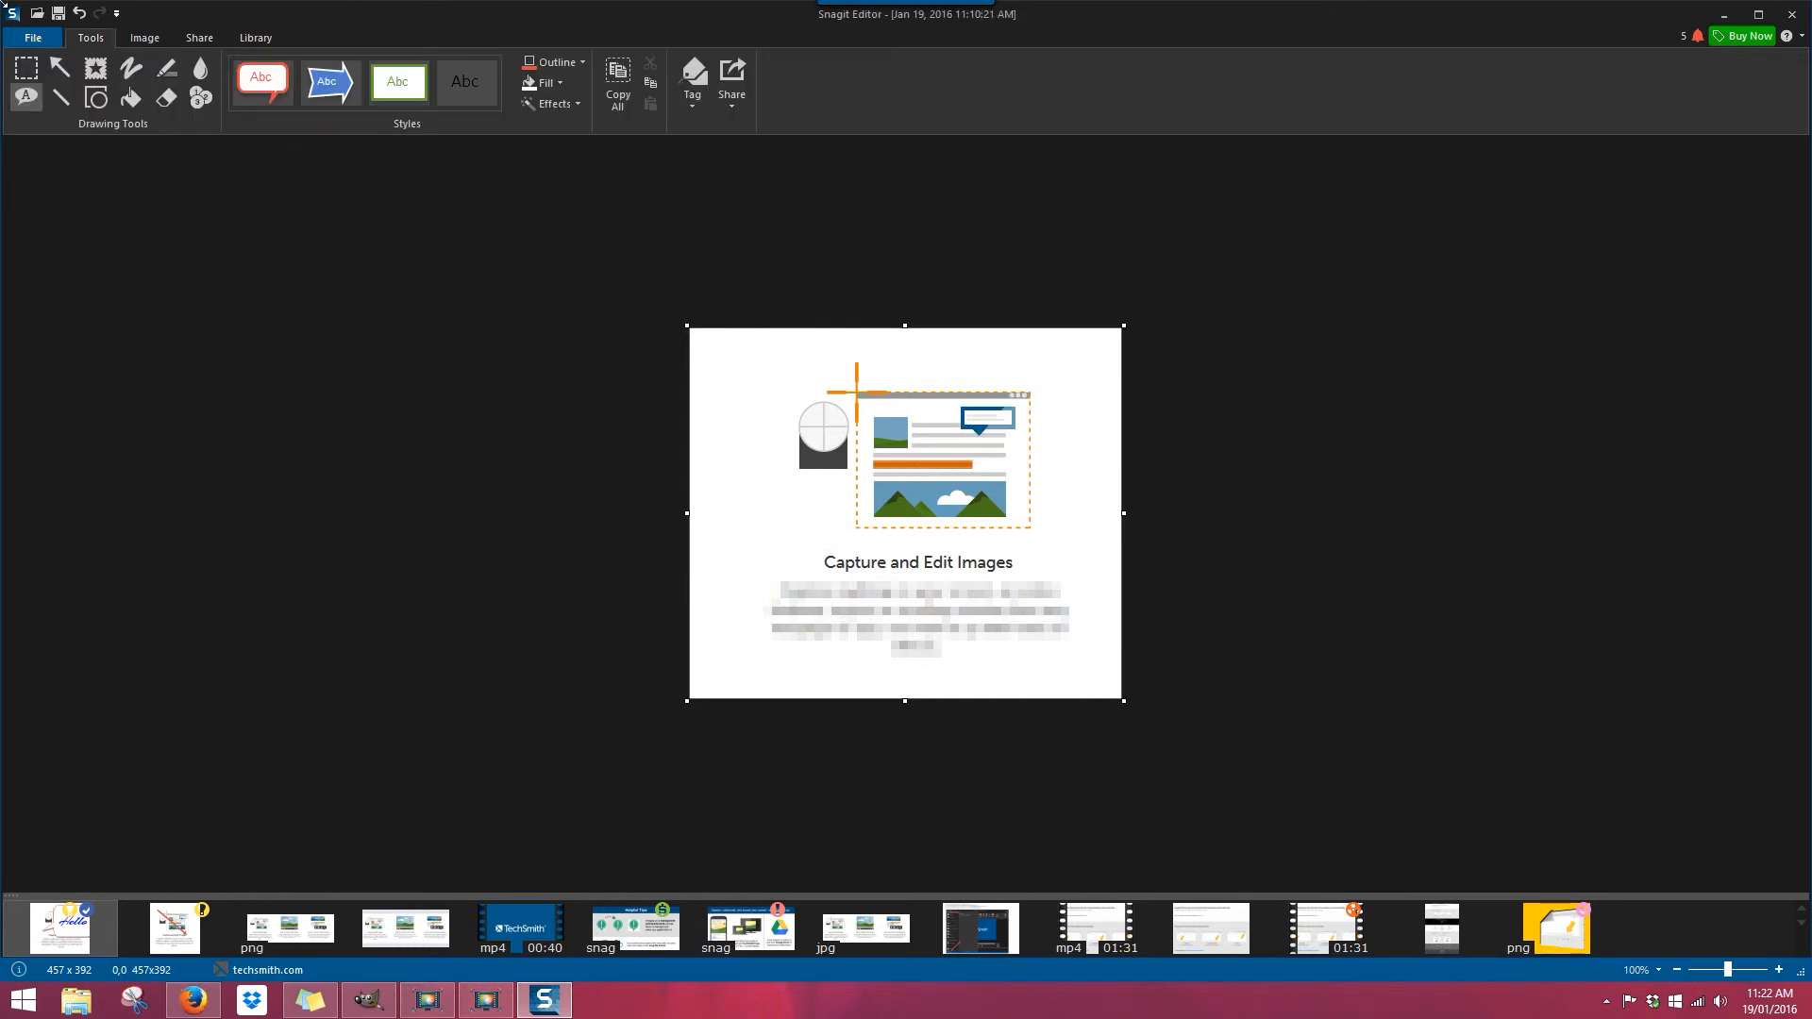
Draw a diagonal line from the picture's upper left to its lower right and restyle it as the purple curved line.
{"action": "left_click", "coordinate": [62, 94]}
{"action": "left_click_drag", "start_coordinate": [769, 378], "coordinate": [1068, 646]}
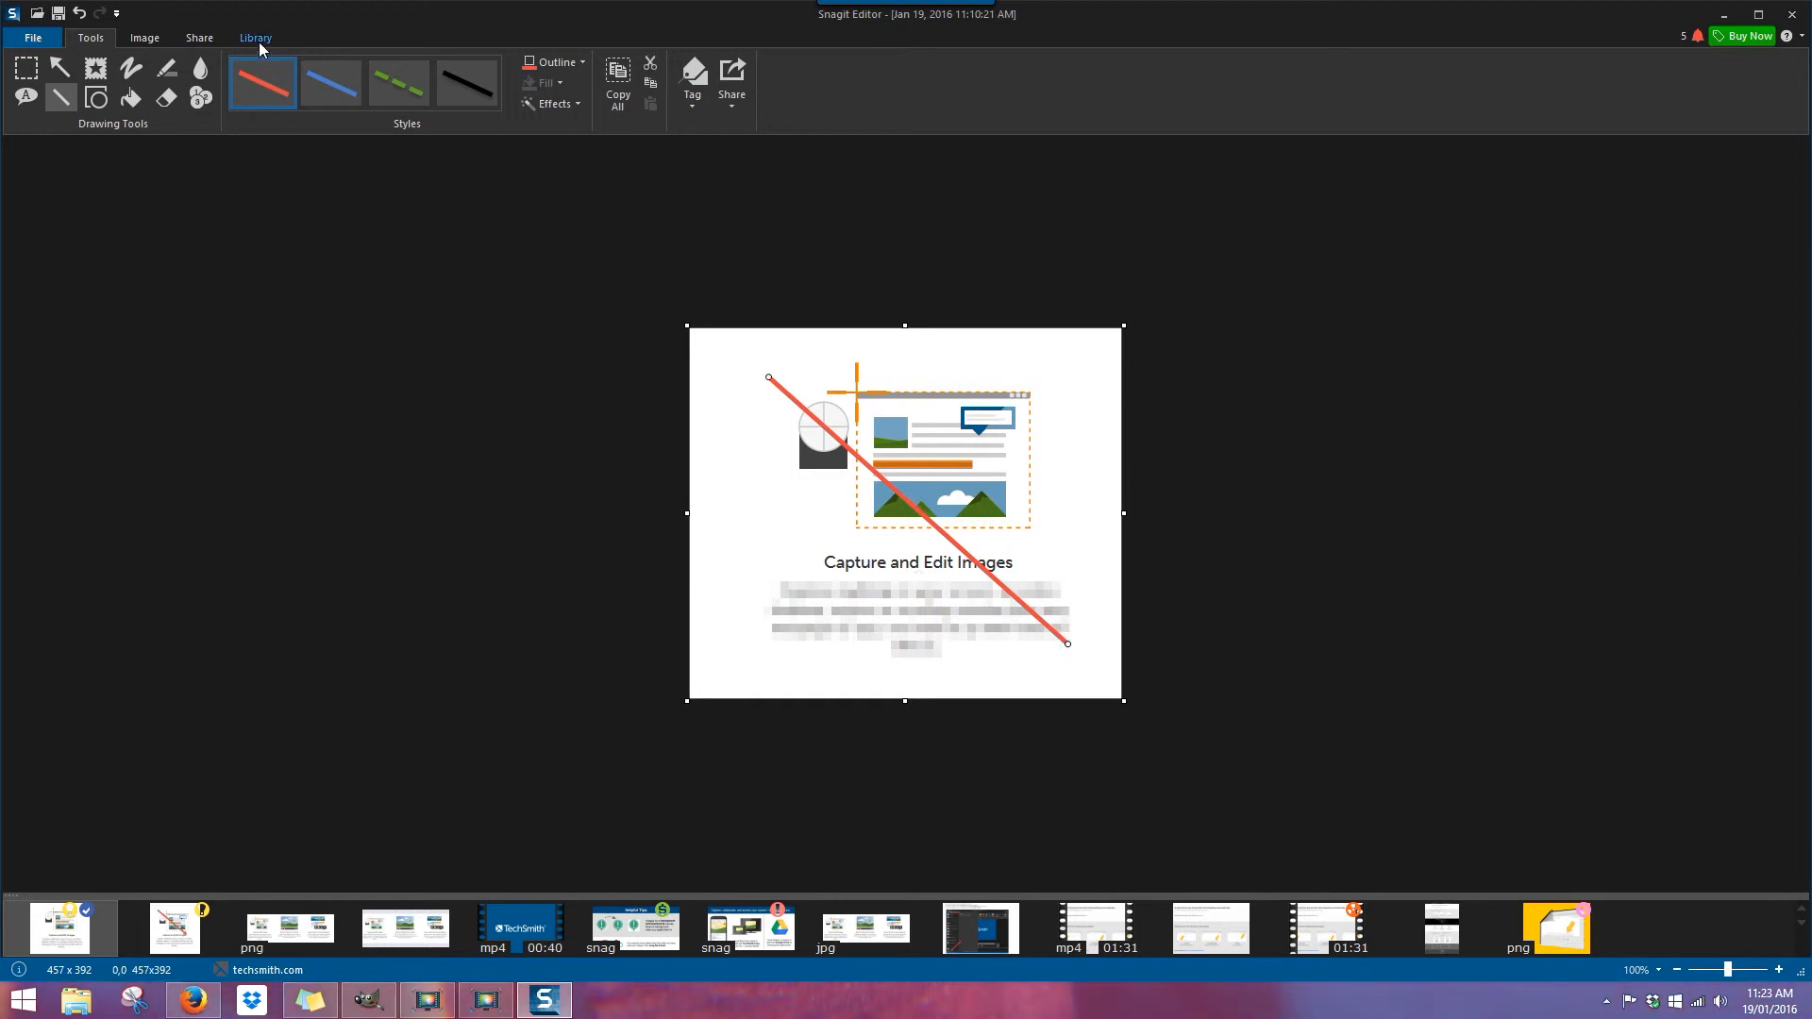
{"action": "left_click", "coordinate": [497, 85]}
{"action": "left_click", "coordinate": [506, 86]}
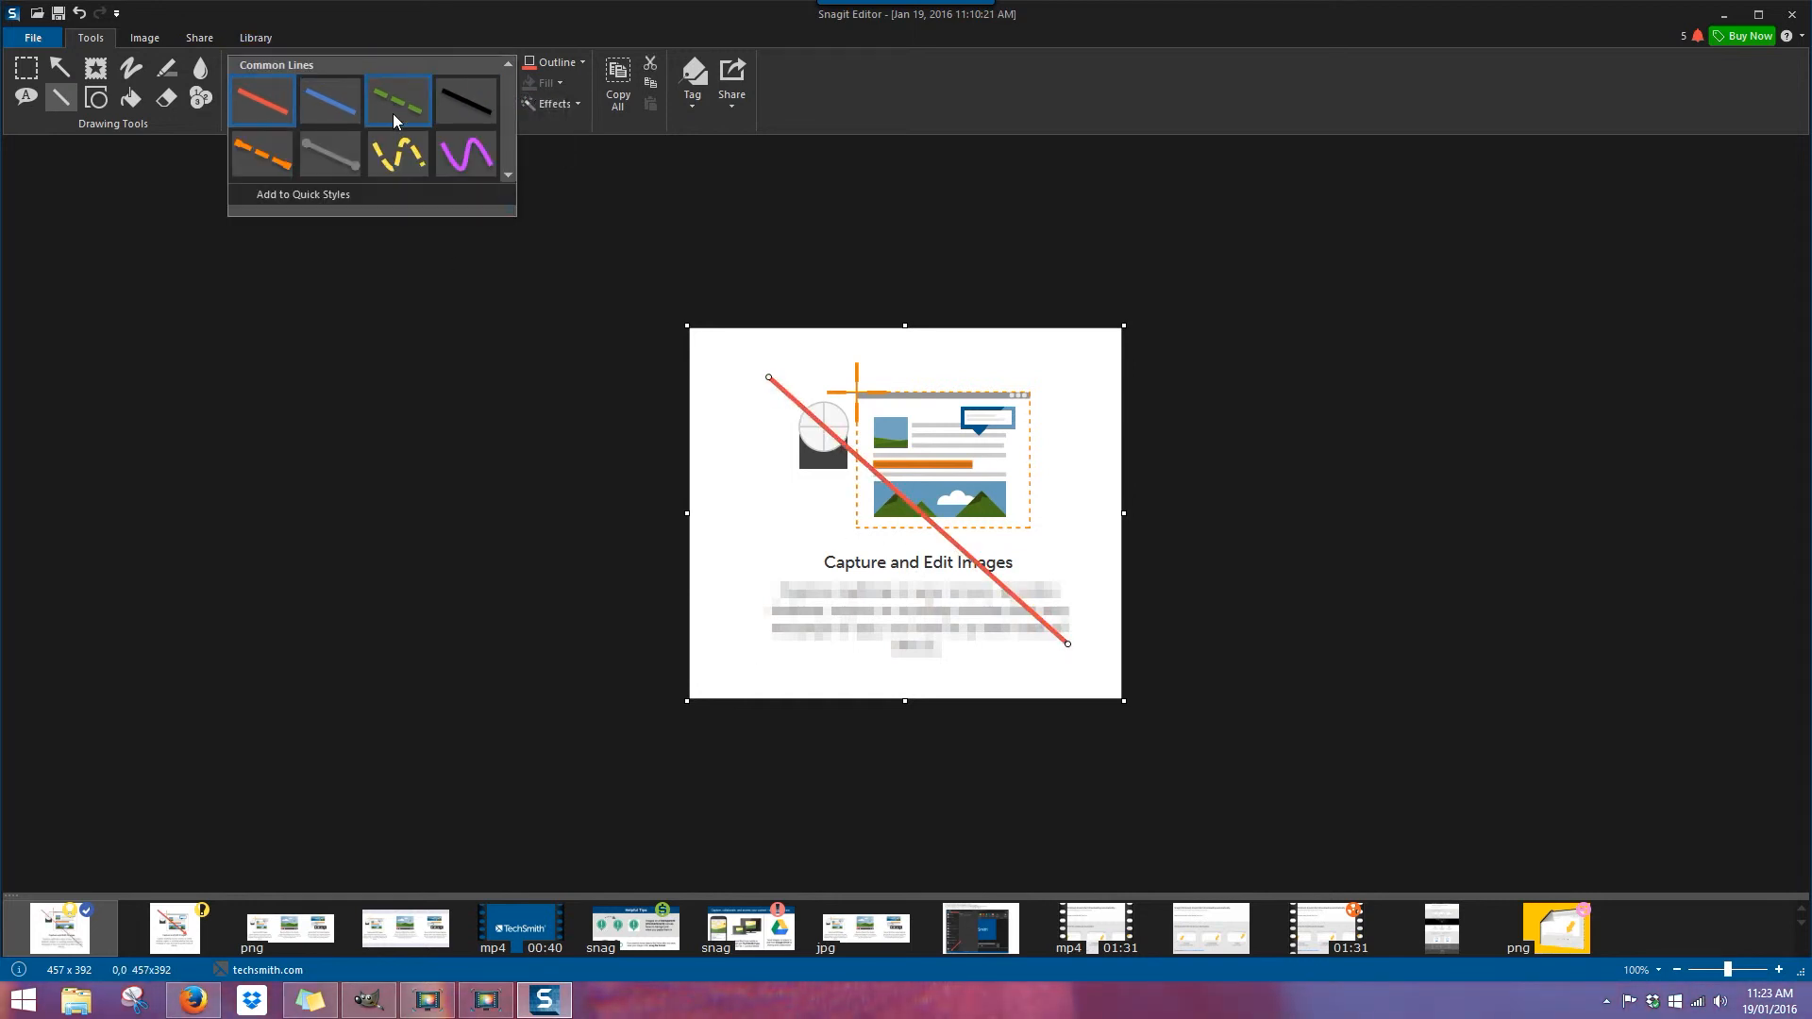
{"action": "left_click", "coordinate": [396, 149]}
{"action": "left_click", "coordinate": [467, 83]}
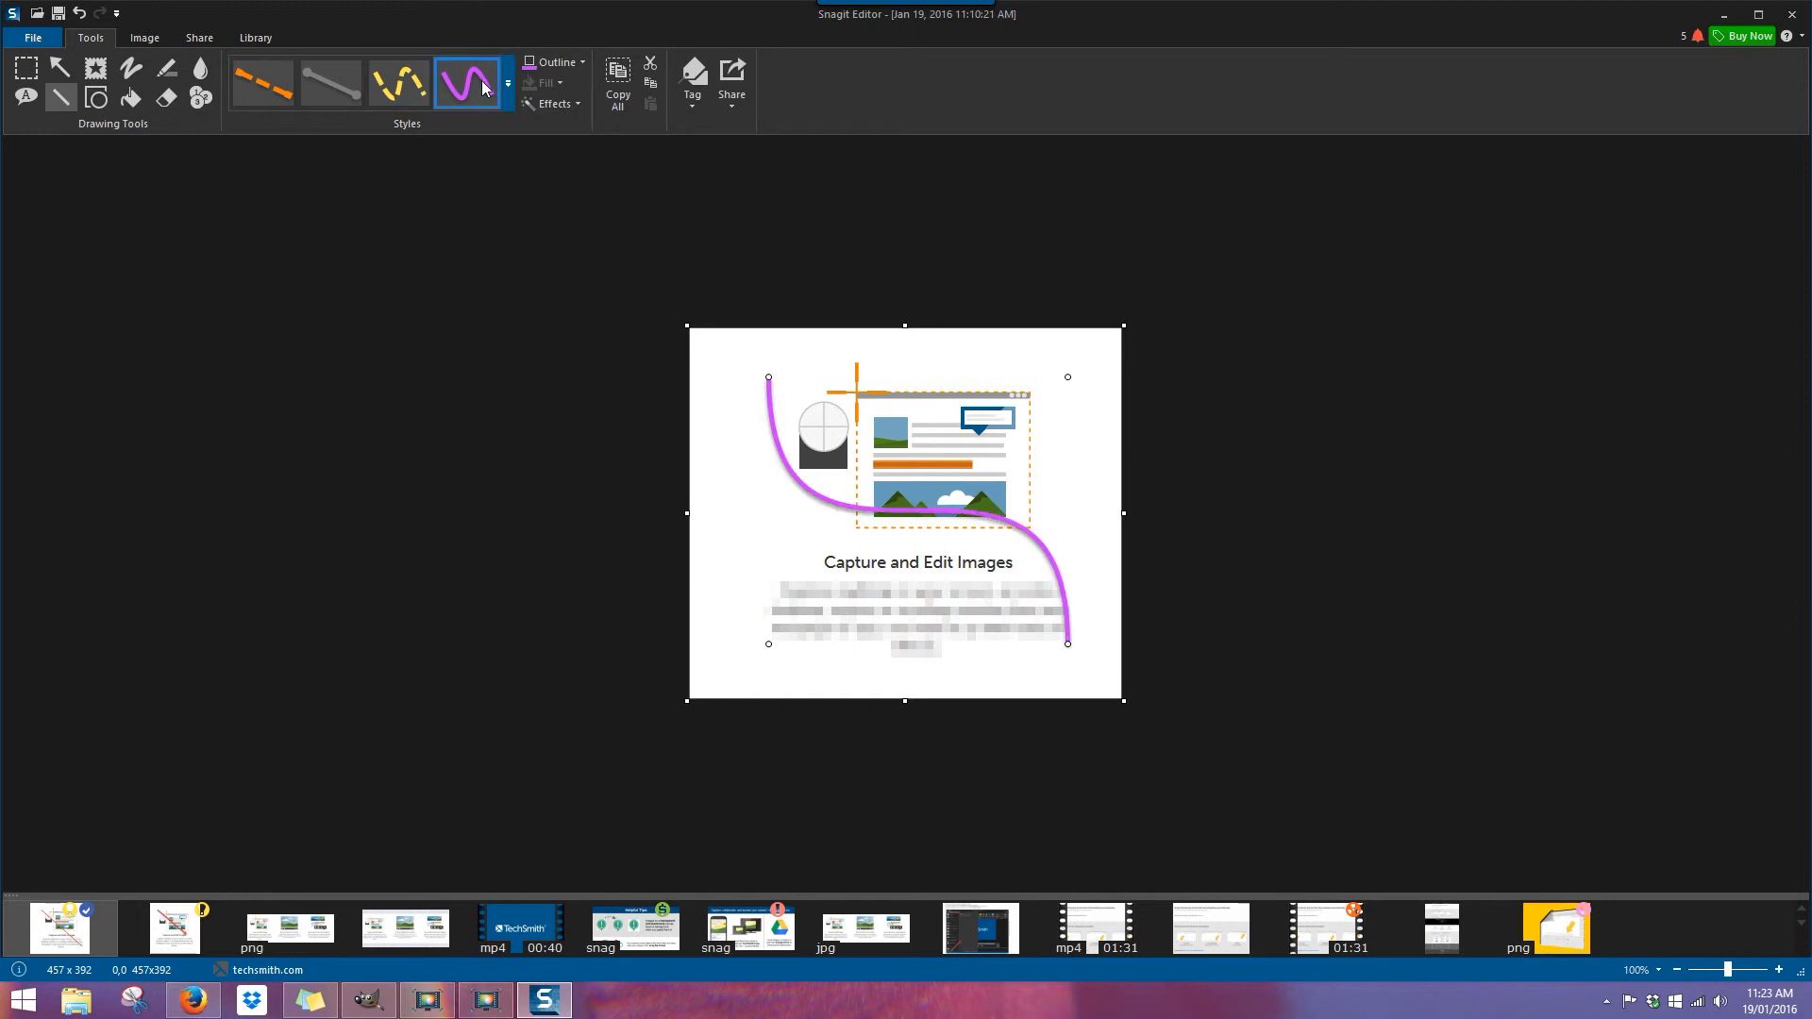
Adjust the purple curve's bend, shift it slightly left and down, and thicken its outline before deleting it.
{"action": "mouse_move", "coordinate": [768, 646]}
{"action": "left_mouse_down"}
{"action": "mouse_move", "coordinate": [788, 590]}
{"action": "mouse_move", "coordinate": [856, 526]}
{"action": "mouse_move", "coordinate": [742, 483]}
{"action": "mouse_move", "coordinate": [752, 671]}
{"action": "mouse_move", "coordinate": [832, 564]}
{"action": "mouse_move", "coordinate": [761, 620]}
{"action": "left_mouse_up"}
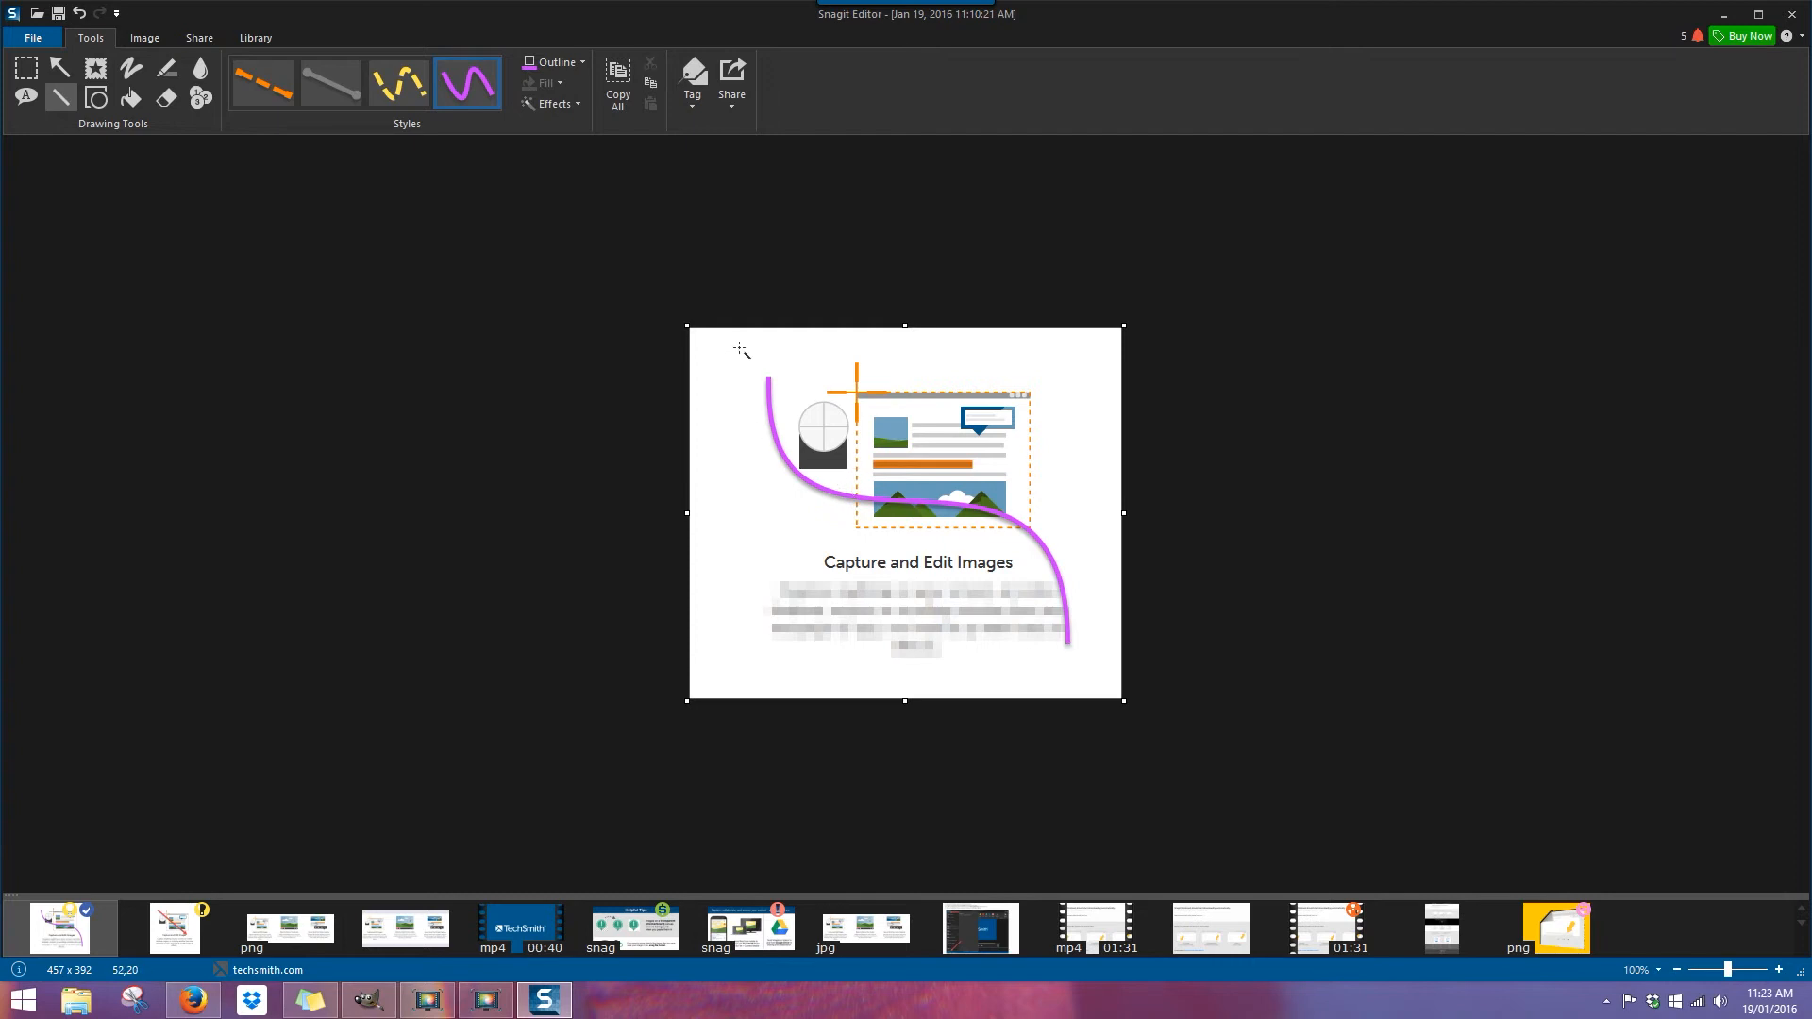
{"action": "left_click_drag", "start_coordinate": [785, 455], "coordinate": [746, 472]}
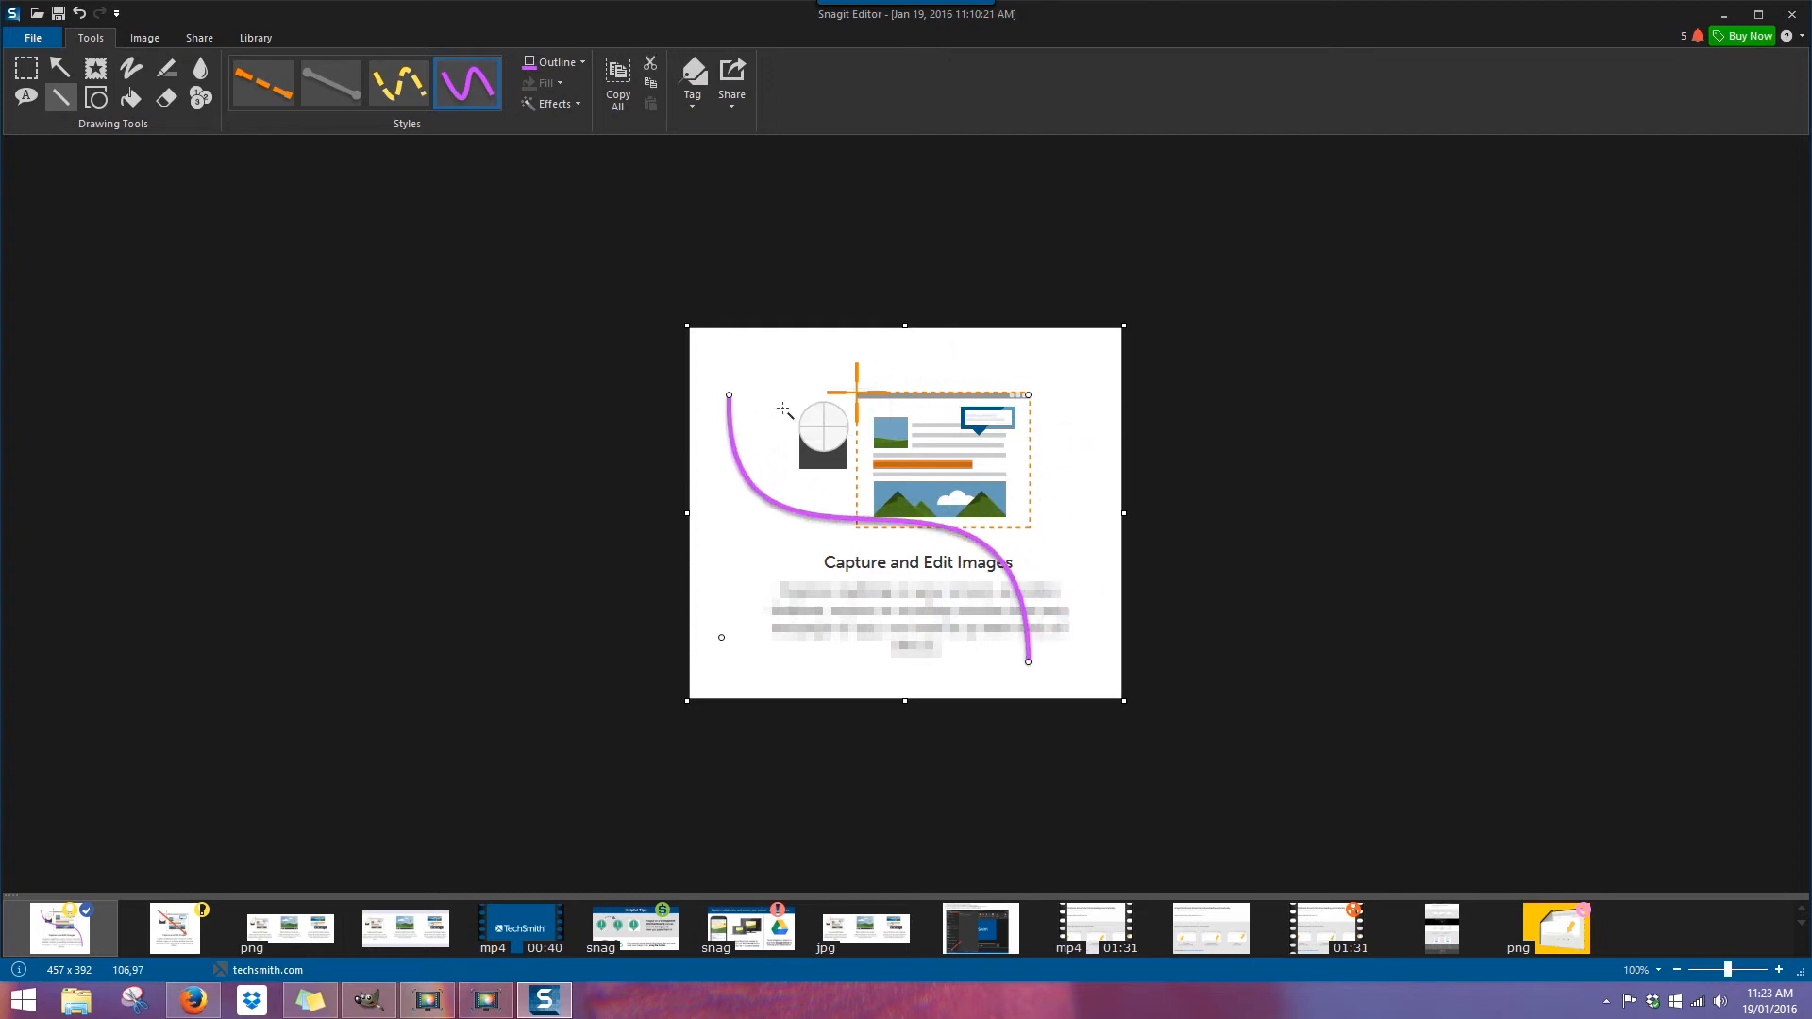
{"action": "left_click", "coordinate": [570, 62]}
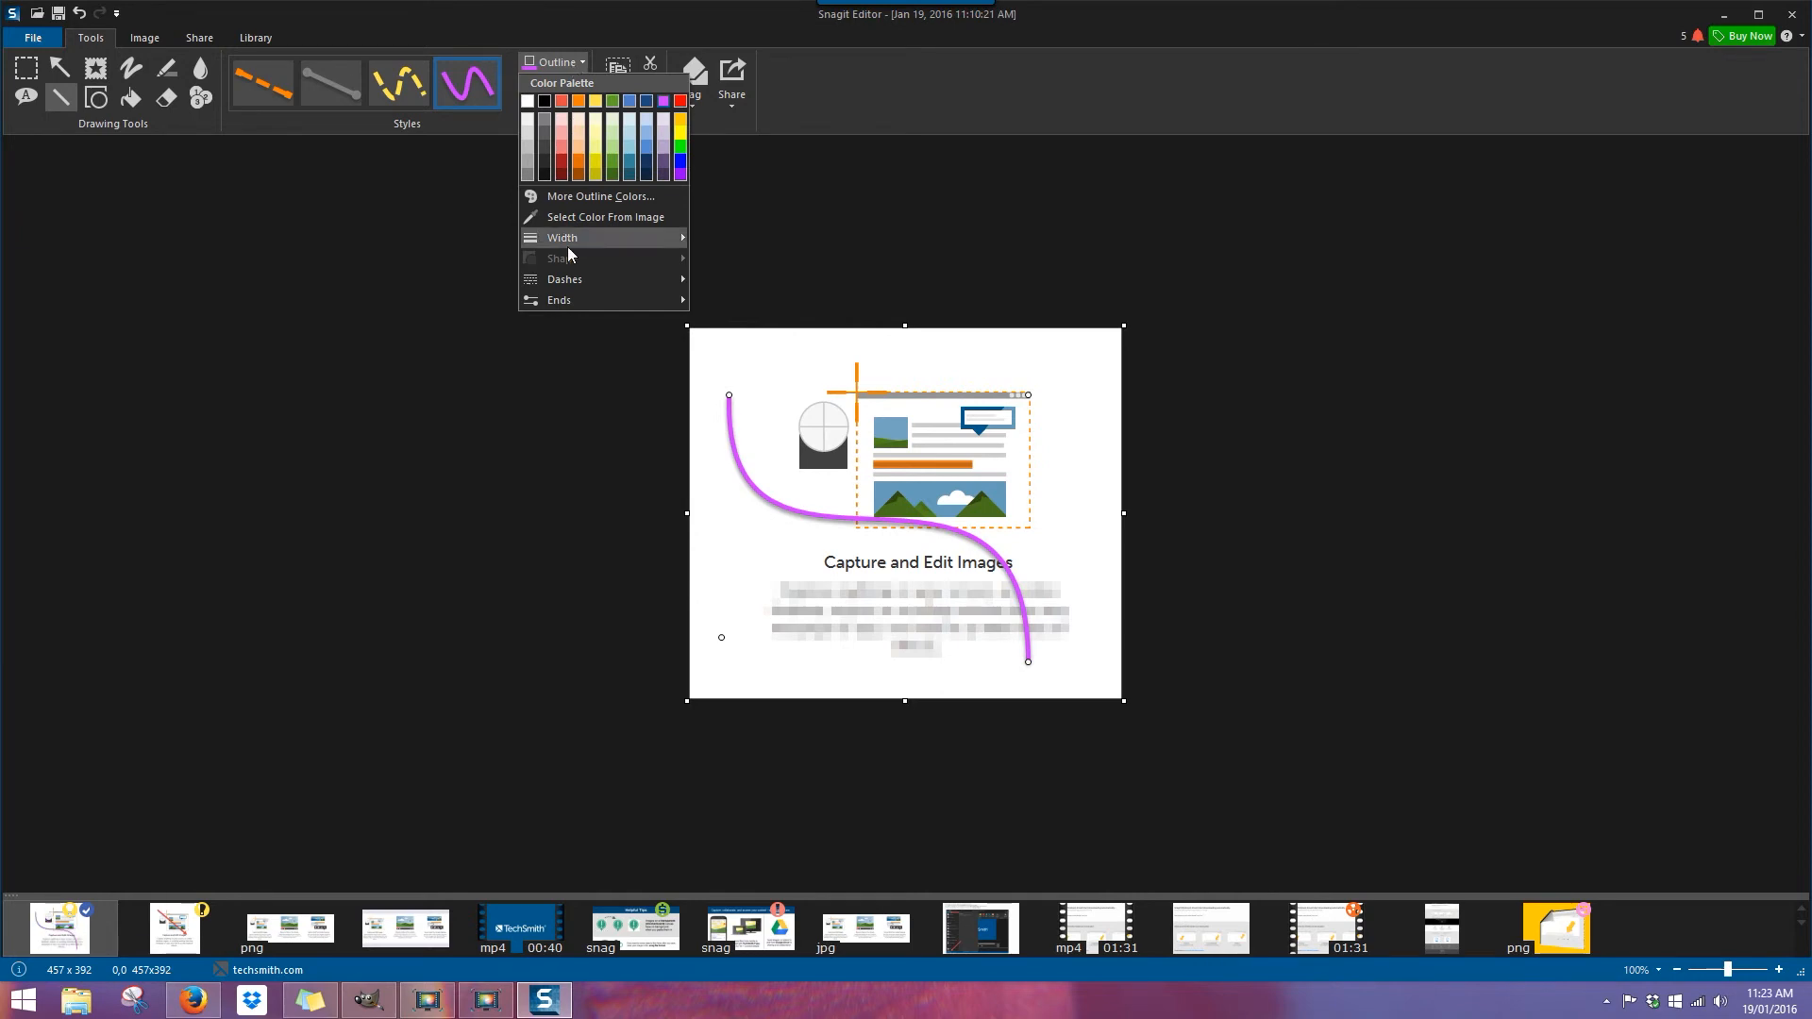
{"action": "mouse_move", "coordinate": [568, 236]}
{"action": "left_click", "coordinate": [723, 402]}
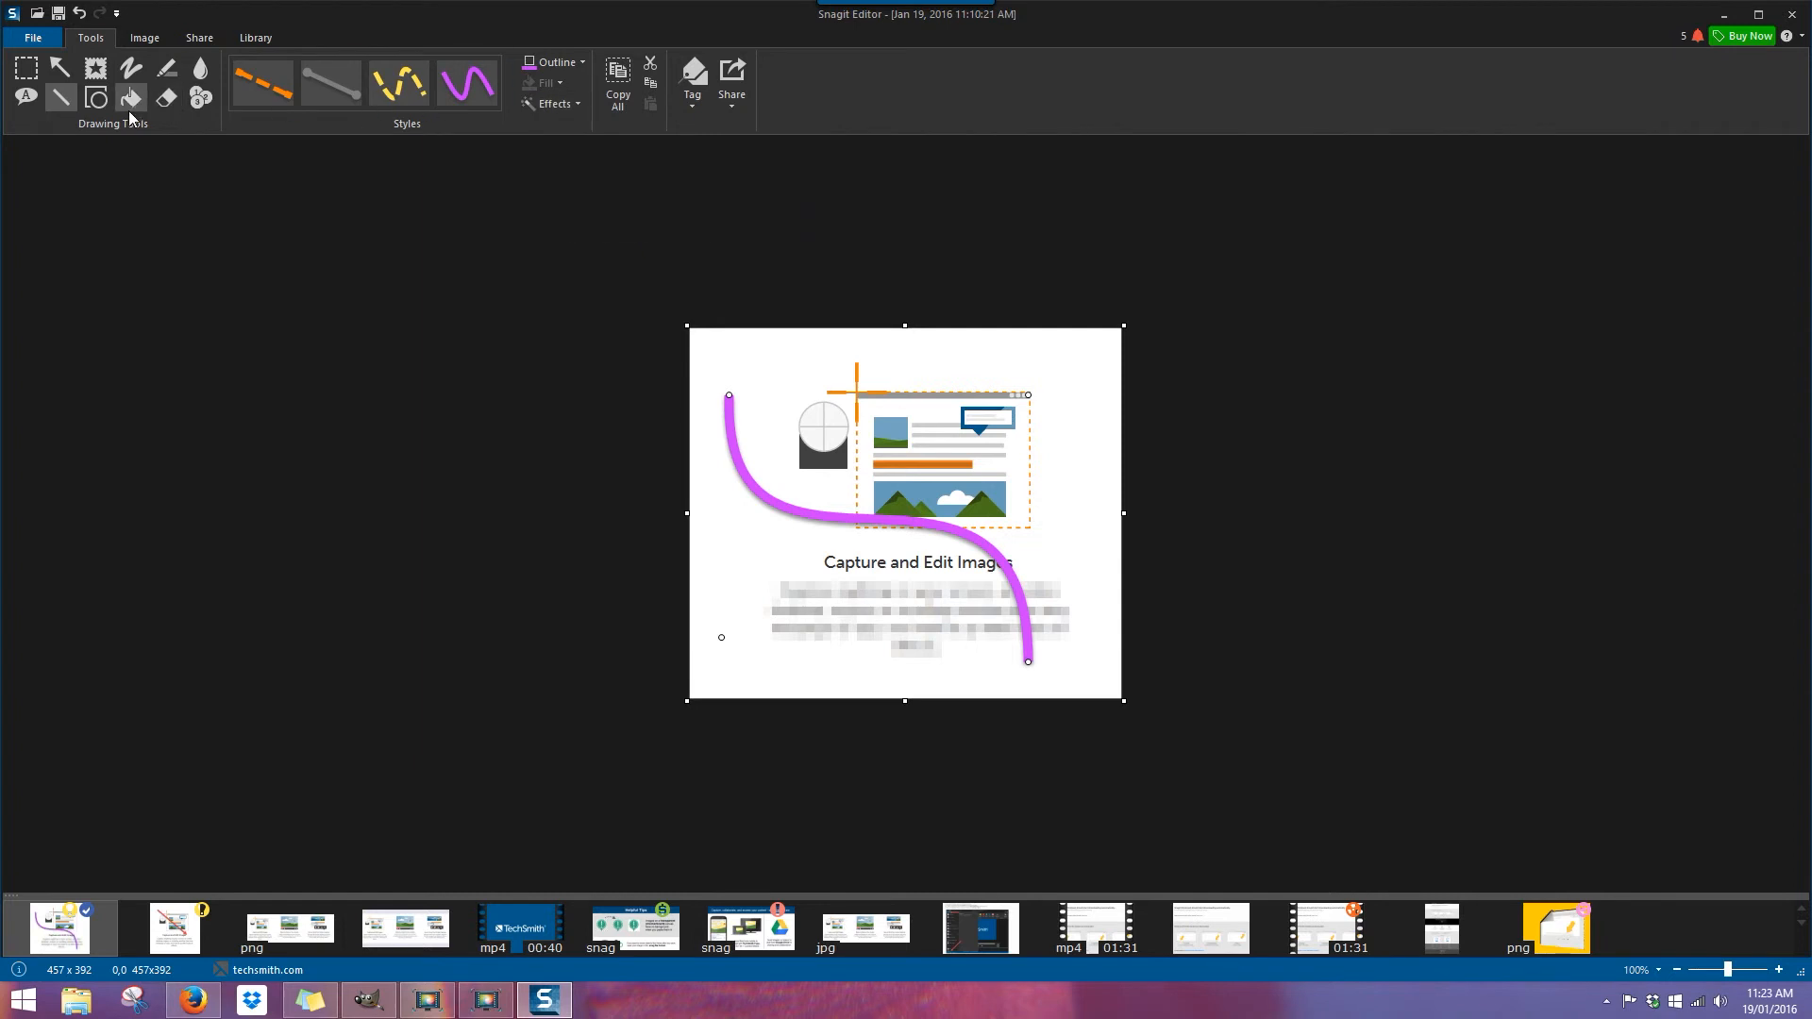
{"action": "key", "text": "Delete"}
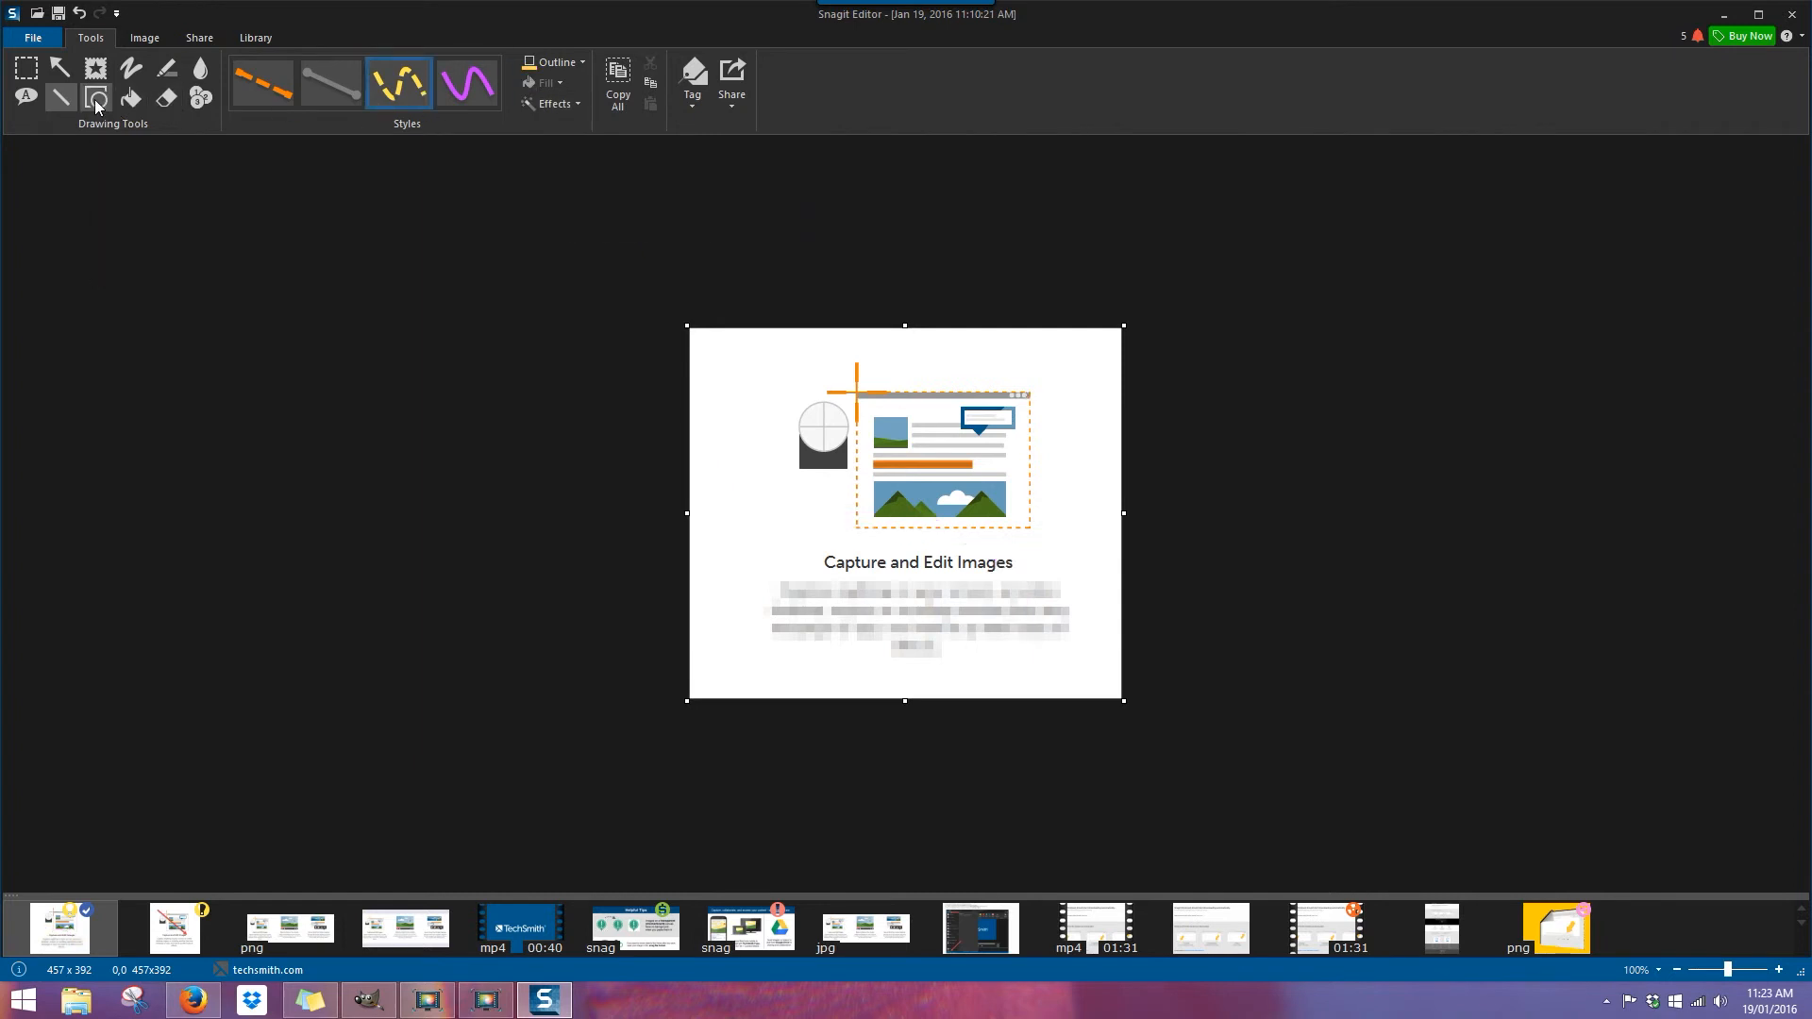
Draw a shape over the picture's upper-left area, applying the green ellipse style and then the blue rectangle style.
{"action": "left_click", "coordinate": [97, 106]}
{"action": "left_click_drag", "start_coordinate": [742, 377], "coordinate": [954, 522]}
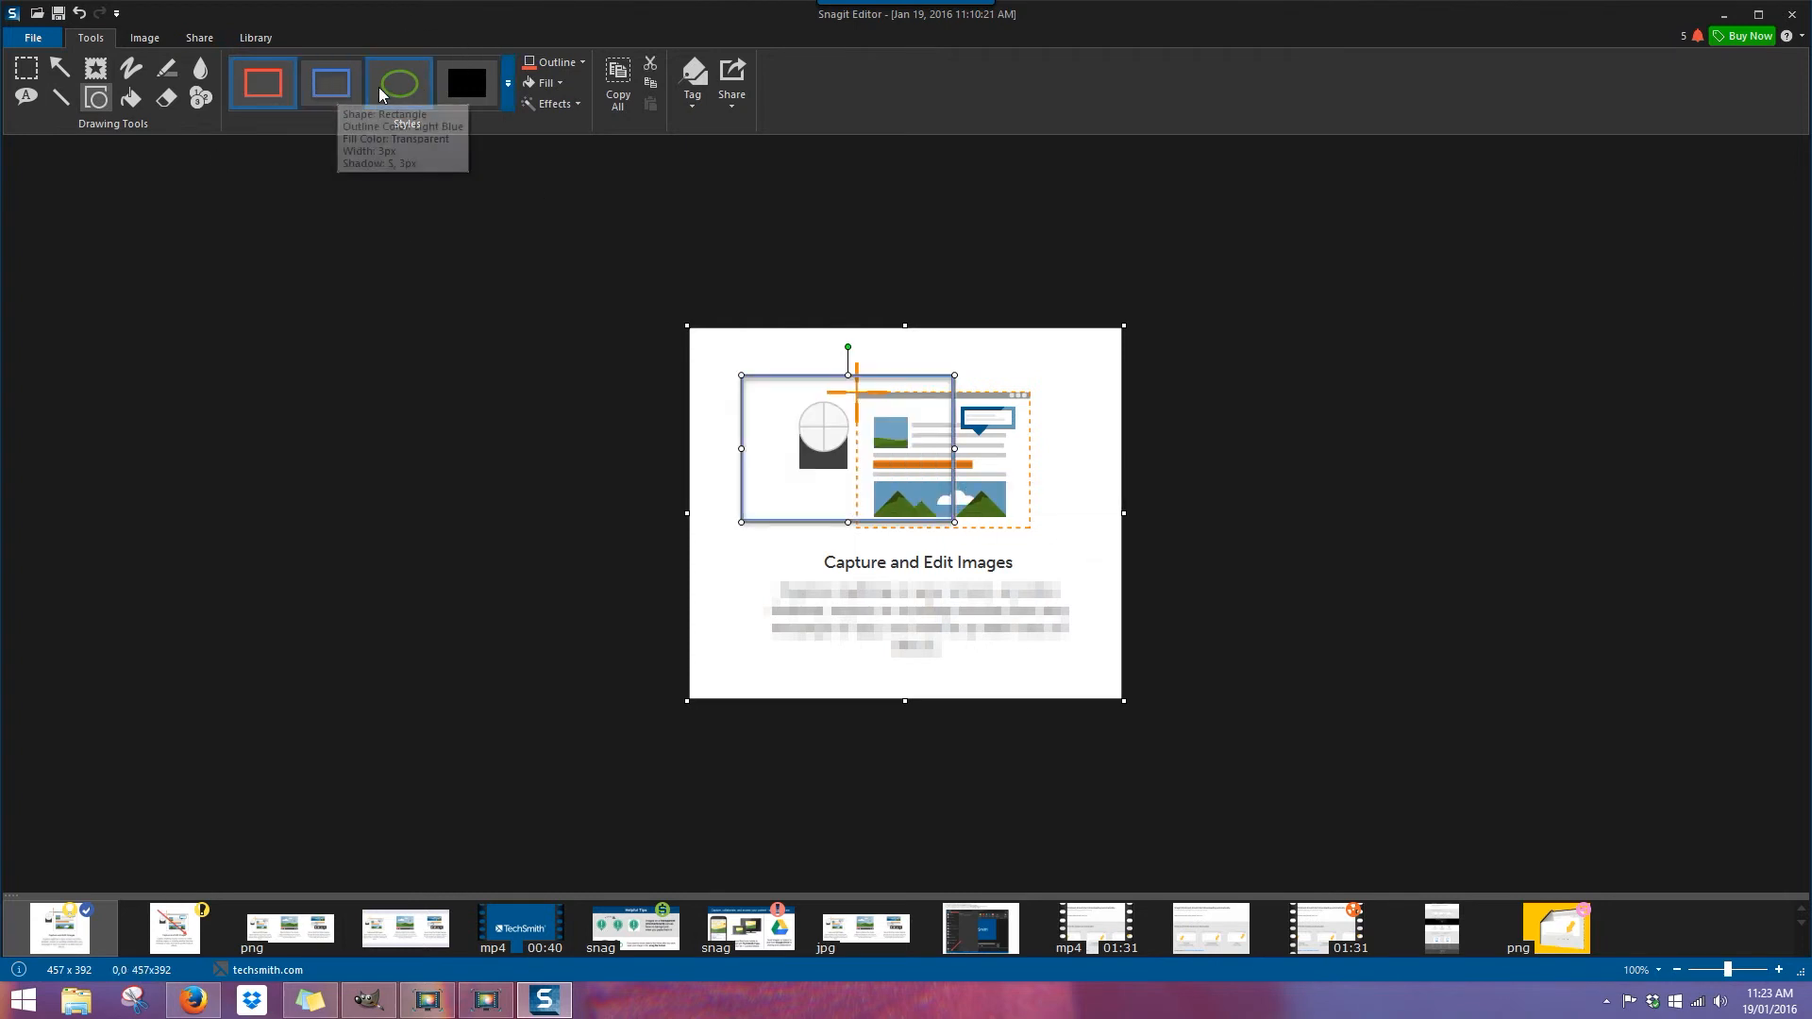
{"action": "left_click", "coordinate": [403, 94]}
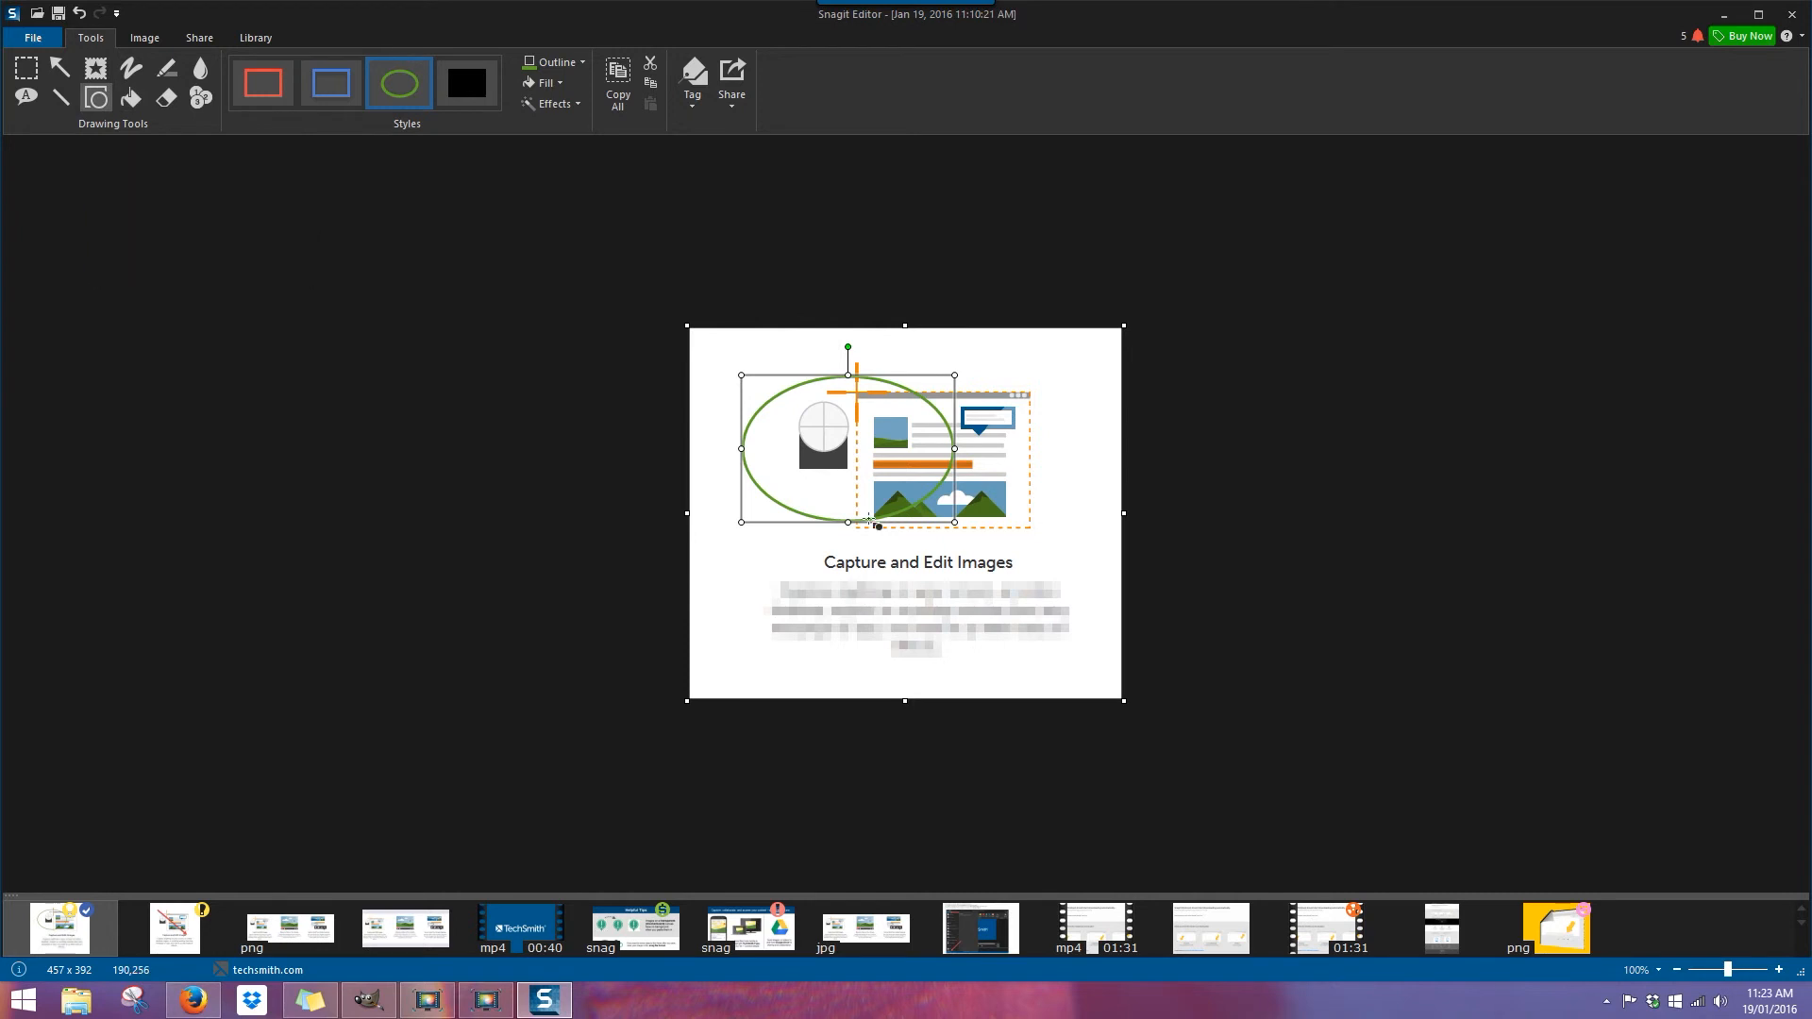
{"action": "left_click", "coordinate": [333, 96]}
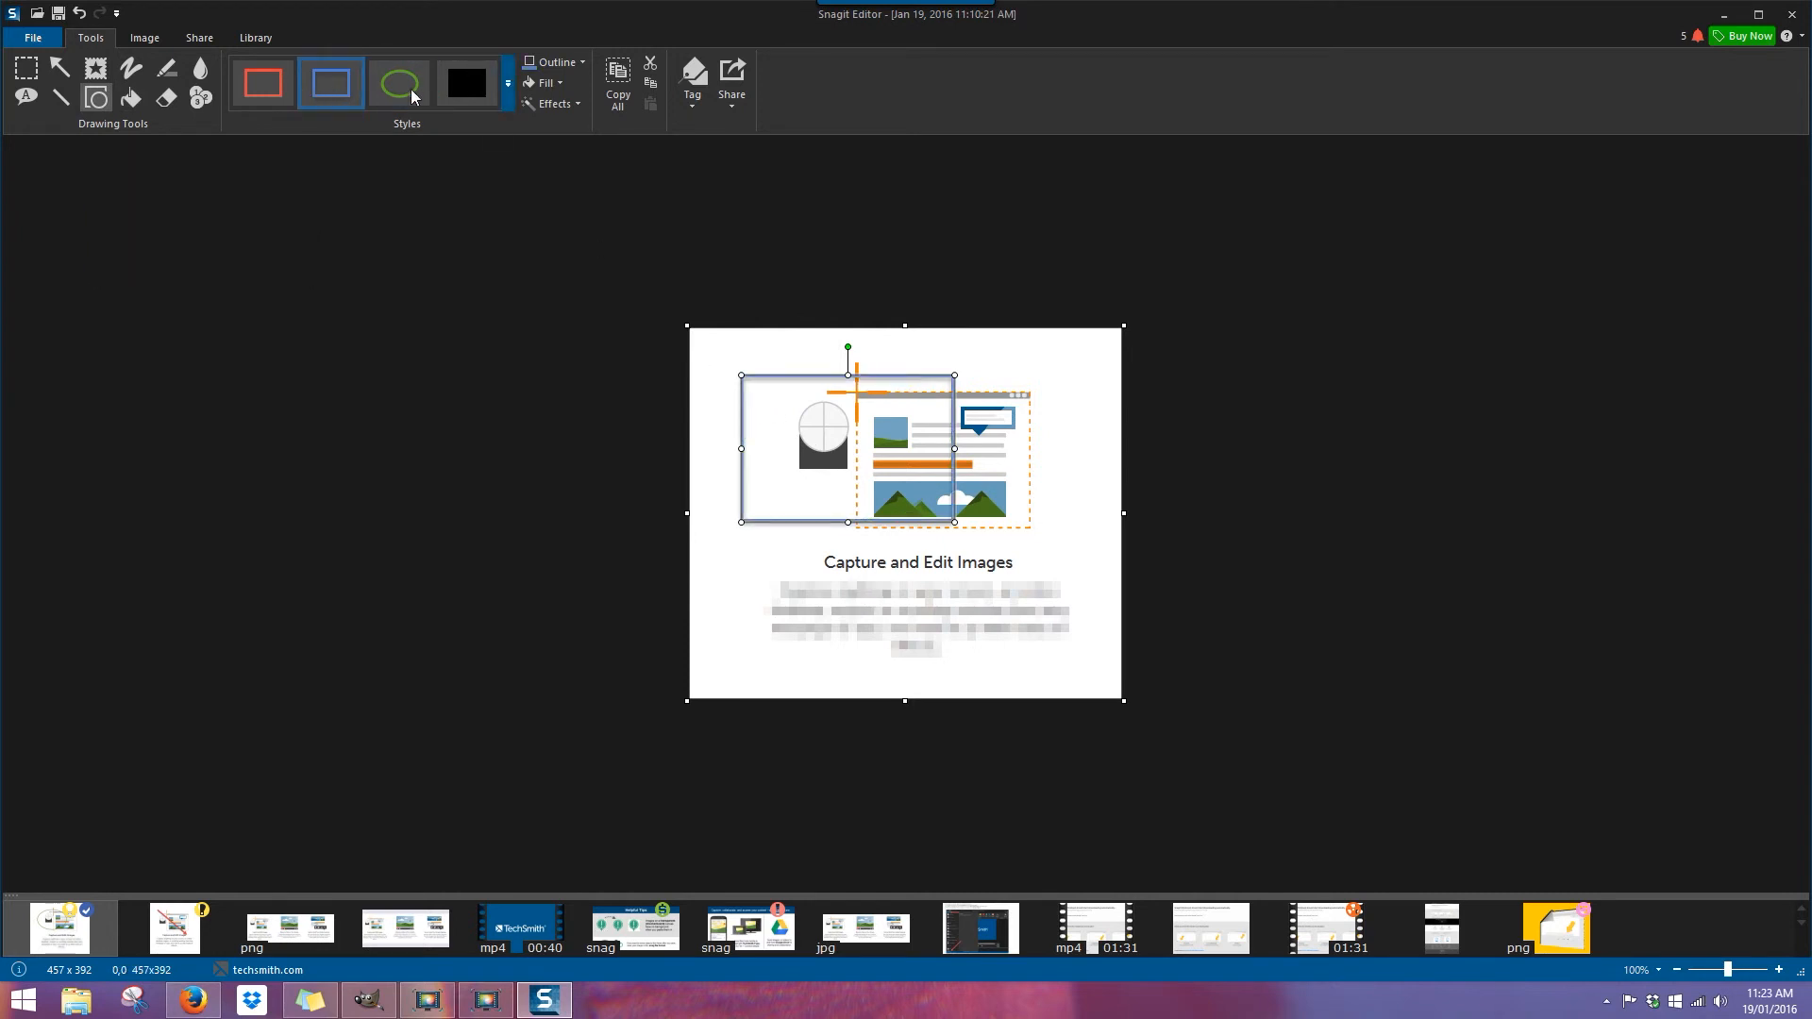
Restyle the shape as the red-outlined white rounded rectangle, then as the unfilled black-outlined rounded rectangle.
{"action": "left_click", "coordinate": [508, 88]}
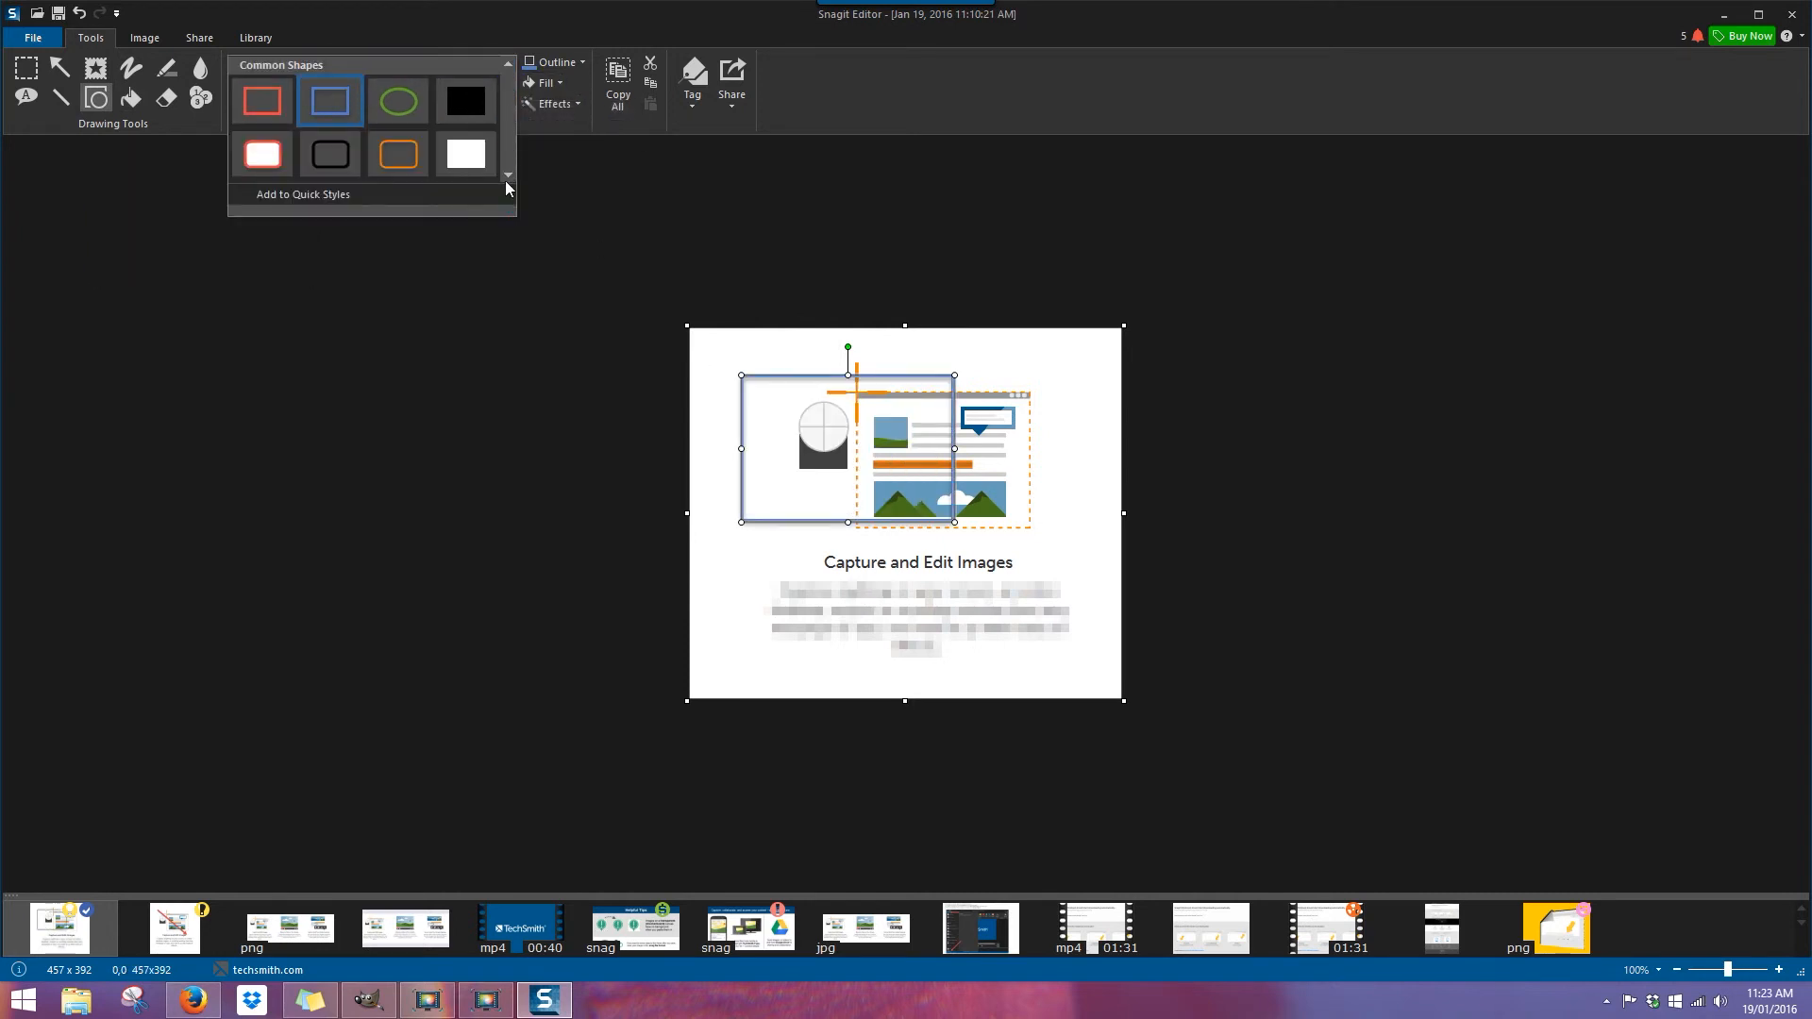
{"action": "left_click", "coordinate": [277, 154]}
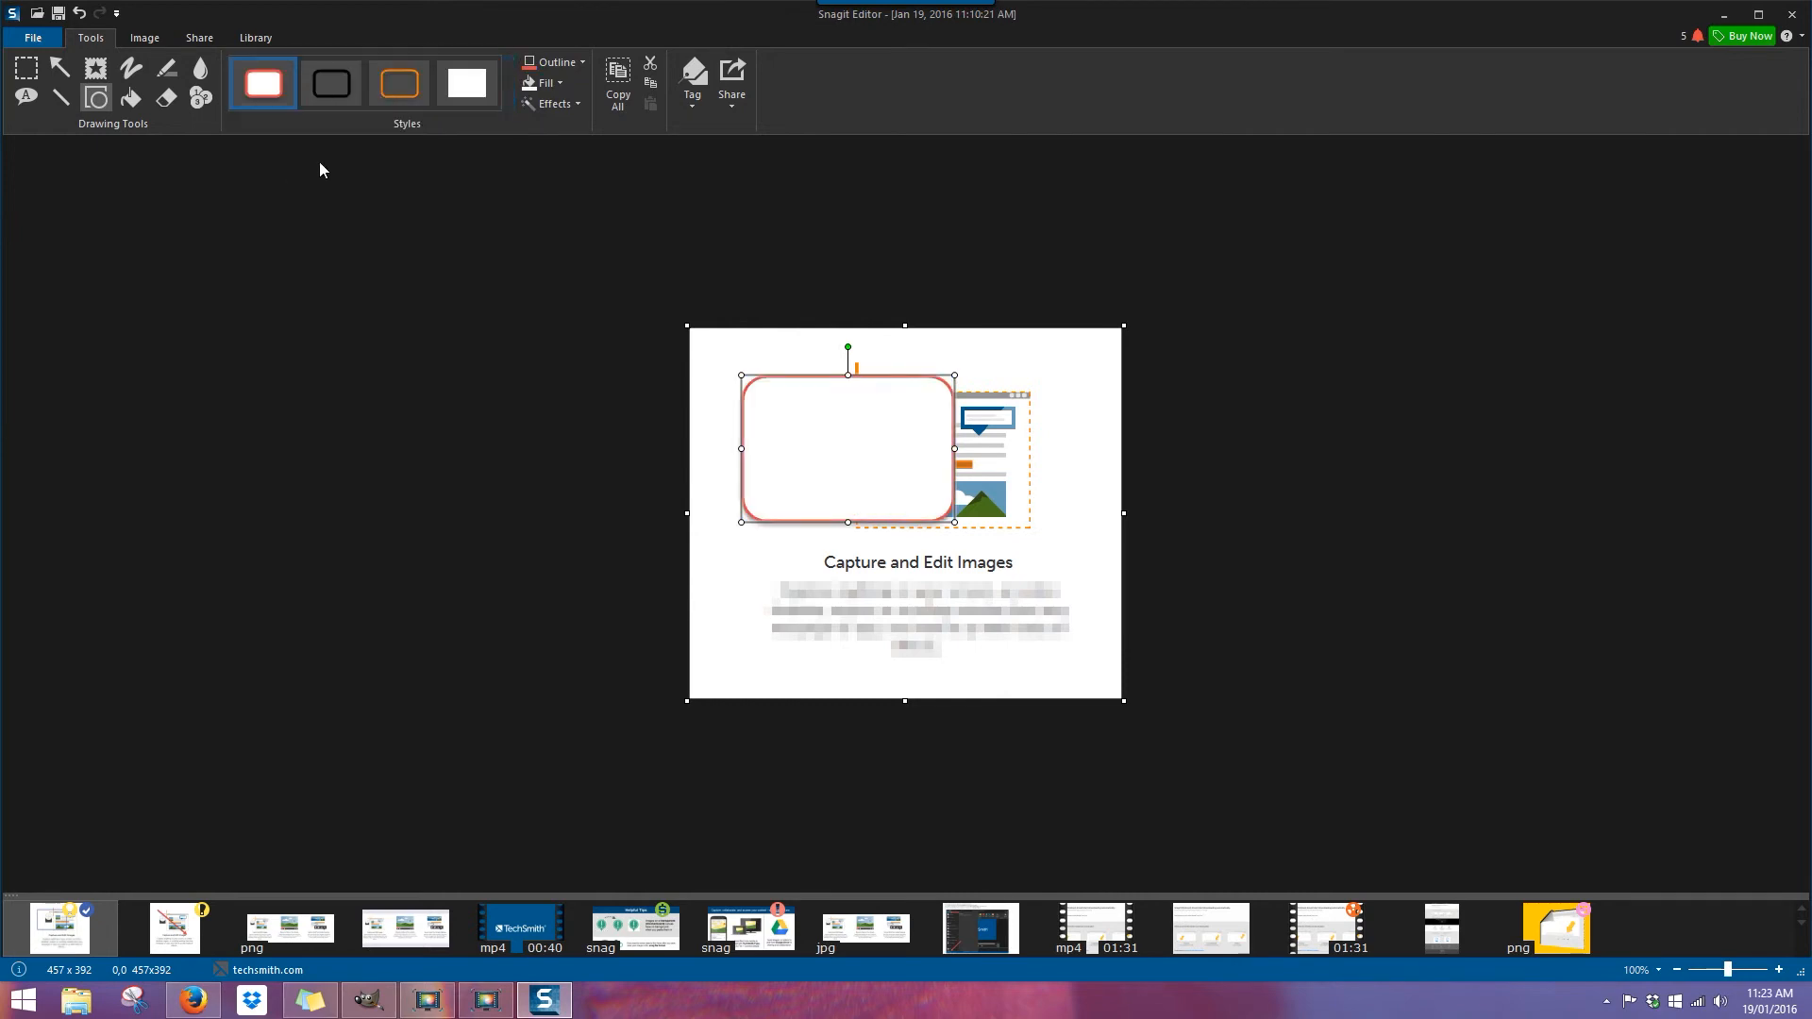
{"action": "left_click", "coordinate": [331, 83]}
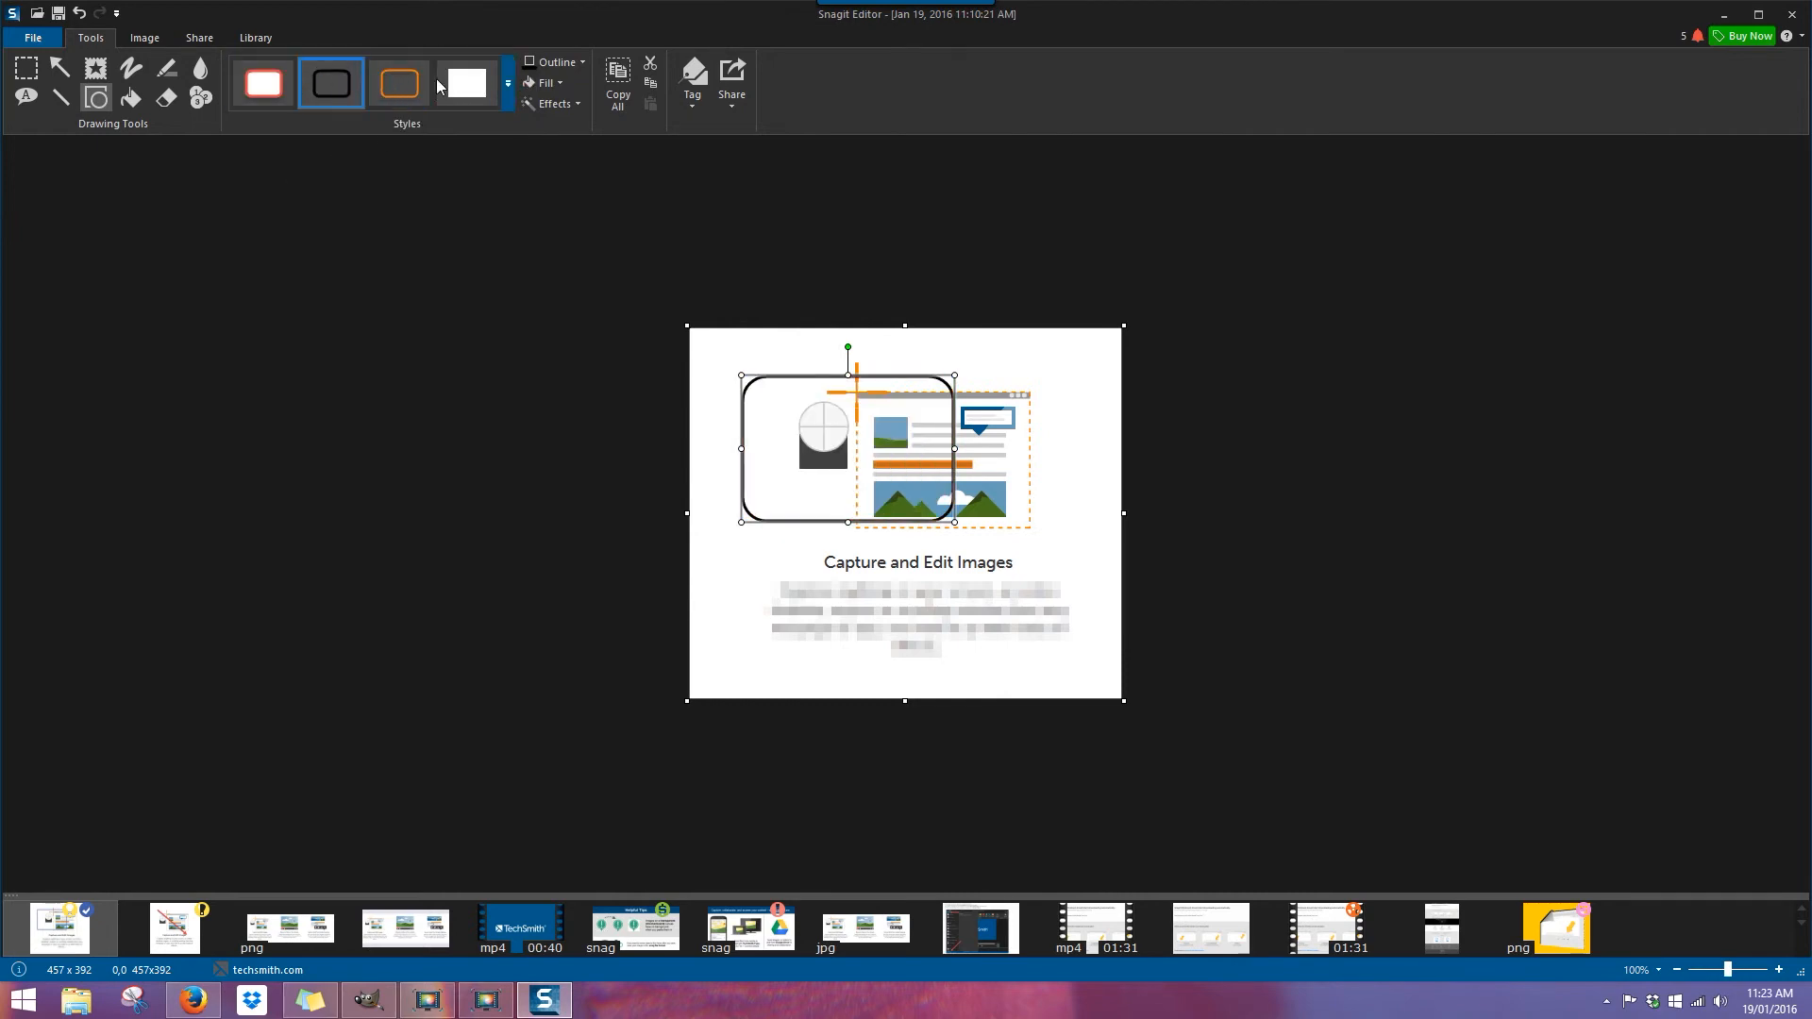
Give the rounded rectangle a light red fill and pale yellow outline, then undo the shape off the canvas.
{"action": "left_click", "coordinate": [549, 83]}
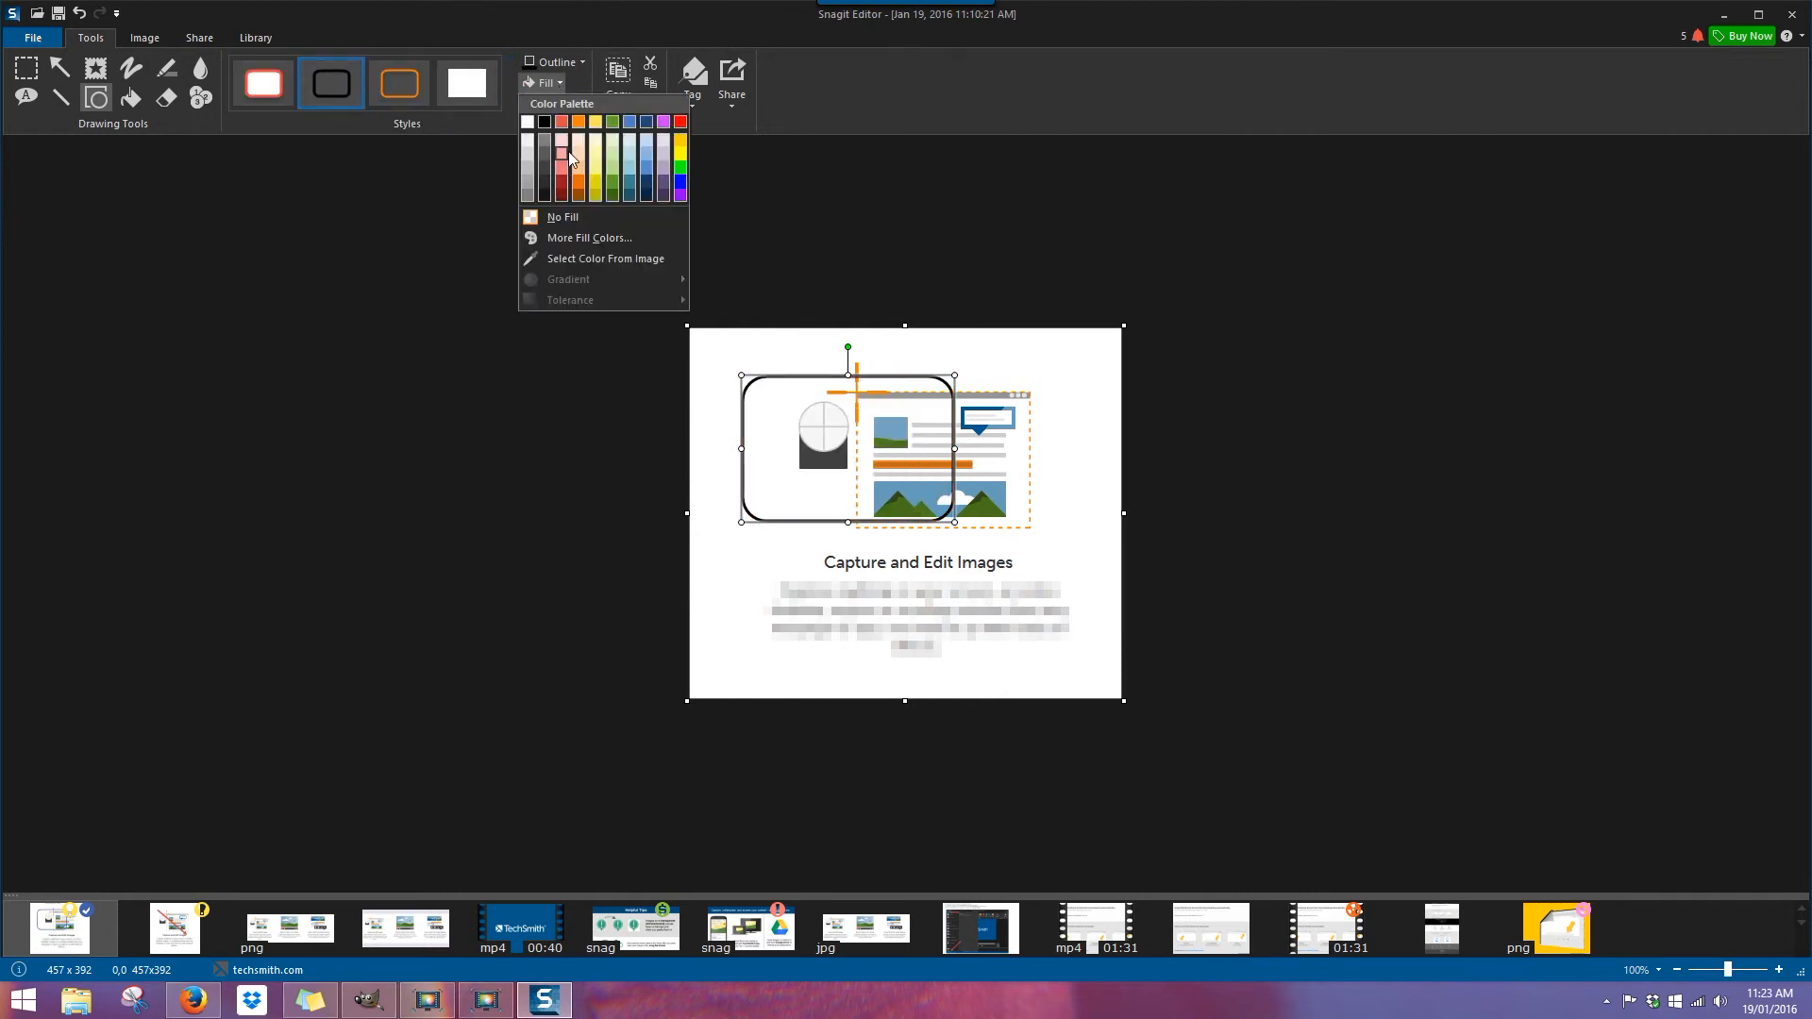
{"action": "left_click", "coordinate": [561, 147]}
{"action": "left_click", "coordinate": [572, 63]}
{"action": "left_click", "coordinate": [594, 118]}
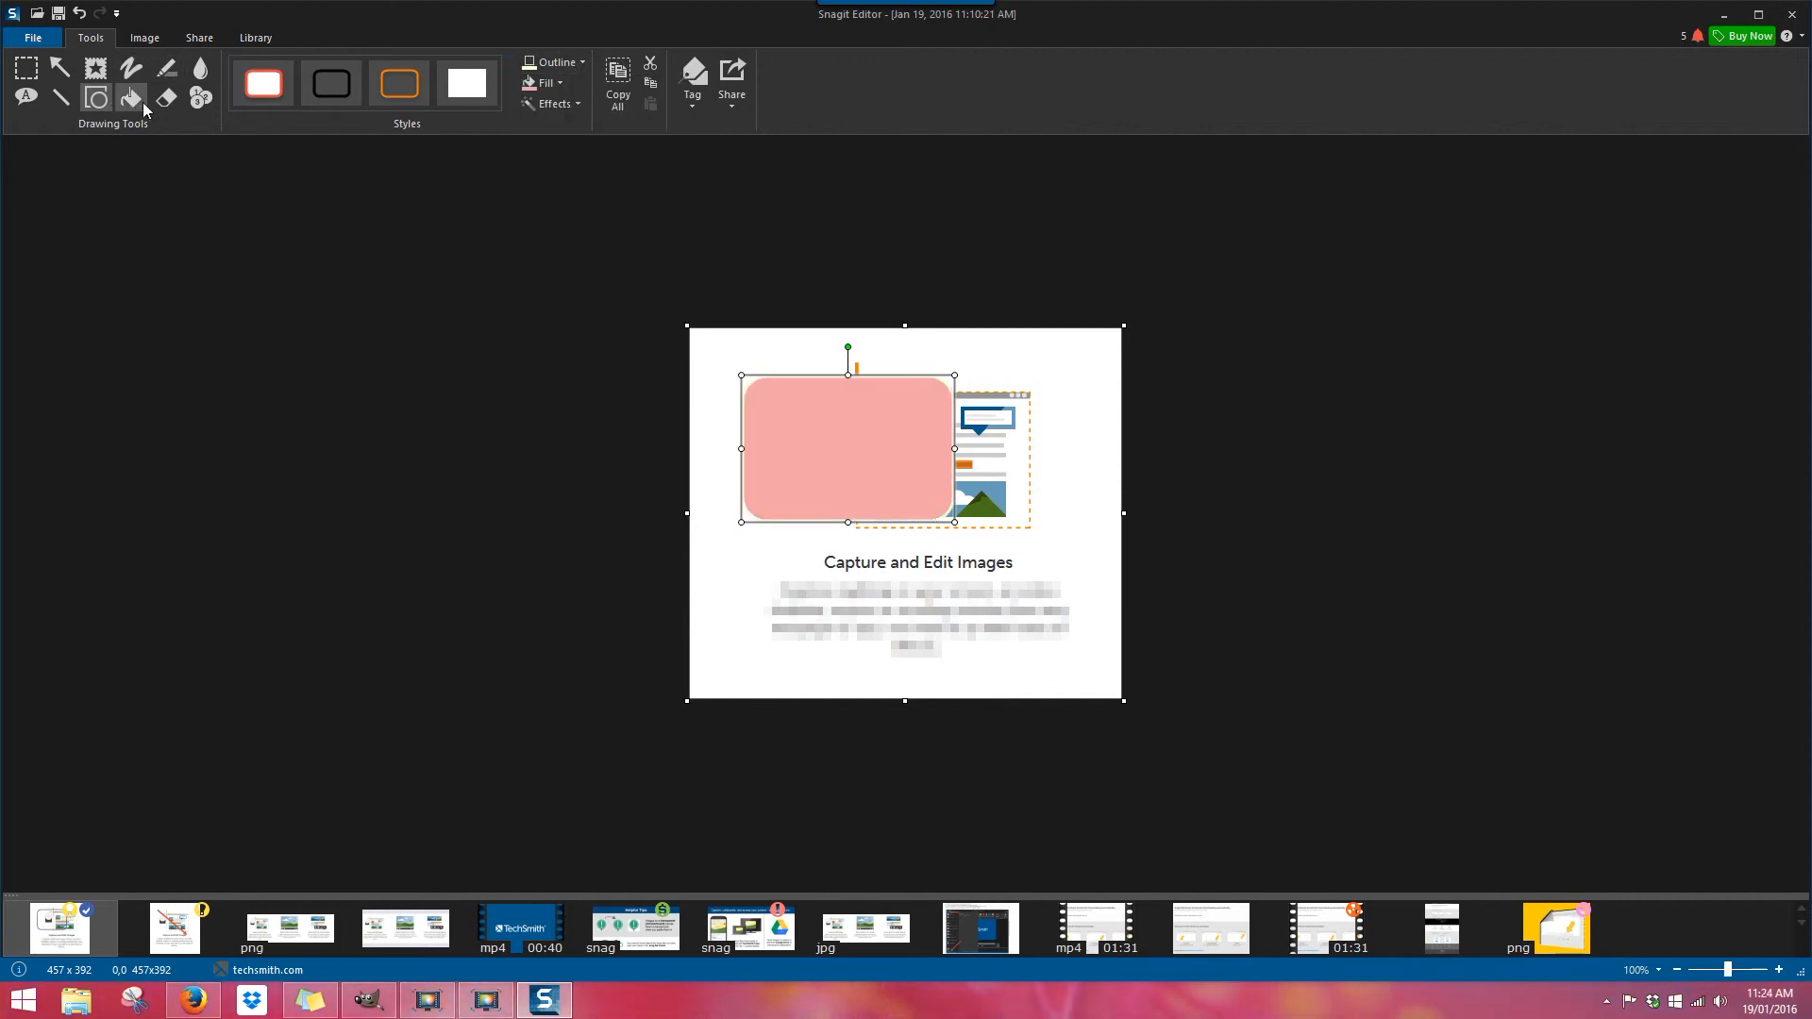
{"action": "key", "text": "ctrl+z"}
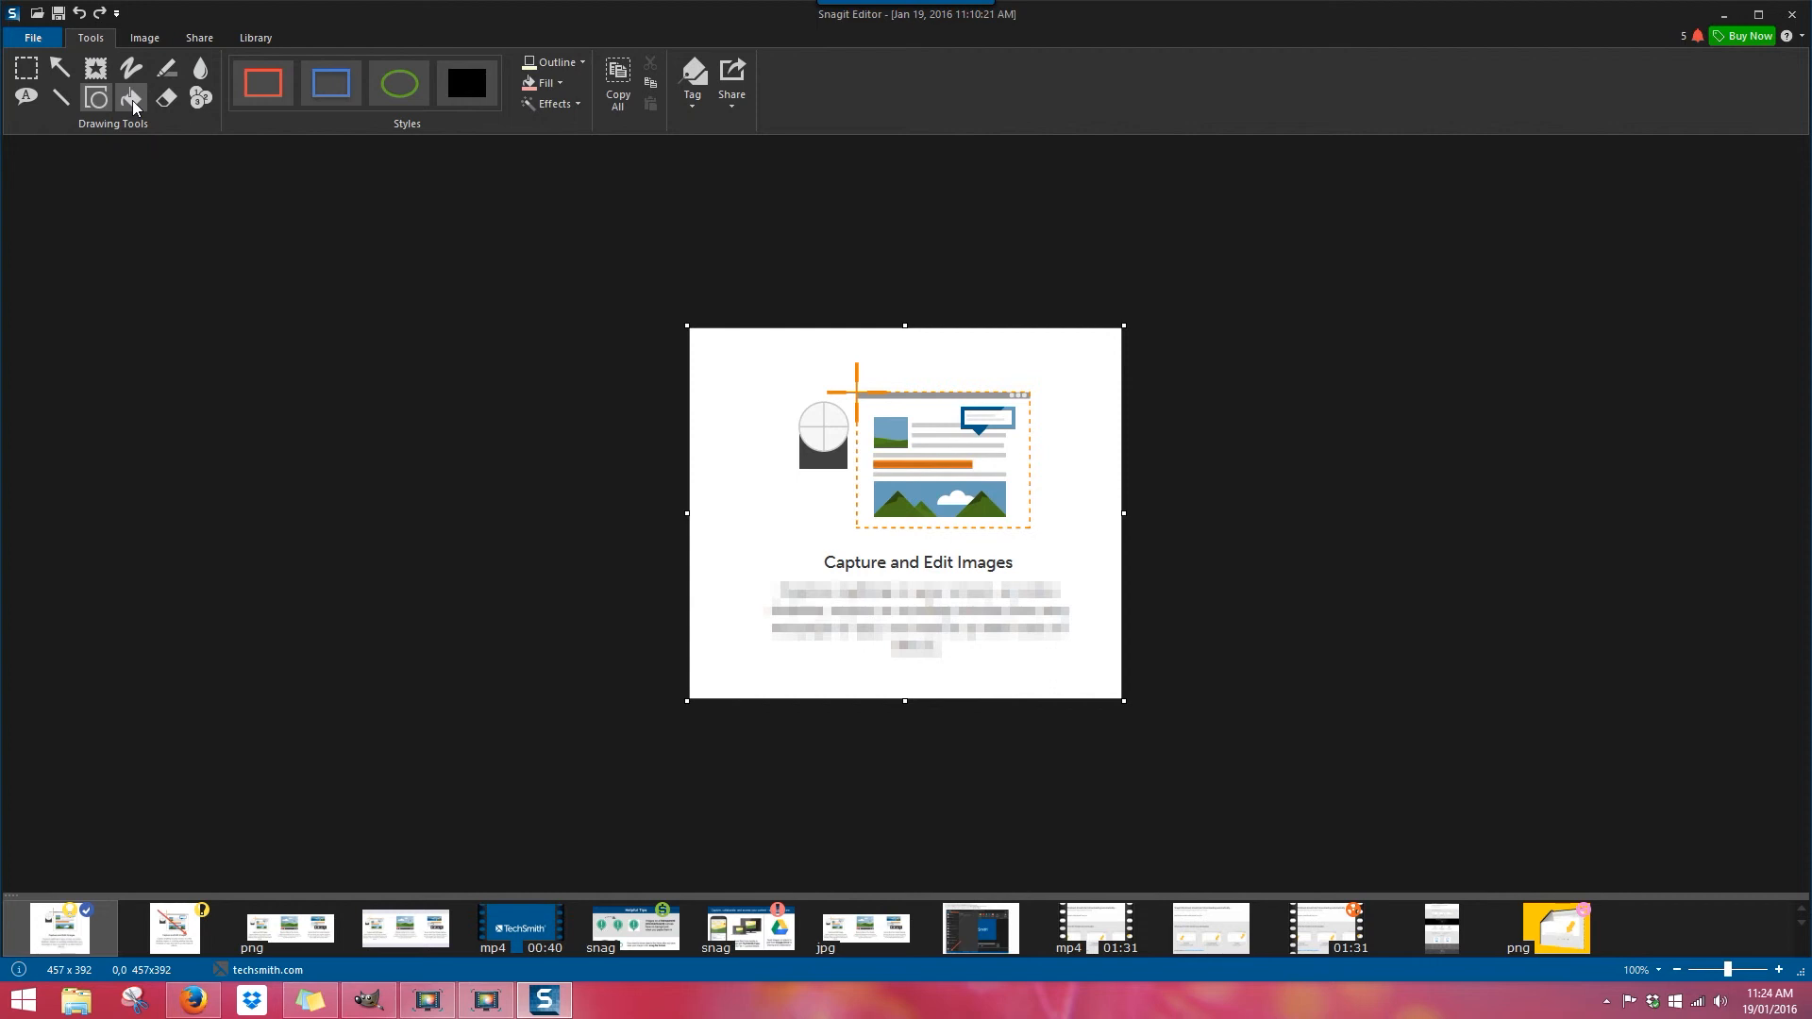
Fill the cloud, the circle's quadrants and the sky behind the mountains with yellow.
{"action": "left_click", "coordinate": [131, 98]}
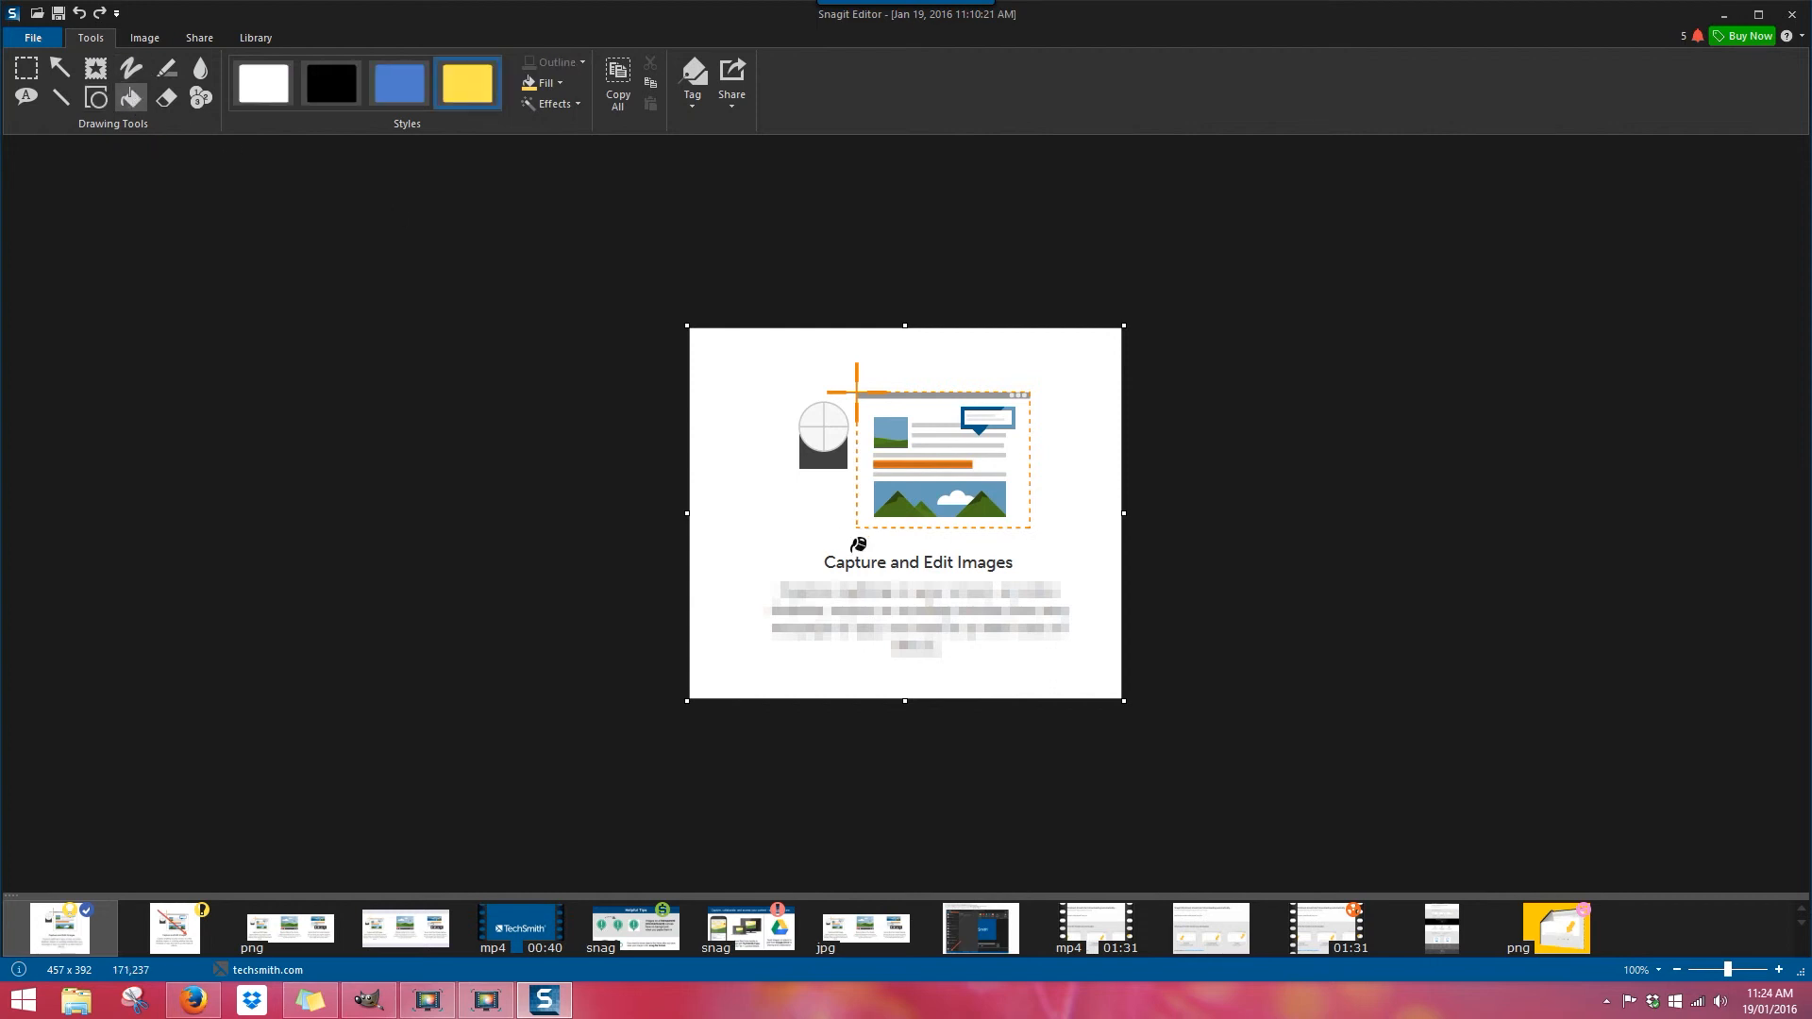
{"action": "left_click", "coordinate": [963, 492]}
{"action": "left_click", "coordinate": [836, 415]}
{"action": "left_click", "coordinate": [813, 439]}
{"action": "left_click", "coordinate": [836, 434]}
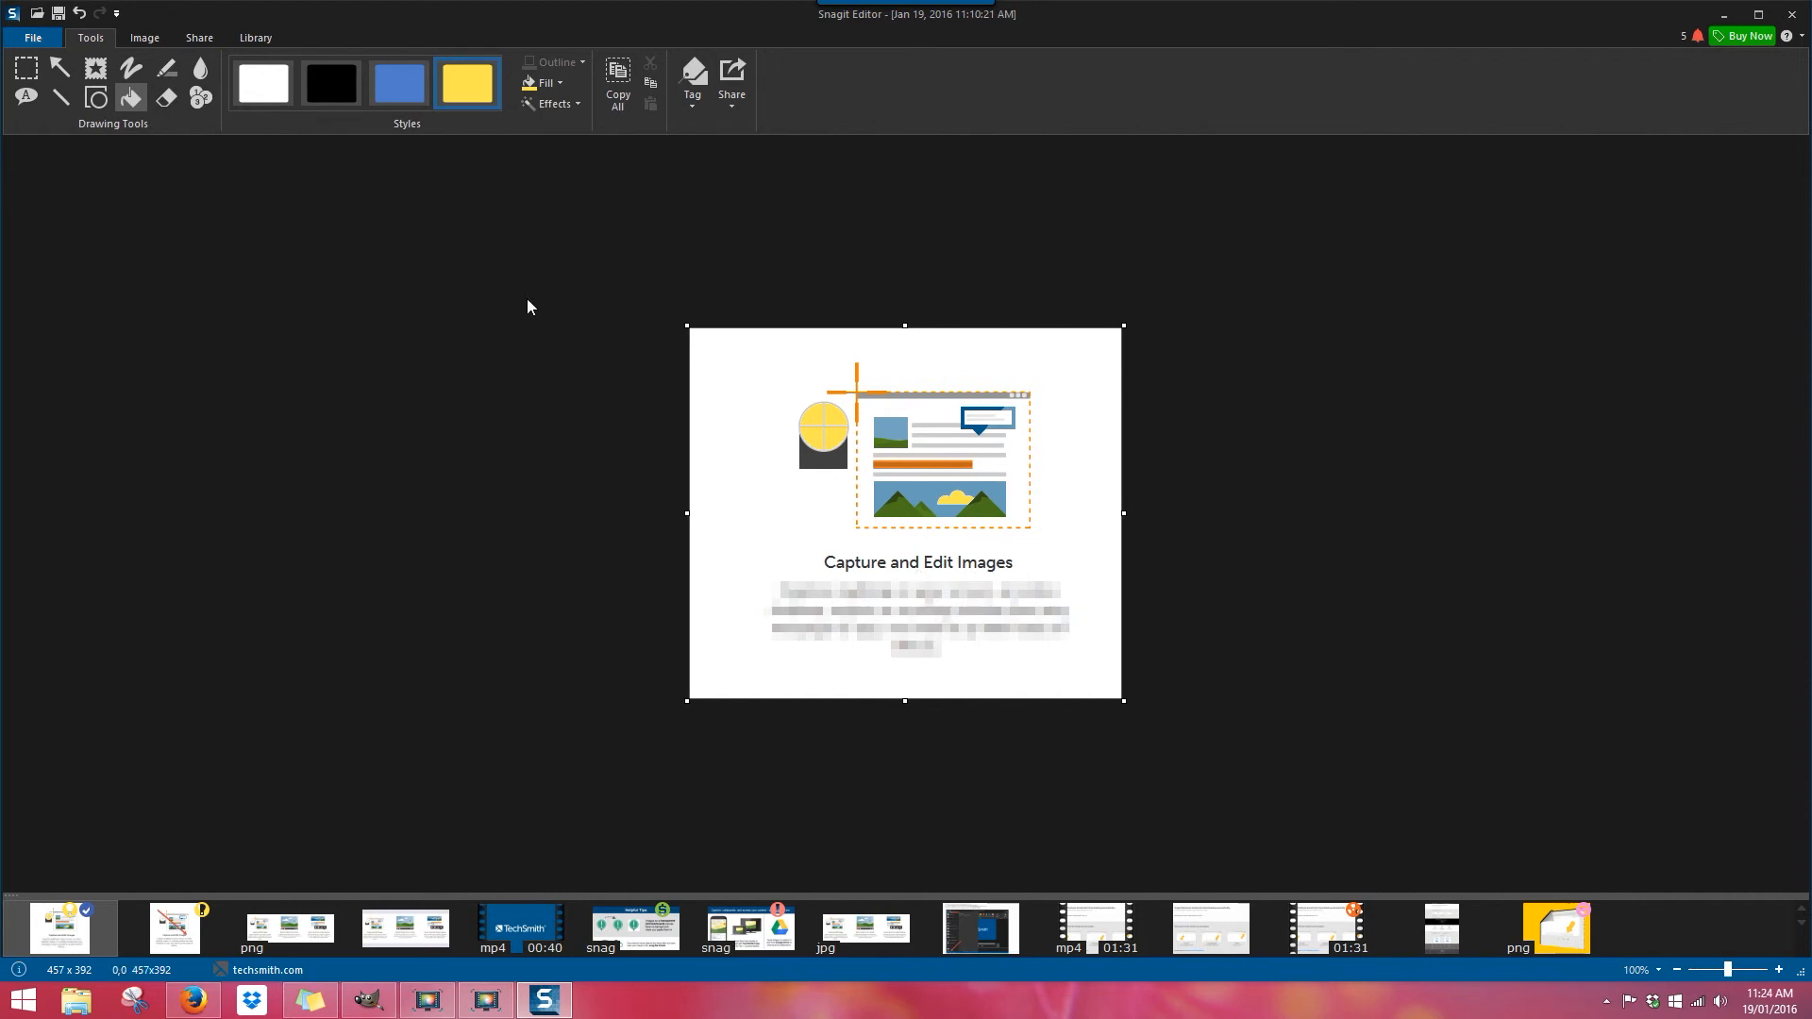
{"action": "left_click", "coordinate": [1001, 485]}
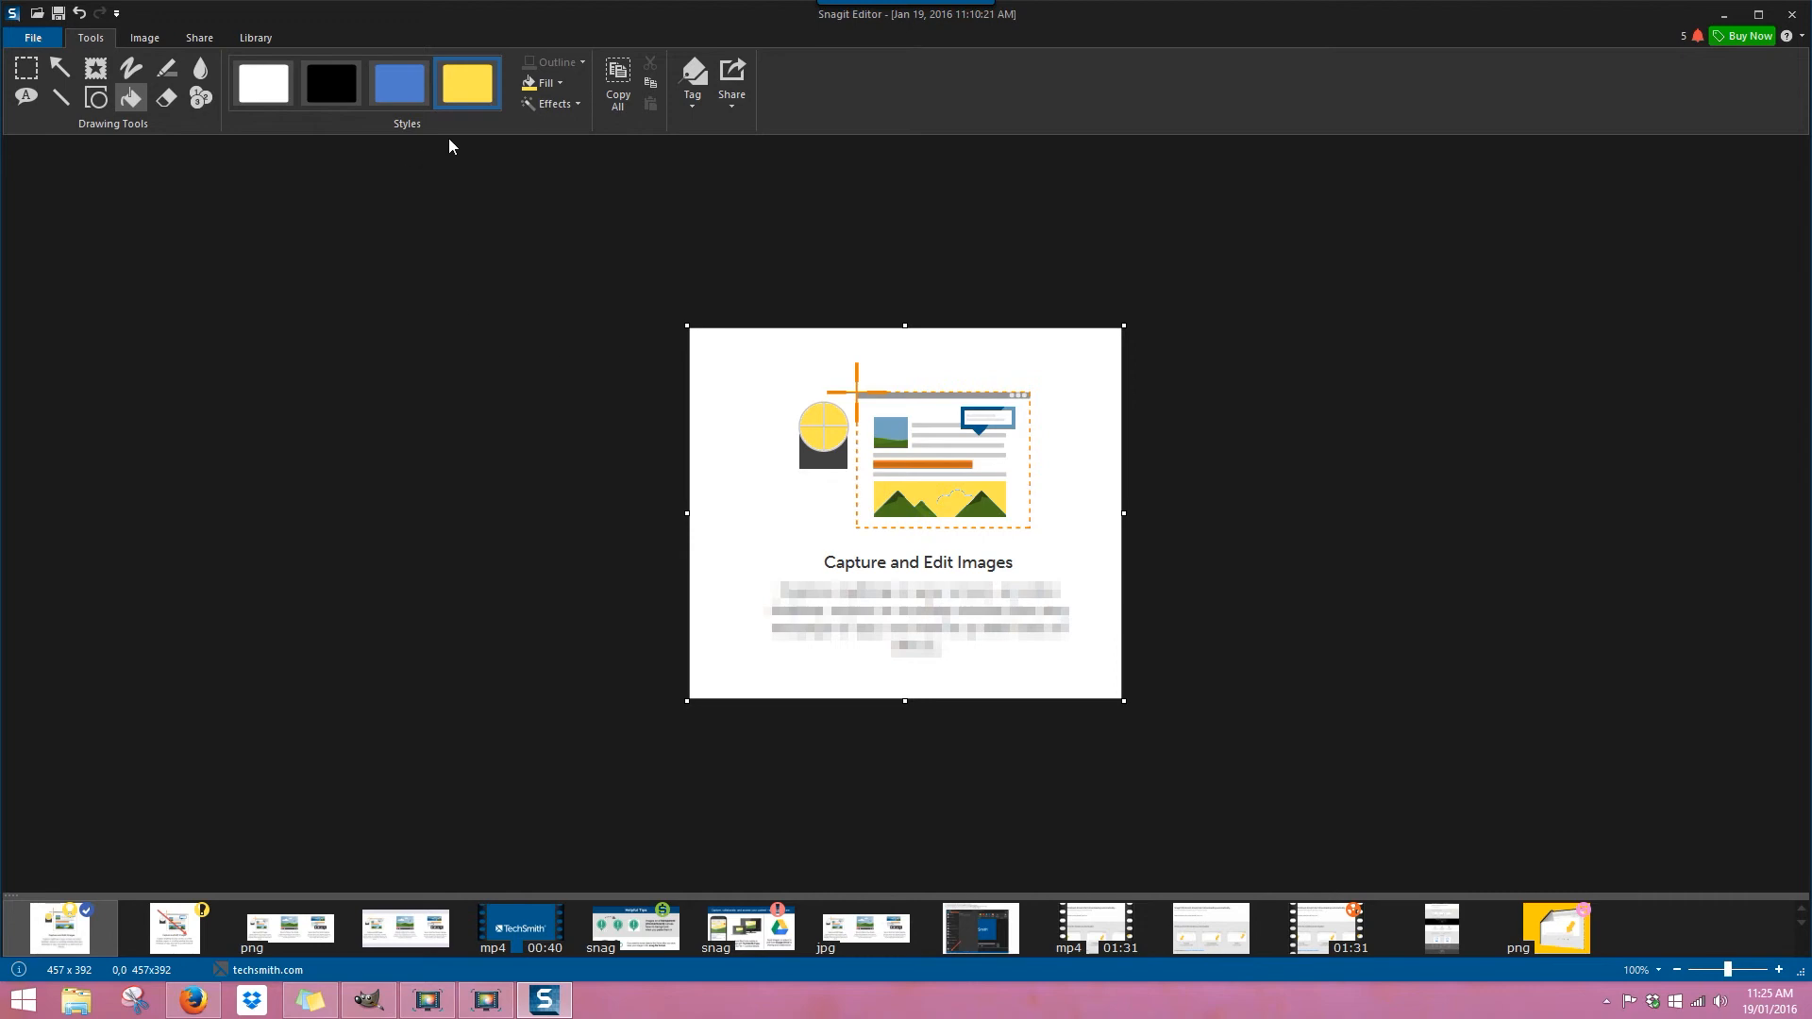
Fill the image's white background with blue, then refill it with light yellow.
{"action": "left_click", "coordinate": [395, 90]}
{"action": "left_click", "coordinate": [762, 526]}
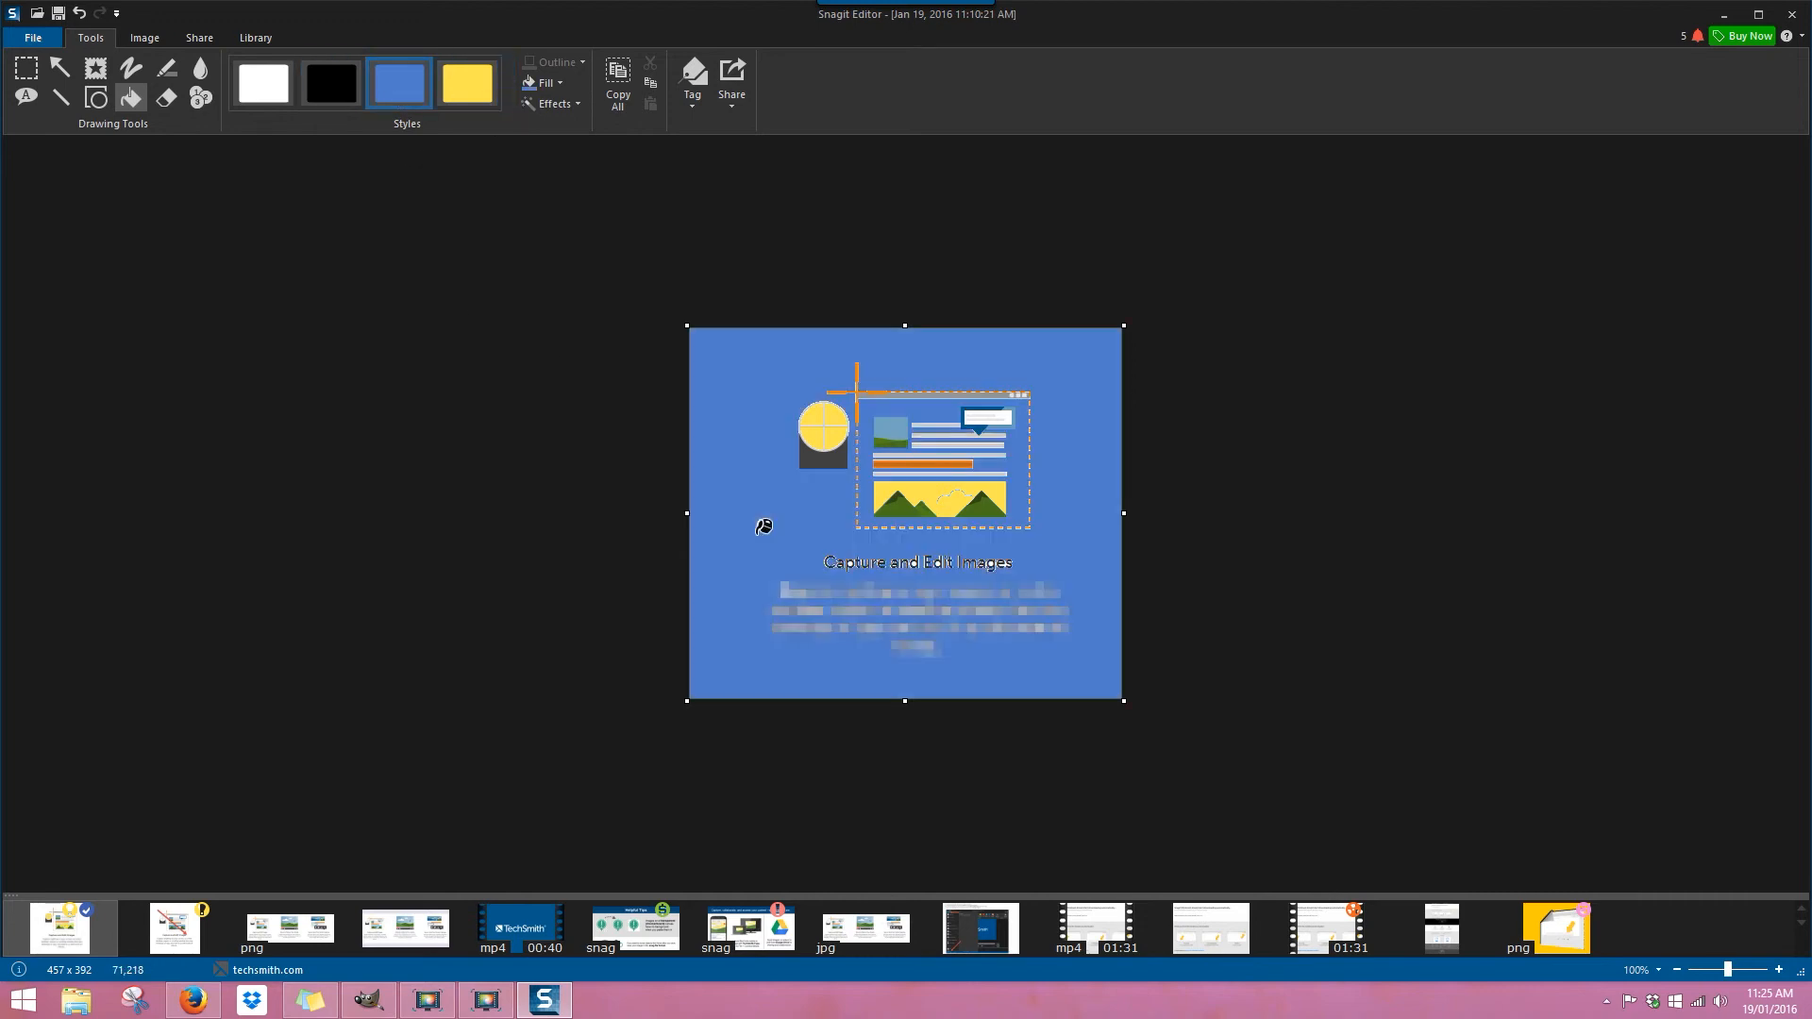
{"action": "left_click", "coordinate": [553, 84]}
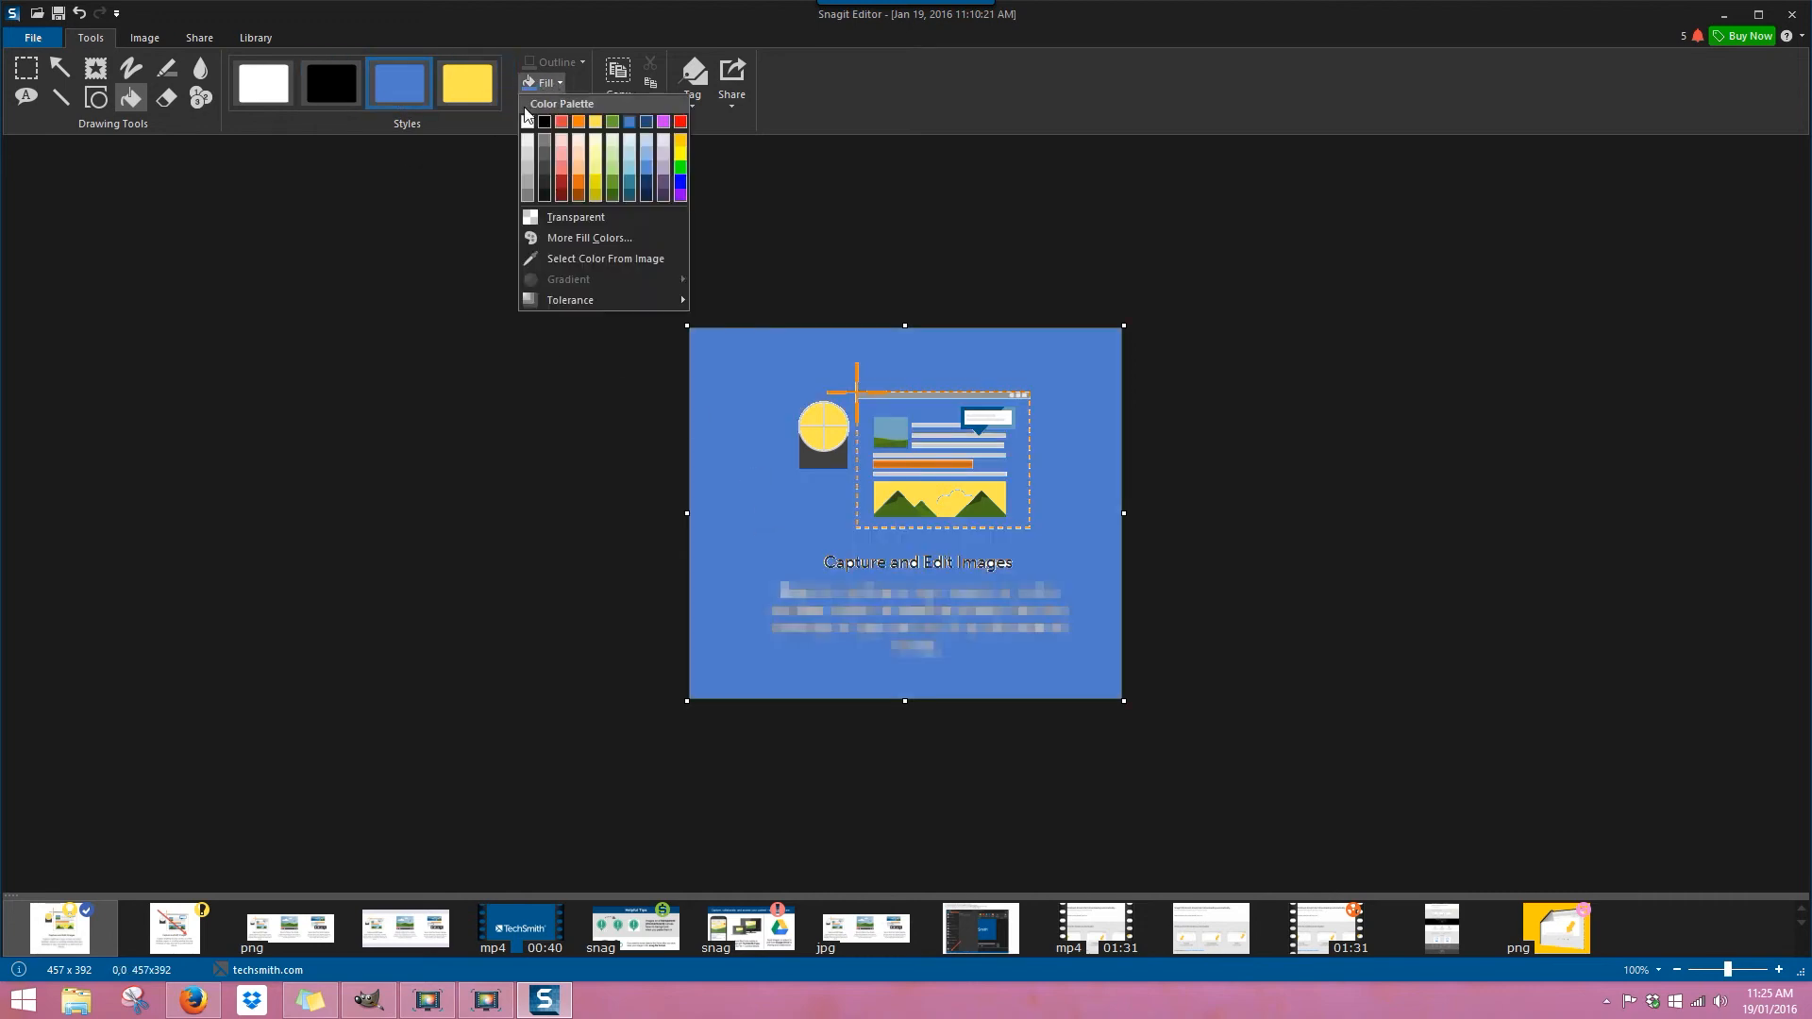
{"action": "left_click", "coordinate": [597, 172]}
{"action": "left_click", "coordinate": [772, 373]}
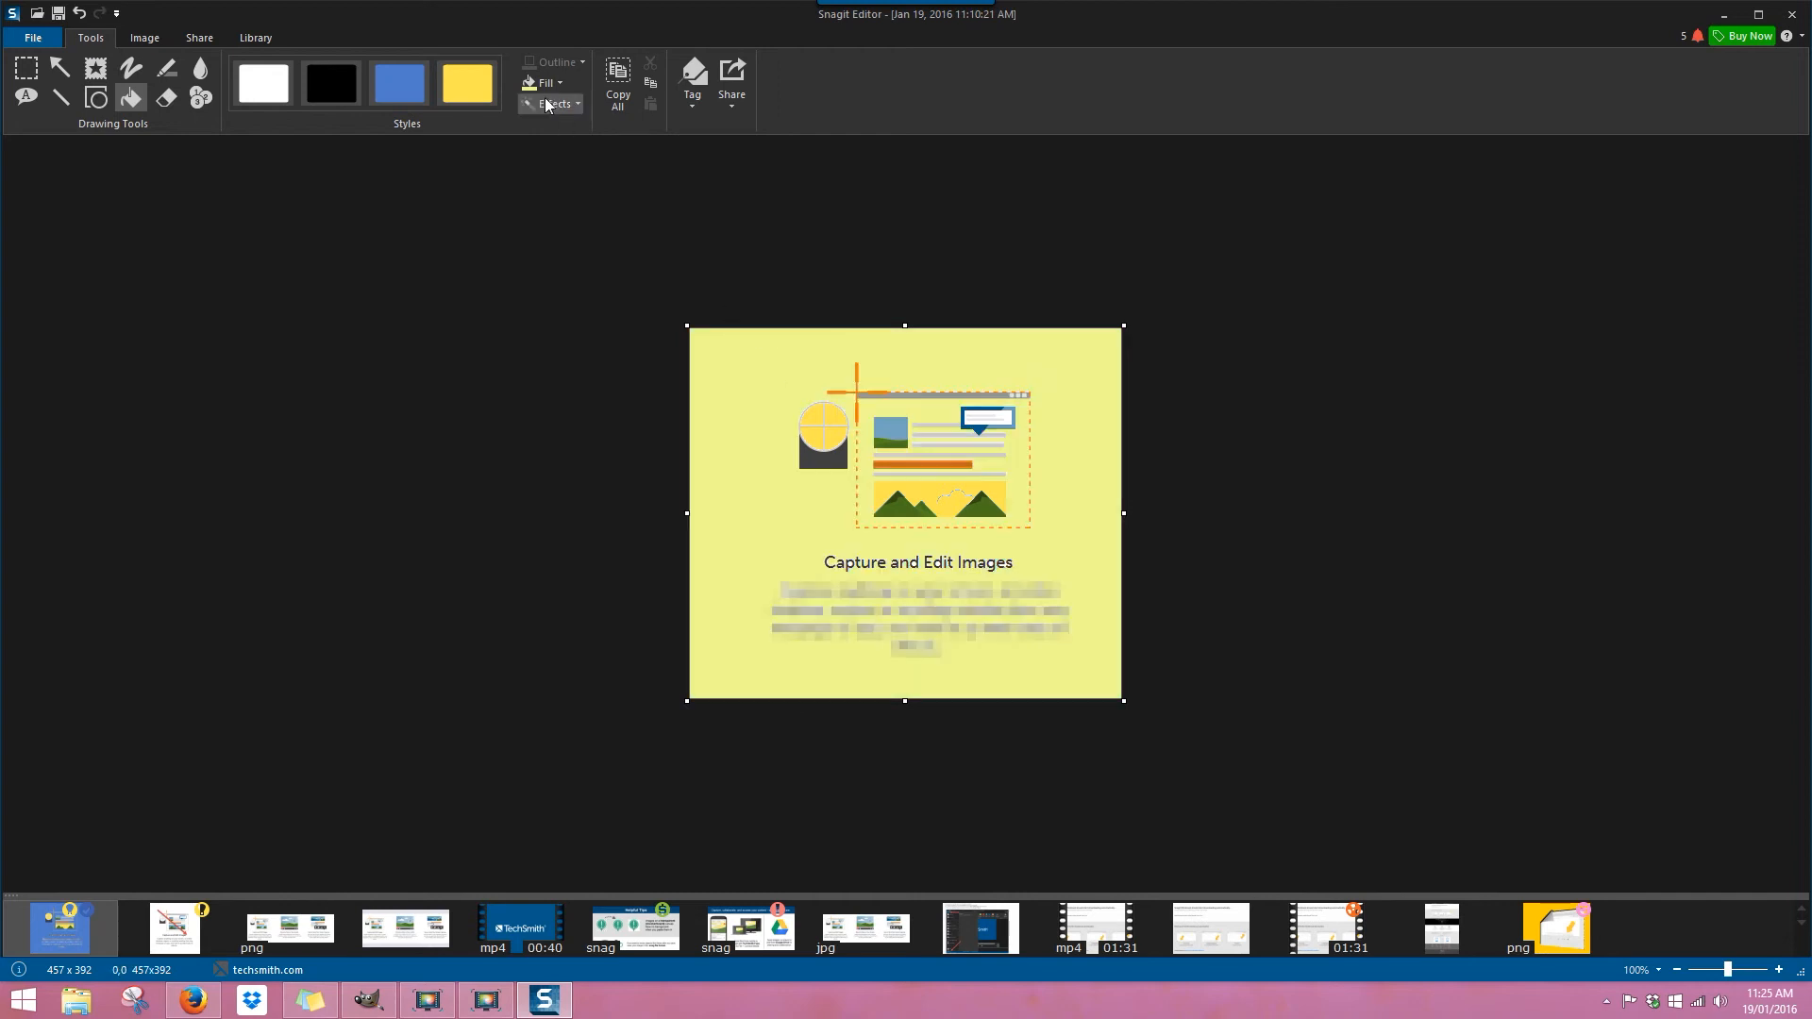
Pick the dark grey below the circle as the fill color from the image and fill the background with it.
{"action": "left_click", "coordinate": [560, 84]}
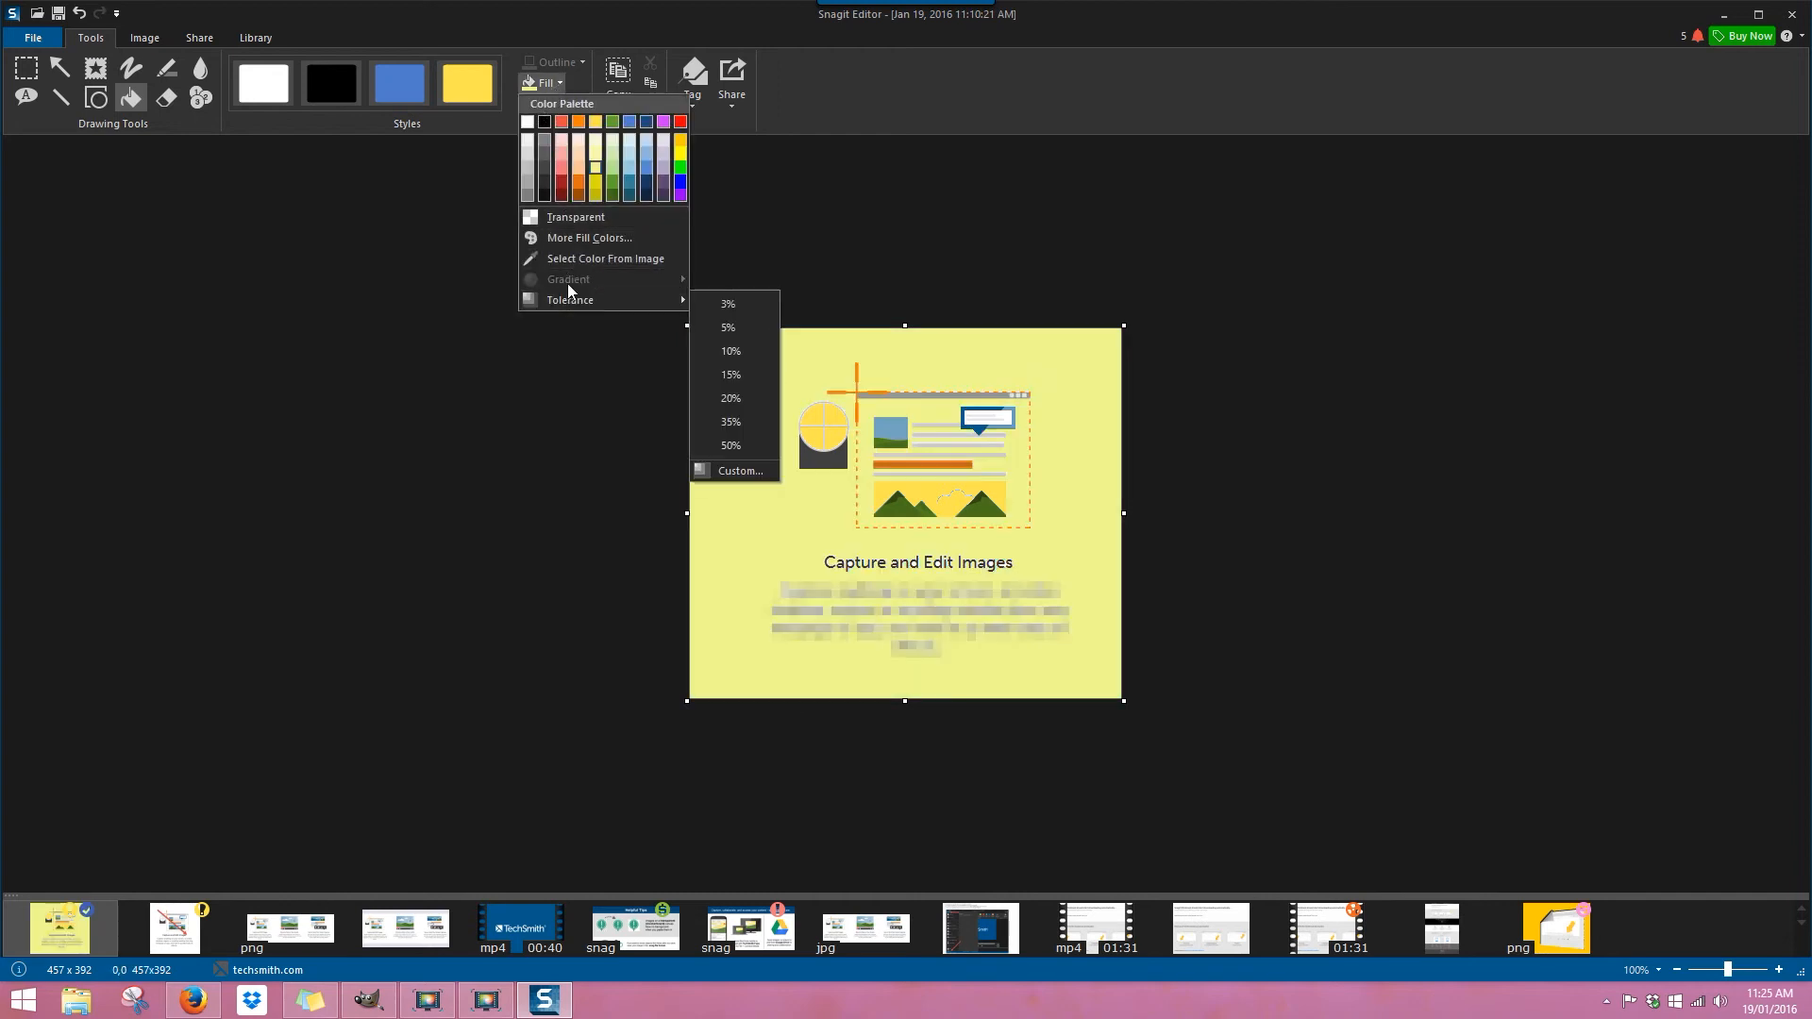
{"action": "left_click", "coordinate": [574, 257]}
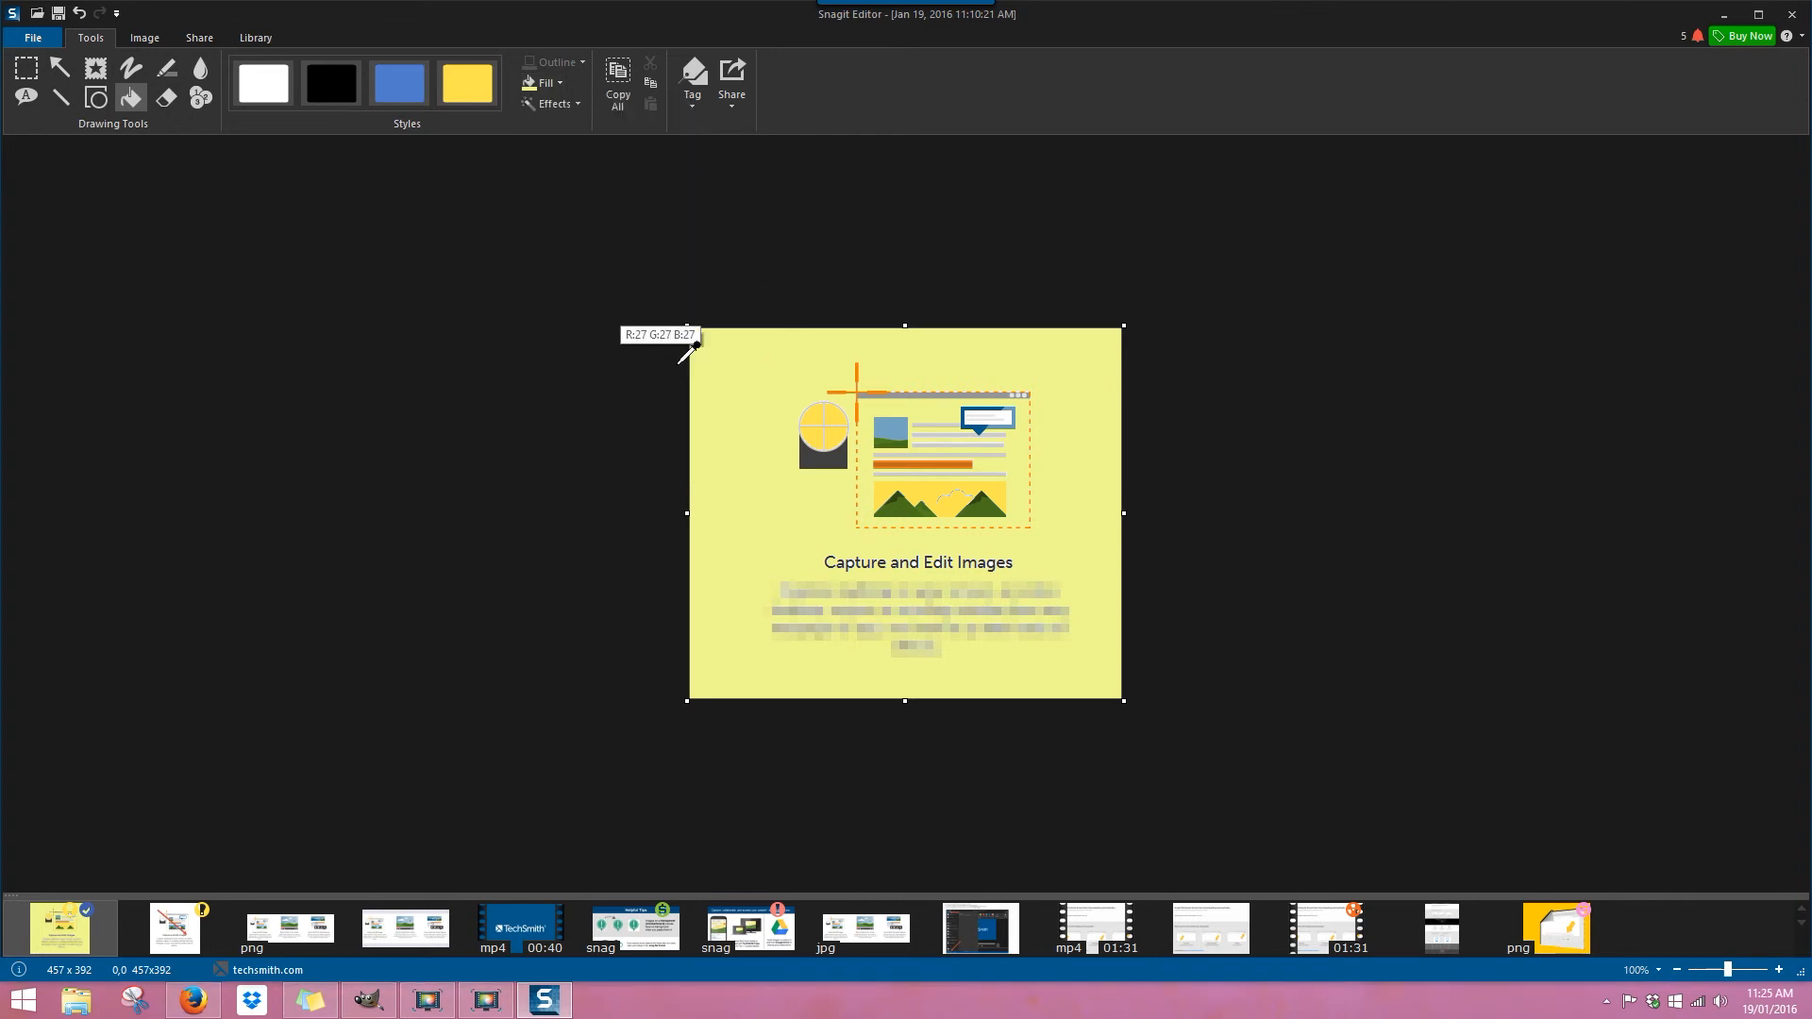
{"action": "left_click", "coordinate": [816, 460]}
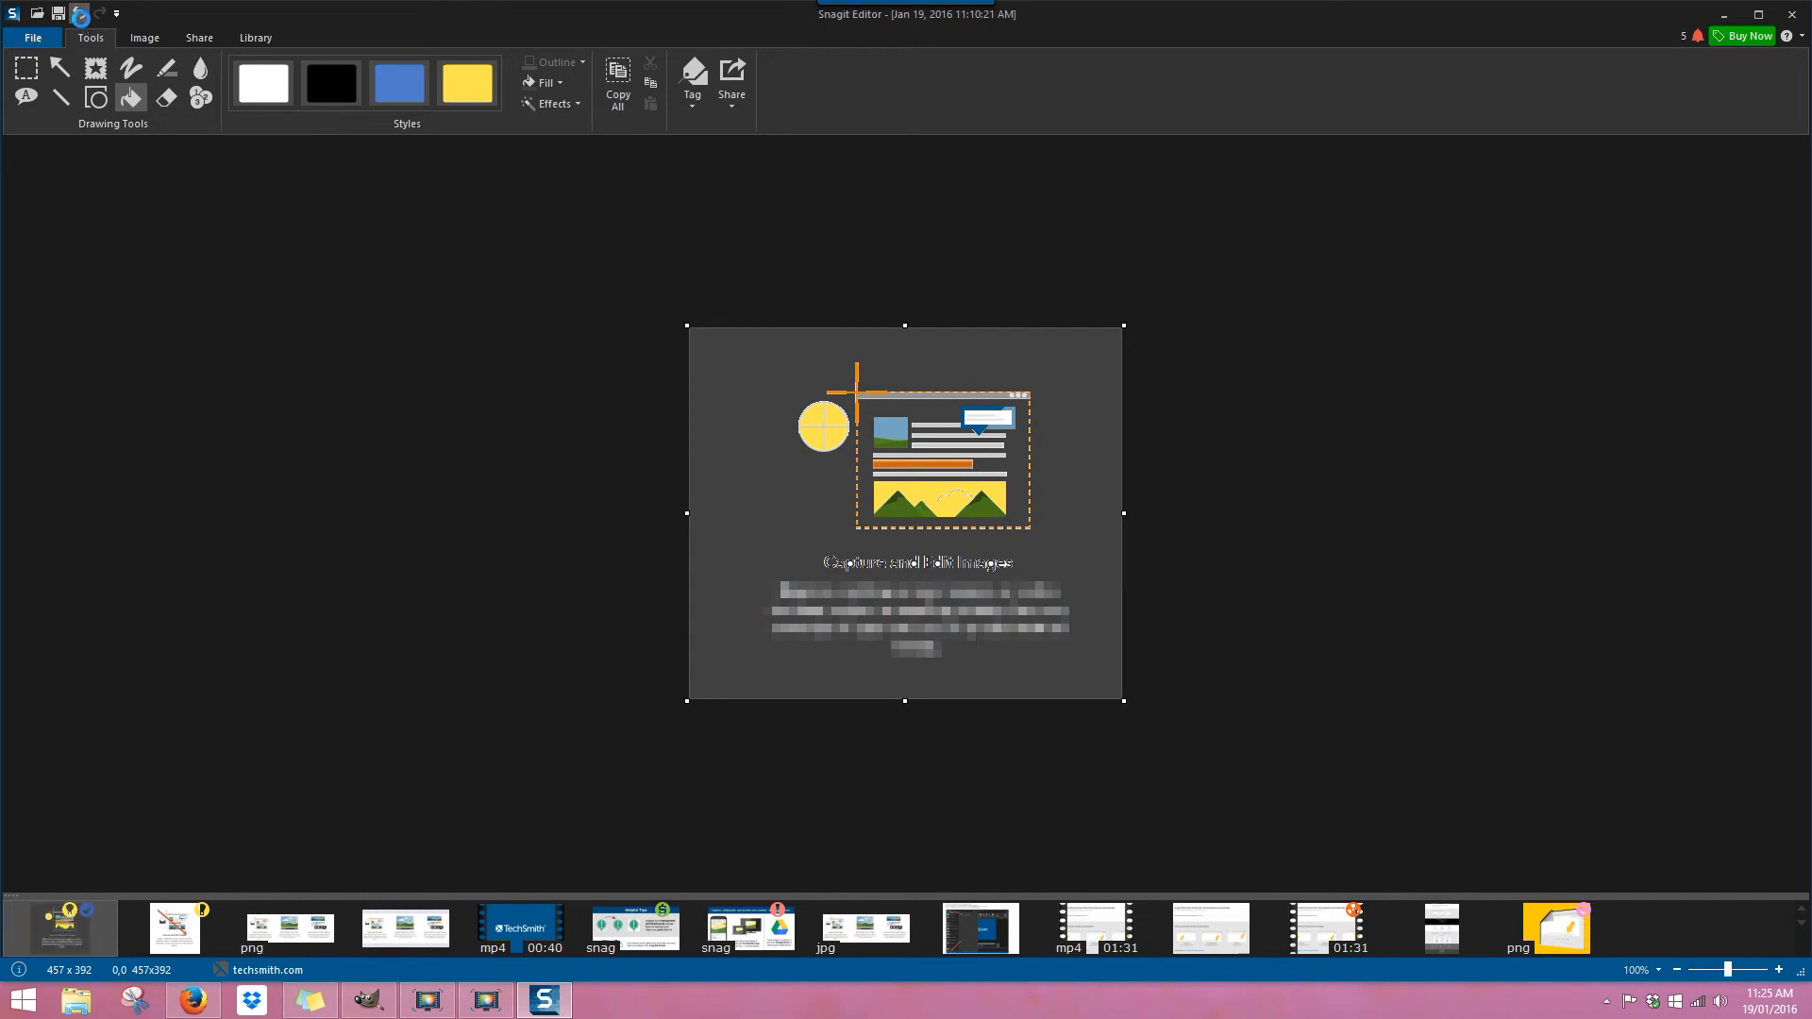
Undo the background fills, the sky fill and the circle fills except the upper-right quadrant.
{"action": "left_click", "coordinate": [80, 15]}
{"action": "left_click", "coordinate": [81, 19]}
{"action": "left_click", "coordinate": [81, 19]}
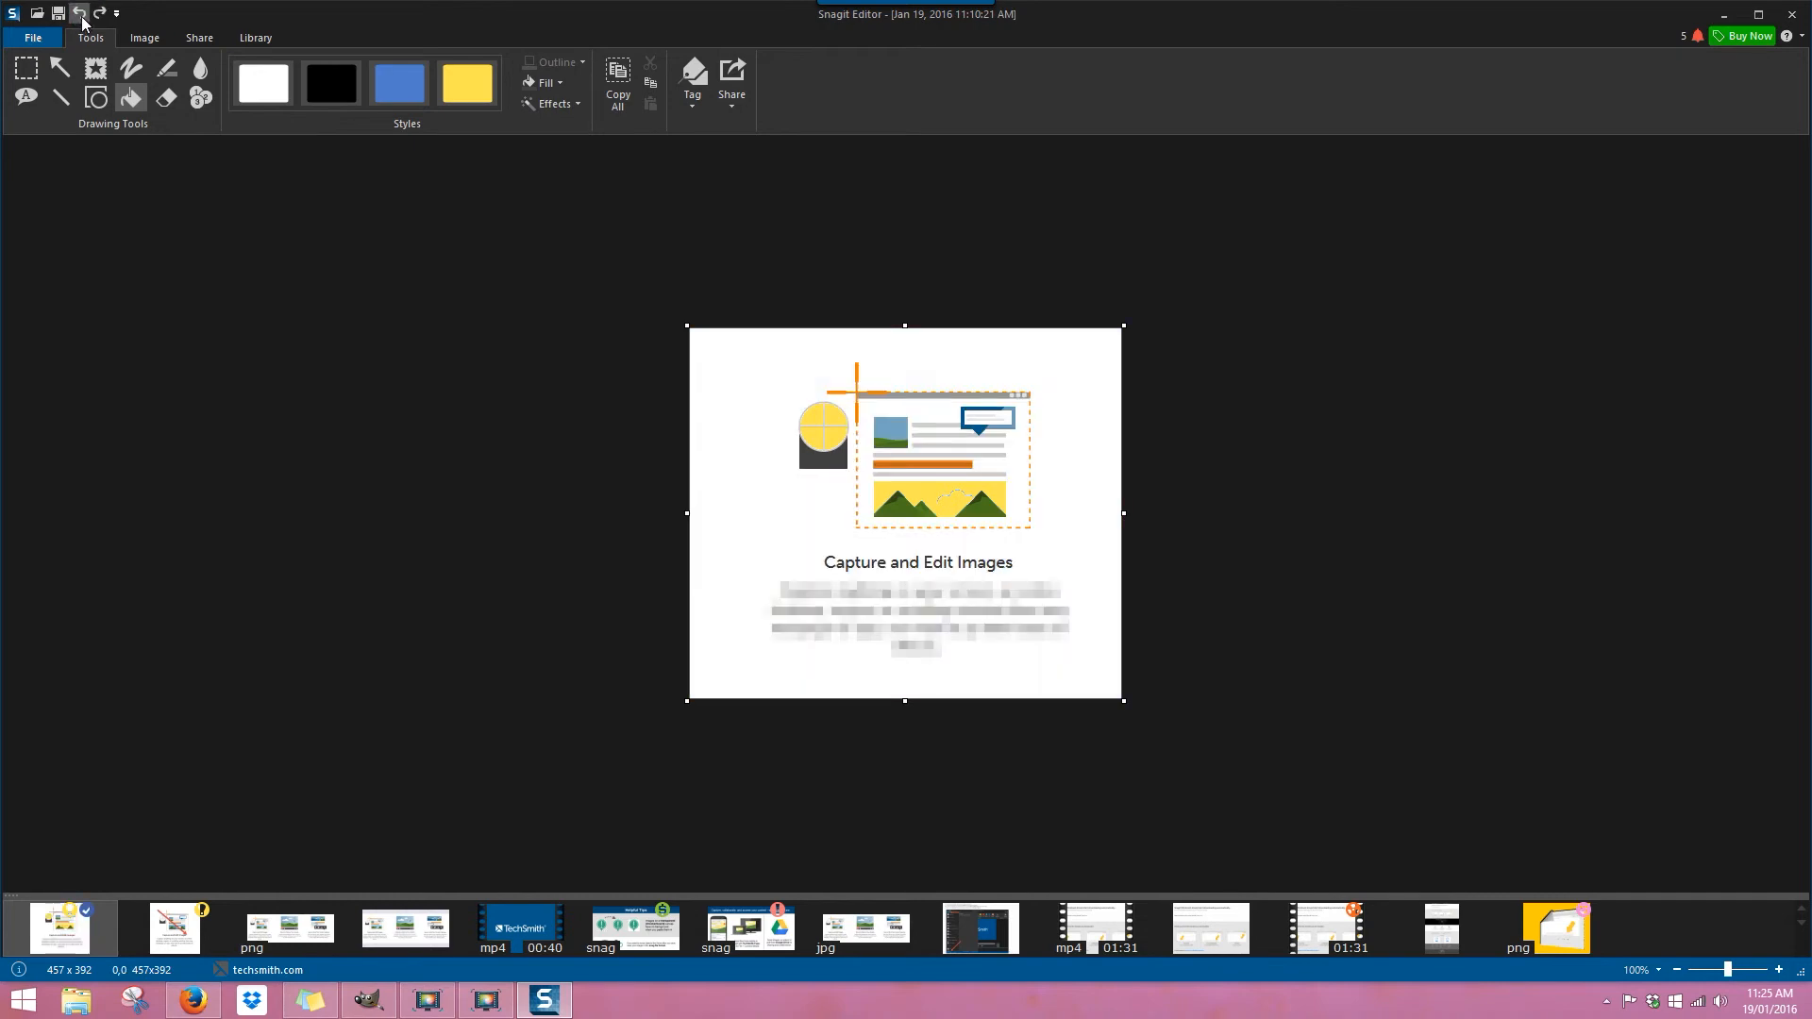
{"action": "left_click", "coordinate": [82, 17]}
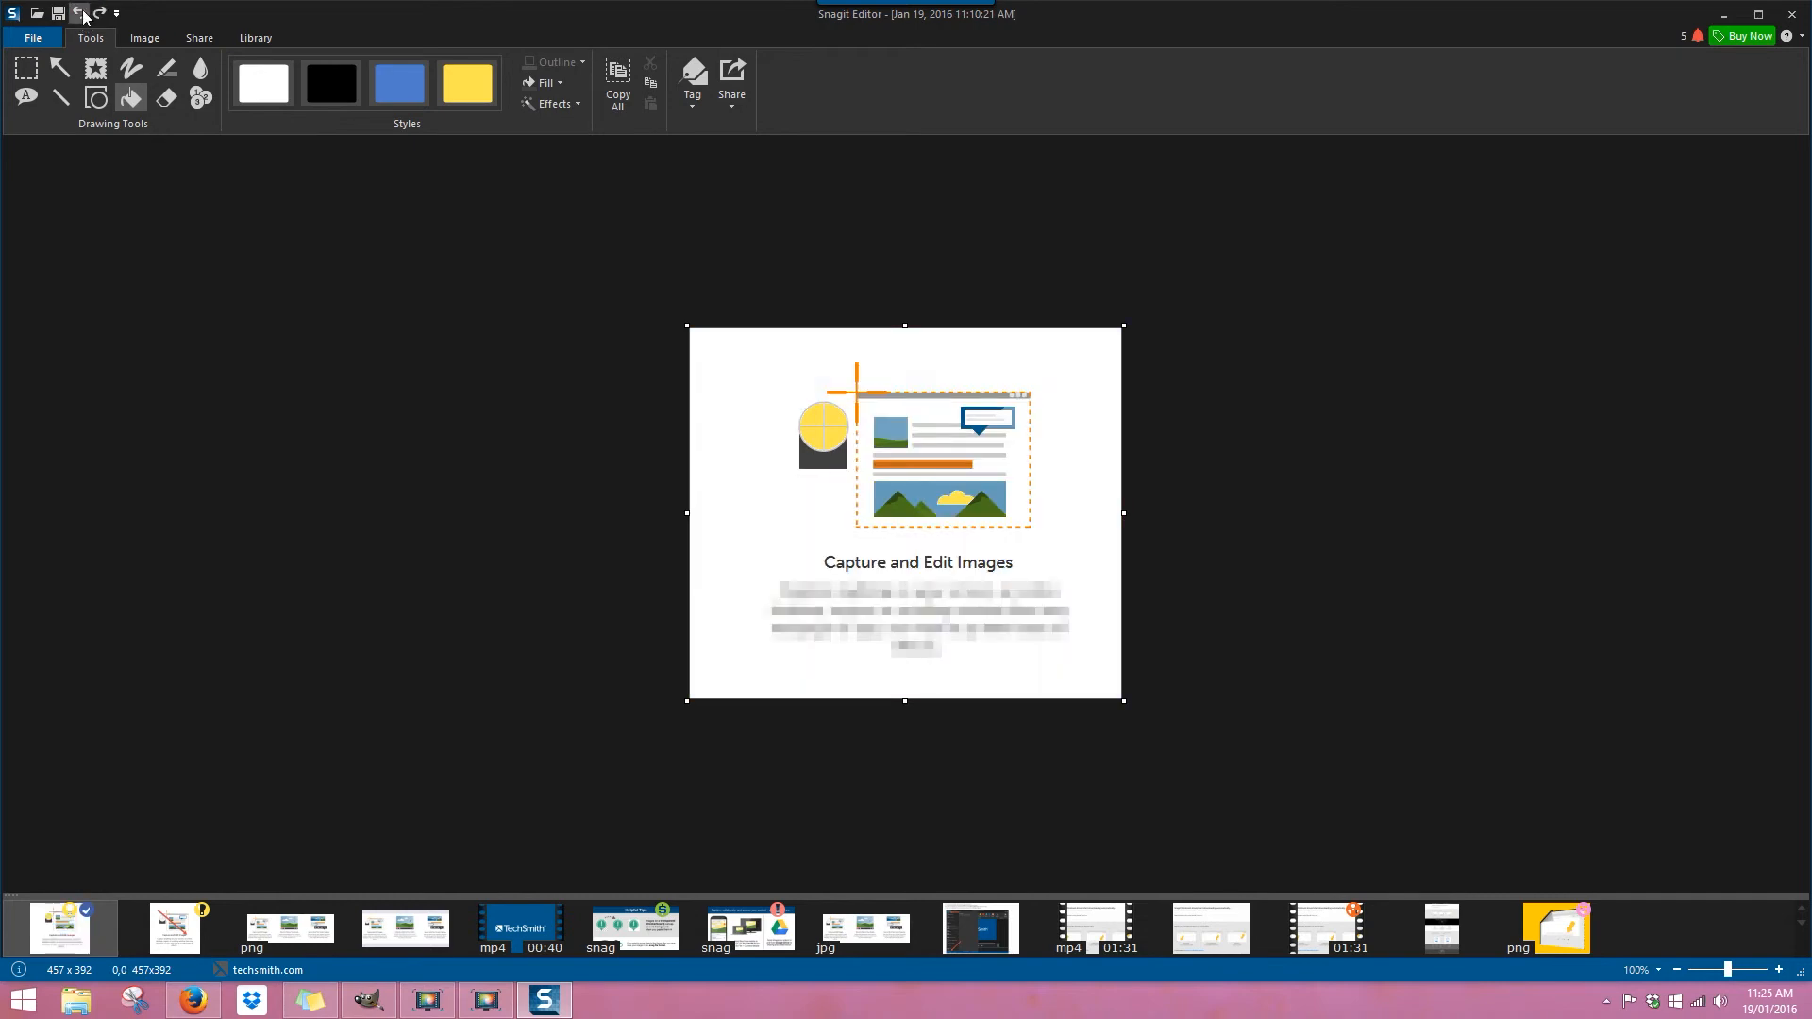
{"action": "left_click", "coordinate": [81, 17]}
{"action": "left_click", "coordinate": [82, 17]}
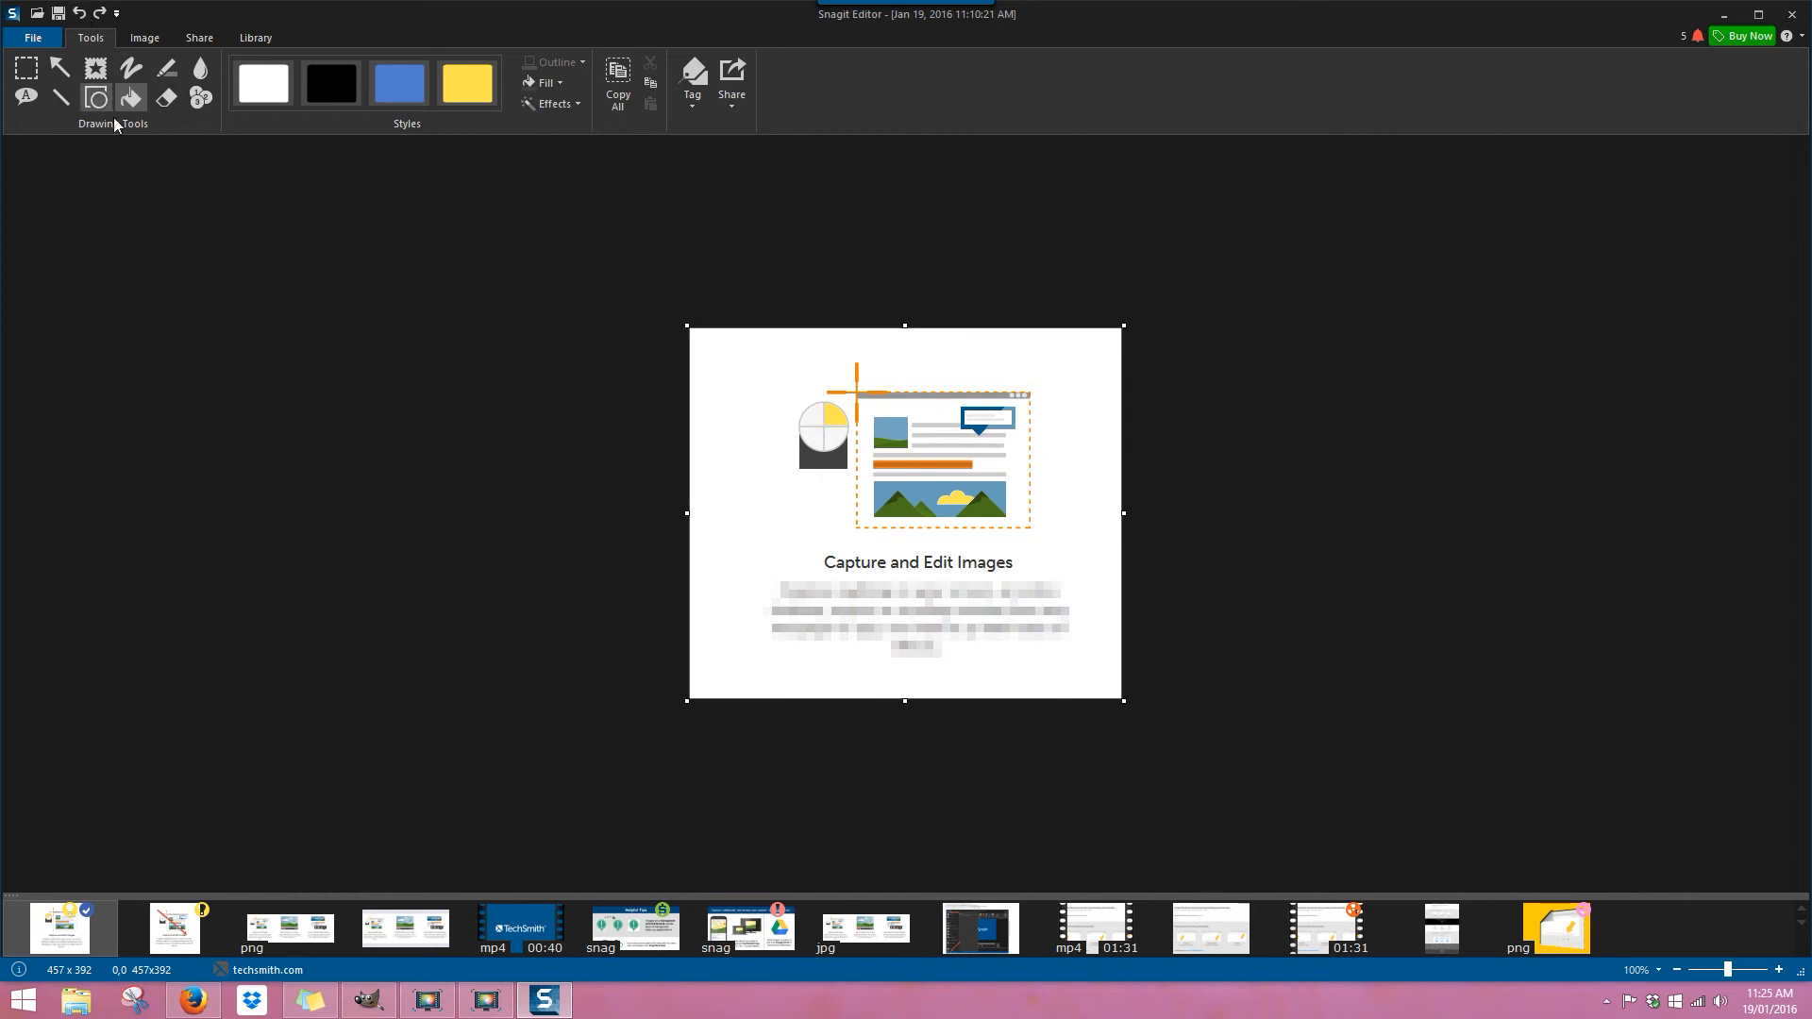
Erase the circle and crosshair area with the largest eraser, then erase thin strokes across the cloud with the thinnest one.
{"action": "left_click", "coordinate": [167, 98]}
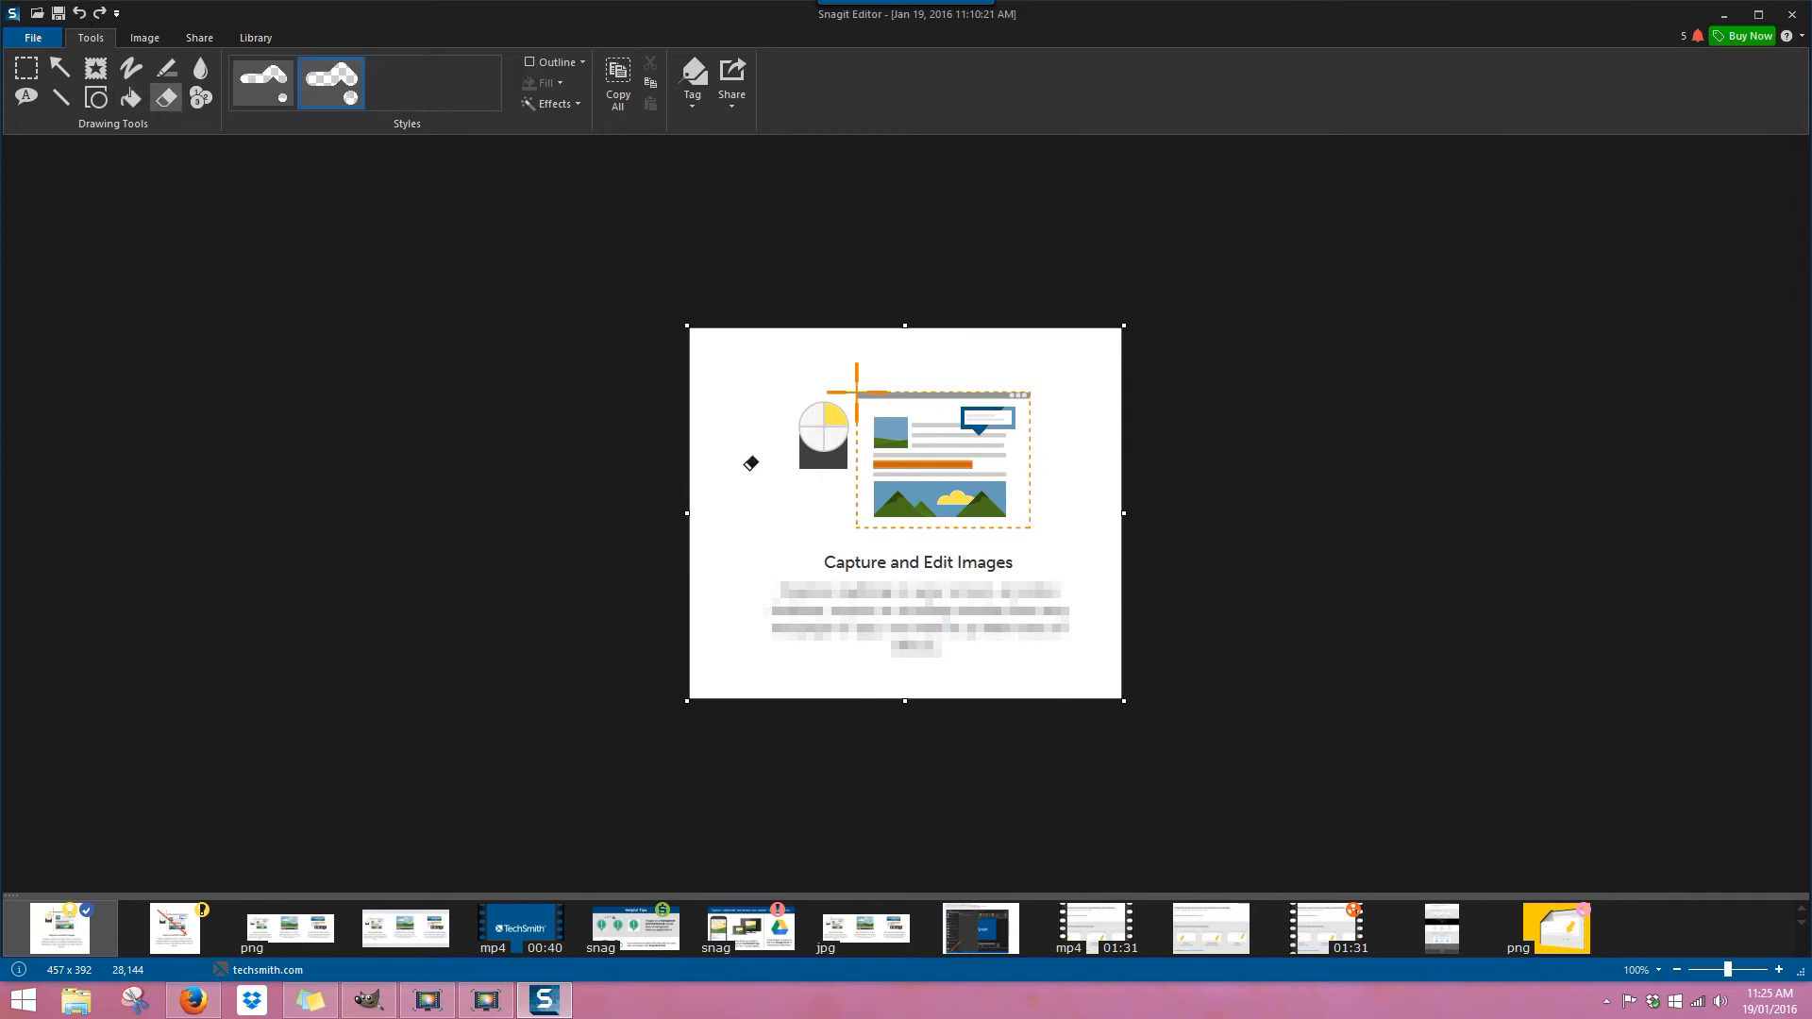
{"action": "mouse_move", "coordinate": [804, 406]}
{"action": "left_mouse_down"}
{"action": "mouse_move", "coordinate": [877, 419]}
{"action": "mouse_move", "coordinate": [847, 427]}
{"action": "mouse_move", "coordinate": [871, 439]}
{"action": "mouse_move", "coordinate": [840, 445]}
{"action": "mouse_move", "coordinate": [854, 461]}
{"action": "mouse_move", "coordinate": [802, 466]}
{"action": "mouse_move", "coordinate": [888, 455]}
{"action": "mouse_move", "coordinate": [852, 438]}
{"action": "mouse_move", "coordinate": [890, 396]}
{"action": "mouse_move", "coordinate": [860, 395]}
{"action": "mouse_move", "coordinate": [927, 393]}
{"action": "mouse_move", "coordinate": [815, 369]}
{"action": "mouse_move", "coordinate": [860, 358]}
{"action": "mouse_move", "coordinate": [828, 372]}
{"action": "mouse_move", "coordinate": [908, 411]}
{"action": "left_mouse_up"}
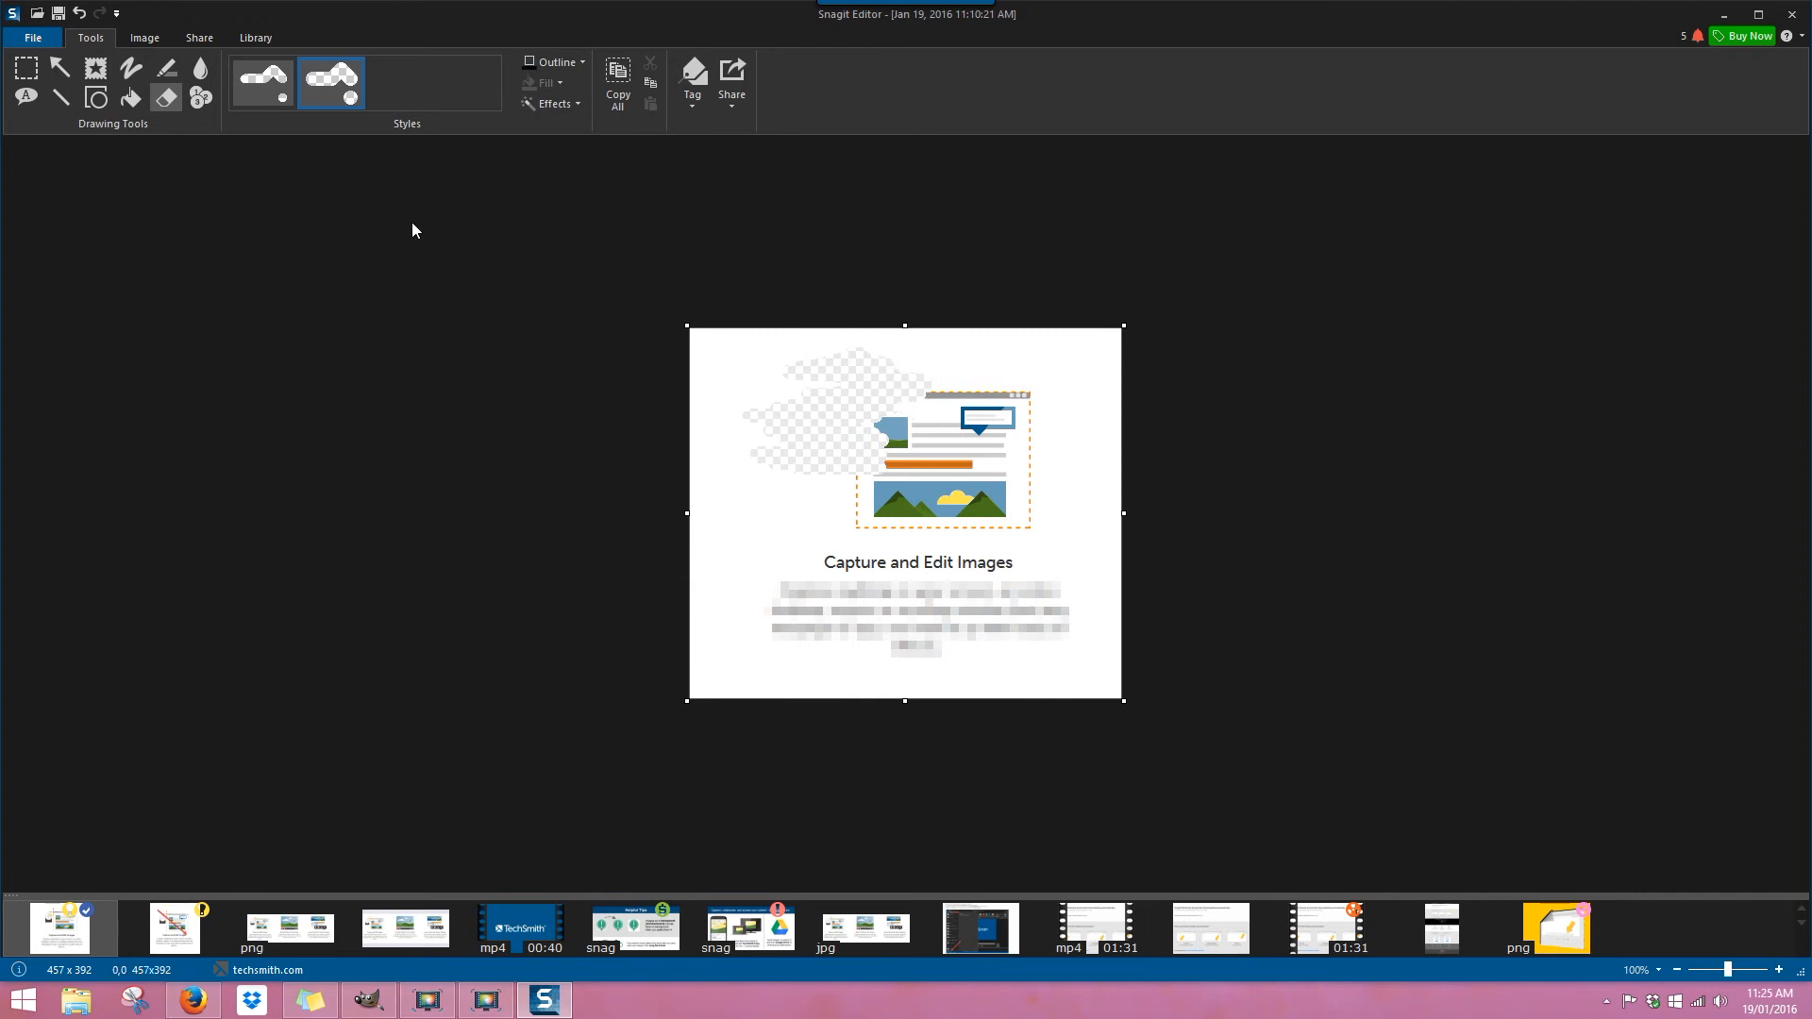
{"action": "left_click", "coordinate": [508, 102]}
{"action": "left_click", "coordinate": [267, 79]}
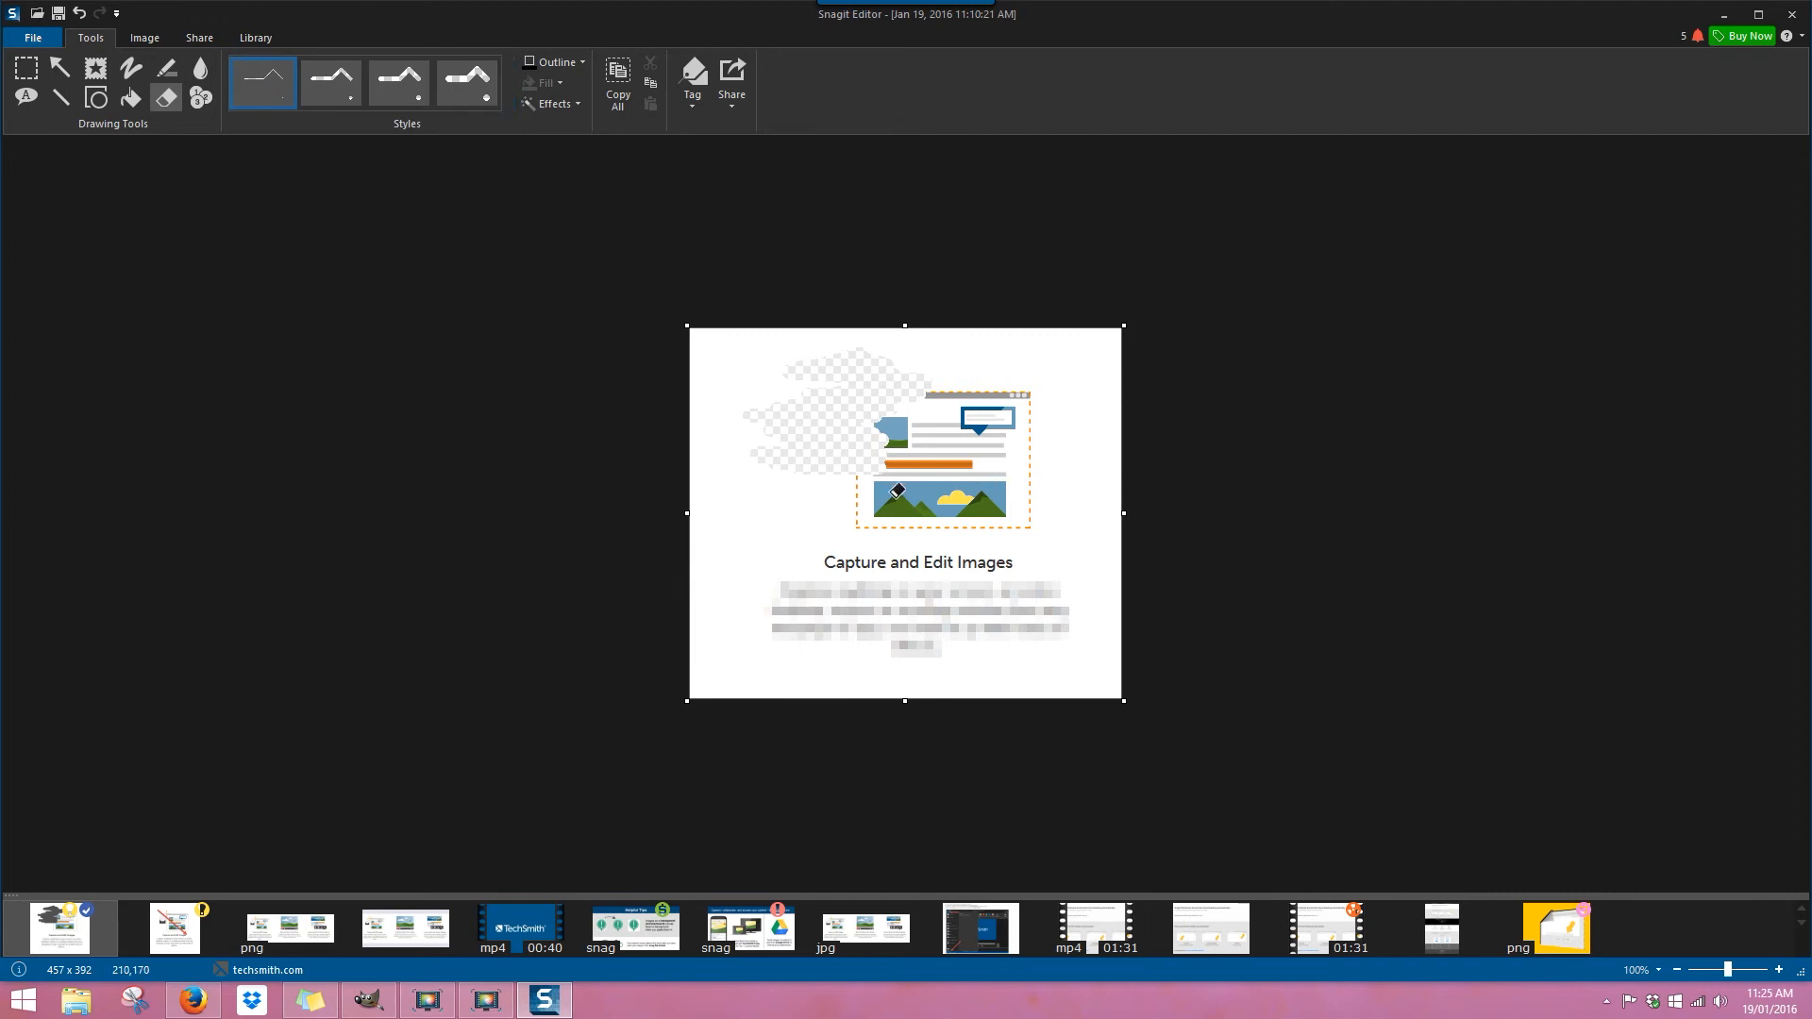
{"action": "mouse_move", "coordinate": [946, 499]}
{"action": "left_mouse_down"}
{"action": "mouse_move", "coordinate": [977, 496]}
{"action": "mouse_move", "coordinate": [910, 491]}
{"action": "mouse_move", "coordinate": [944, 505]}
{"action": "left_mouse_up"}
{"action": "left_click", "coordinate": [507, 100]}
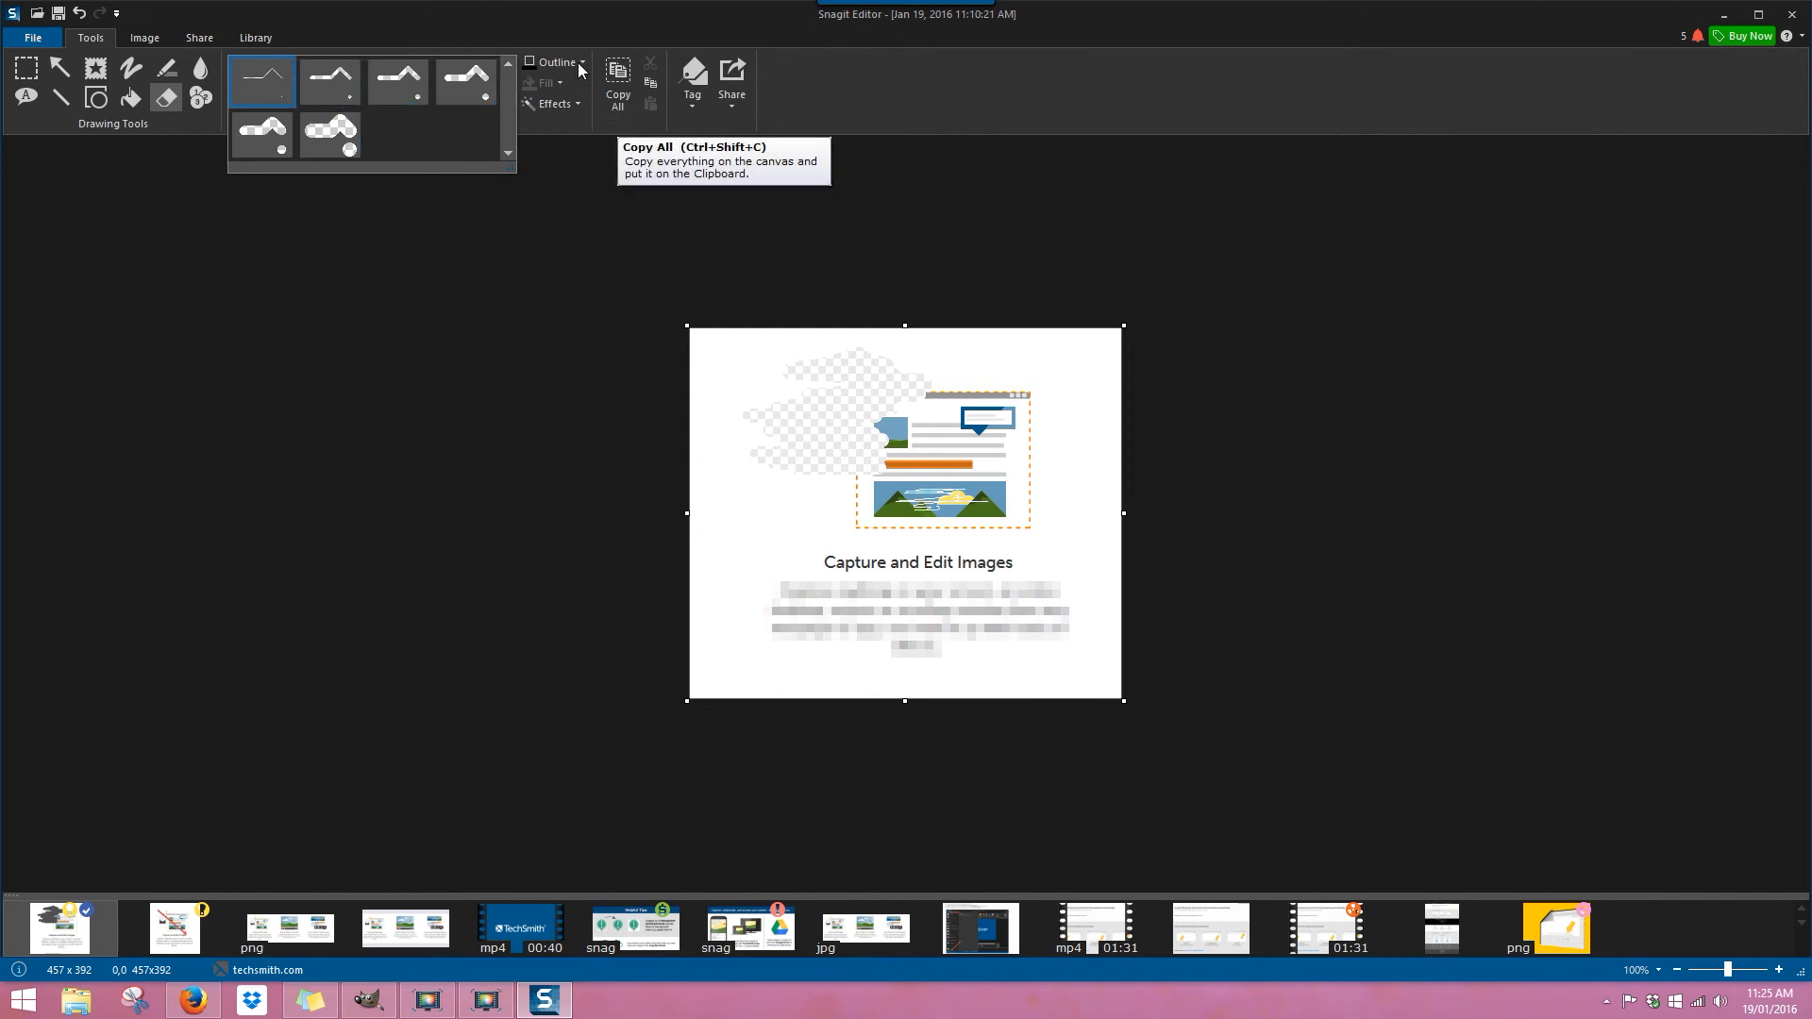
Place red circular step markers numbered 1 to 4 down the left edge of the captured image with the Step tool.
{"action": "left_click", "coordinate": [196, 102]}
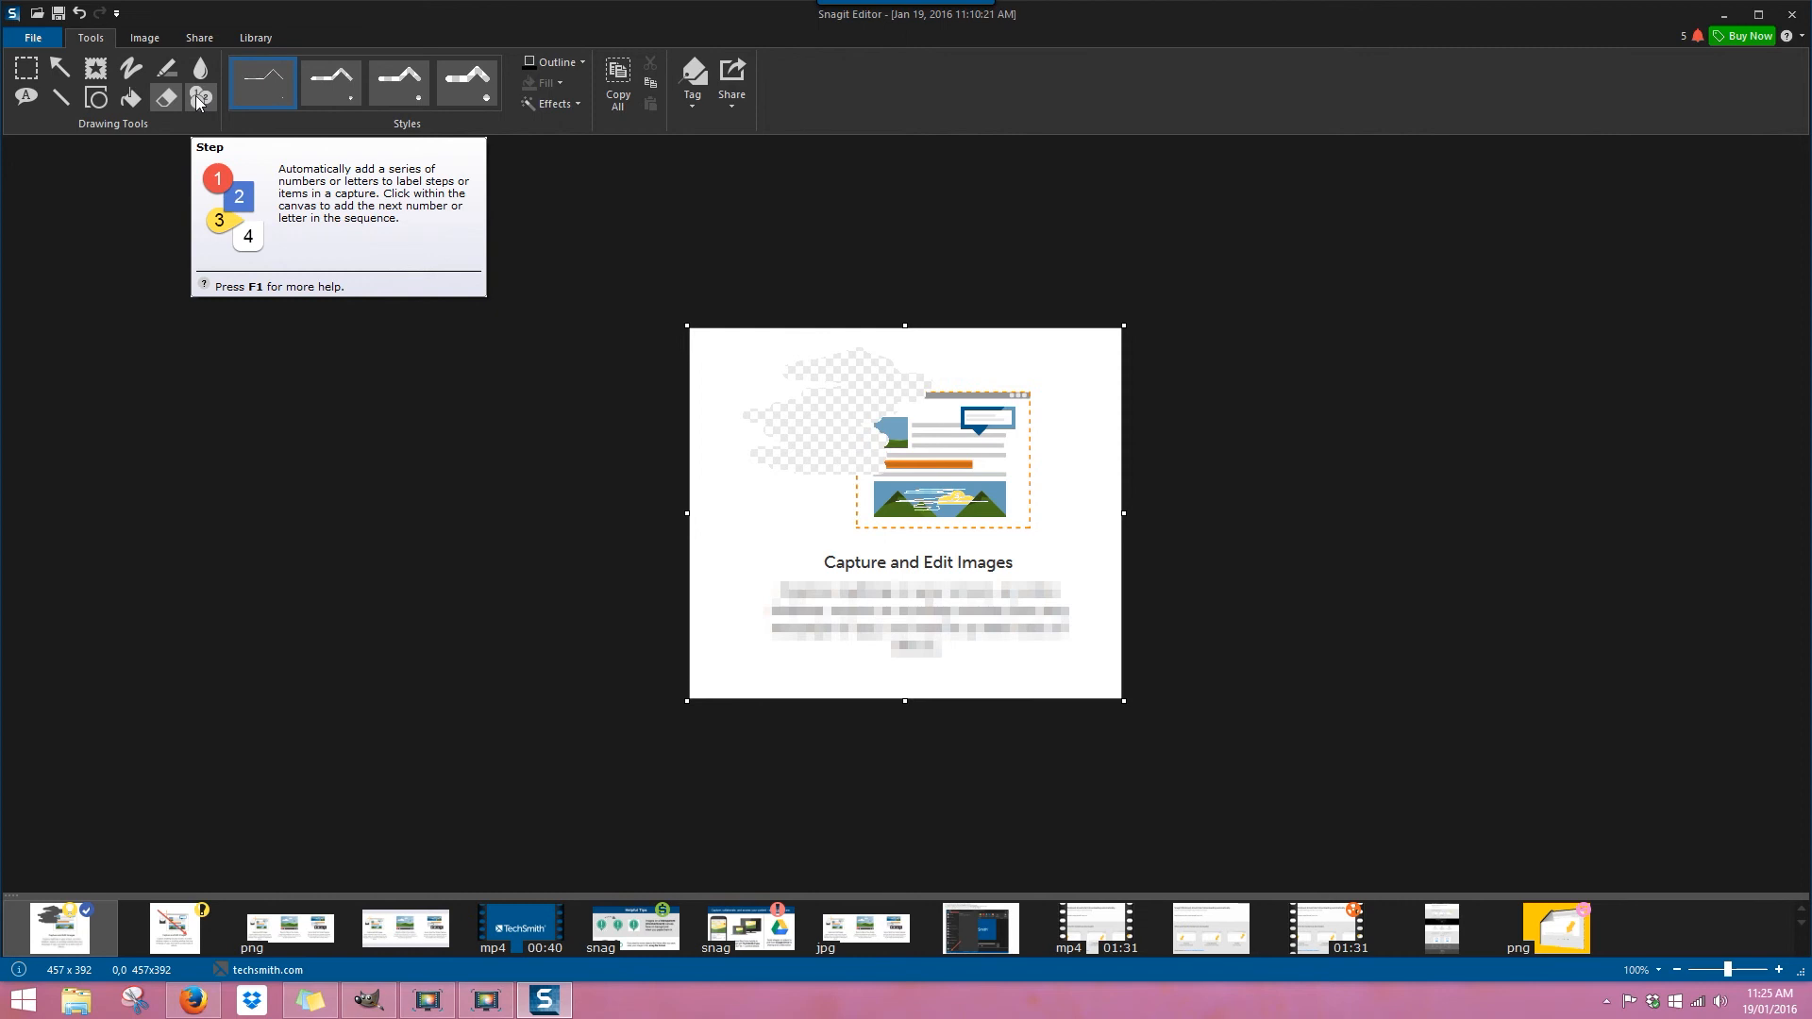
{"action": "left_click", "coordinate": [196, 97]}
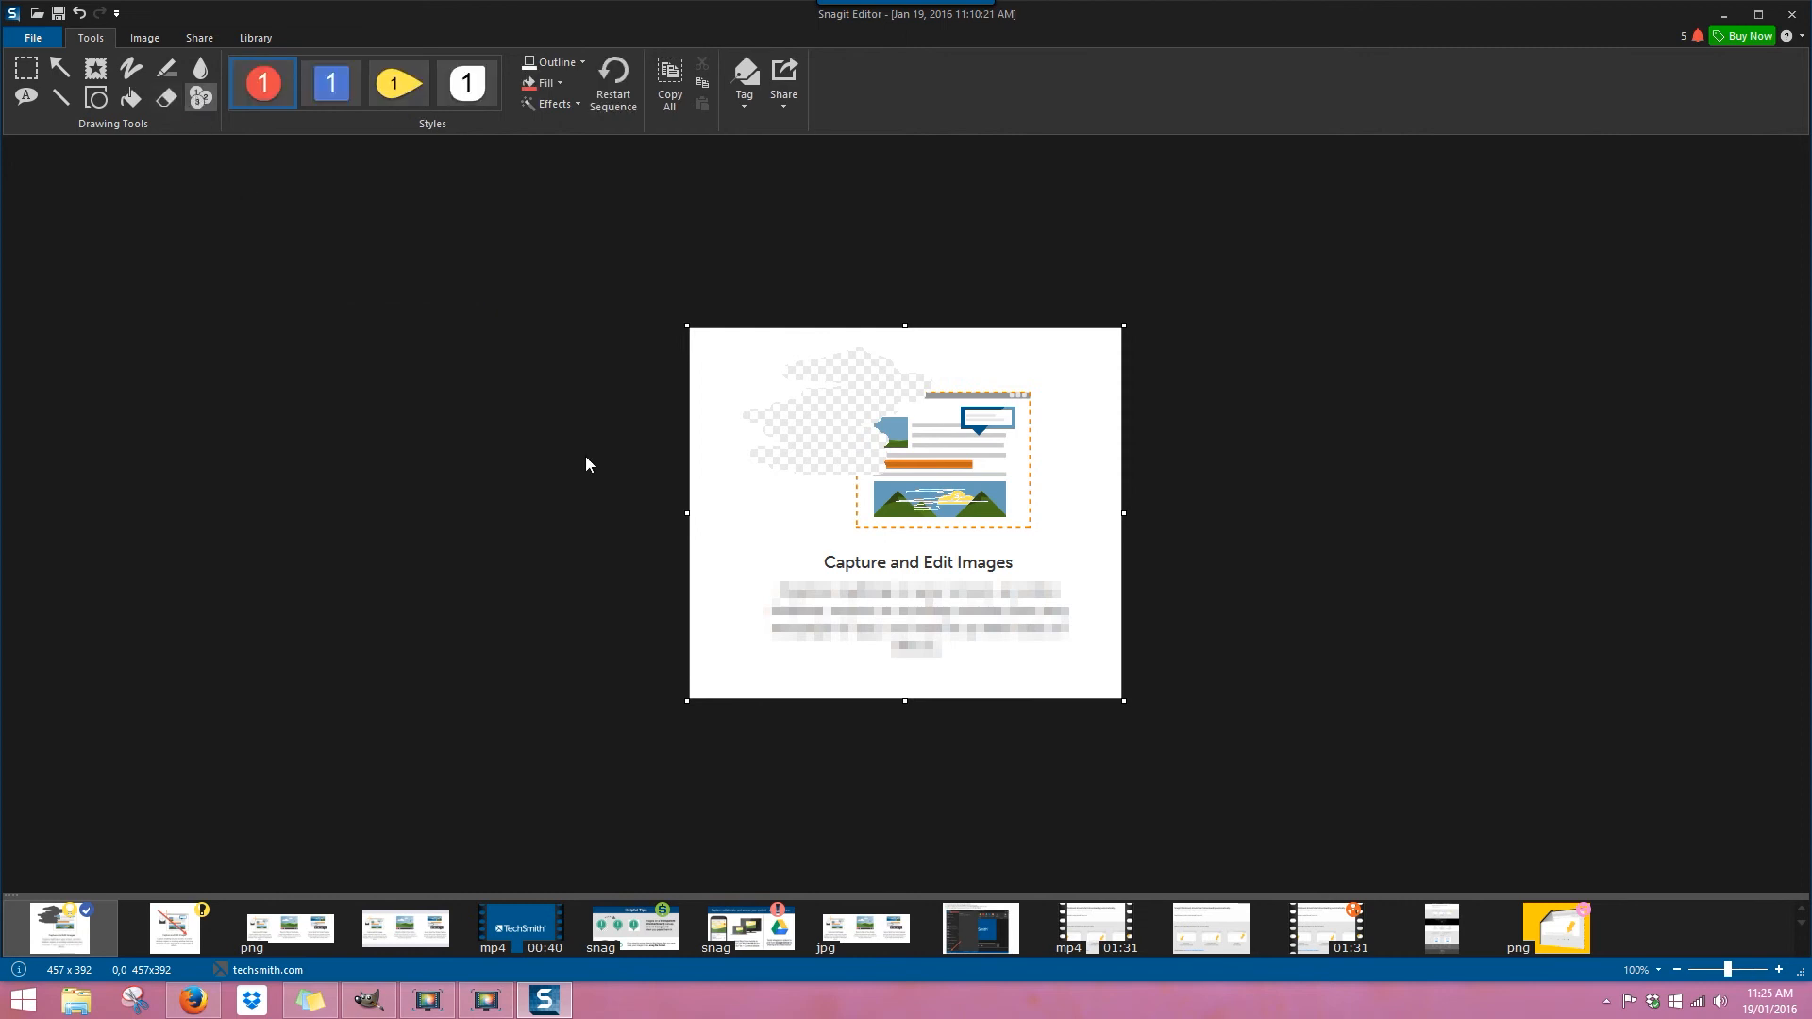
{"action": "left_click", "coordinate": [722, 360]}
{"action": "left_click", "coordinate": [738, 474]}
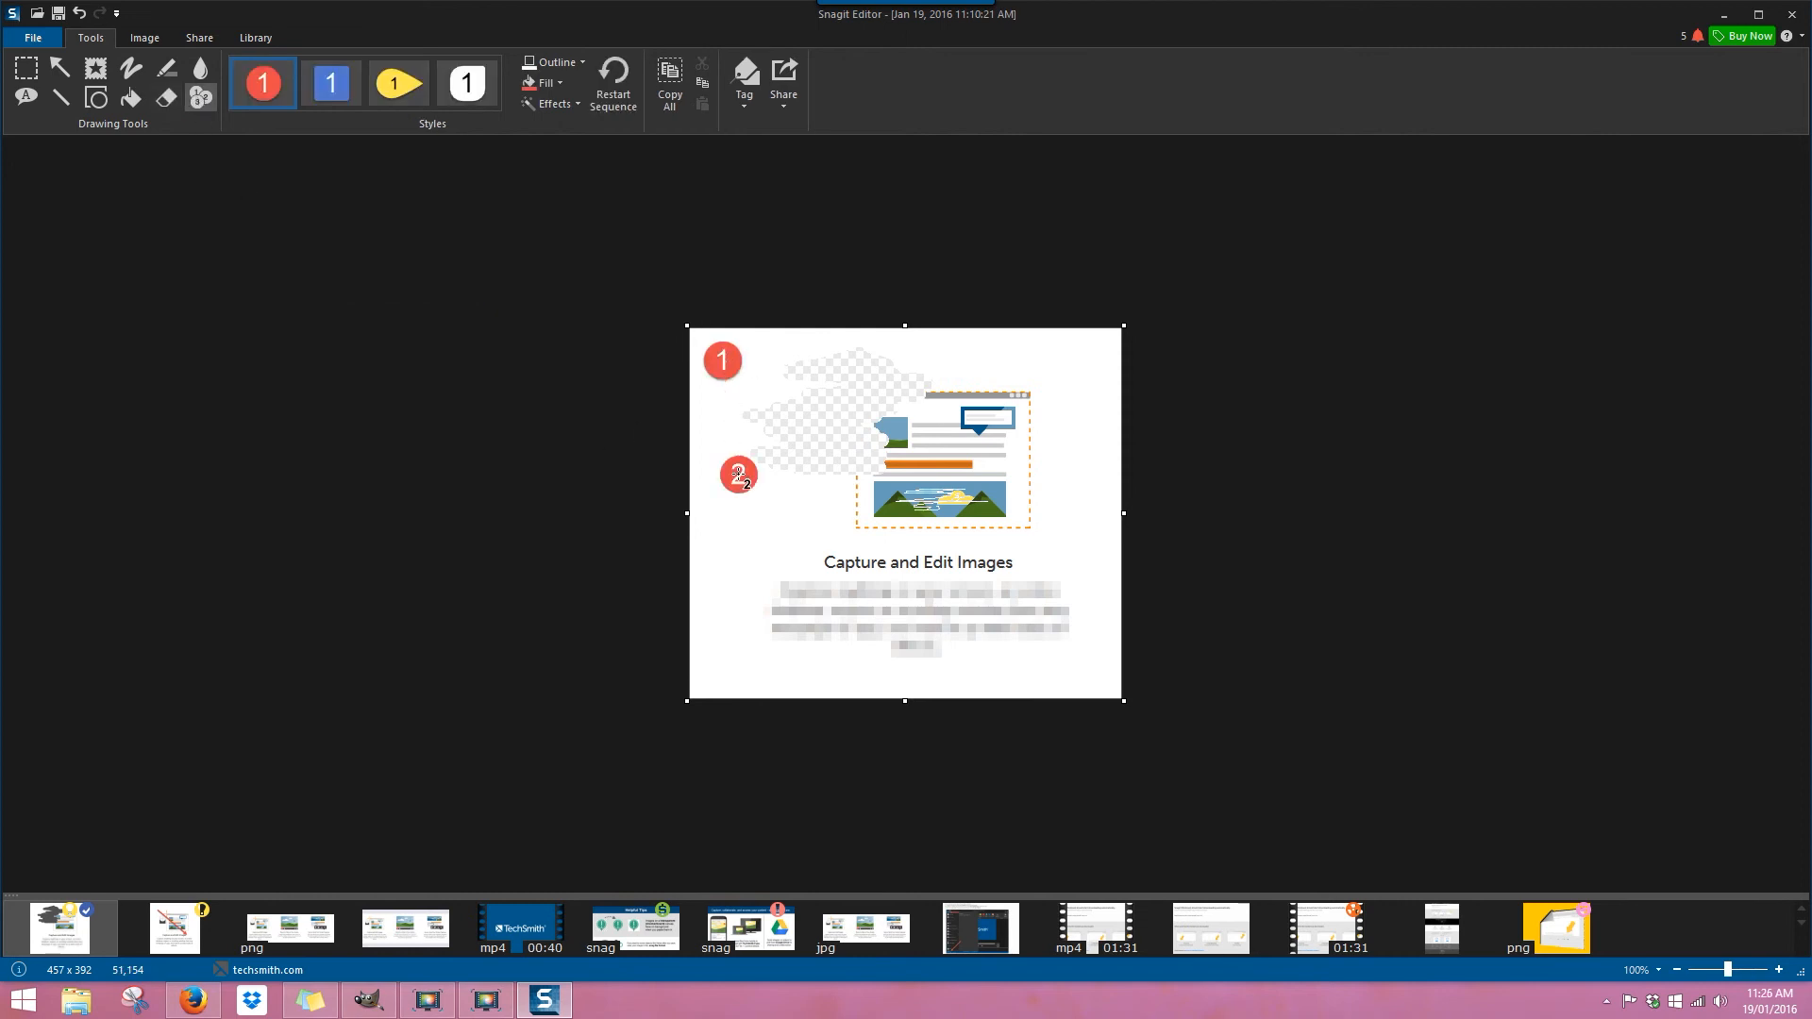
{"action": "left_click", "coordinate": [736, 577]}
{"action": "left_click", "coordinate": [737, 666]}
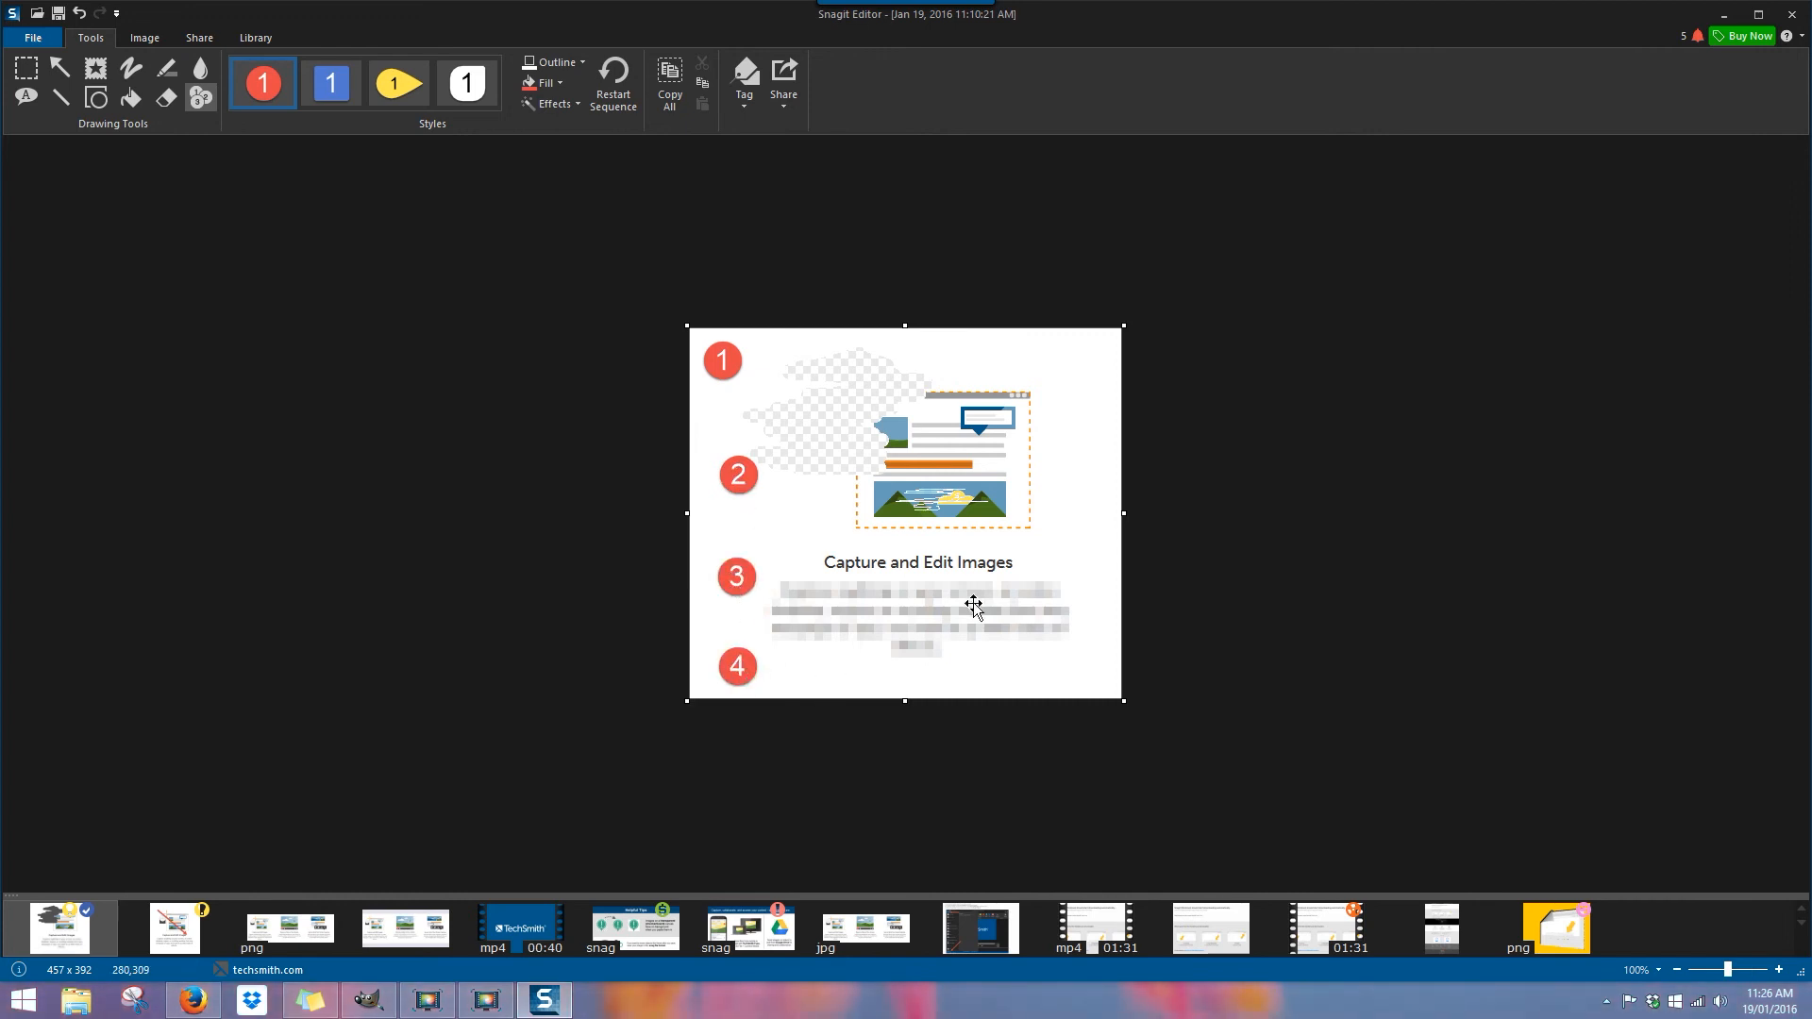
Add yellow pointer-shaped lettered step markers A and B, one above the dashed illustration and one at its left edge.
{"action": "left_click", "coordinate": [508, 90]}
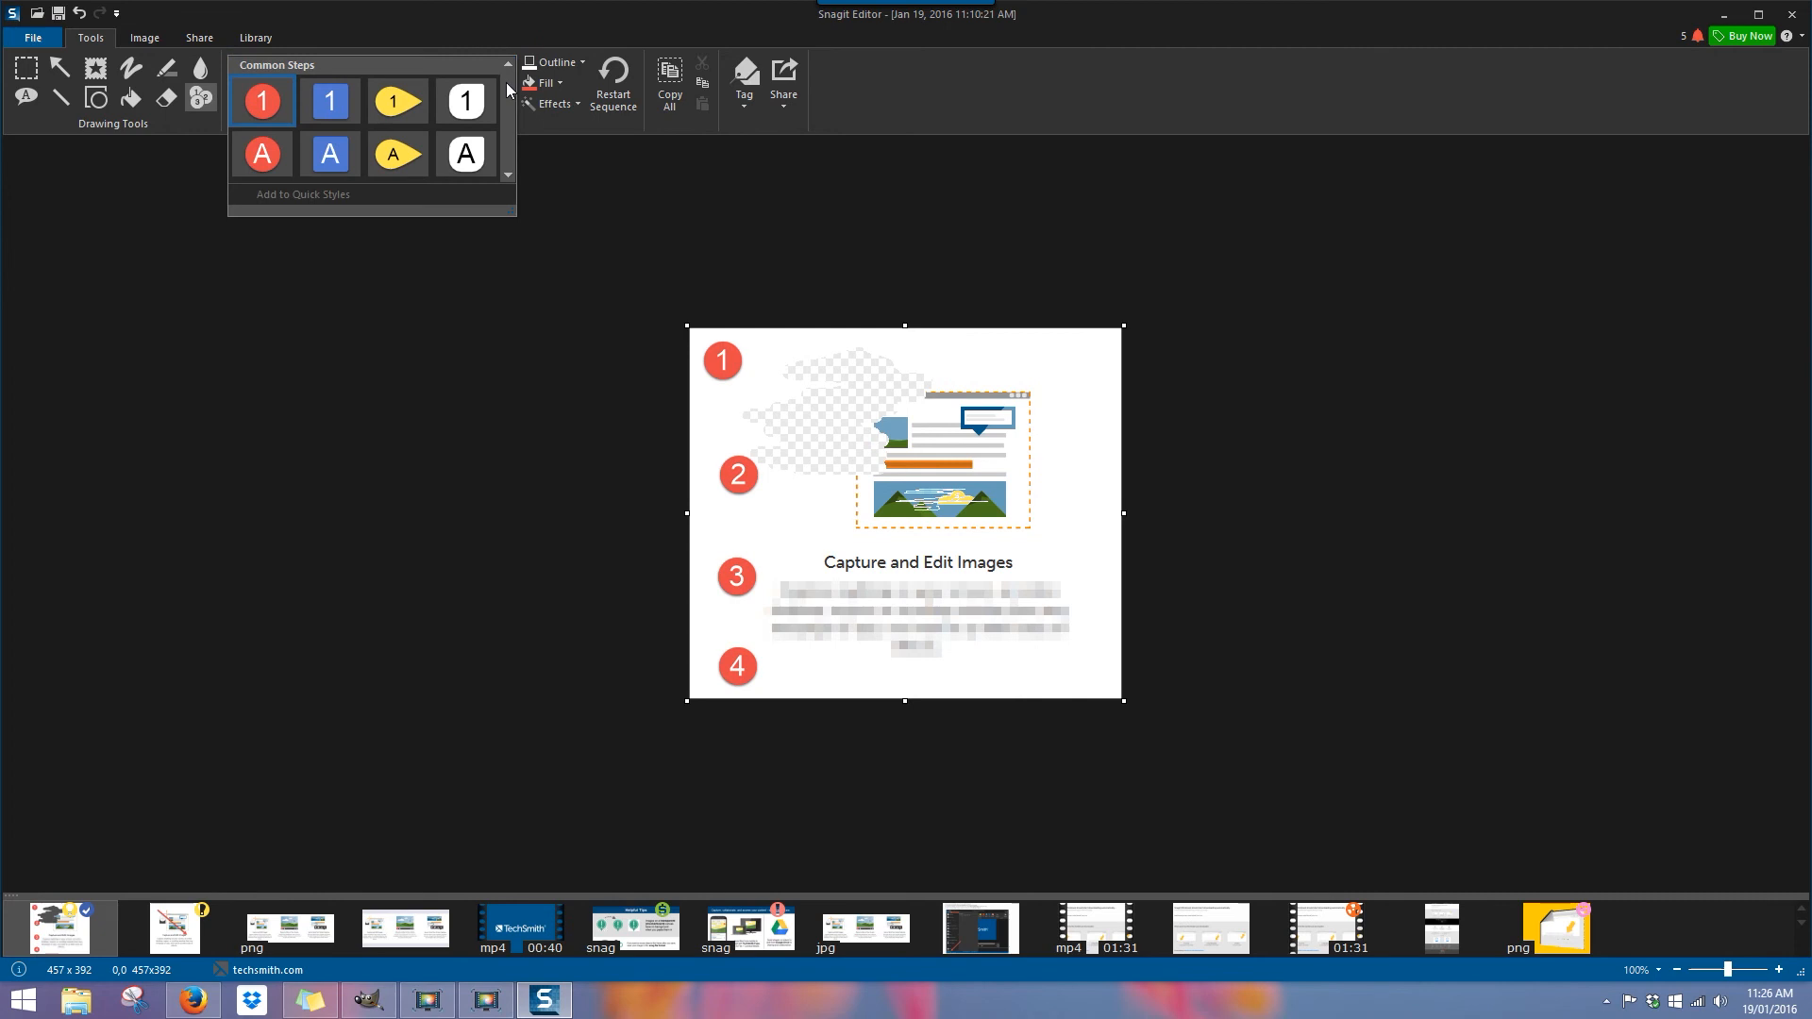
{"action": "left_click", "coordinate": [399, 162]}
{"action": "left_click", "coordinate": [907, 360]}
{"action": "left_click", "coordinate": [890, 454]}
{"action": "left_click", "coordinate": [876, 574]}
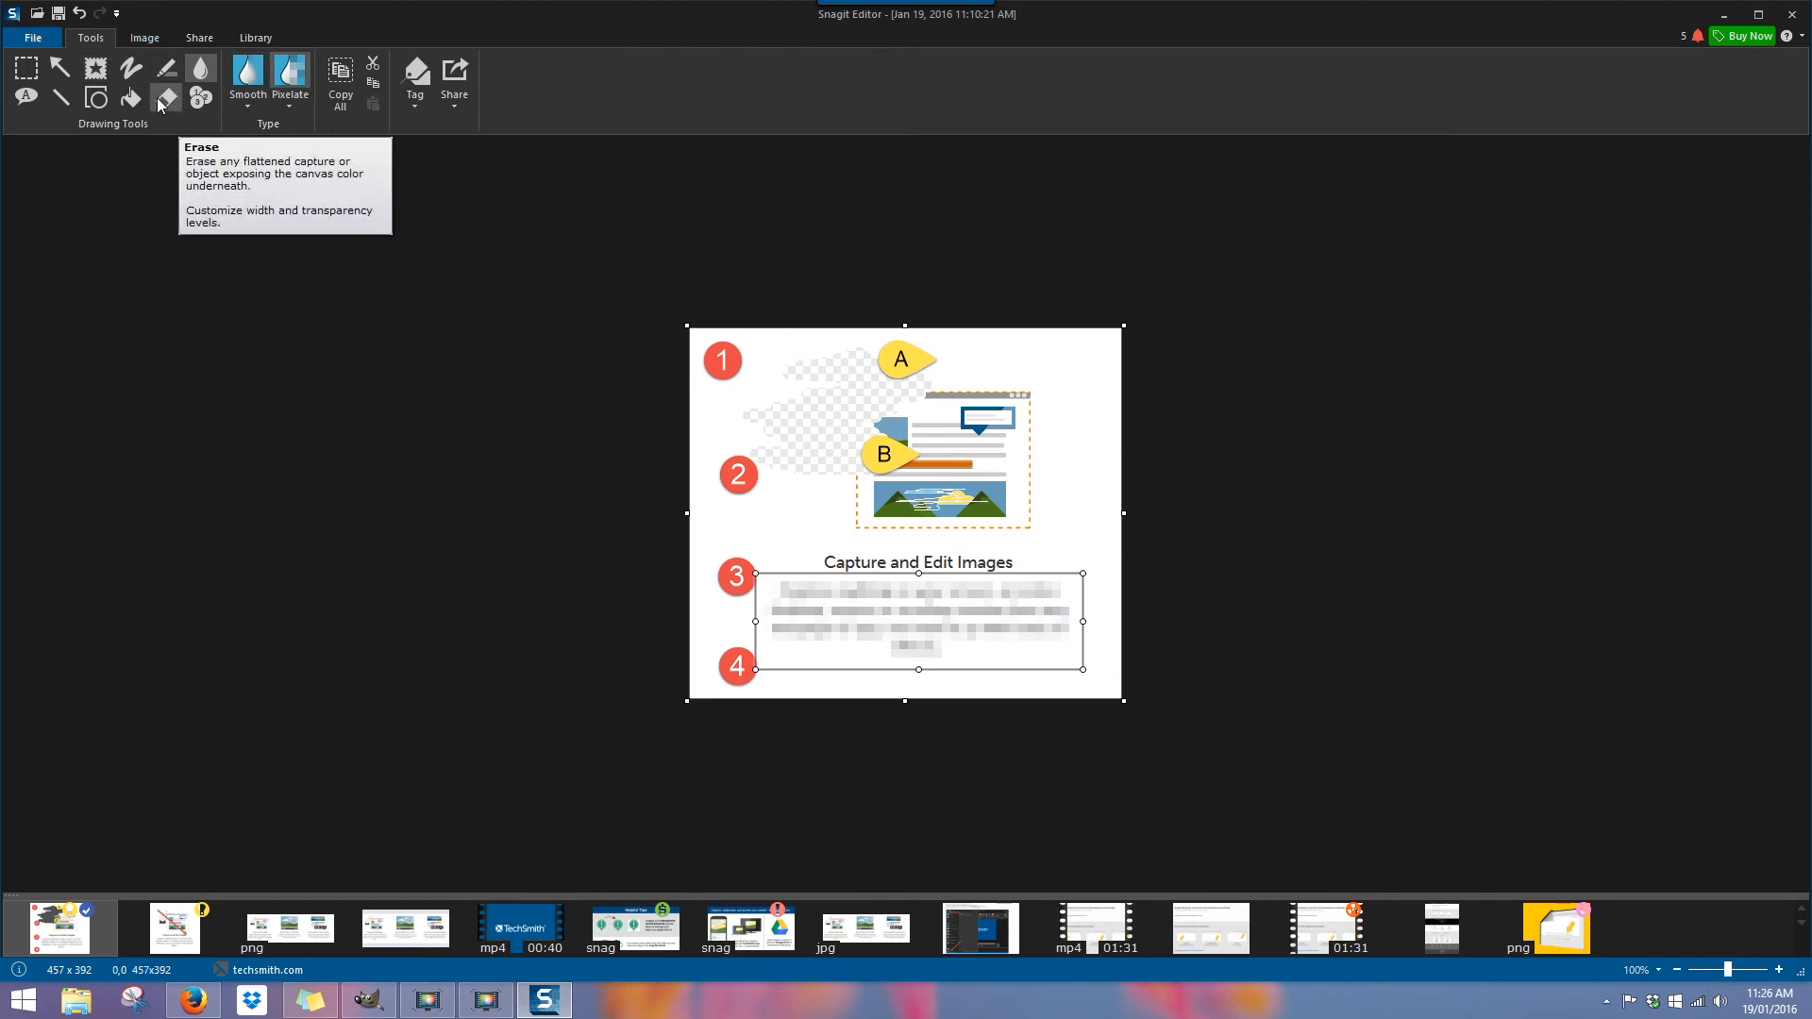
{"action": "left_click", "coordinate": [204, 102]}
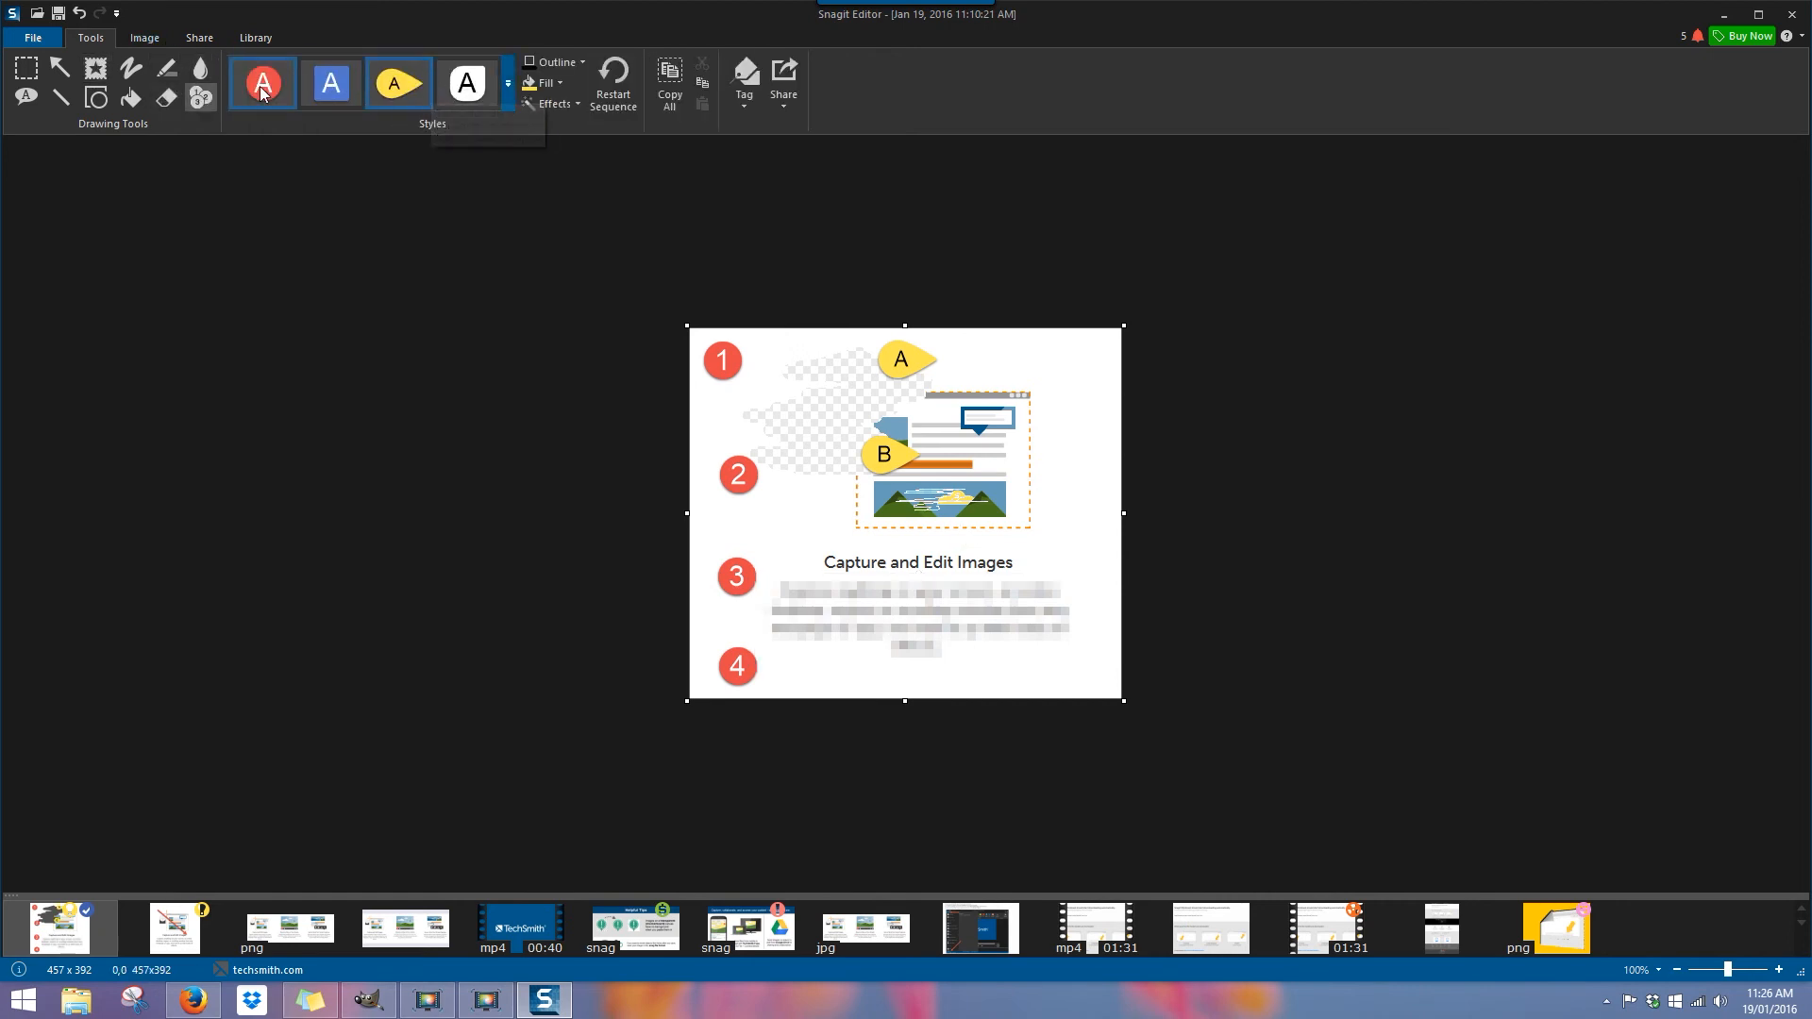
{"action": "left_click", "coordinate": [510, 85]}
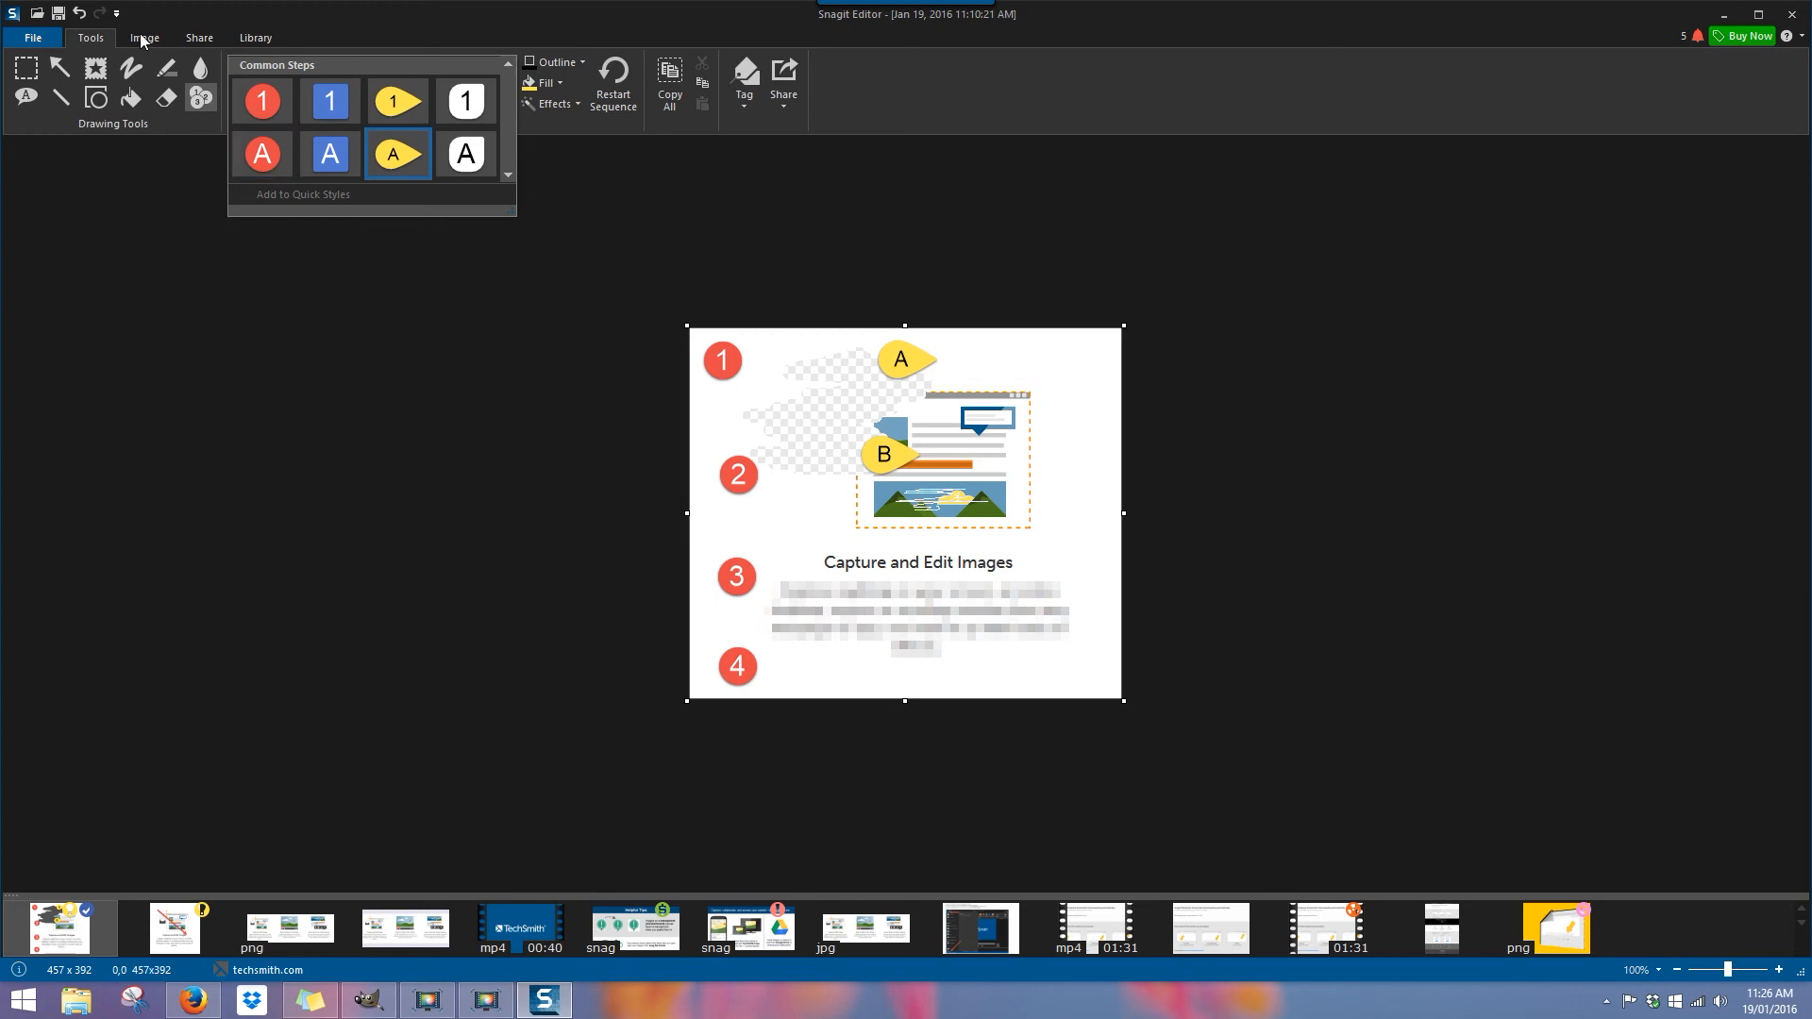
Save the image in Snagit File Format (SNAG) as 2016-01-19_11-10-21 in the Snagit folder.
{"action": "left_click", "coordinate": [33, 40]}
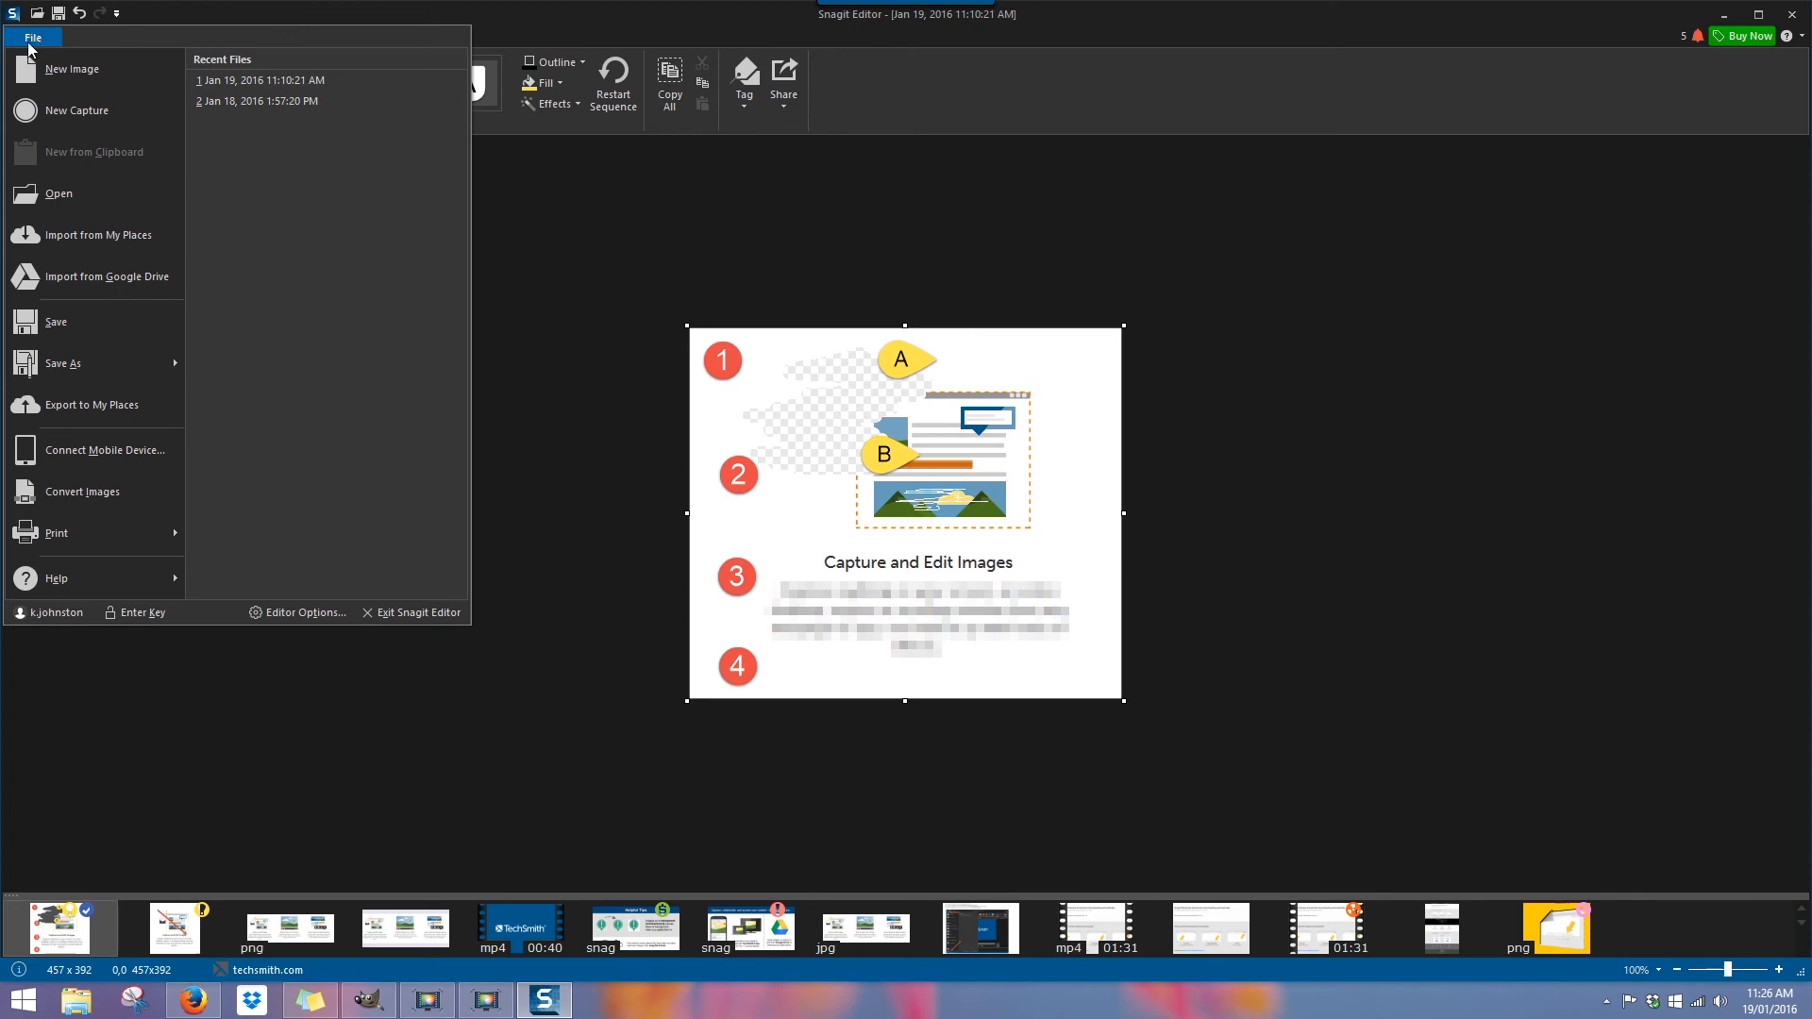
{"action": "mouse_move", "coordinate": [36, 356]}
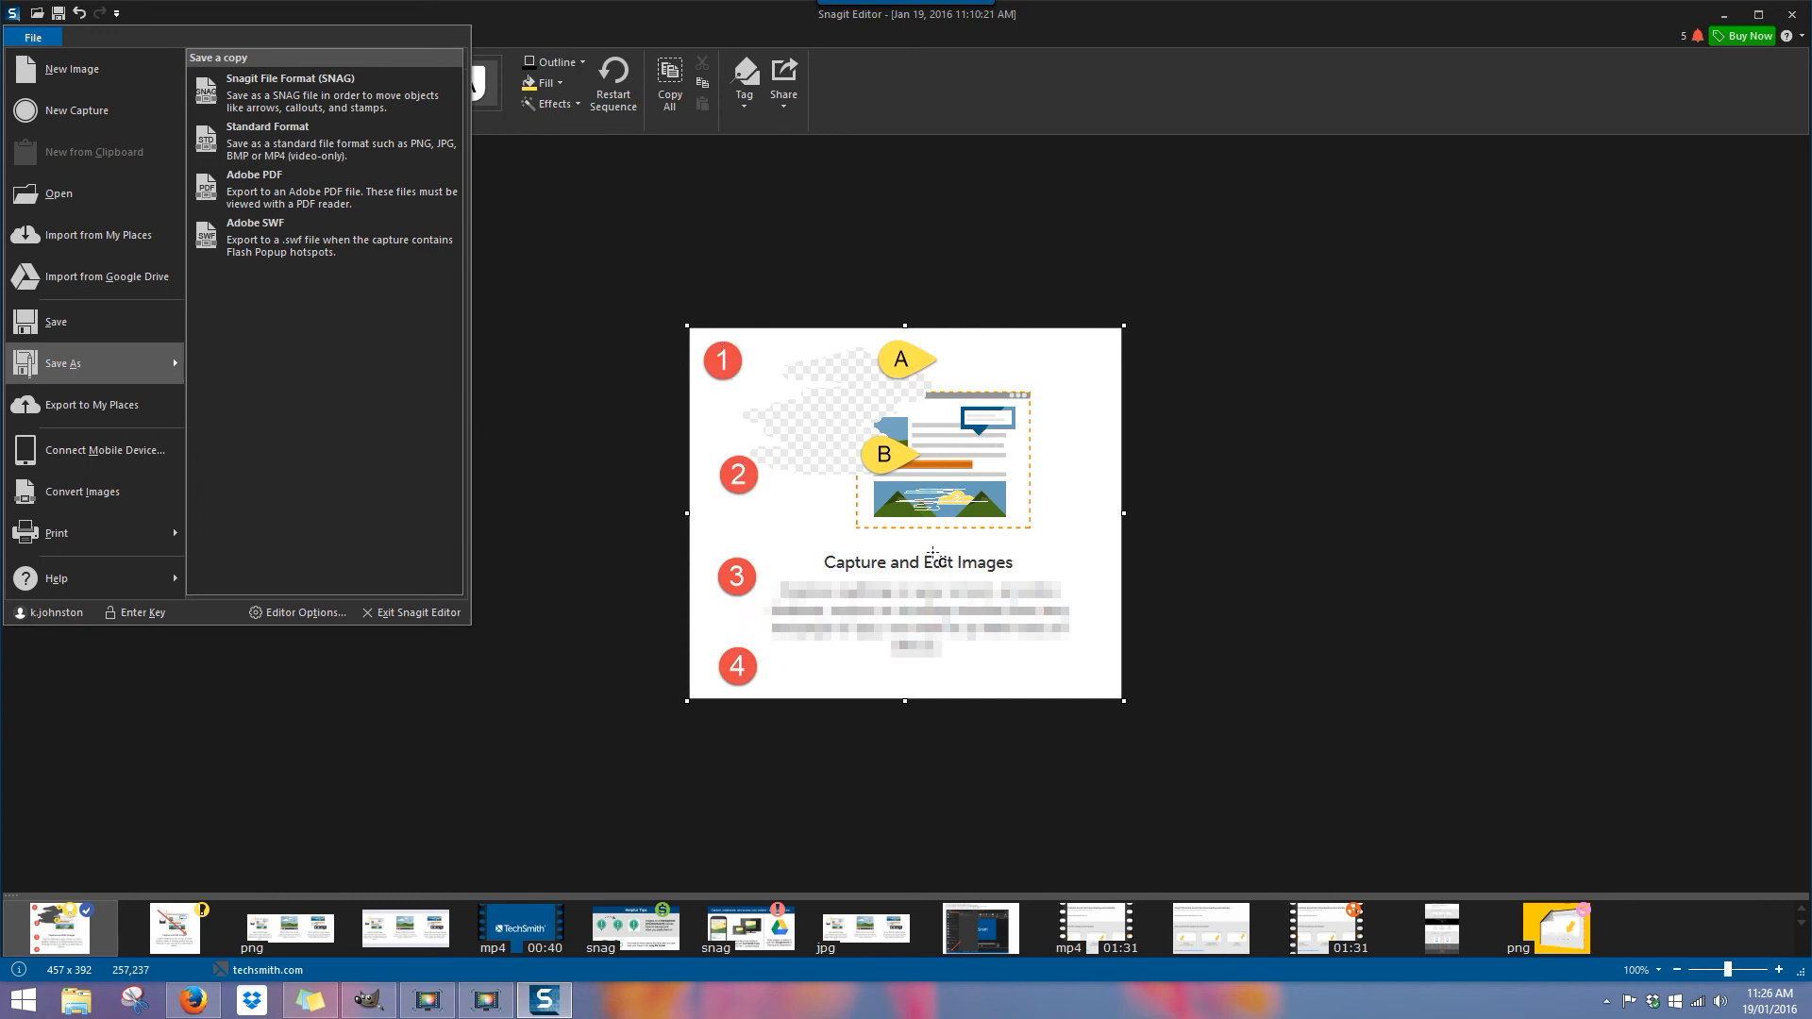
{"action": "mouse_move", "coordinate": [119, 370]}
{"action": "left_click", "coordinate": [323, 89]}
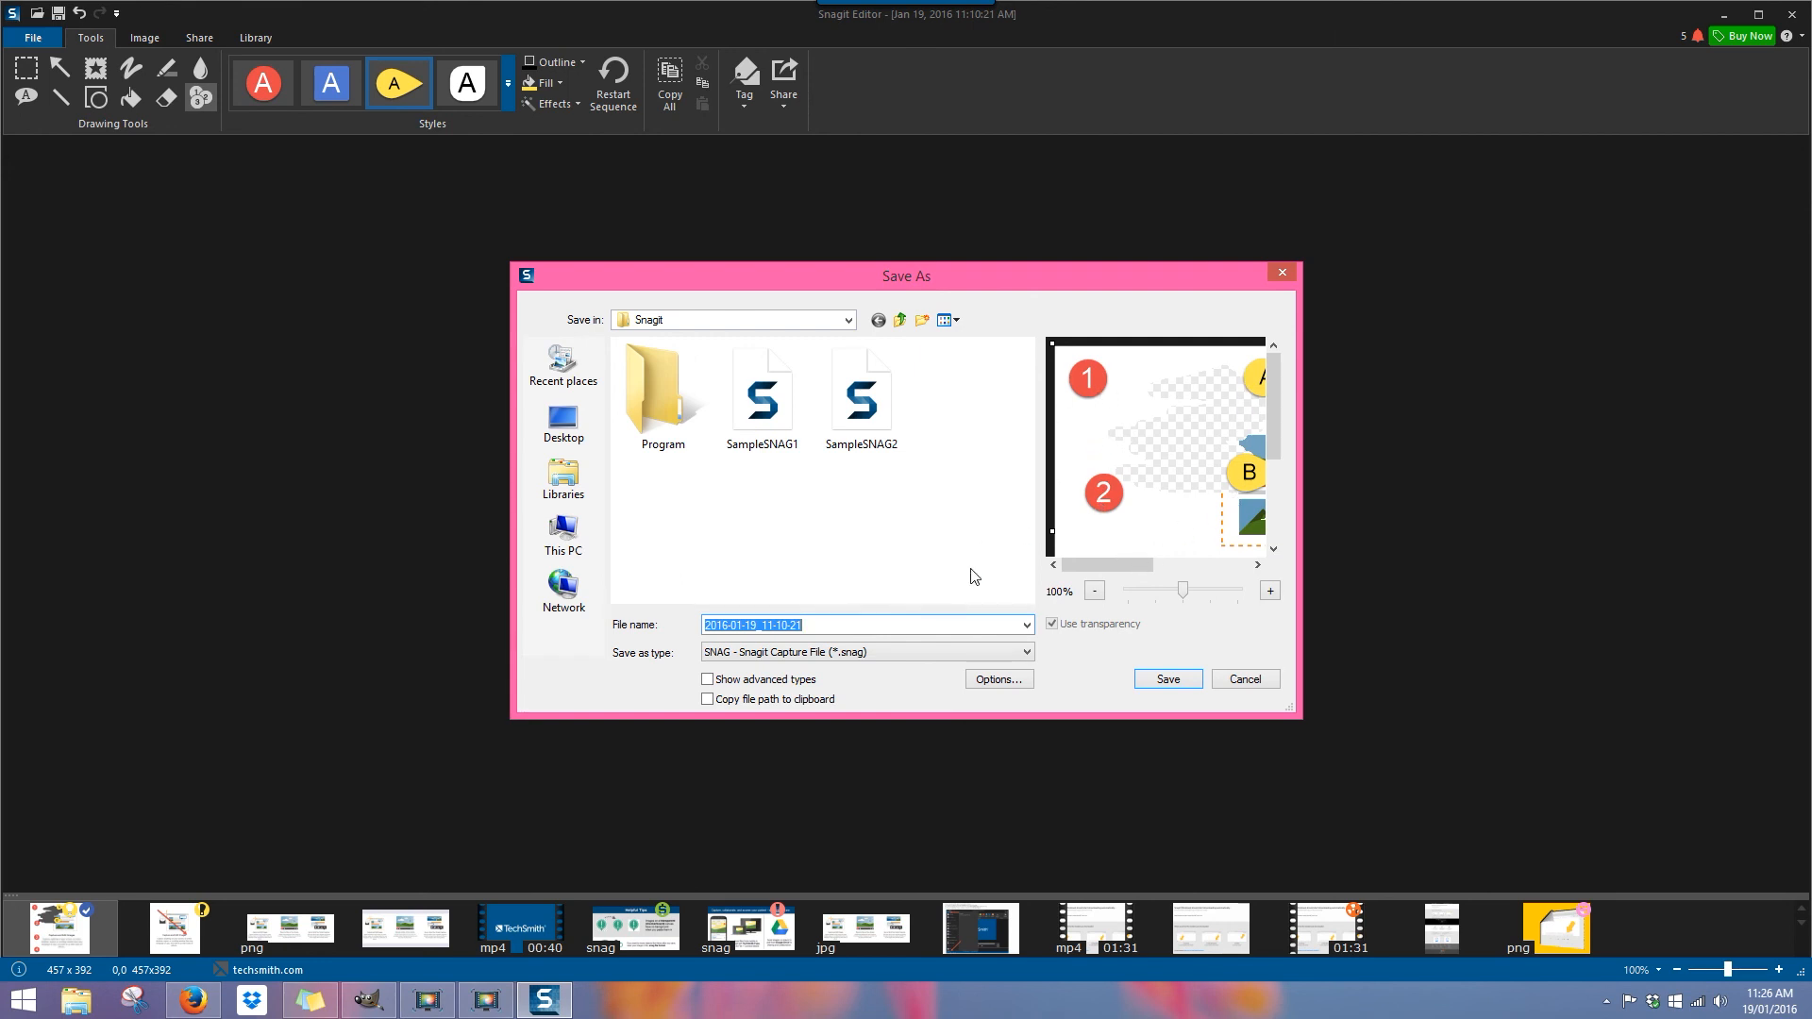
{"action": "left_click", "coordinate": [687, 322]}
{"action": "left_click", "coordinate": [687, 322]}
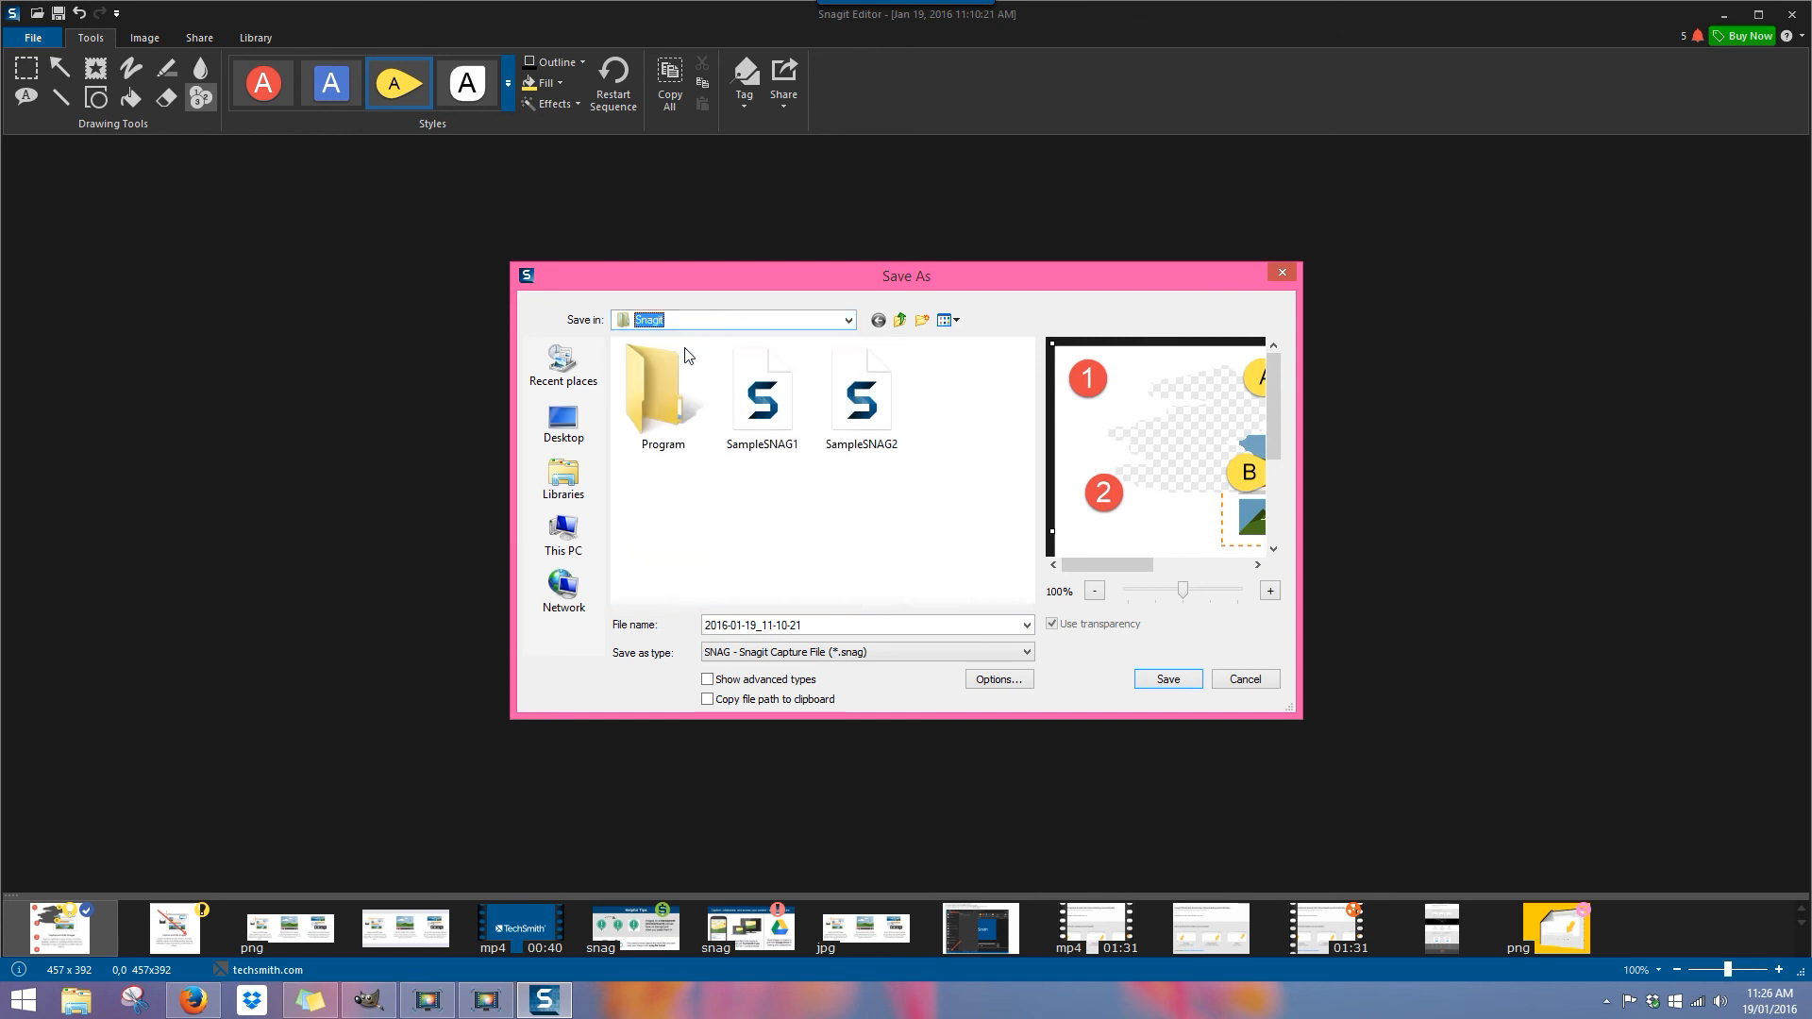
{"action": "left_click", "coordinate": [1167, 680]}
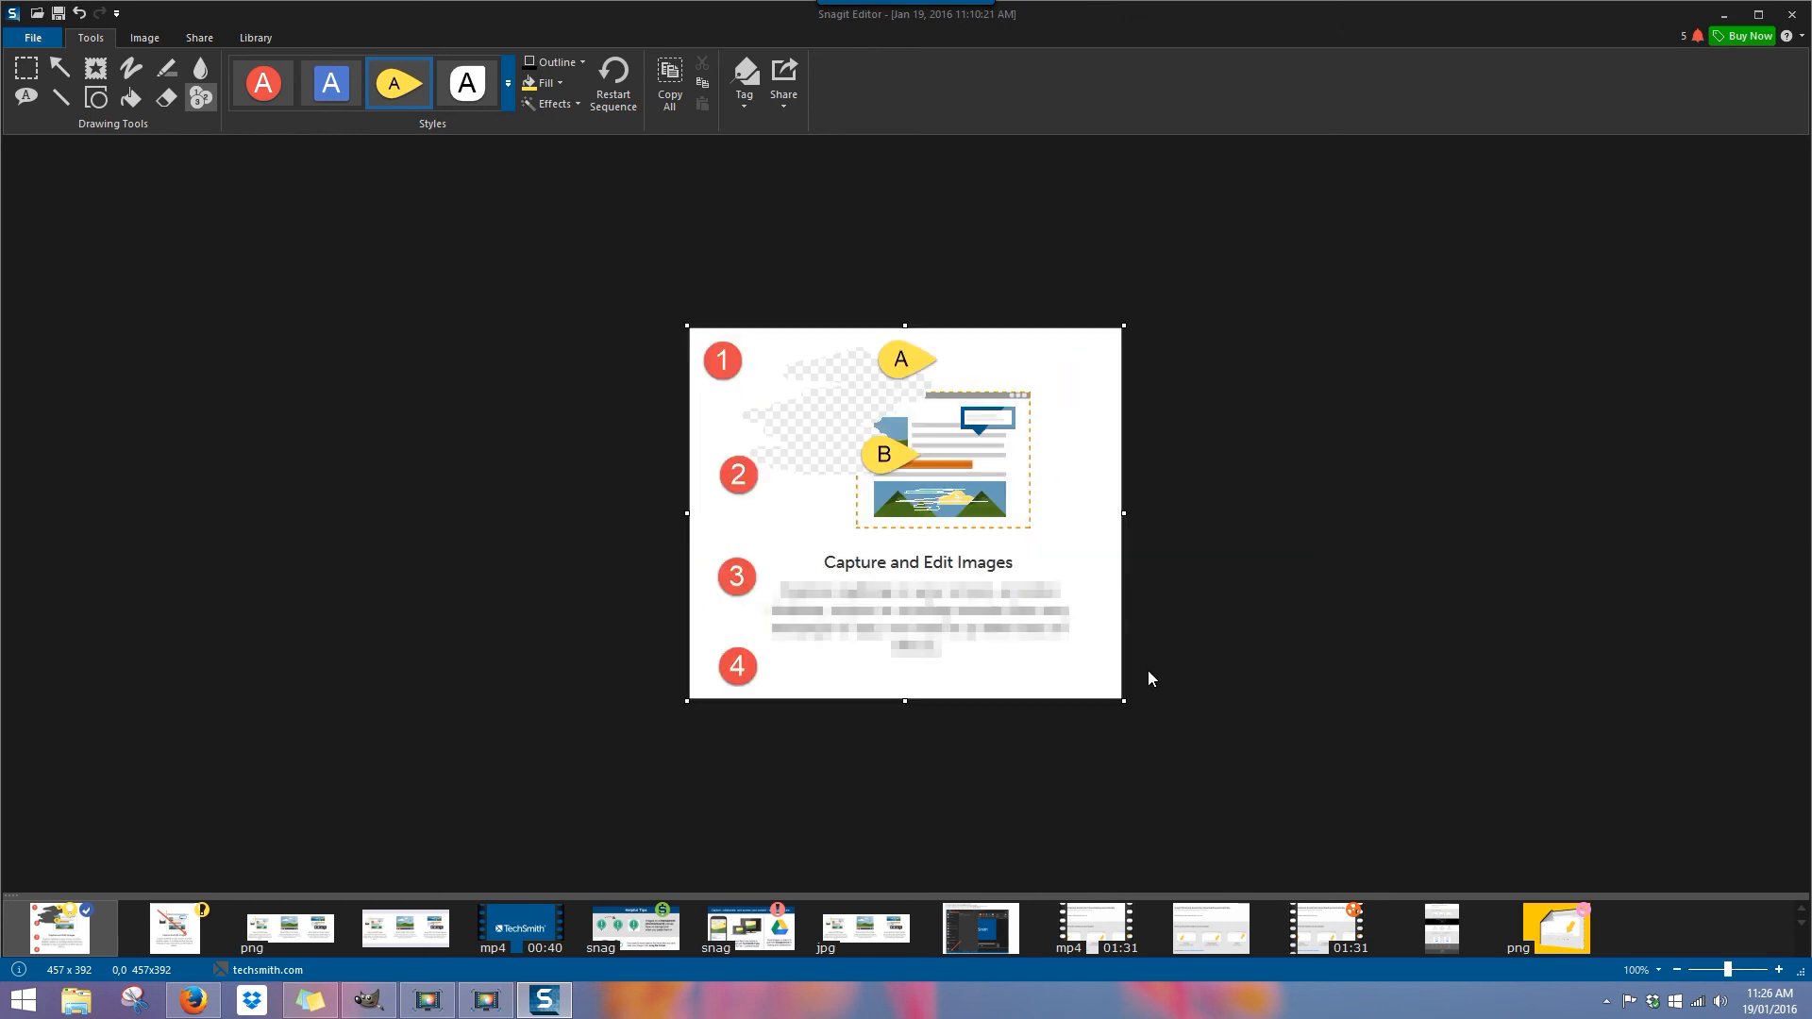
Prepare a standard-format copy of the image as the JPG file 2016-01-19_11-10-21.jpg in the Snagit folder.
{"action": "left_click", "coordinate": [33, 45]}
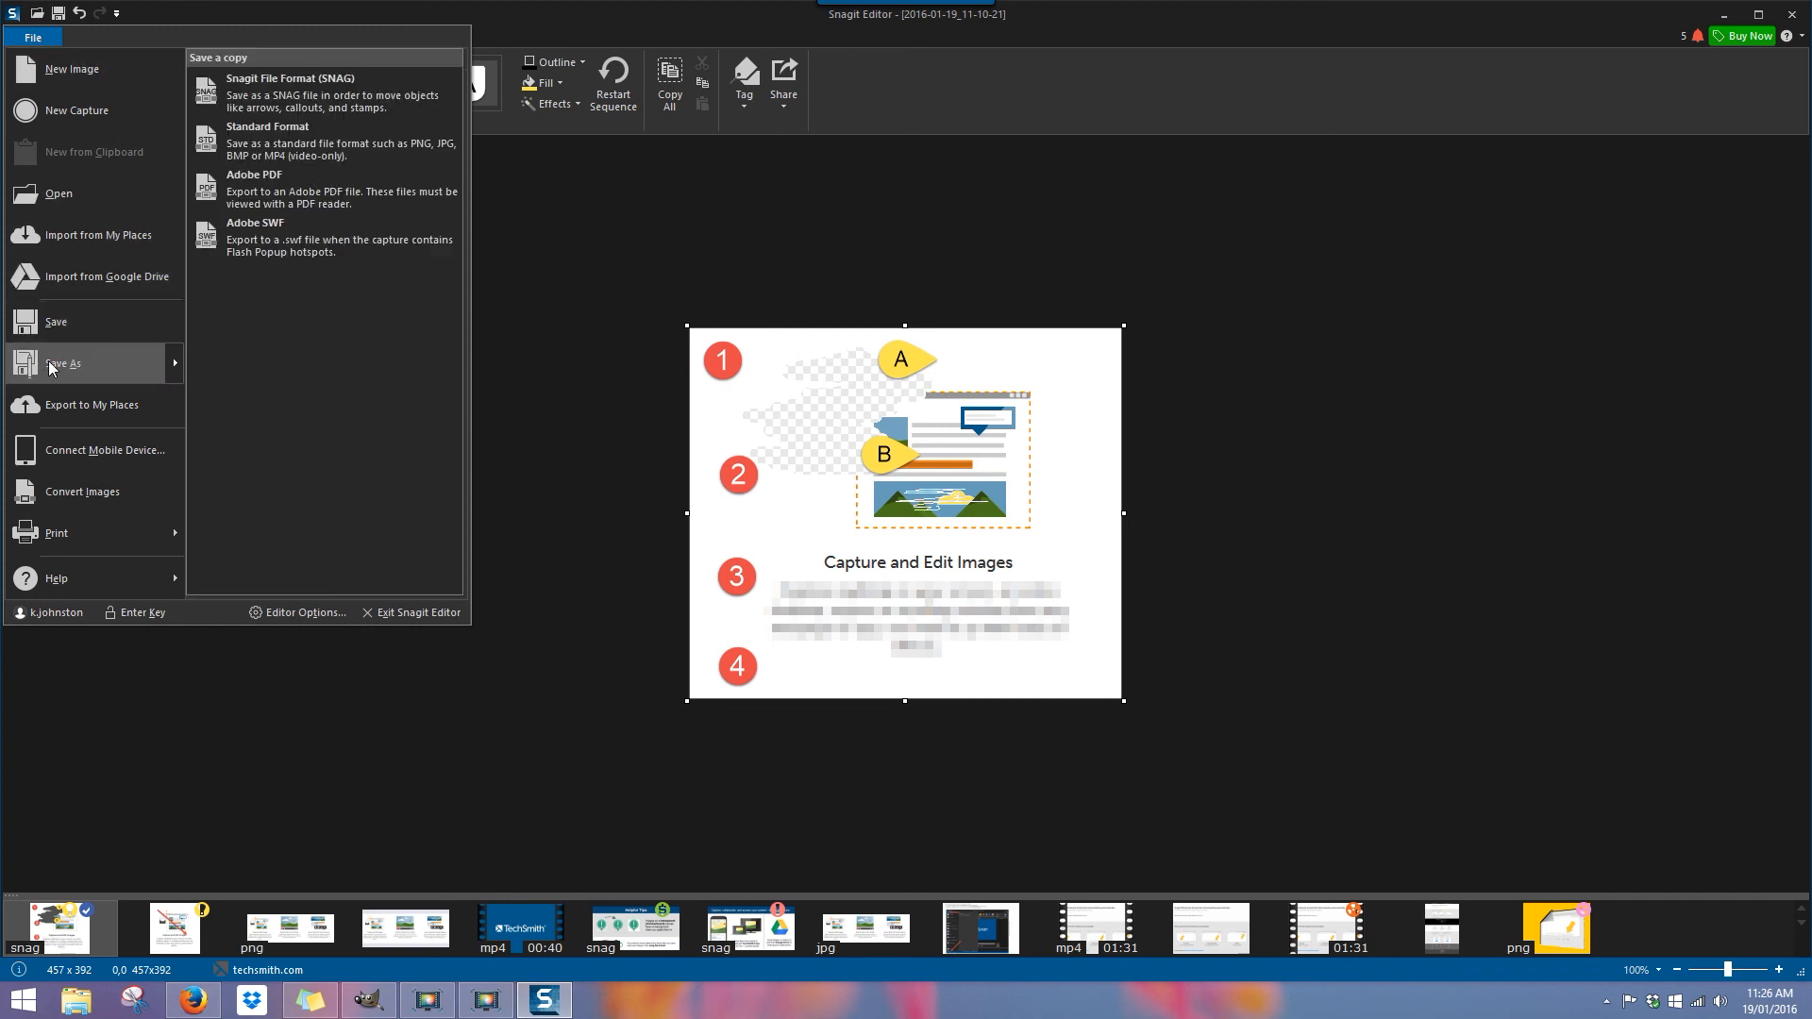
{"action": "left_click", "coordinate": [364, 143]}
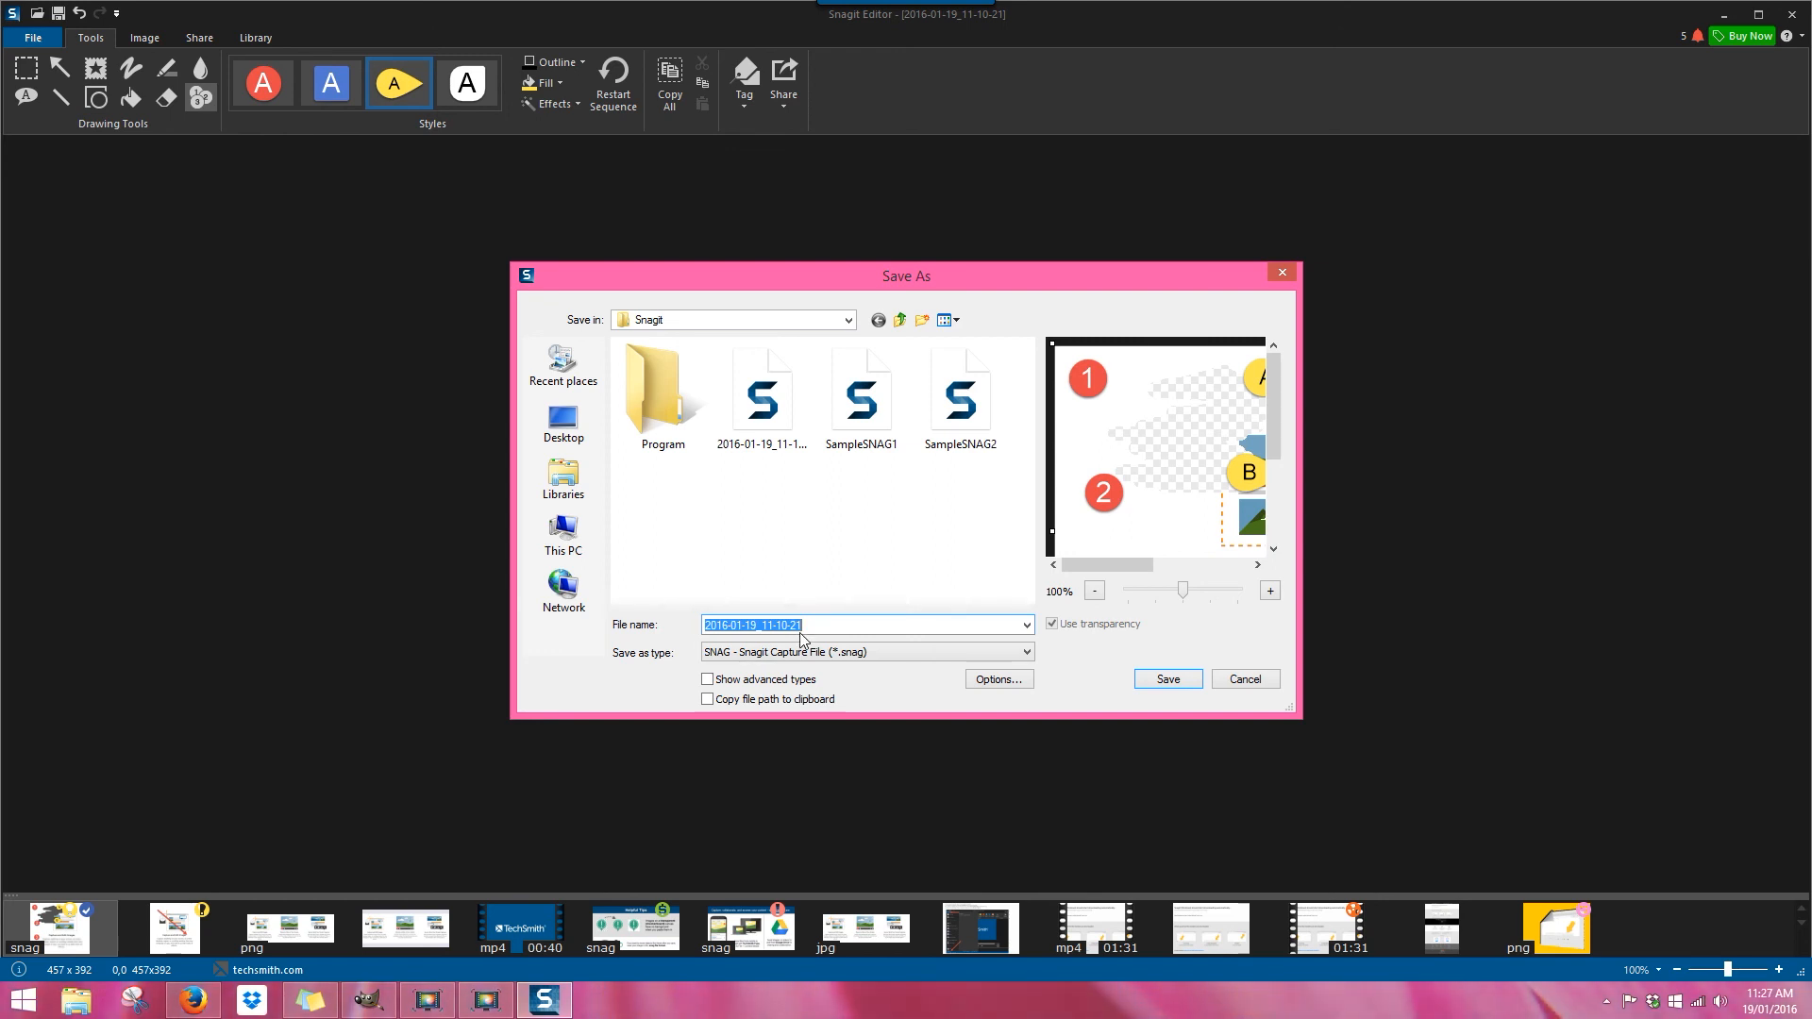
{"action": "left_click", "coordinate": [934, 651]}
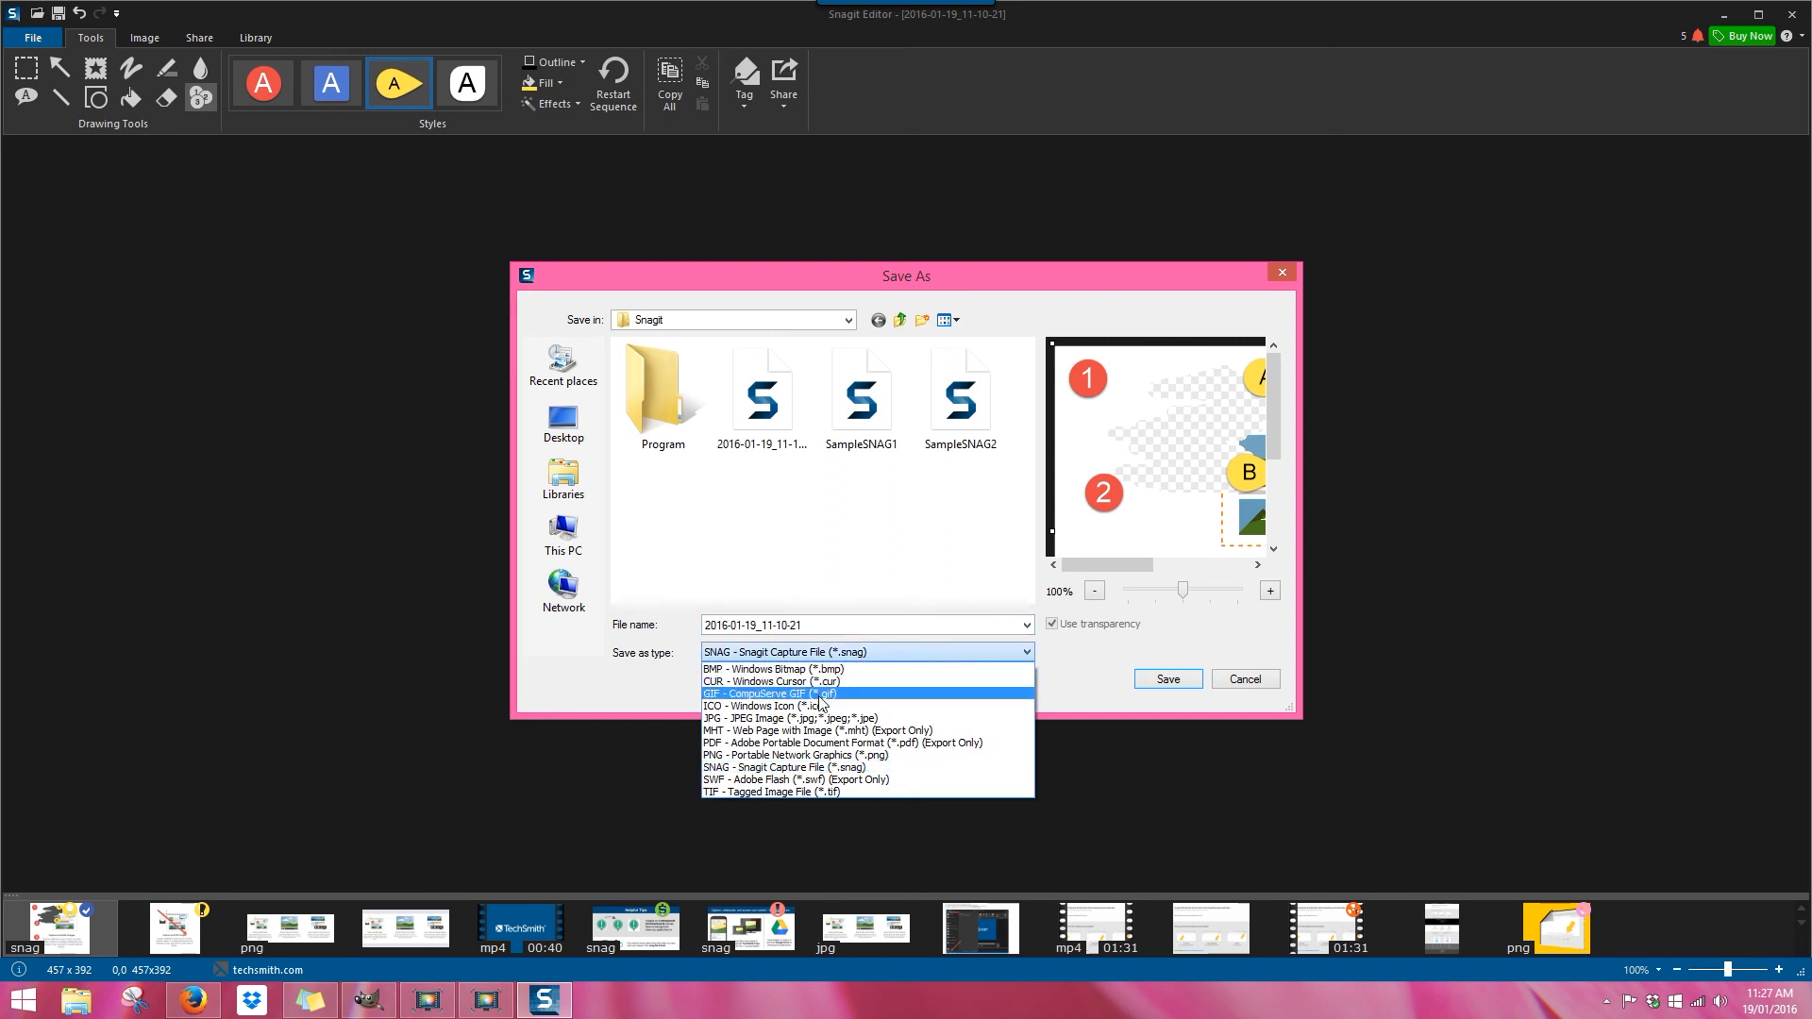
{"action": "left_click", "coordinate": [819, 725]}
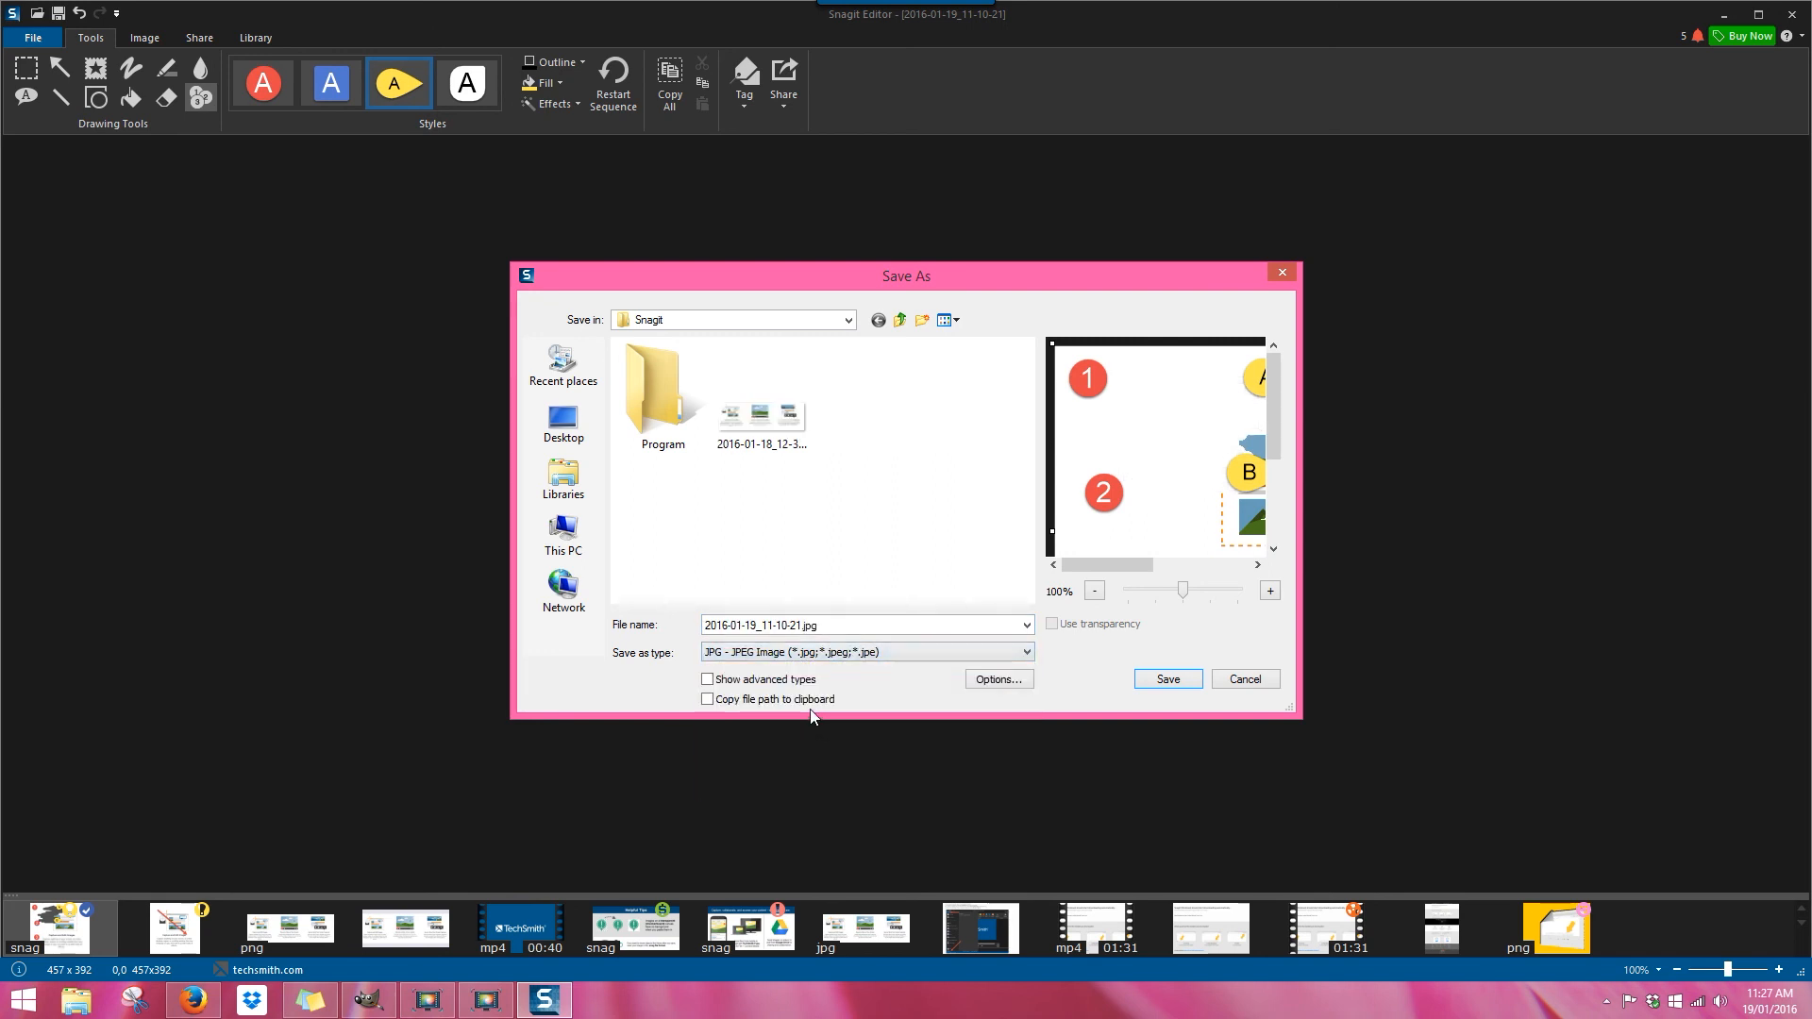
{"action": "left_click", "coordinate": [711, 320]}
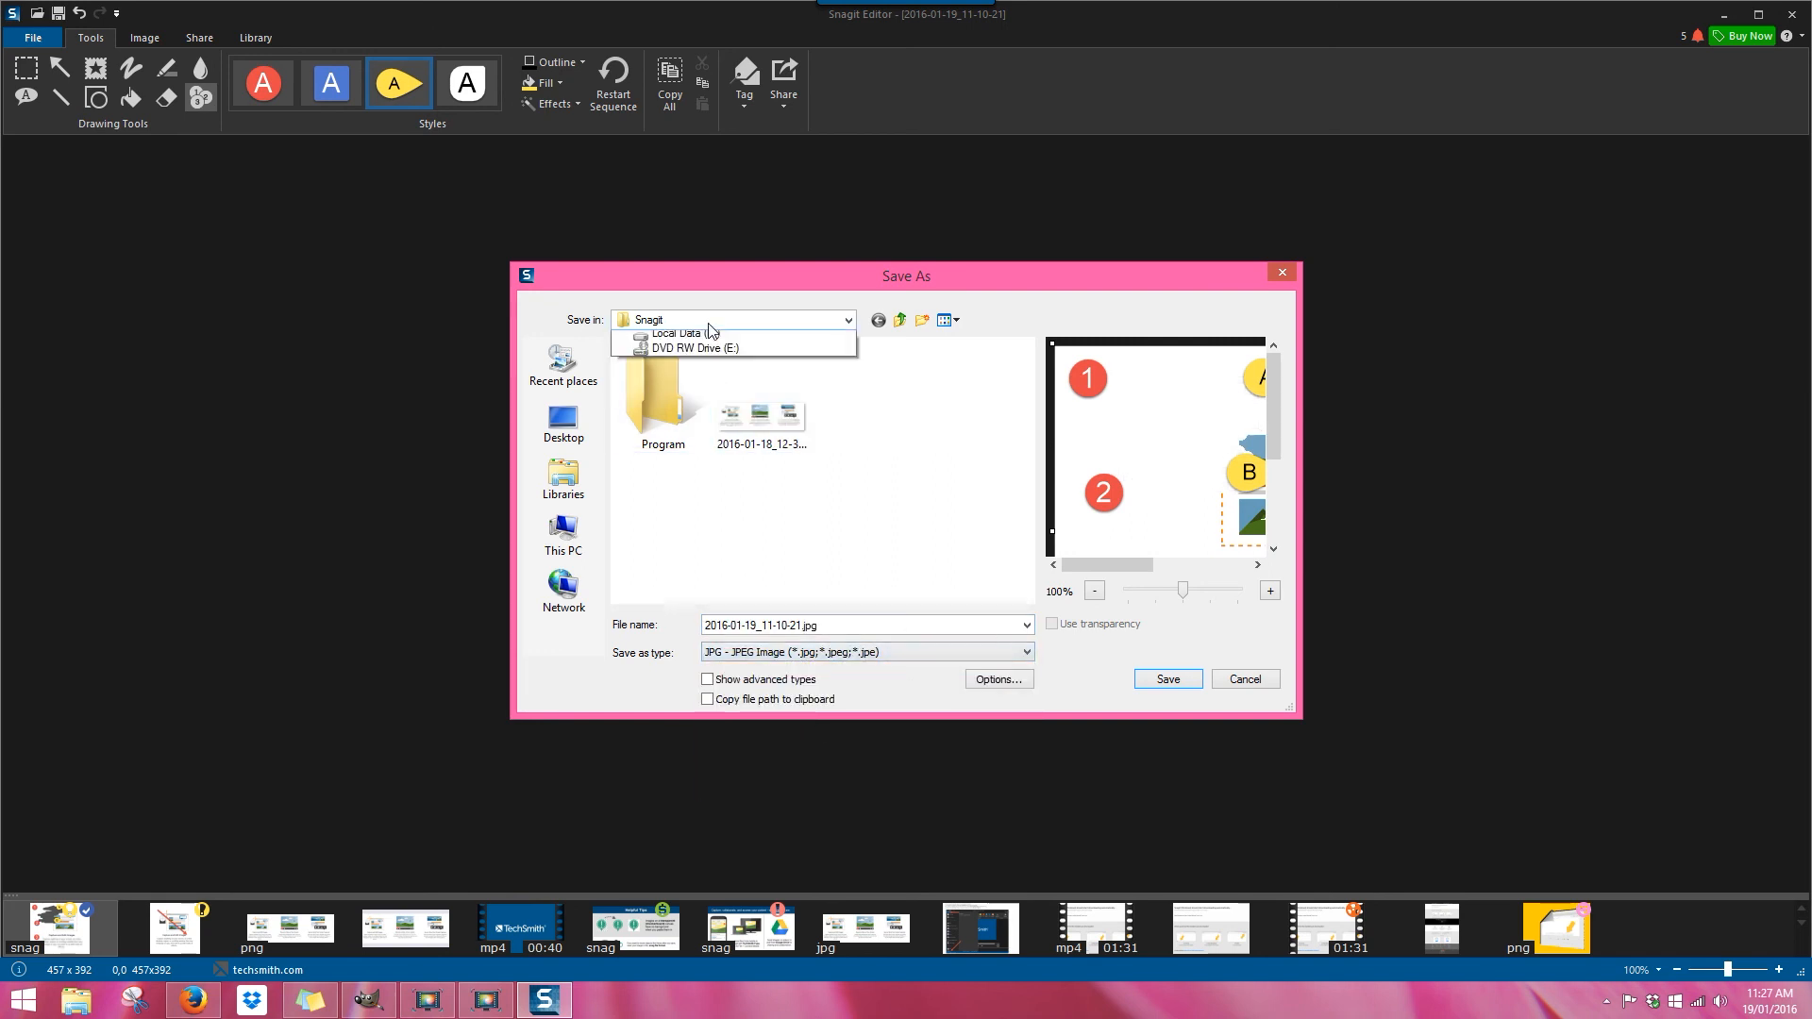
{"action": "left_click", "coordinate": [710, 324]}
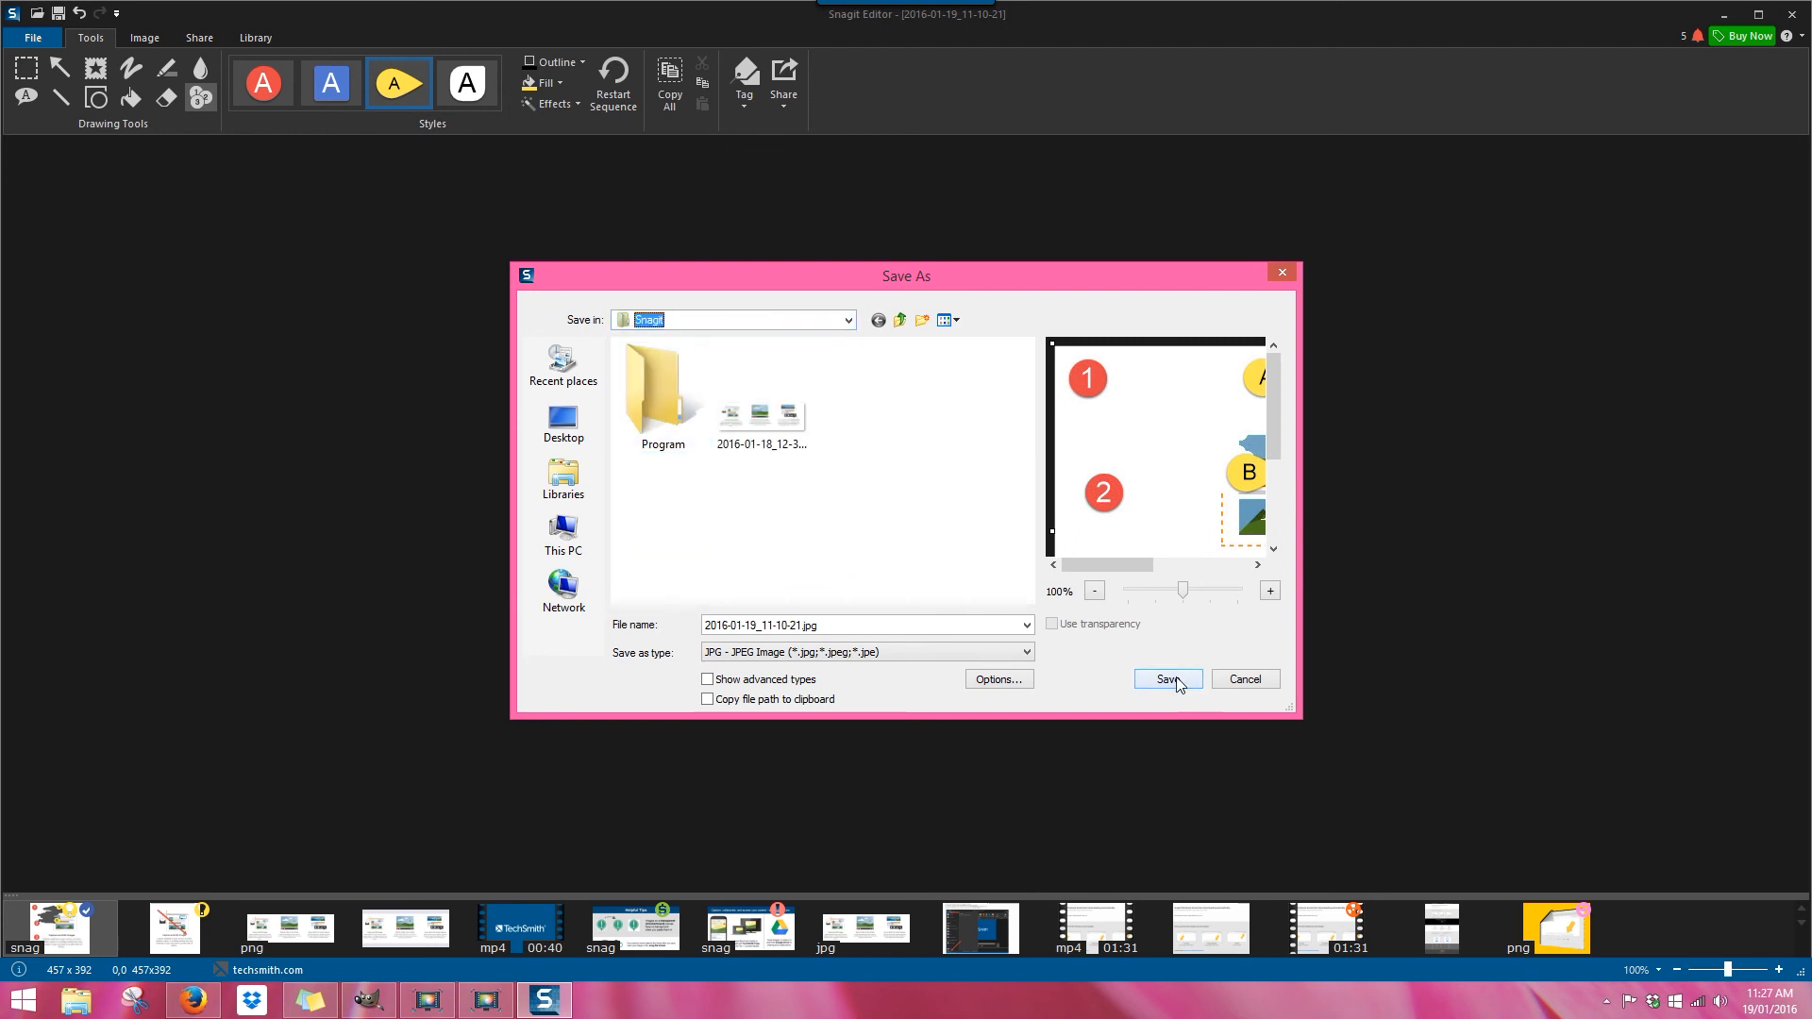